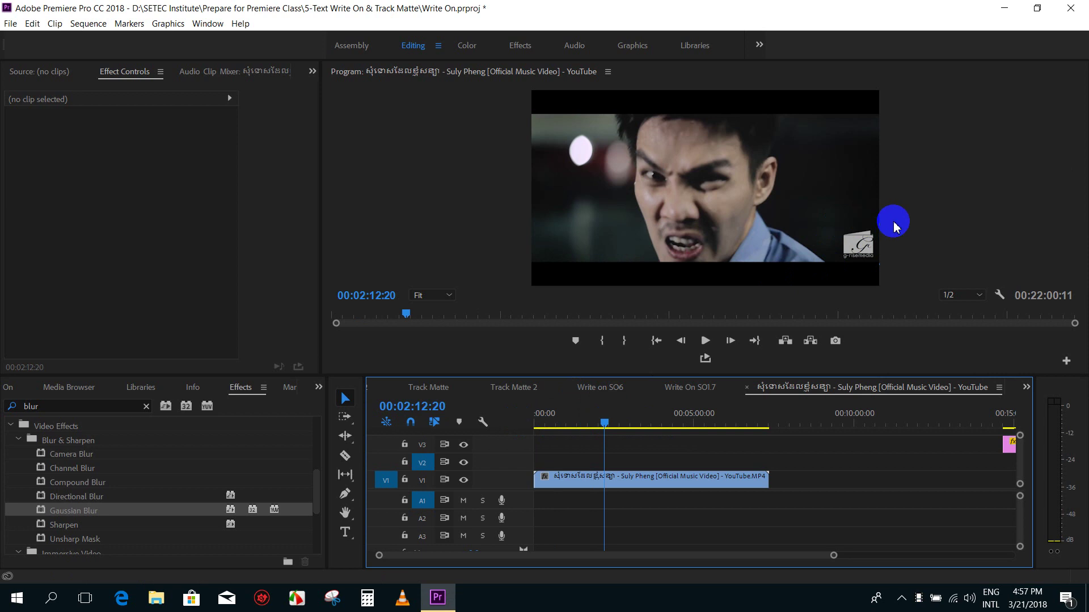
# Select the music video clip on V1 and Alt-drag a copy of it onto V2
pyautogui.moveTo(618, 425)
pyautogui.mouseDown()
pyautogui.moveTo(705, 423)
pyautogui.moveTo(579, 425)
pyautogui.mouseUp()
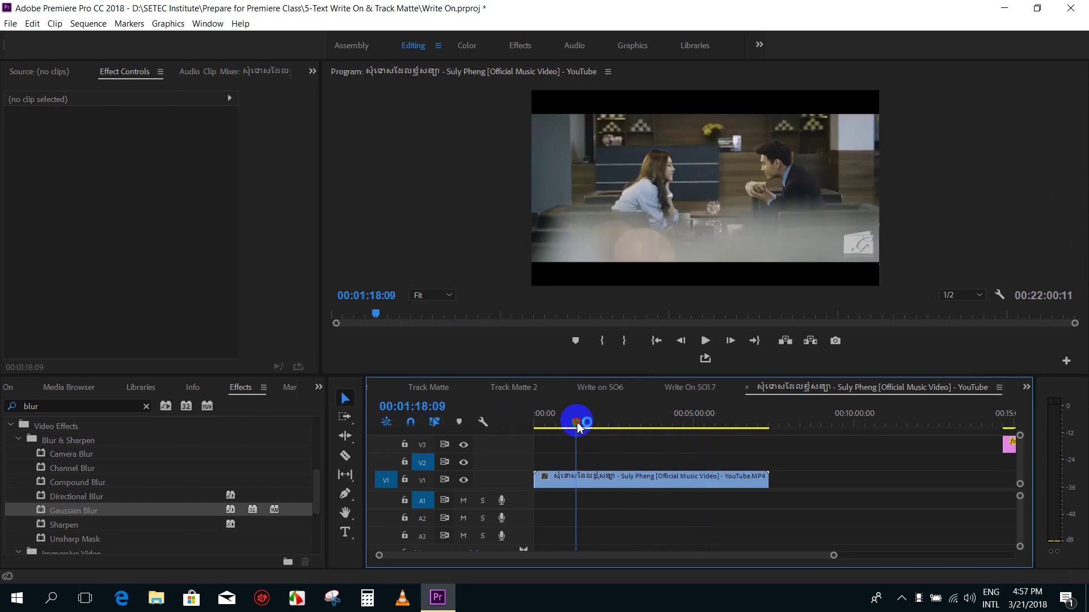
pyautogui.moveTo(578, 425)
pyautogui.mouseDown()
pyautogui.moveTo(553, 426)
pyautogui.moveTo(571, 434)
pyautogui.mouseUp()
pyautogui.click(624, 485)
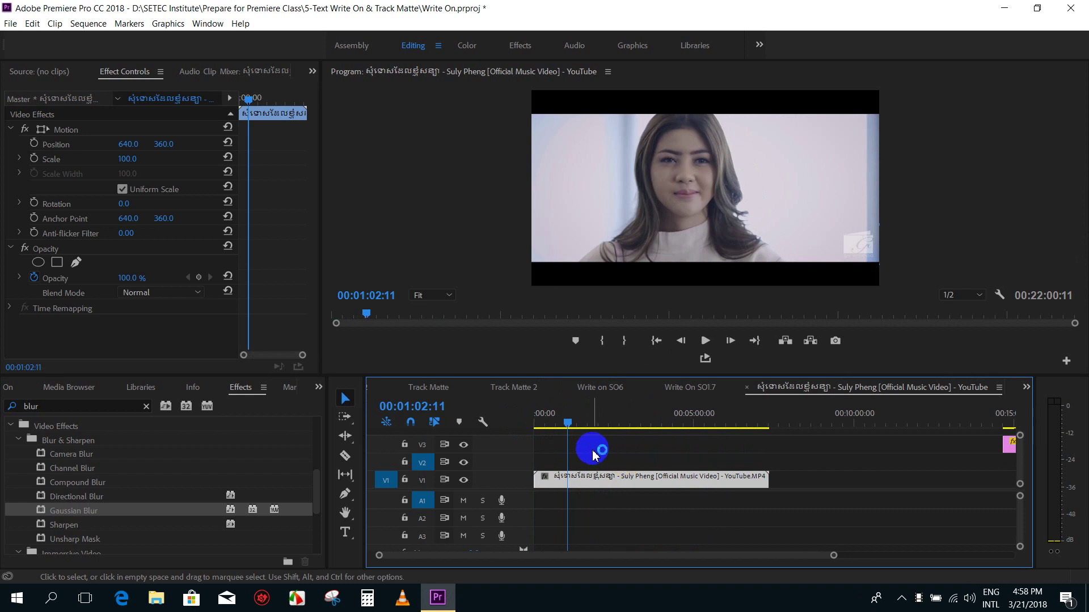
pyautogui.click(421, 496)
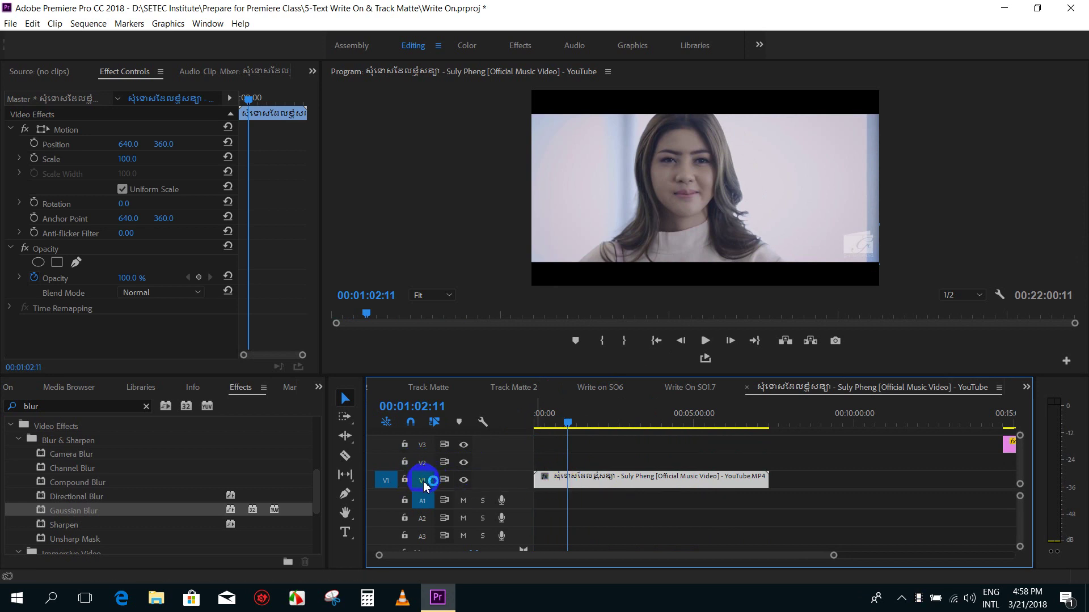
pyautogui.moveTo(567, 422); pyautogui.dragTo(513, 429)
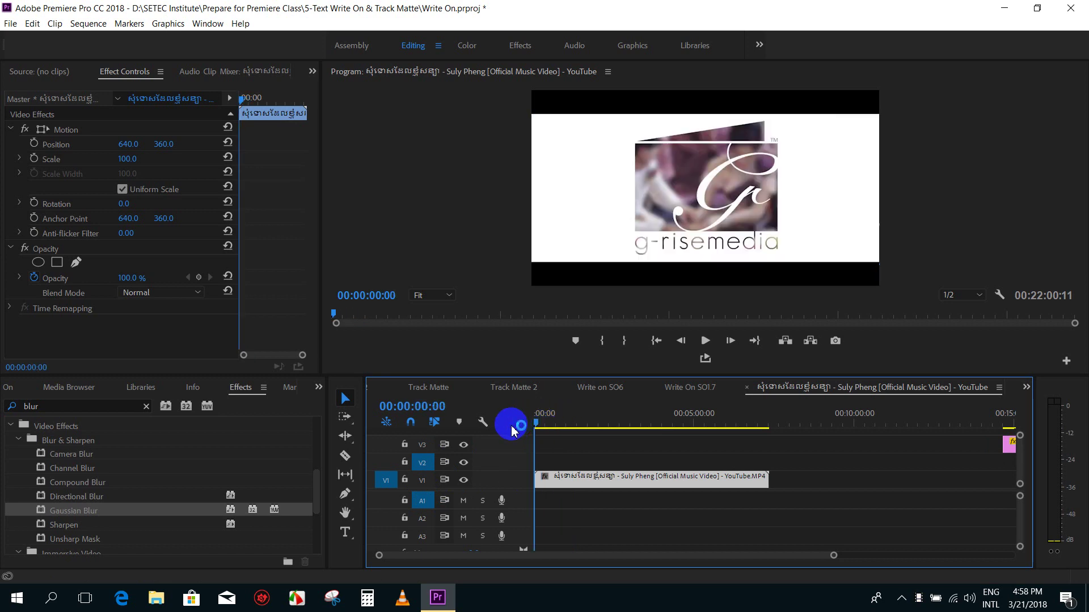
pyautogui.moveTo(567, 479); pyautogui.dragTo(567, 462)
pyautogui.moveTo(637, 424); pyautogui.dragTo(658, 421)
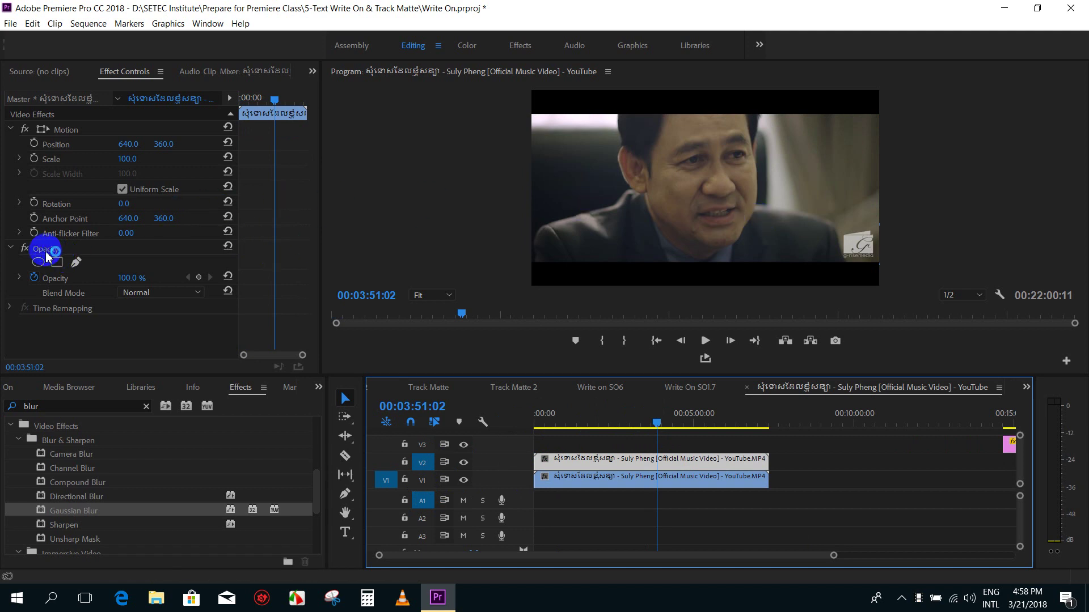
# Draw a four-point bezier opacity mask around the lower-right watermark on the V2 clip
pyautogui.click(77, 264)
pyautogui.click(75, 264)
pyautogui.click(647, 246)
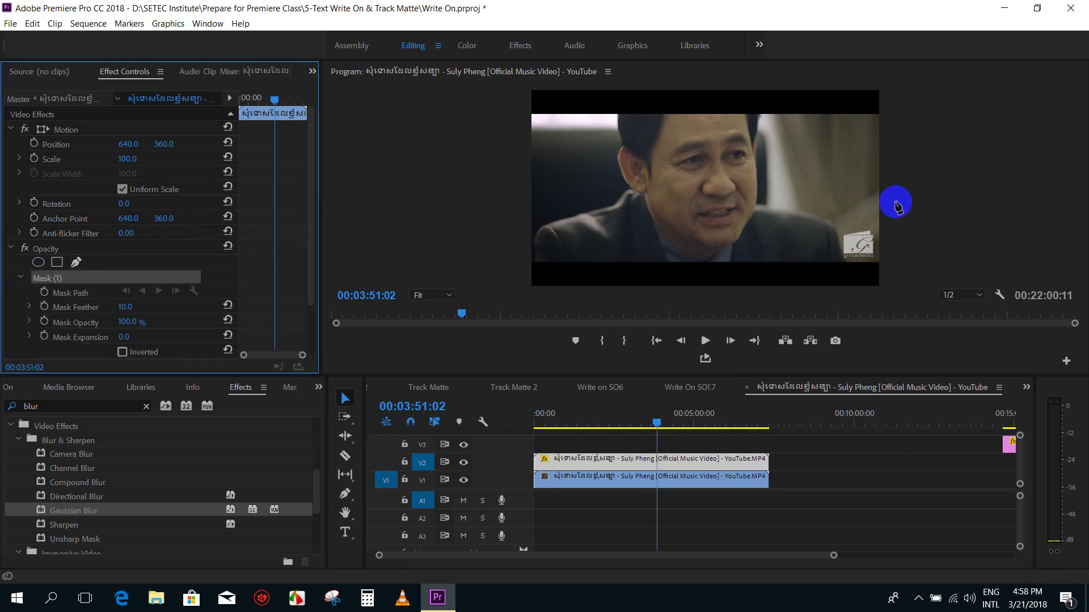
pyautogui.click(880, 223)
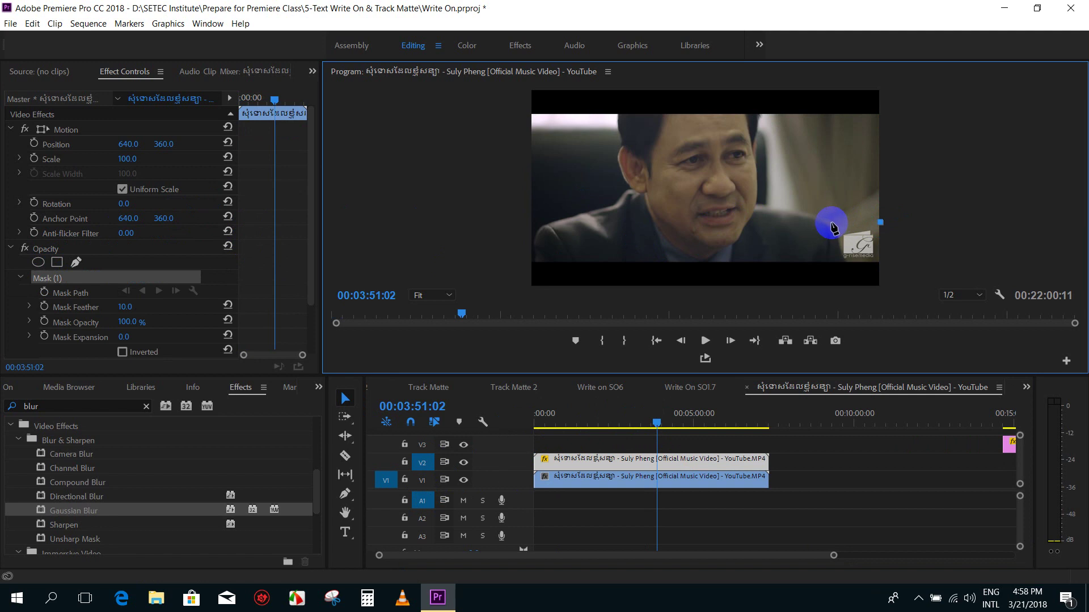
pyautogui.click(830, 223)
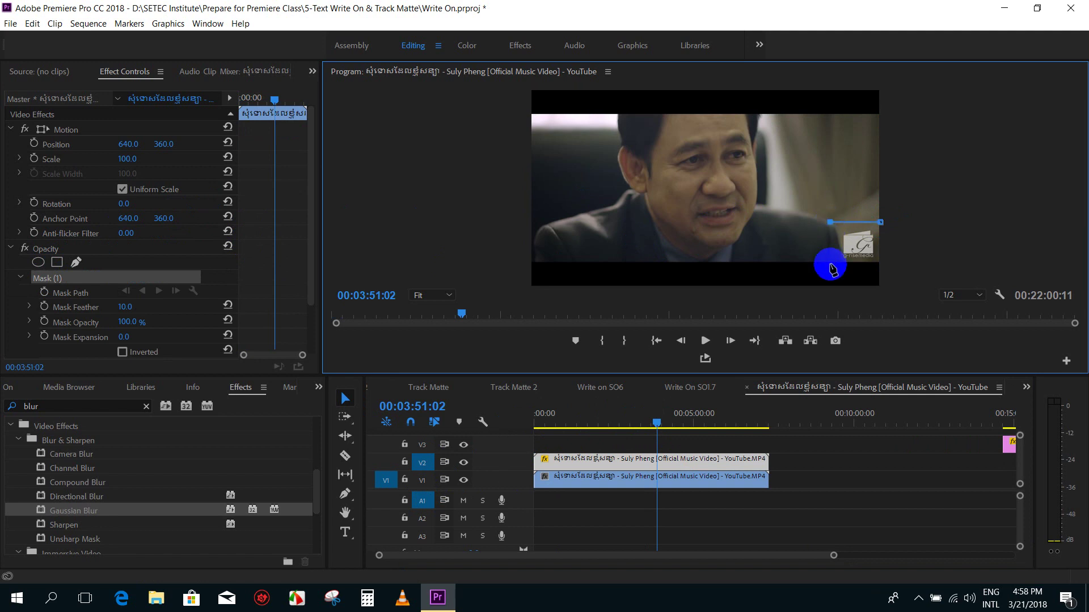
pyautogui.click(831, 265)
pyautogui.click(882, 264)
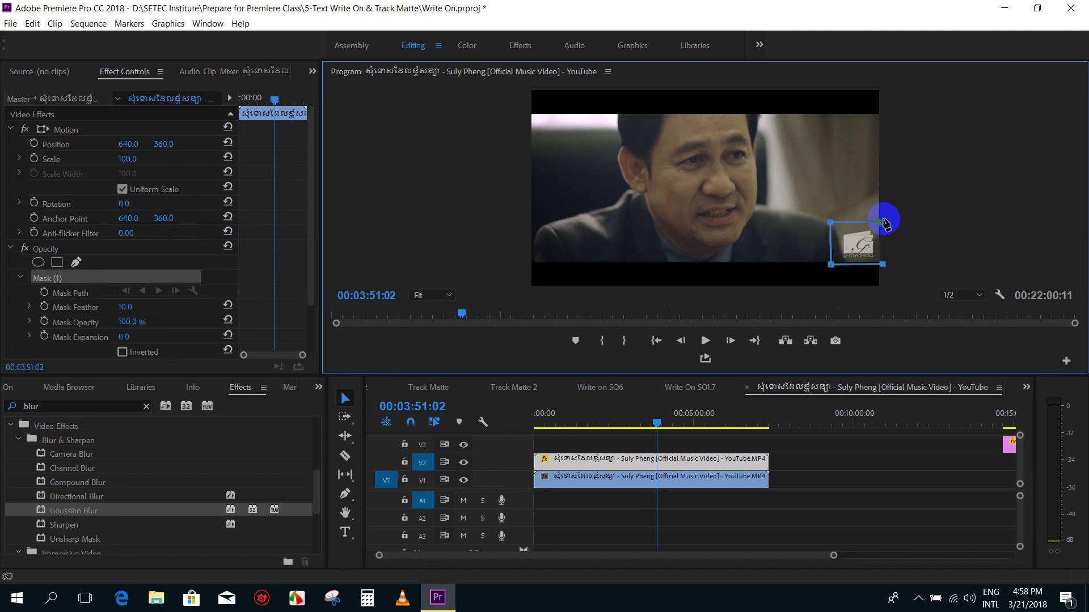
pyautogui.click(881, 223)
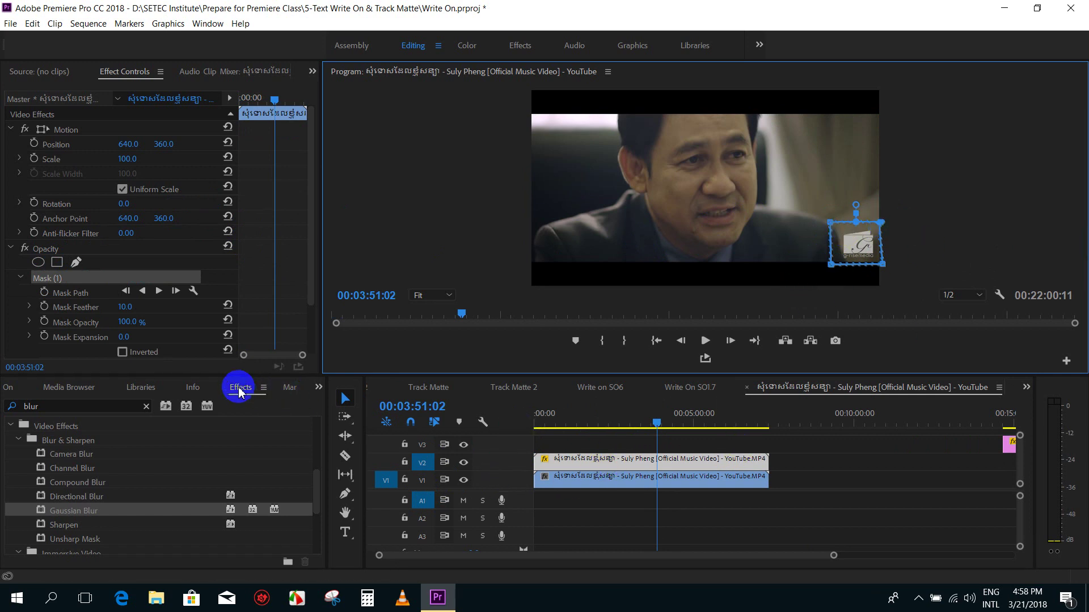
# Apply Gaussian Blur to the masked V2 clip and set Blurriness to 43
pyautogui.click(40, 514)
pyautogui.moveTo(39, 514); pyautogui.dragTo(654, 463)
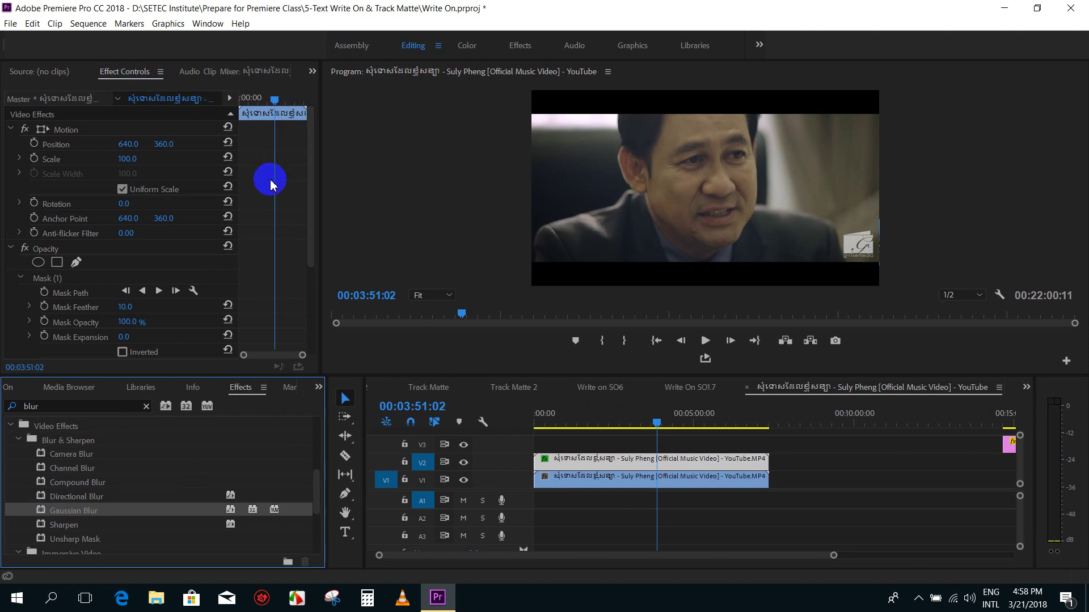
pyautogui.moveTo(311, 127); pyautogui.dragTo(316, 243)
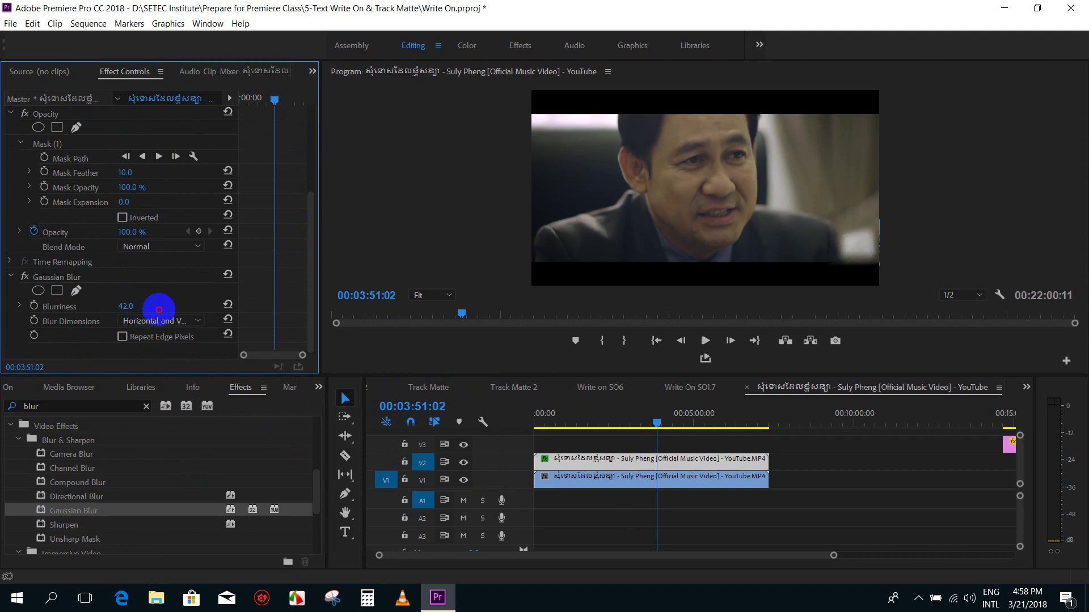
pyautogui.moveTo(159, 310)
pyautogui.mouseDown()
pyautogui.moveTo(145, 308)
pyautogui.moveTo(157, 307)
pyautogui.mouseUp()
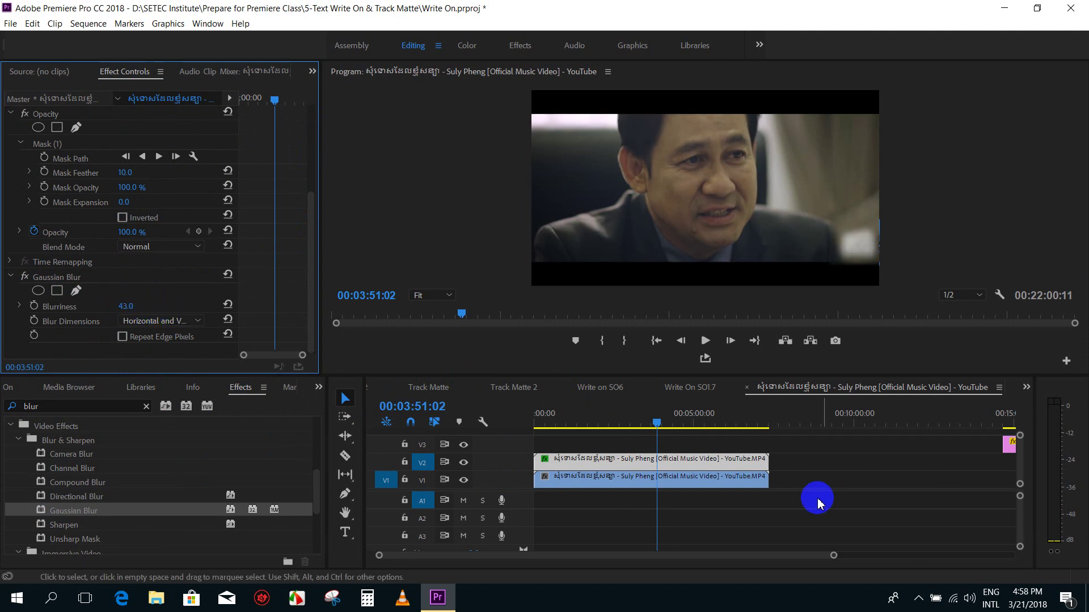
pyautogui.click(689, 425)
pyautogui.moveTo(689, 425); pyautogui.dragTo(567, 437)
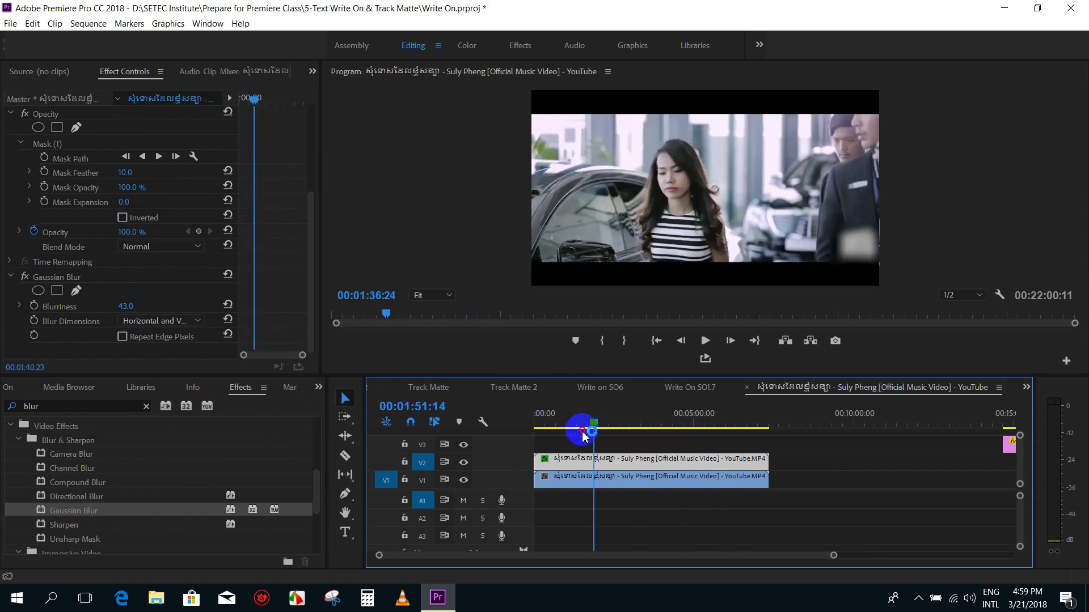
# Split the blurred V2 clip at 01:48:23 and remove the section after it, leaving a gap
pyautogui.moveTo(567, 437); pyautogui.dragTo(595, 437)
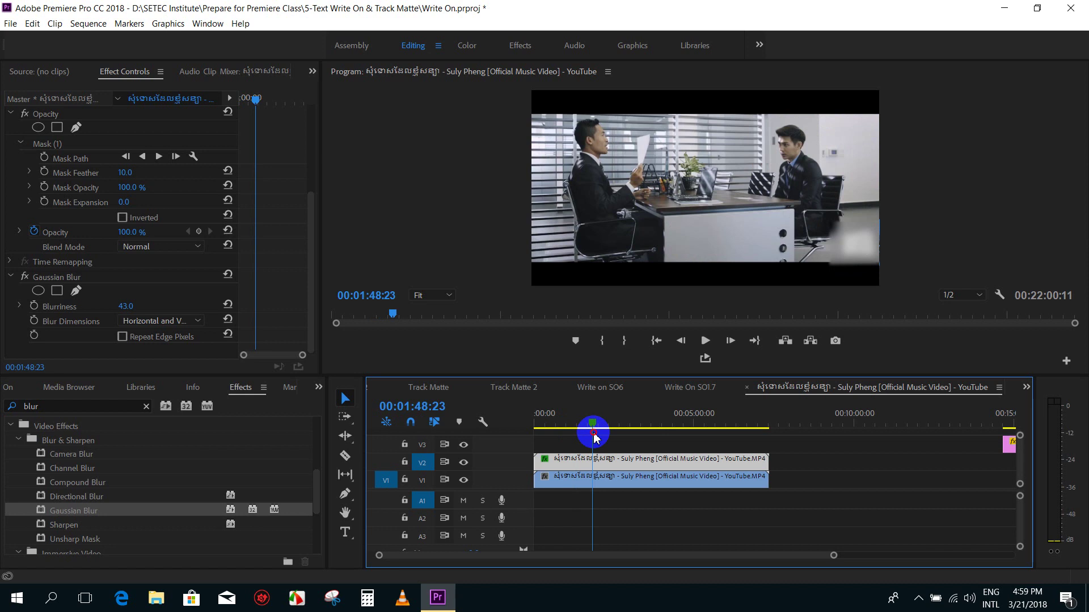
pyautogui.press('=')
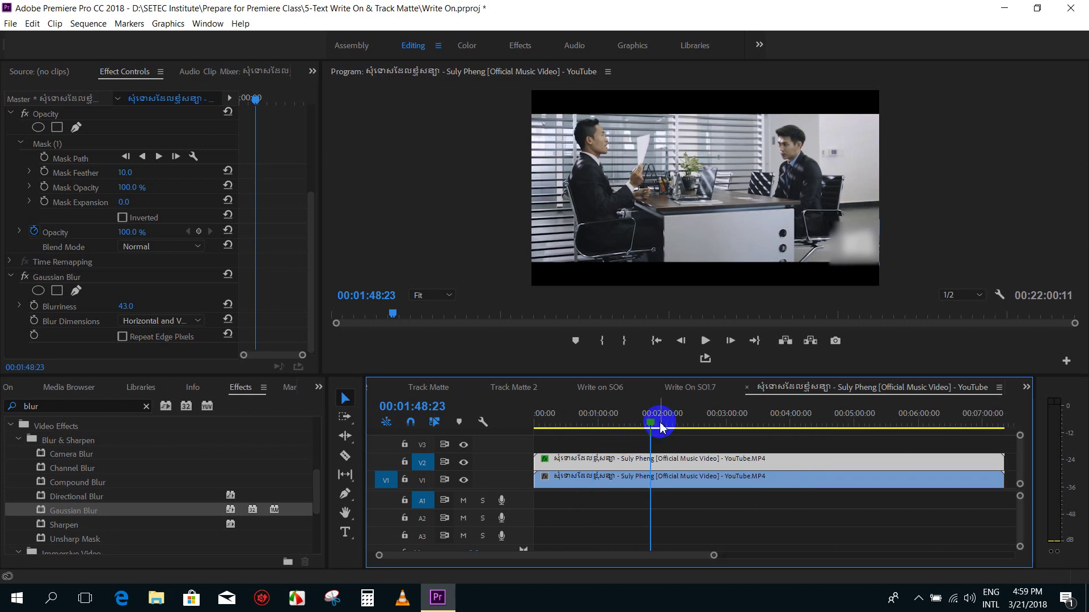
pyautogui.click(645, 464)
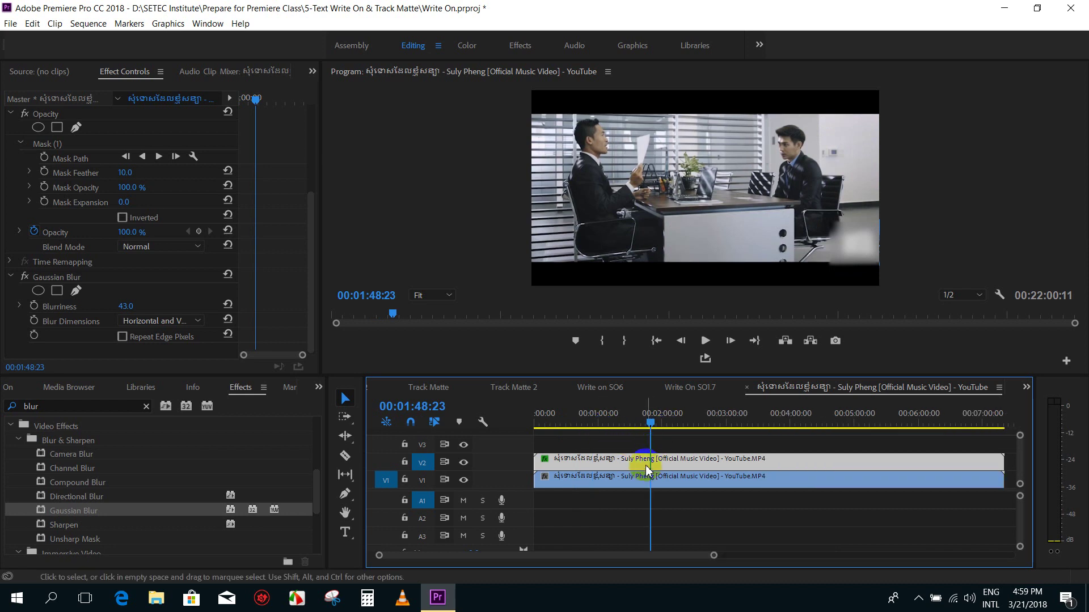
pyautogui.press('c')
pyautogui.click(651, 462)
pyautogui.press('v')
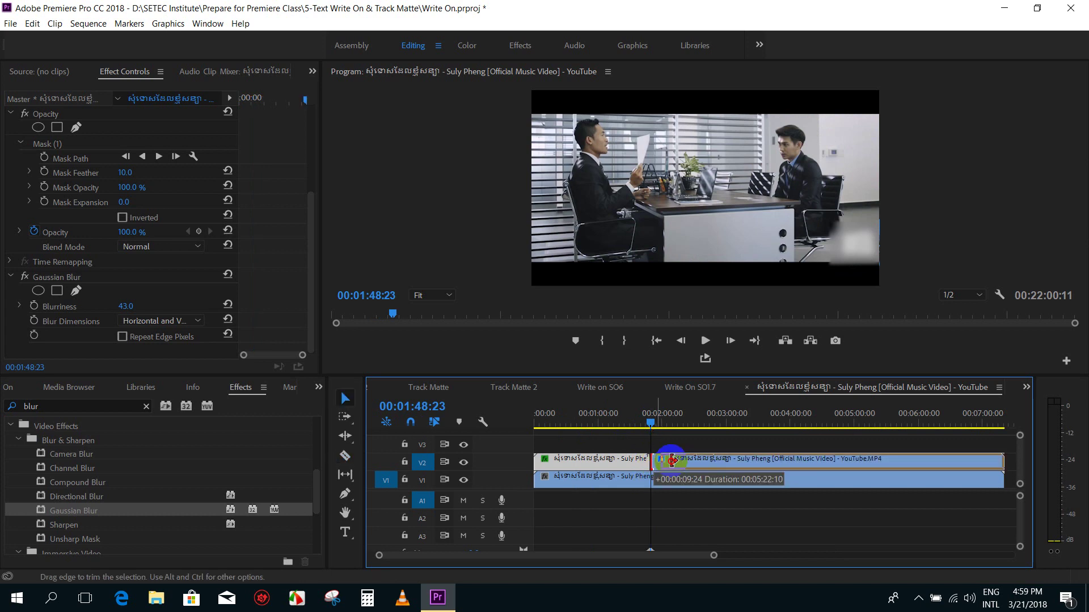
pyautogui.moveTo(651, 422)
pyautogui.mouseDown()
pyautogui.moveTo(739, 430)
pyautogui.moveTo(855, 463)
pyautogui.mouseUp()
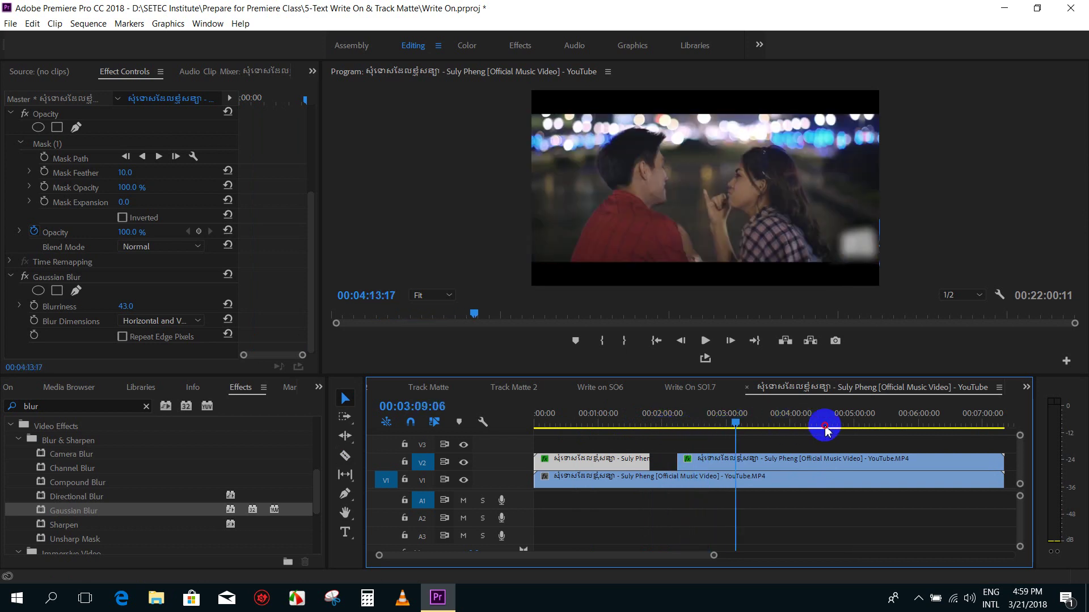
pyautogui.click(860, 465)
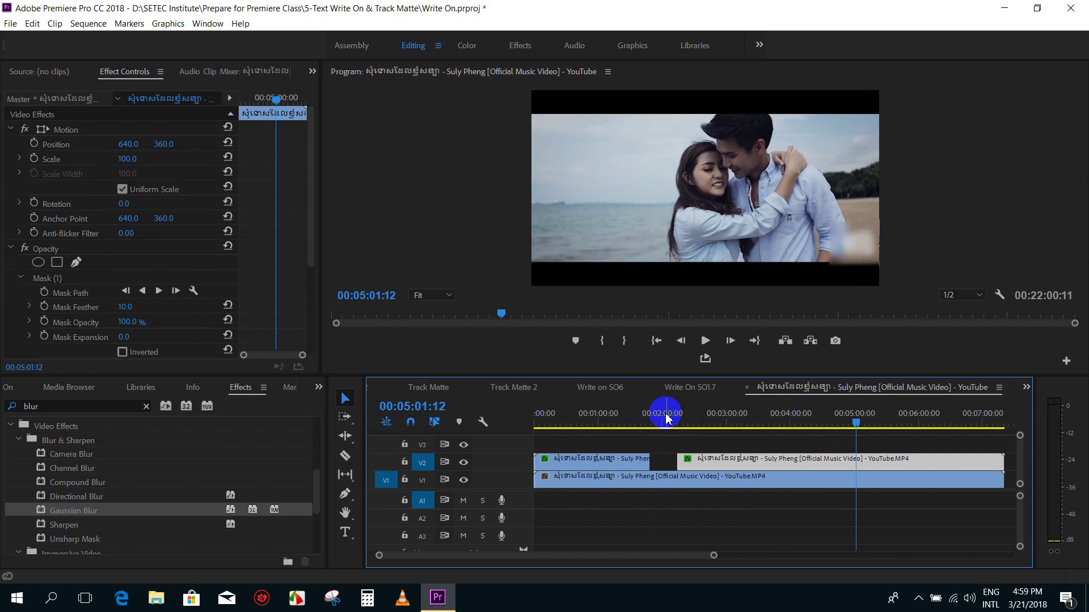
pyautogui.press('-')
pyautogui.press('-')
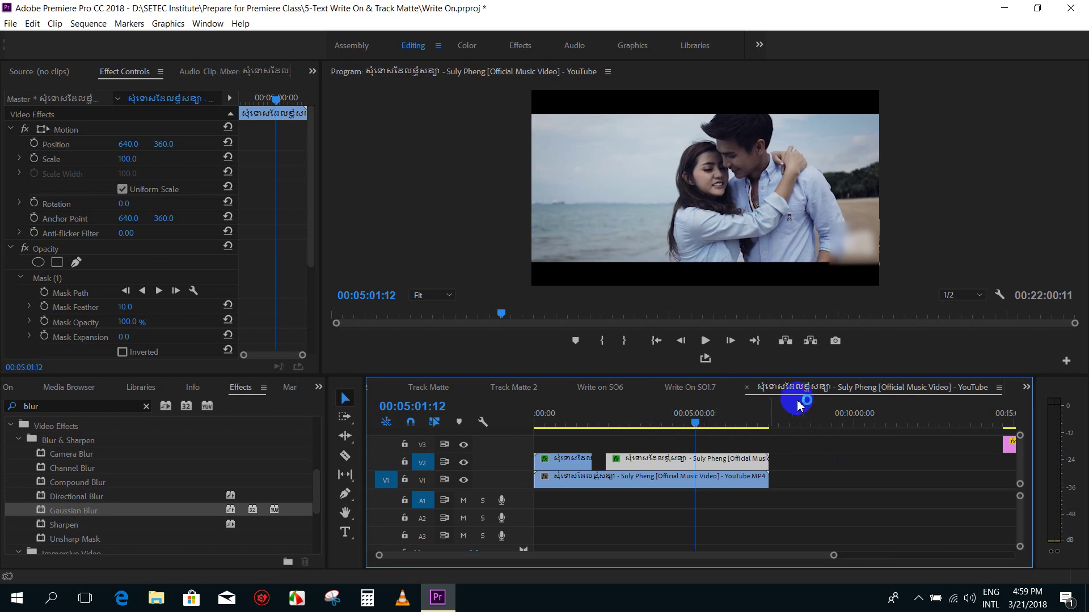
pyautogui.click(416, 391)
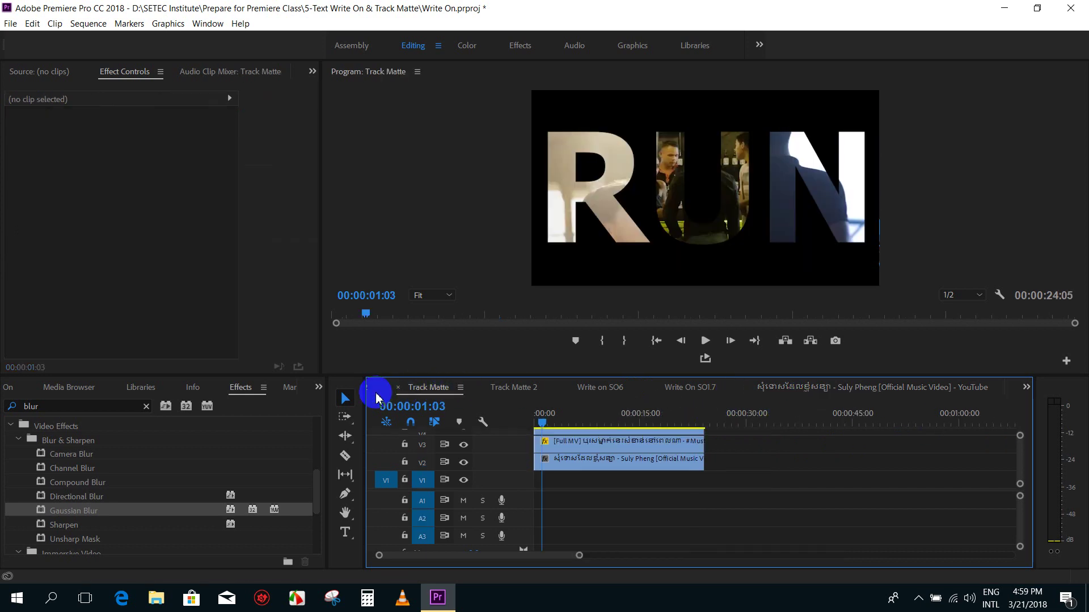
pyautogui.click(368, 392)
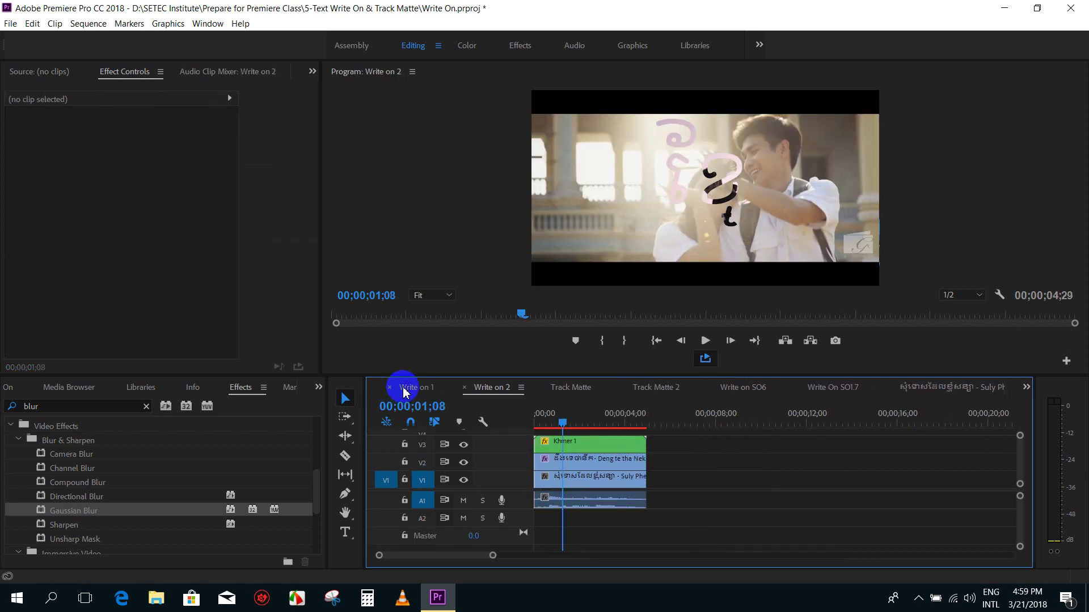
pyautogui.click(407, 391)
pyautogui.moveTo(534, 417)
pyautogui.mouseDown()
pyautogui.moveTo(596, 435)
pyautogui.moveTo(537, 425)
pyautogui.mouseUp()
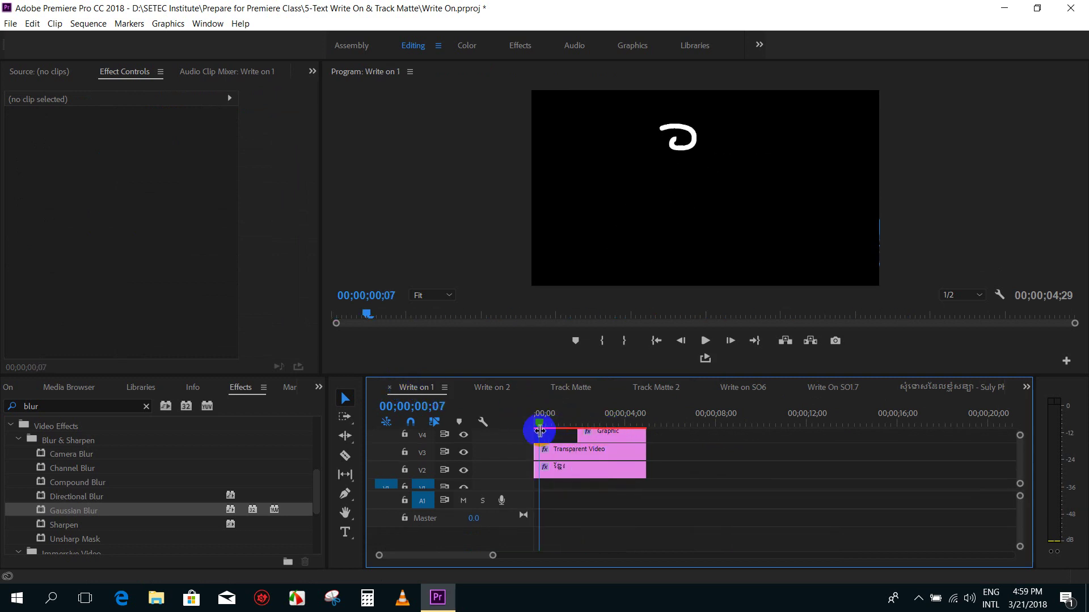
pyautogui.press('space')
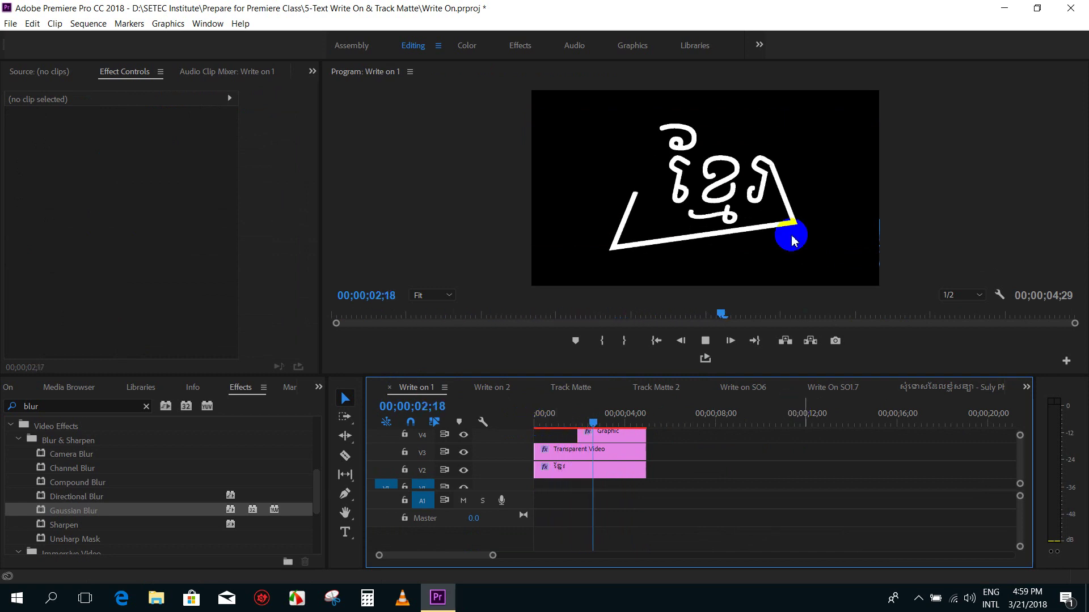
pyautogui.moveTo(570, 422)
pyautogui.mouseDown()
pyautogui.moveTo(590, 425)
pyautogui.moveTo(542, 435)
pyautogui.moveTo(666, 436)
pyautogui.mouseUp()
pyautogui.click(1025, 388)
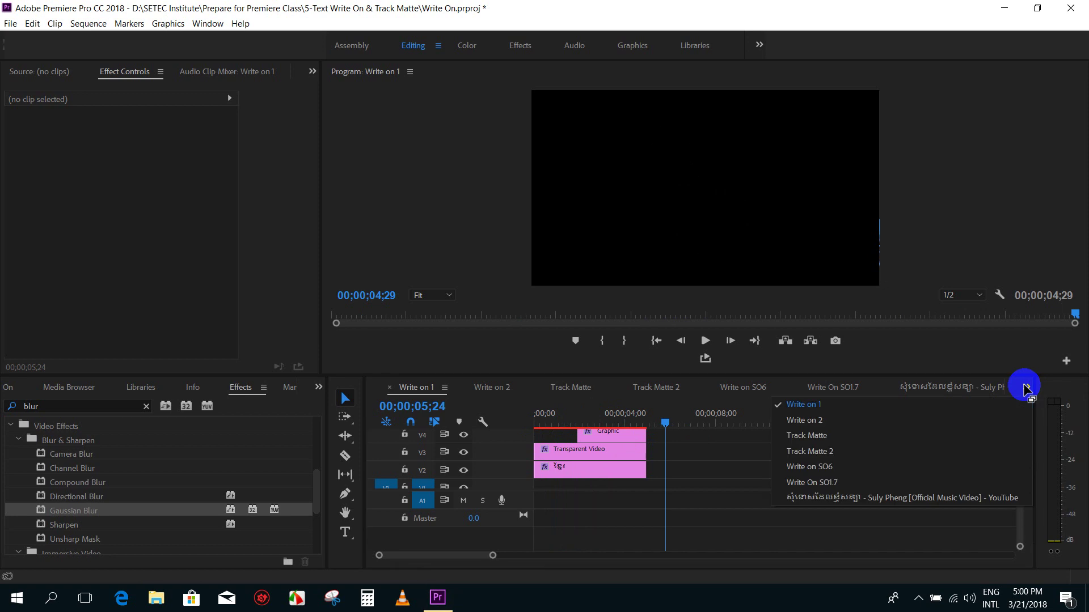
pyautogui.click(788, 501)
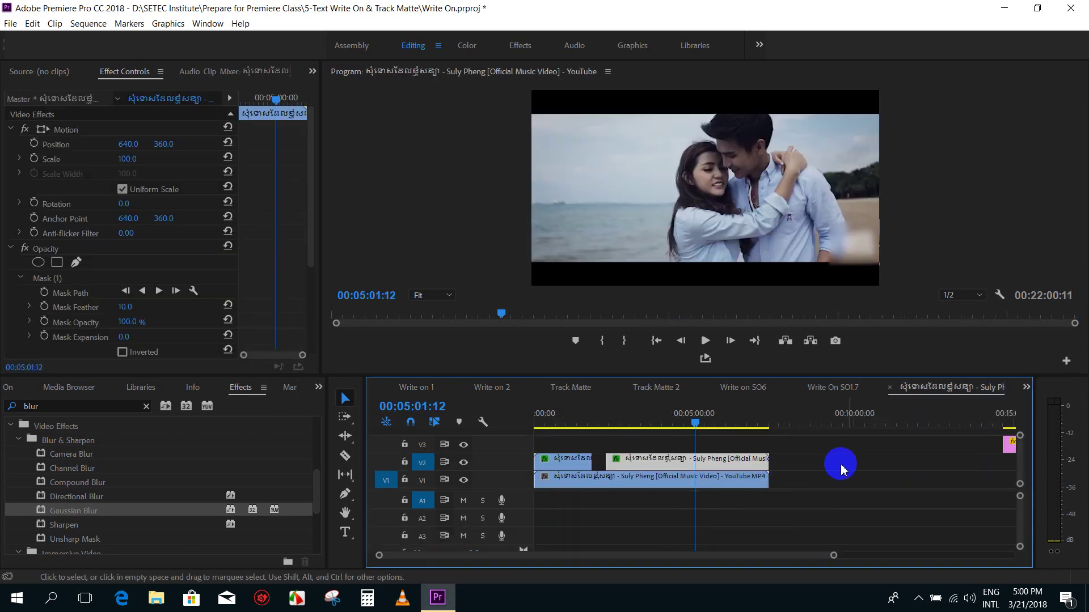
# Delete the coca_cola logo clip from track V3
pyautogui.click(1010, 447)
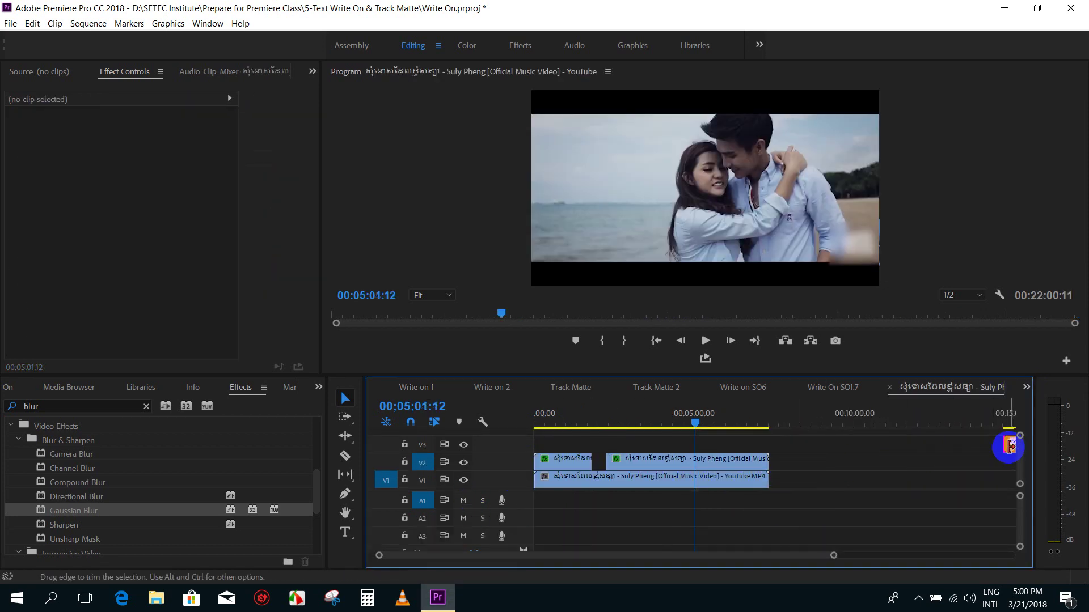
pyautogui.click(1009, 448)
pyautogui.press('-')
pyautogui.click(848, 448)
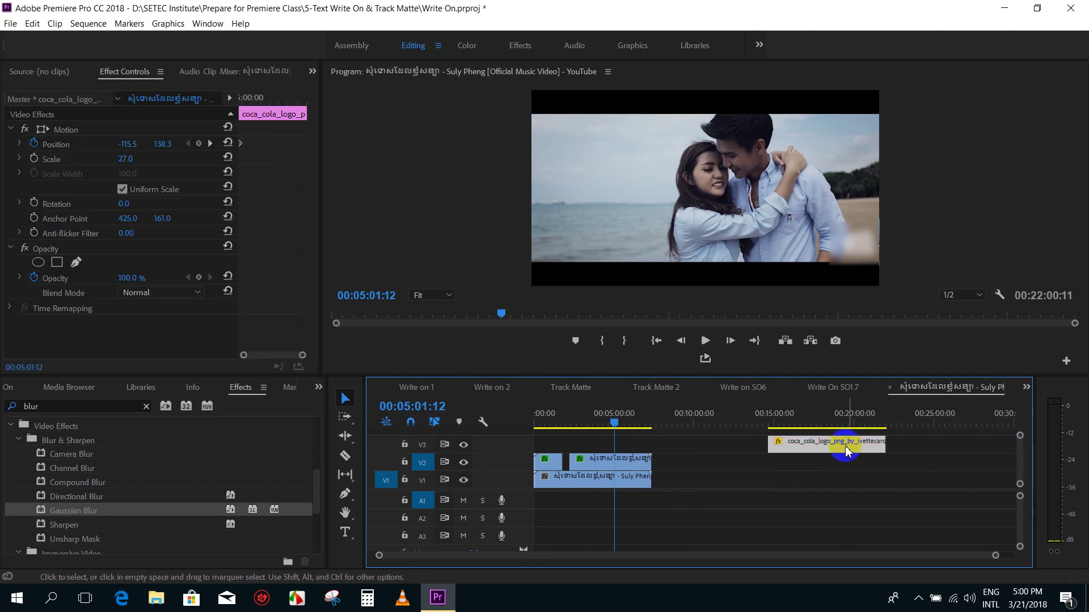
pyautogui.press('Delete')
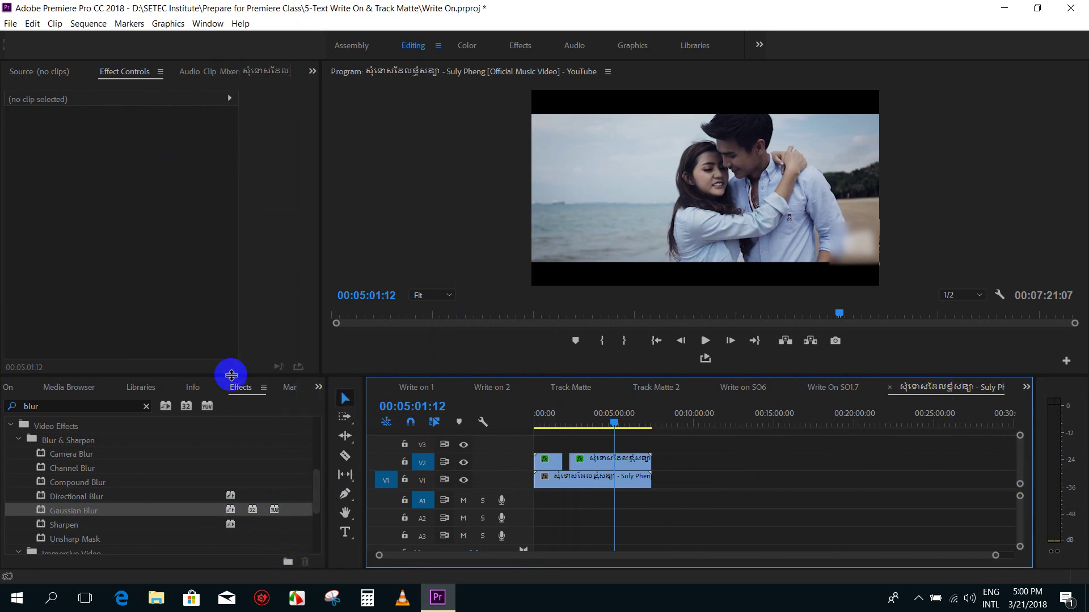
# Create a DSLR 1080p30 sequence named 'Write on Texet SO3' from the Project panel
pyautogui.click(318, 387)
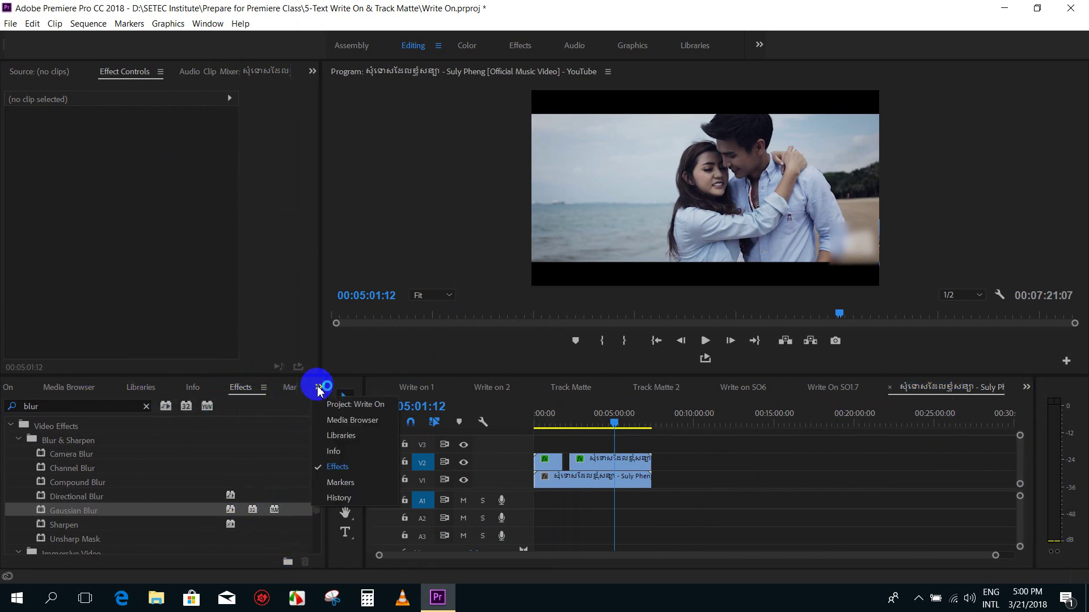
pyautogui.click(355, 405)
pyautogui.click(283, 556)
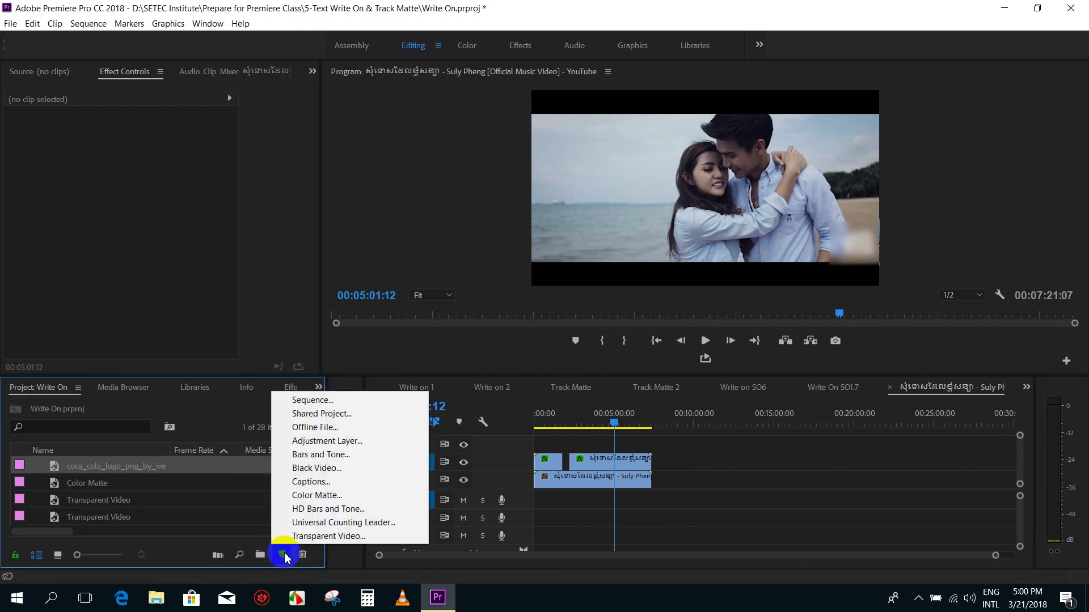
pyautogui.click(306, 401)
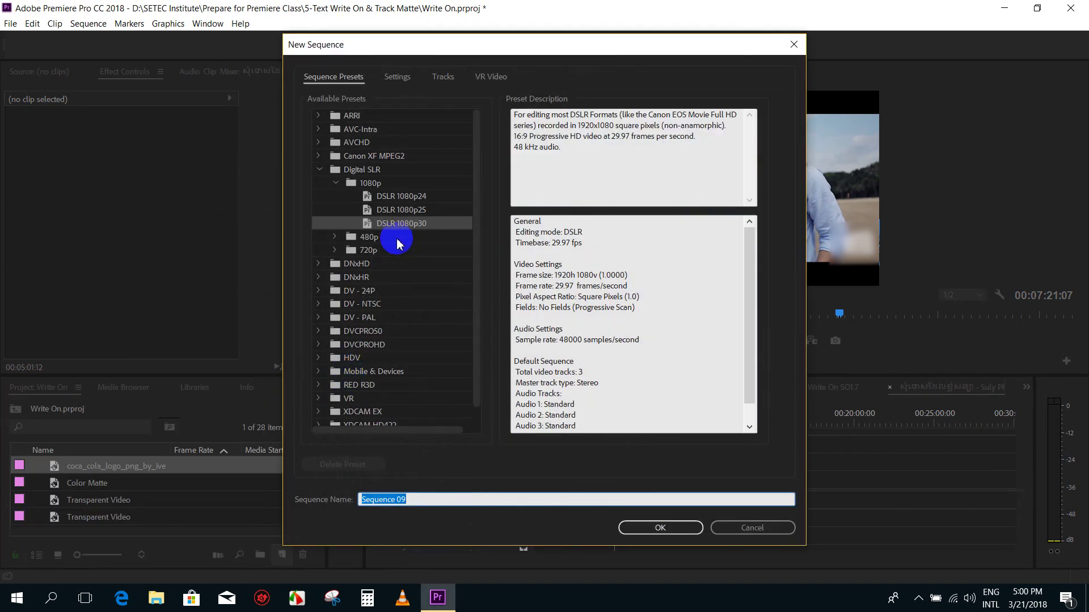
pyautogui.click(422, 497)
pyautogui.write('Write on Texet SO3')
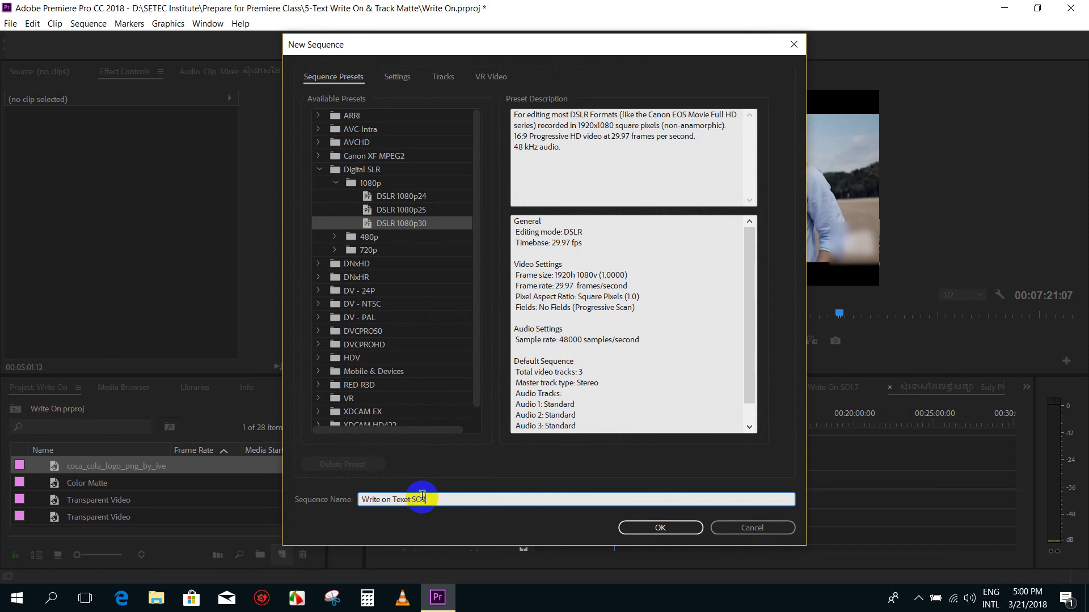
pyautogui.click(668, 528)
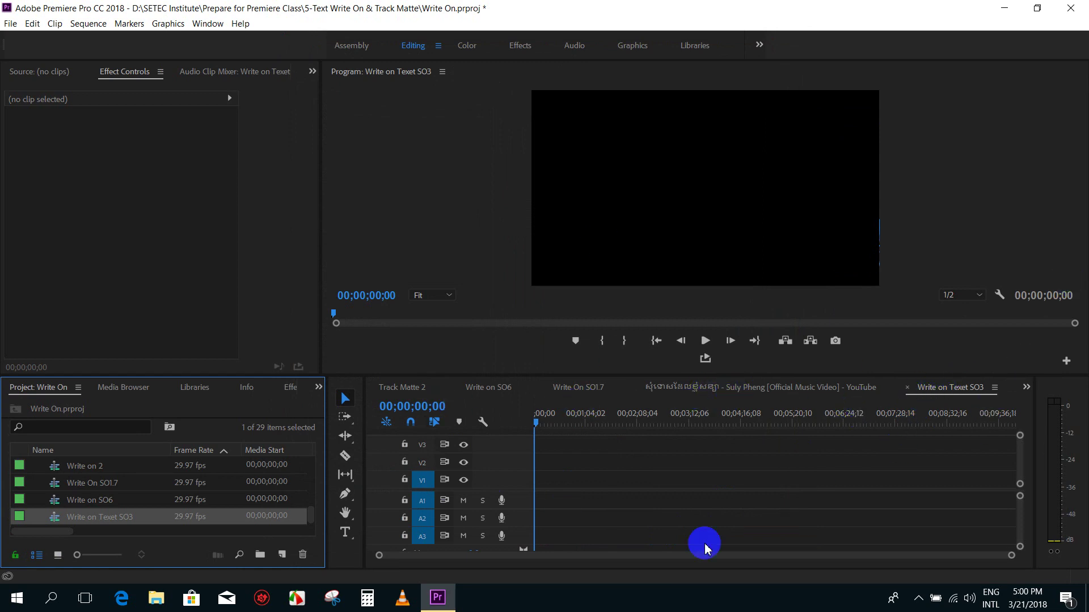
pyautogui.click(536, 398)
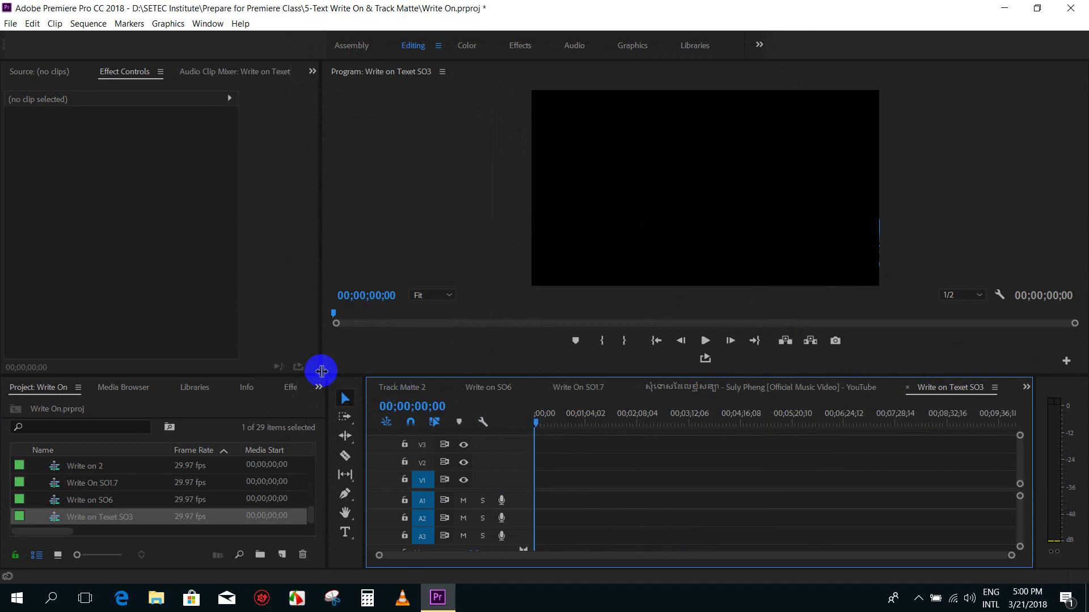
pyautogui.moveTo(321, 368); pyautogui.dragTo(325, 340)
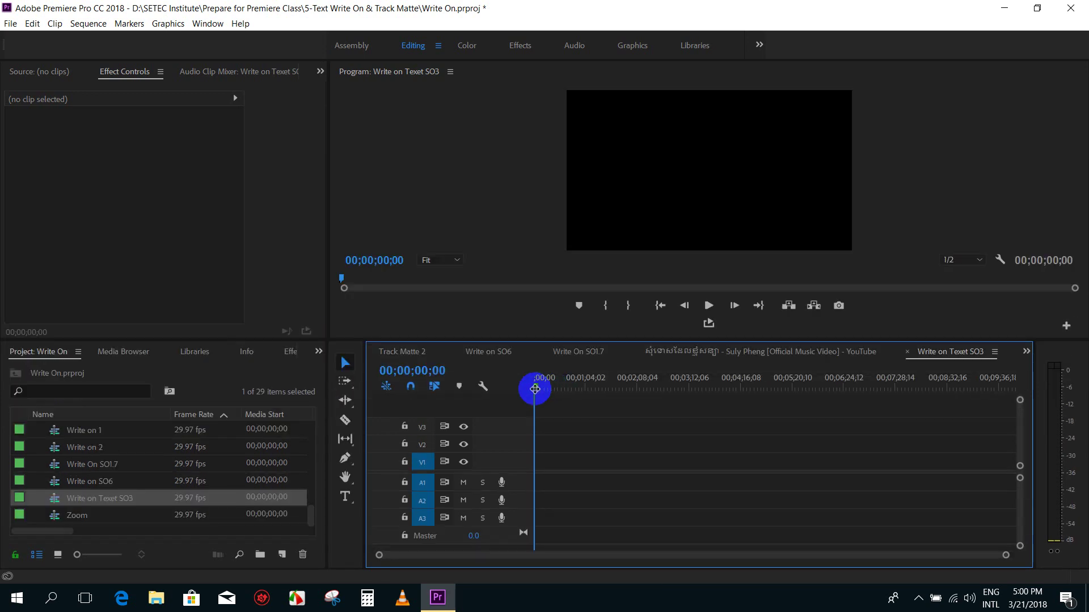
pyautogui.click(826, 354)
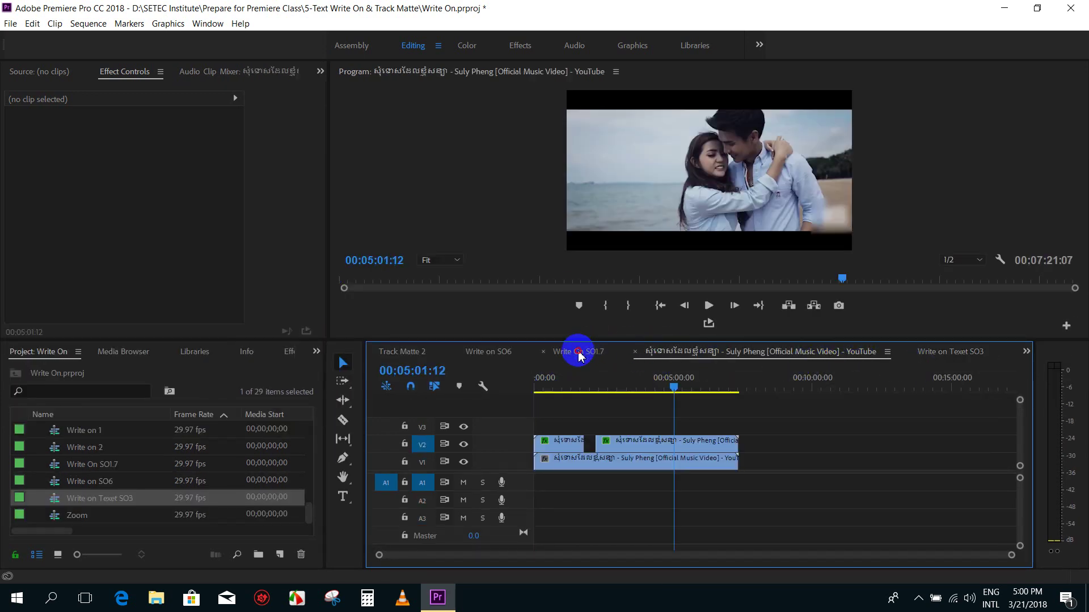
pyautogui.click(576, 353)
pyautogui.click(951, 350)
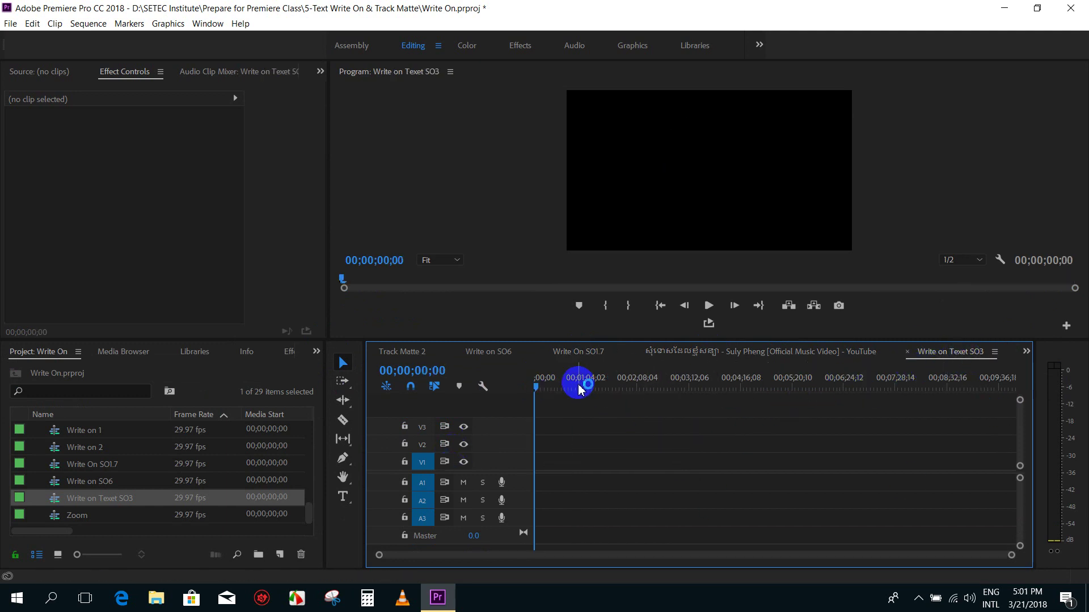
pyautogui.click(535, 392)
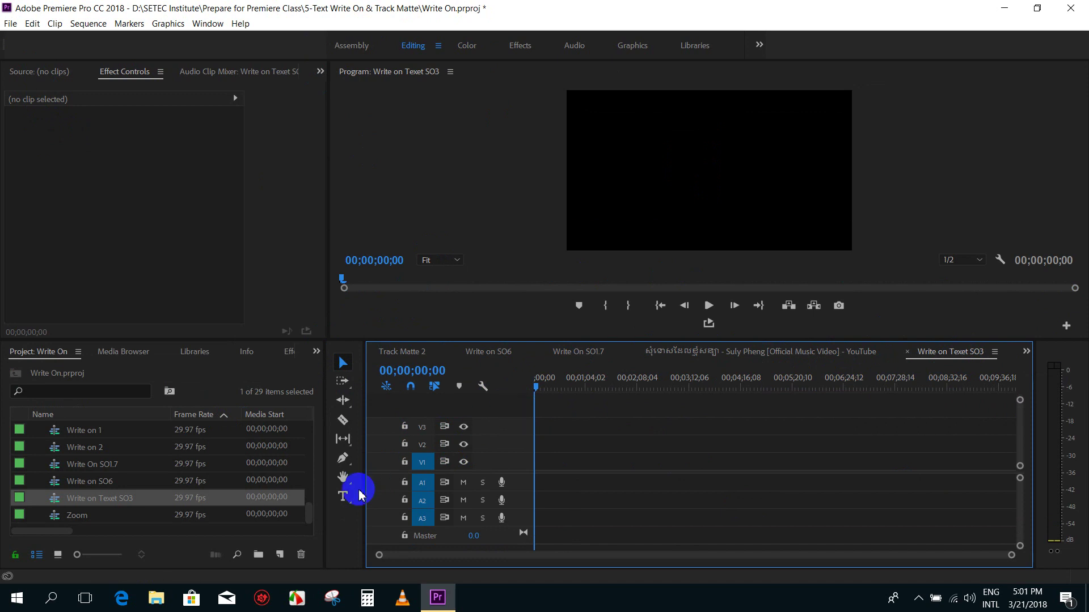
pyautogui.click(342, 497)
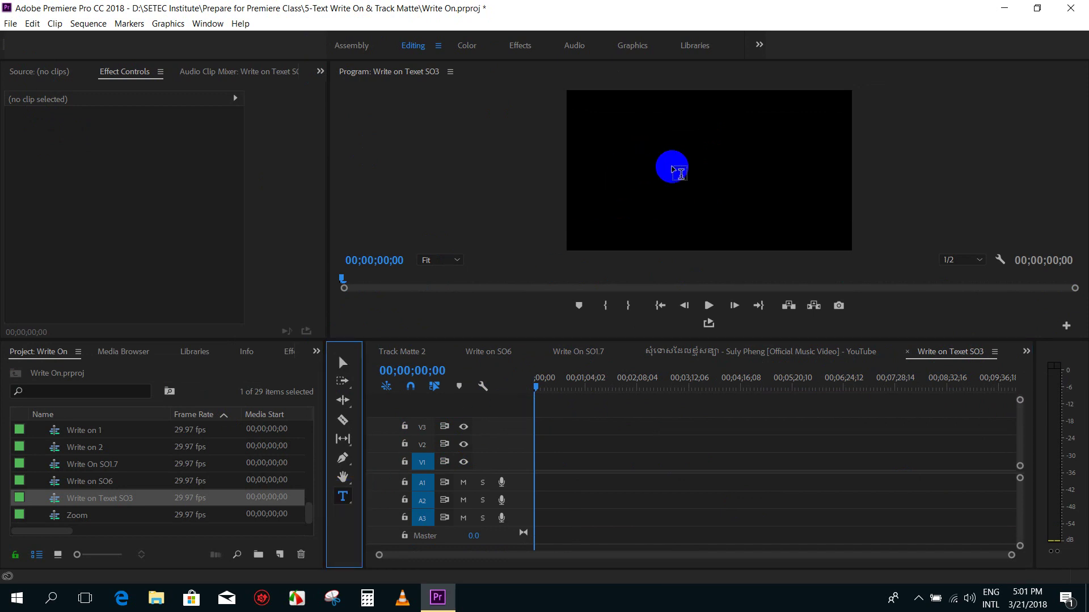
pyautogui.click(683, 169)
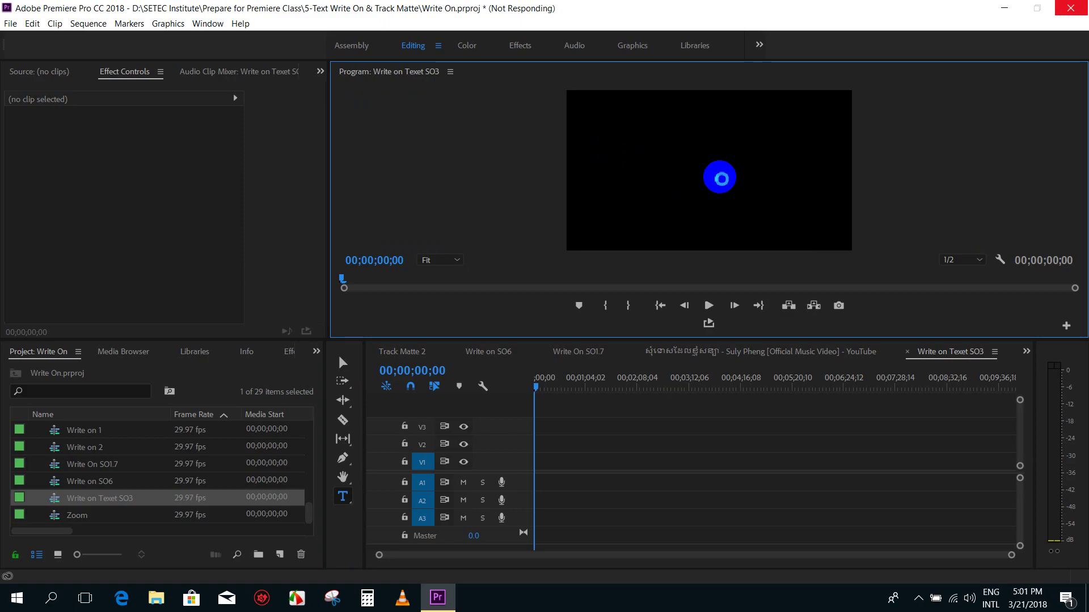
# Launch Google Chrome from the desktop and go to 1001freefonts.com
pyautogui.press('super+d')
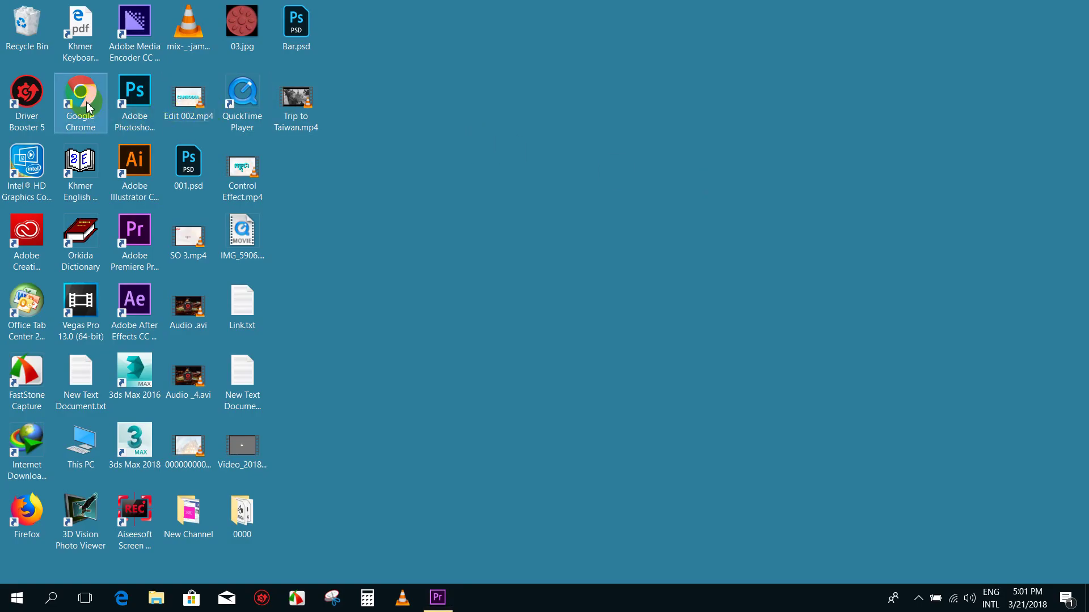
pyautogui.doubleClick(88, 108)
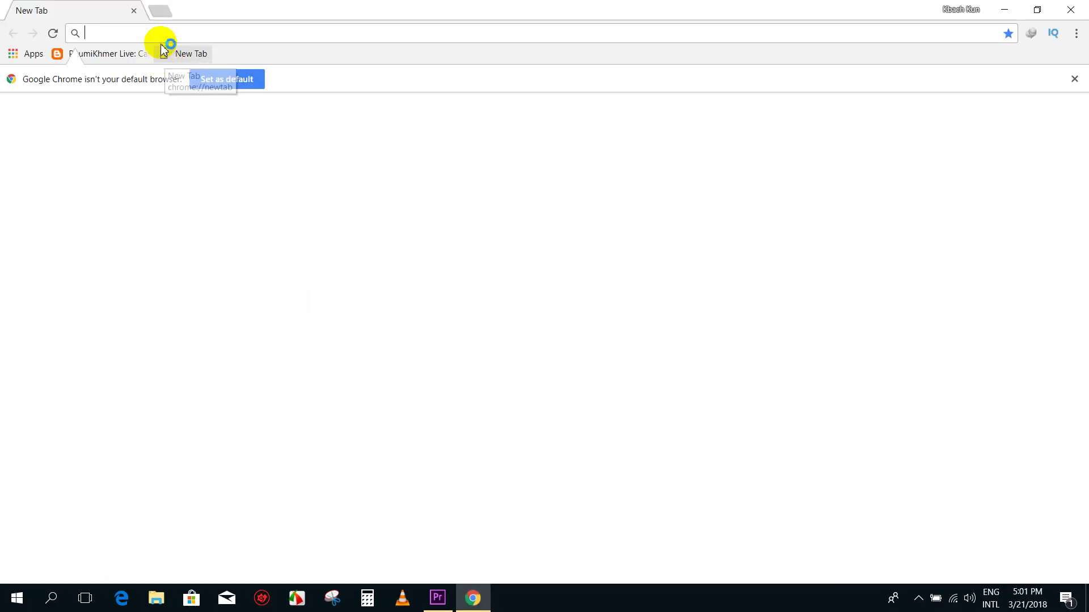
pyautogui.write('1001freefonts.com')
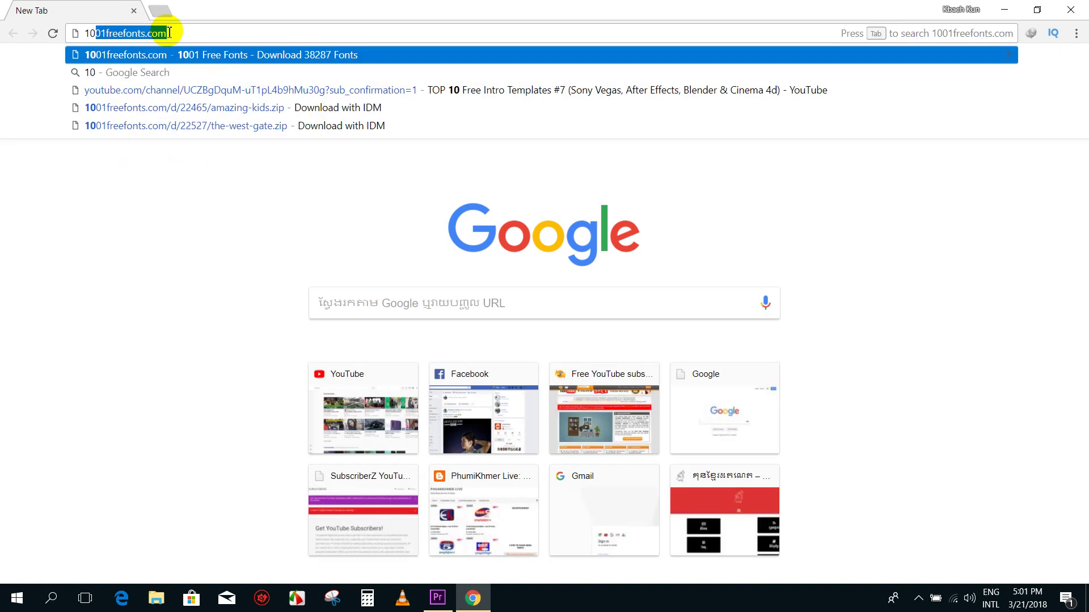
pyautogui.press('Return')
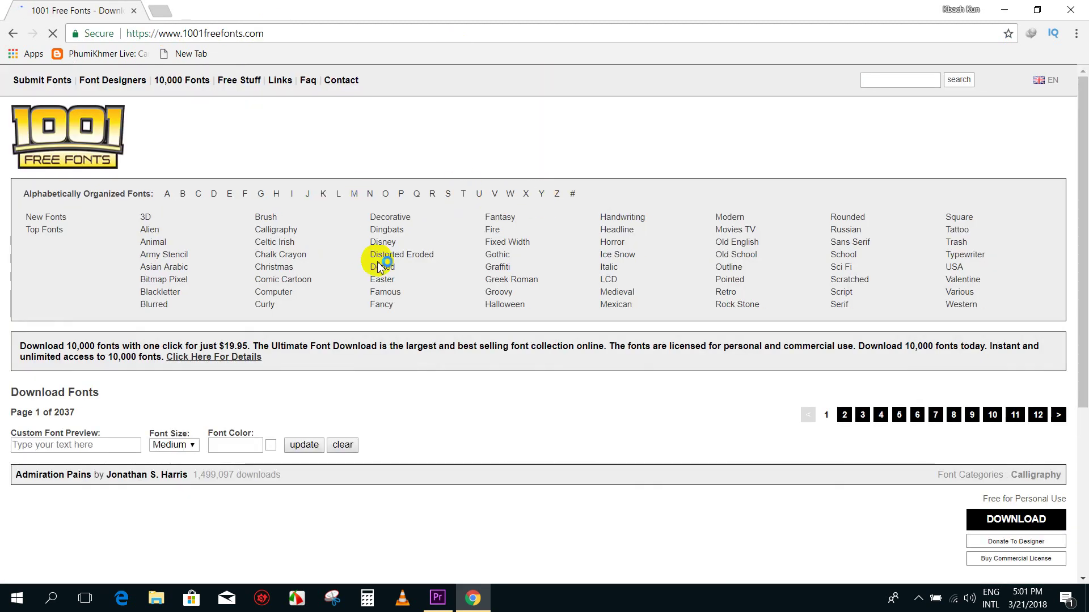
# Scroll through the 1001freefonts.com font list, then return to Premiere Pro
pyautogui.scroll(-5, 548, 271)
pyautogui.scroll(-3, 548, 271)
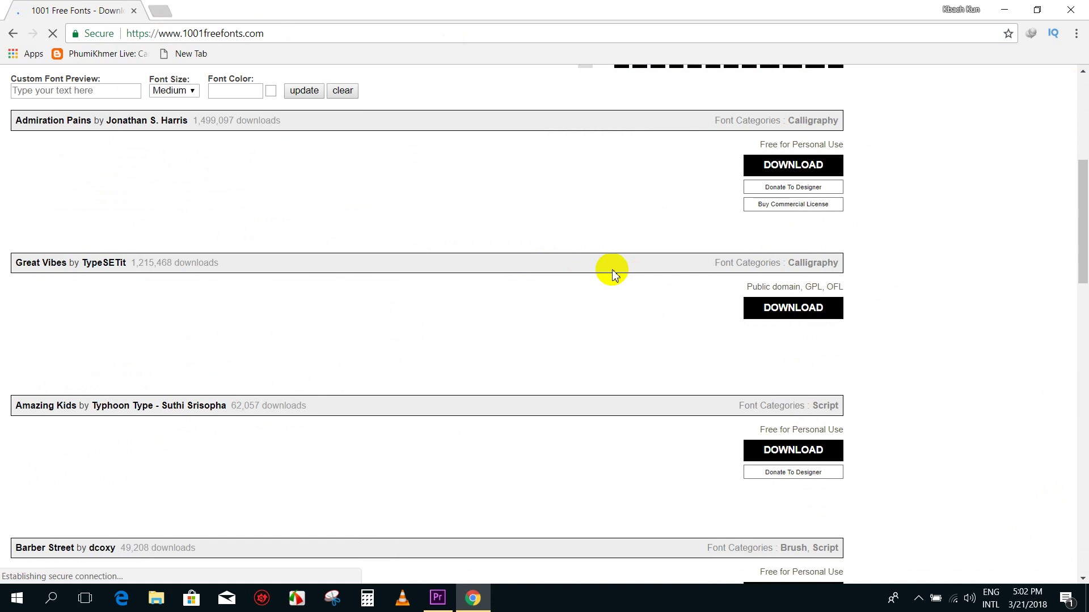
pyautogui.scroll(6, 514, 213)
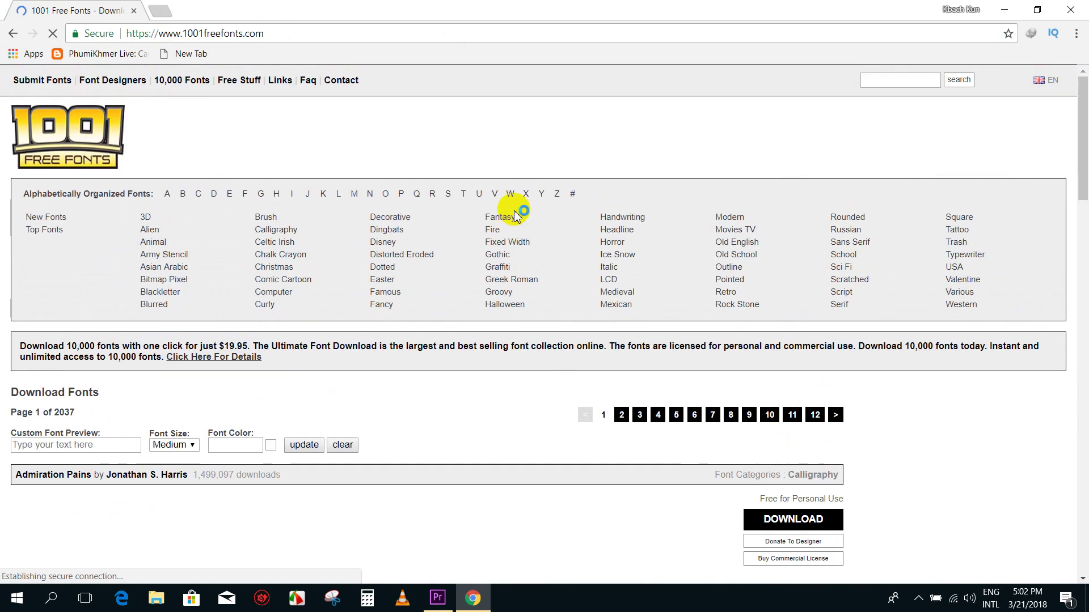
pyautogui.scroll(-8, 514, 213)
pyautogui.scroll(4, 431, 253)
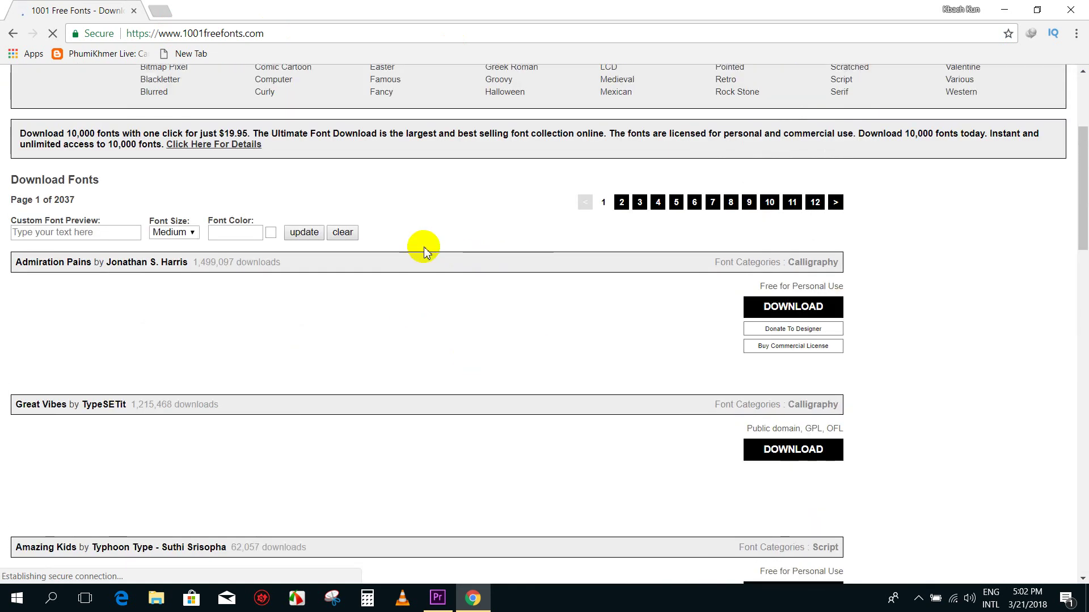
pyautogui.scroll(-5, 603, 380)
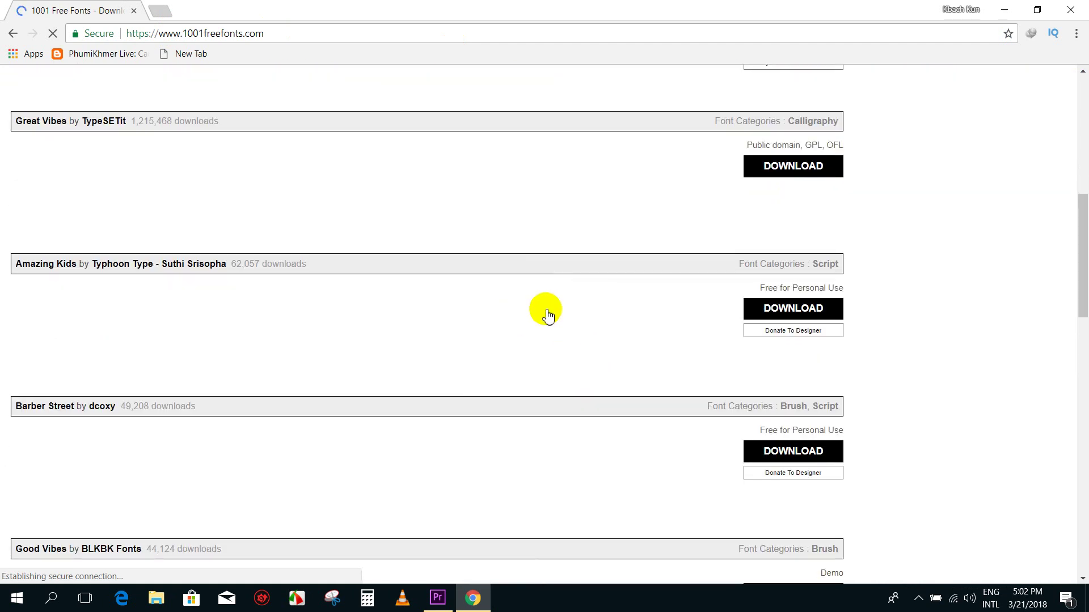
pyautogui.scroll(3, 548, 316)
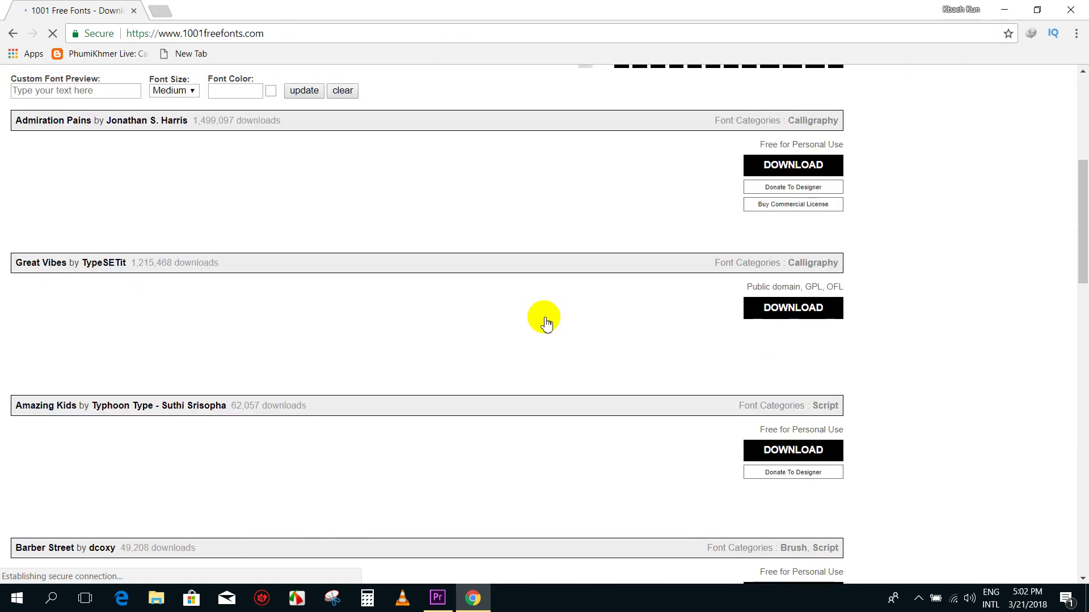
pyautogui.scroll(2, 546, 324)
pyautogui.click(438, 598)
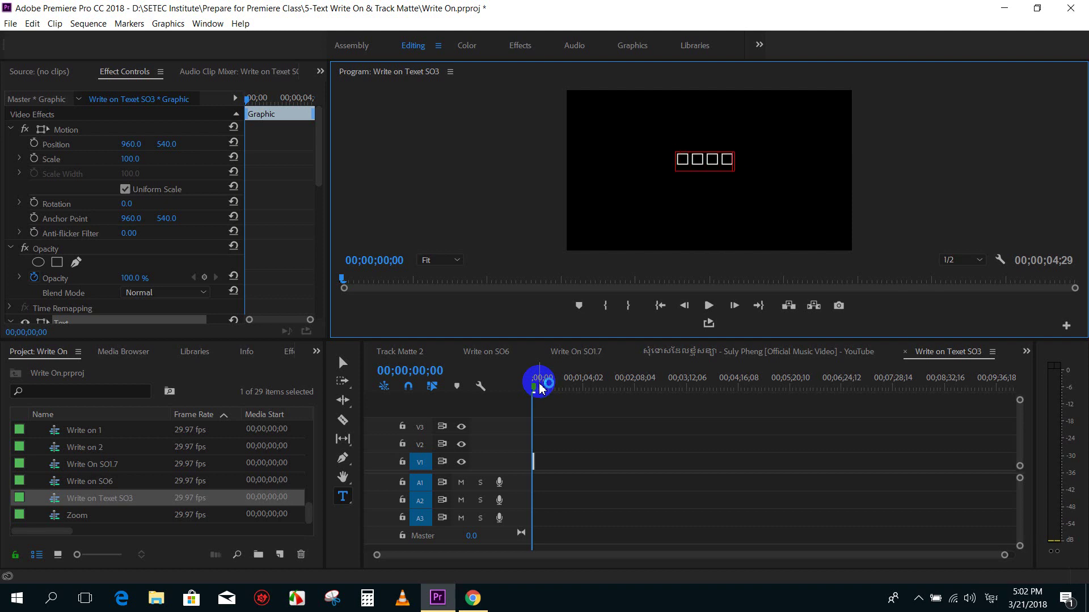
# Set the title text's Source Text font to Khmer OS Fasthand
pyautogui.click(712, 161)
pyautogui.moveTo(319, 126); pyautogui.dragTo(322, 184)
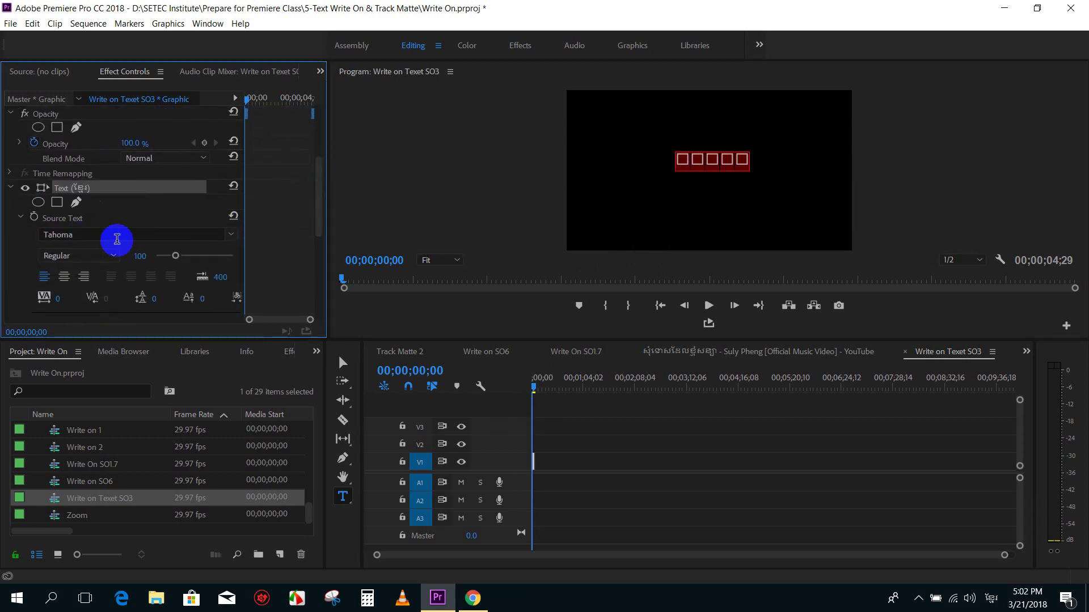
pyautogui.click(227, 234)
pyautogui.scroll(-3, 195, 389)
pyautogui.scroll(-10, 204, 389)
pyautogui.scroll(-5, 233, 382)
pyautogui.scroll(5, 340, 448)
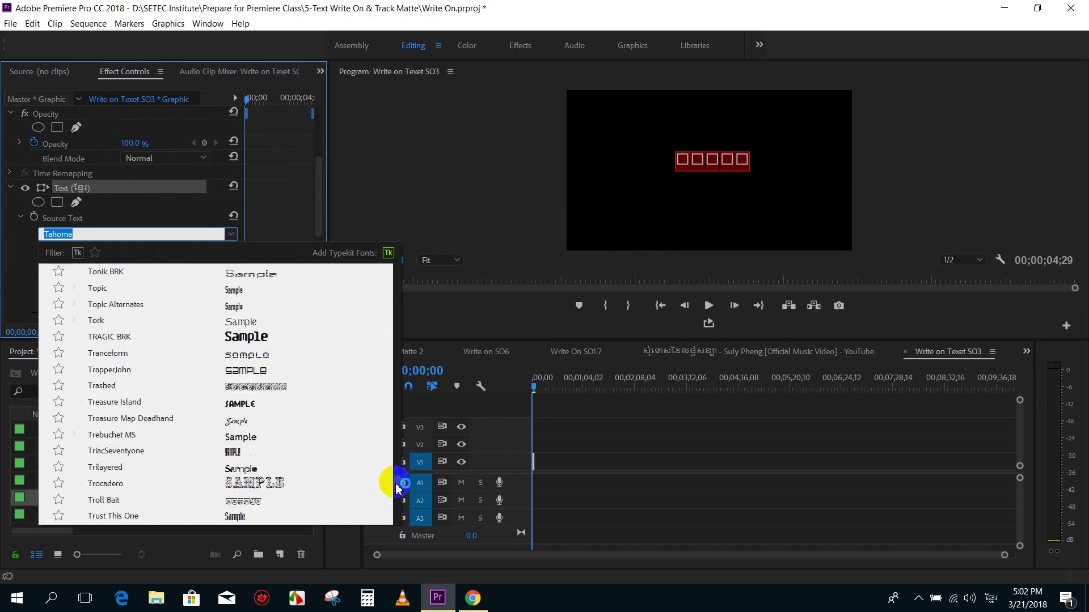
pyautogui.scroll(5, 397, 488)
pyautogui.scroll(10, 397, 483)
pyautogui.scroll(10, 398, 471)
pyautogui.scroll(5, 400, 454)
pyautogui.scroll(10, 399, 448)
pyautogui.scroll(10, 397, 440)
pyautogui.scroll(10, 397, 431)
pyautogui.scroll(10, 398, 419)
pyautogui.scroll(10, 397, 412)
pyautogui.scroll(10, 398, 400)
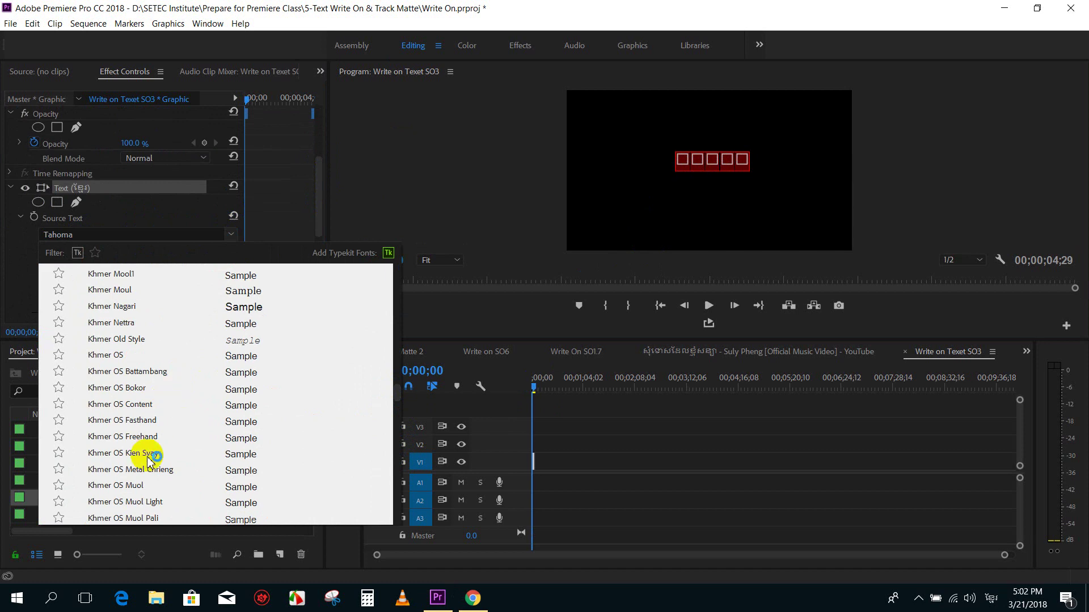
pyautogui.click(141, 422)
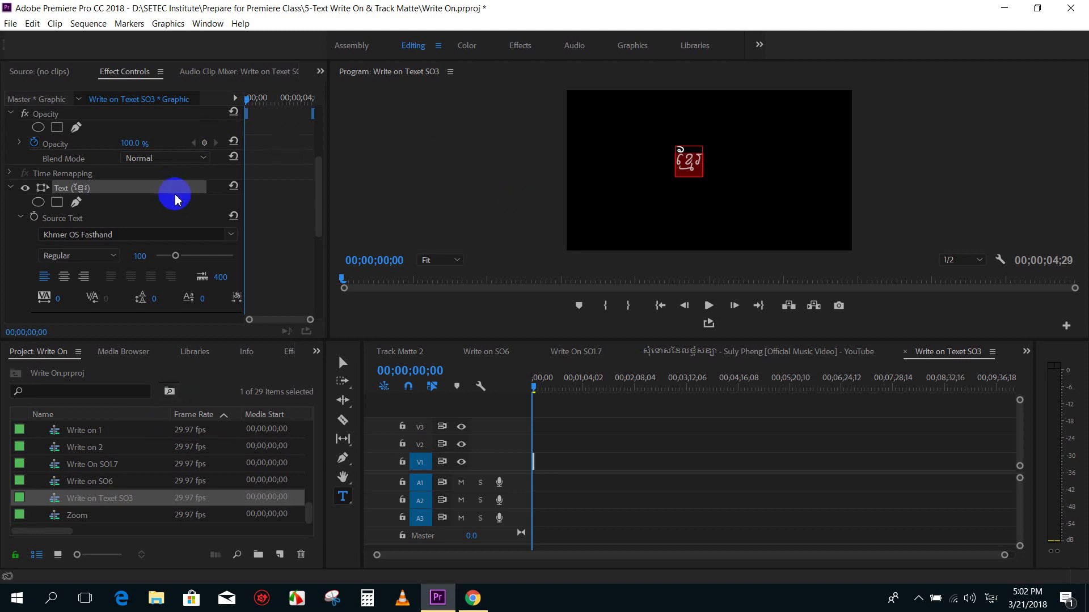
# Scale the Khmer text up in the frame with the Selection Tool
pyautogui.click(344, 363)
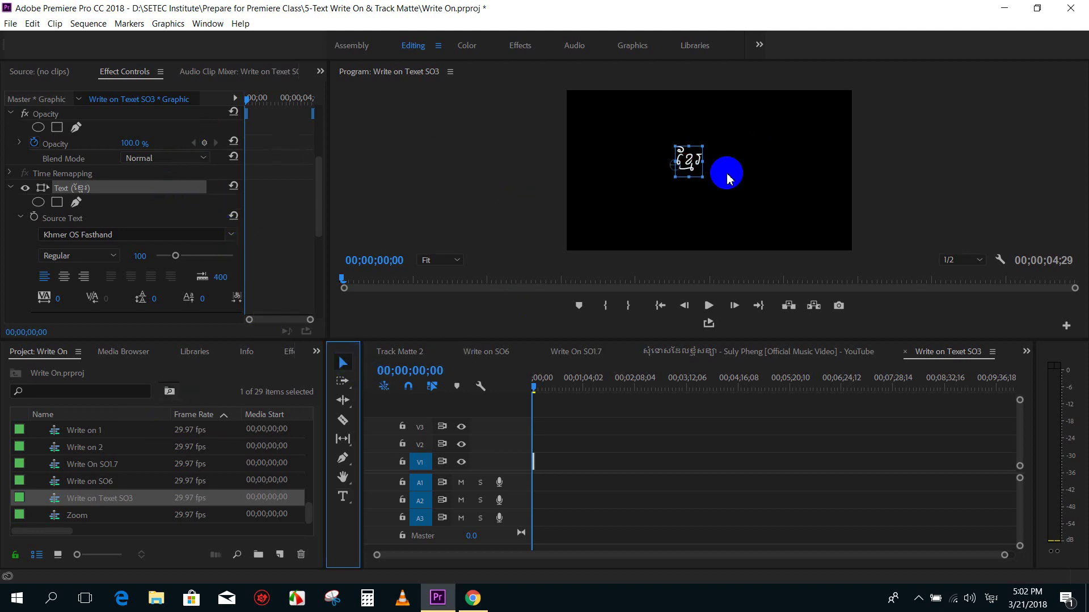
pyautogui.moveTo(703, 177); pyautogui.dragTo(774, 214)
pyautogui.click(720, 156)
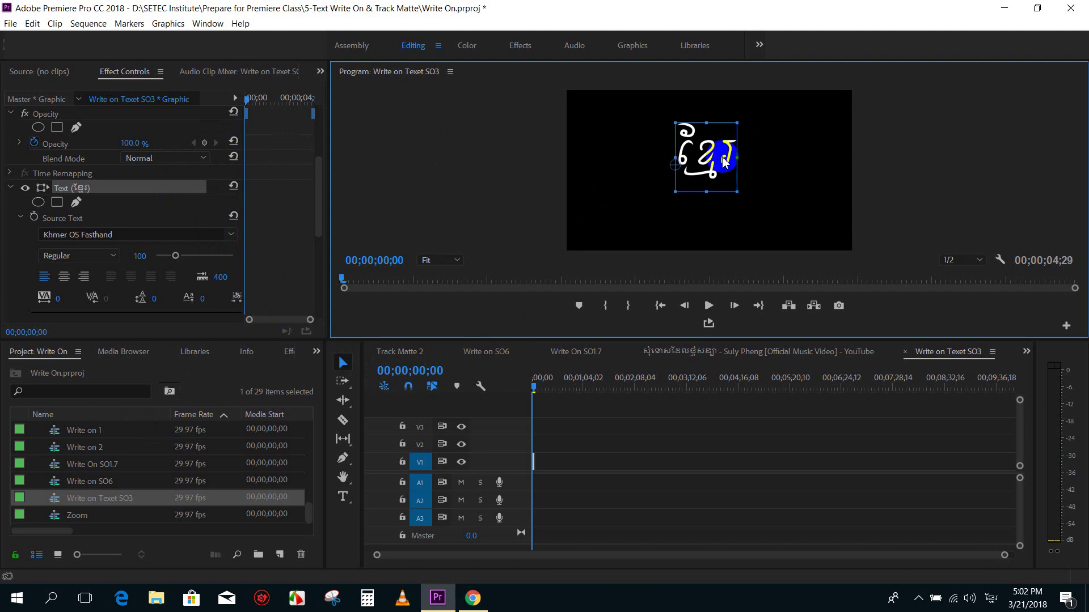
pyautogui.click(649, 458)
# Scroll the 1001freefonts.com font list again in Chrome
pyautogui.click(488, 596)
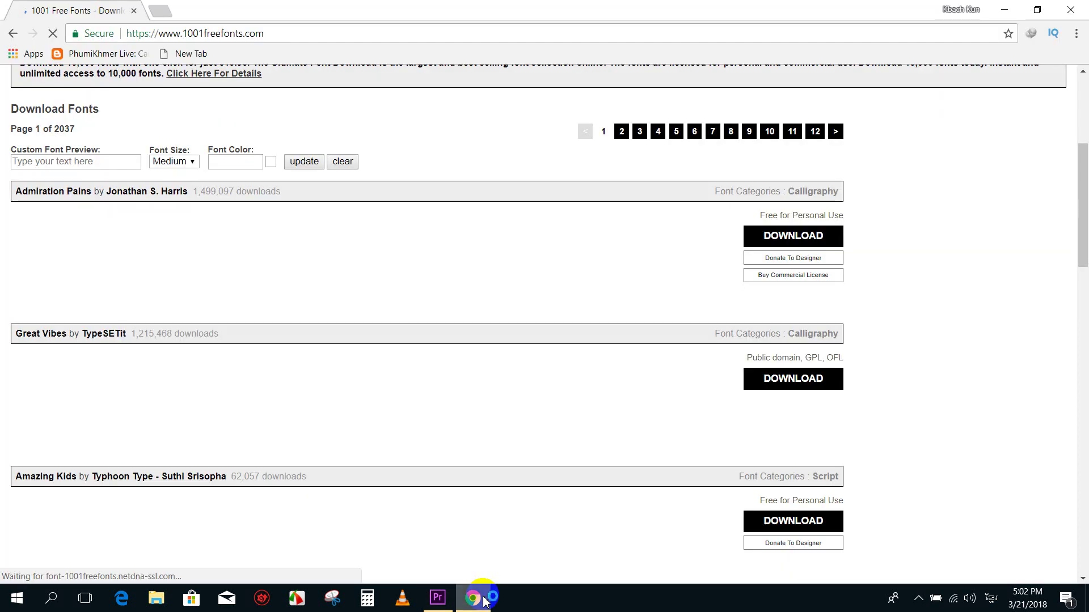
pyautogui.scroll(-10, 511, 349)
pyautogui.scroll(-5, 561, 351)
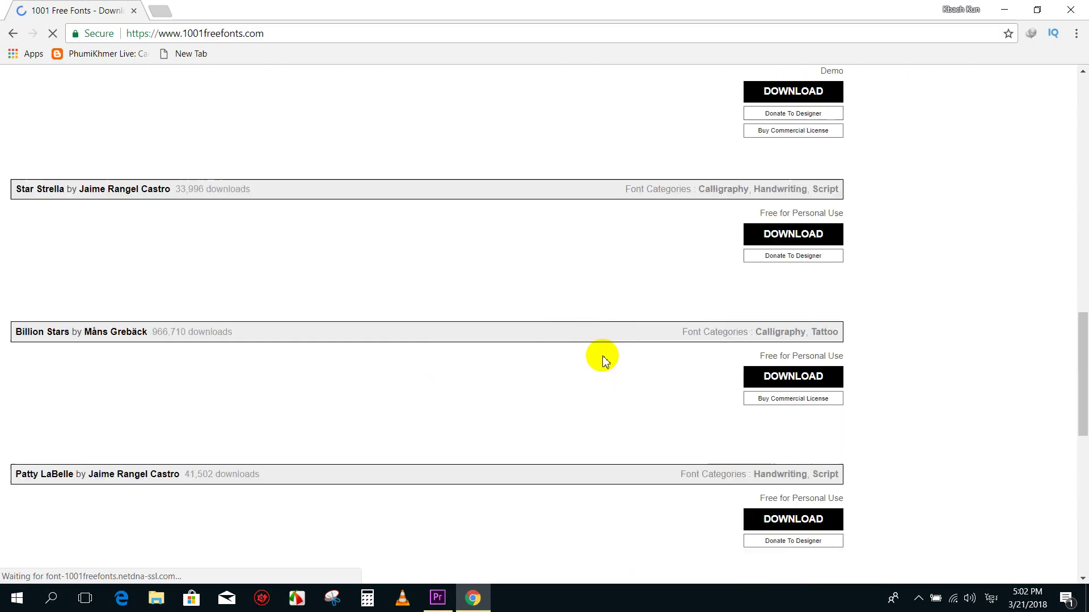
pyautogui.scroll(15, 600, 357)
pyautogui.scroll(-7, 280, 345)
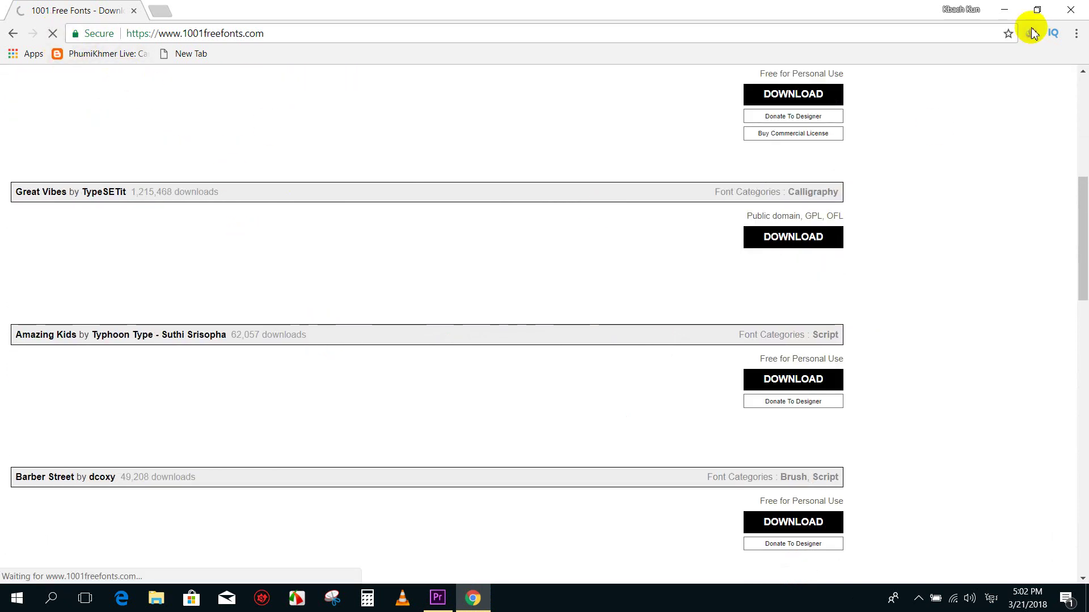
# Zoom the timeline in on the Khmer text clip and preview it
pyautogui.click(1003, 11)
pyautogui.press('=')
pyautogui.press('=')
pyautogui.press('=')
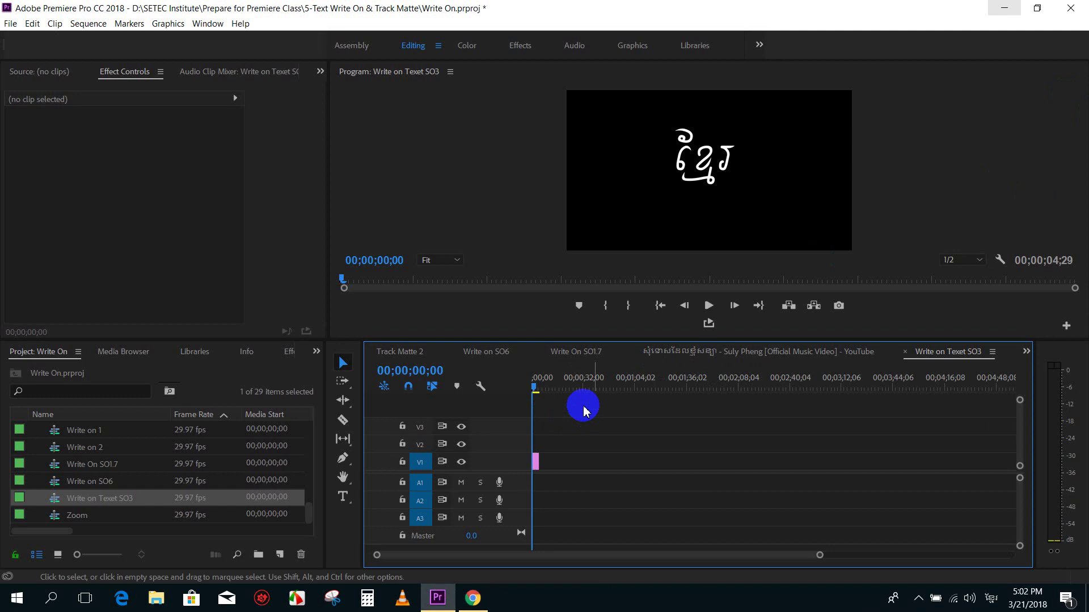
pyautogui.moveTo(544, 386)
pyautogui.mouseDown()
pyautogui.moveTo(570, 390)
pyautogui.moveTo(535, 391)
pyautogui.mouseUp()
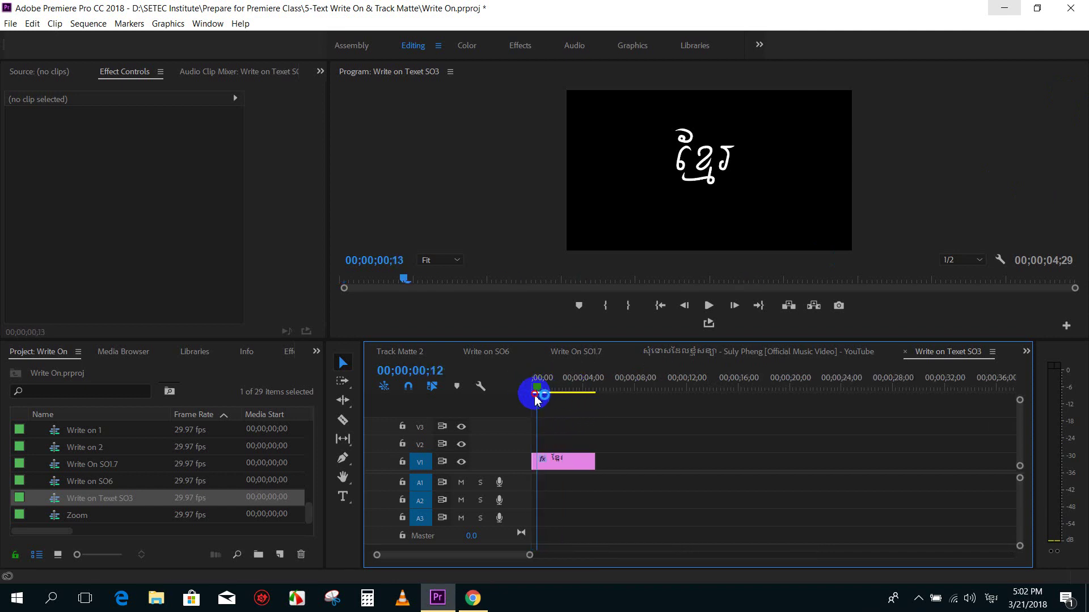
pyautogui.press('=')
pyautogui.click(594, 463)
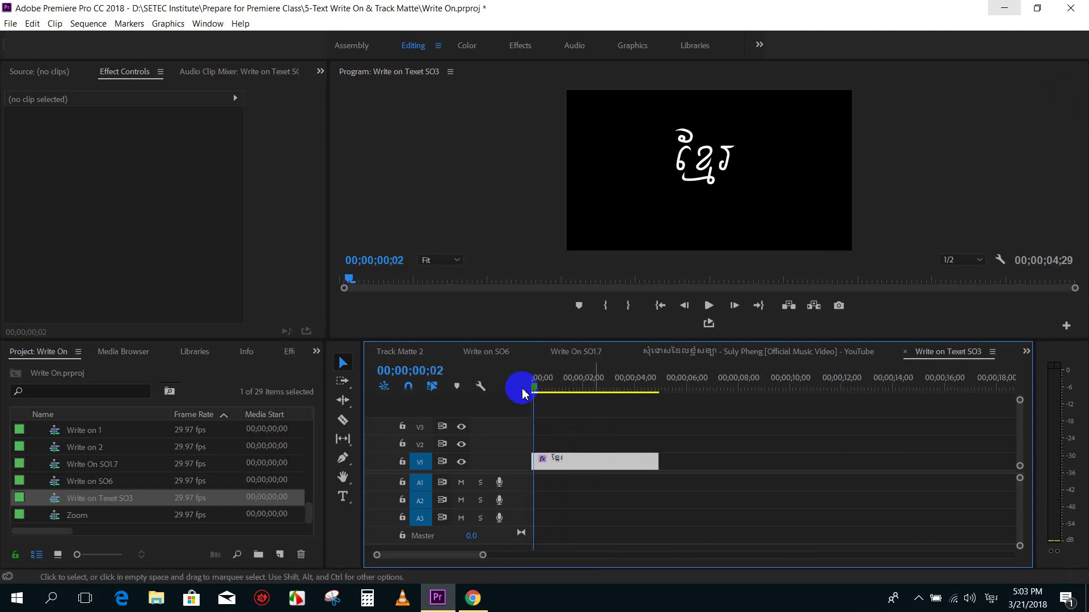
pyautogui.press('=')
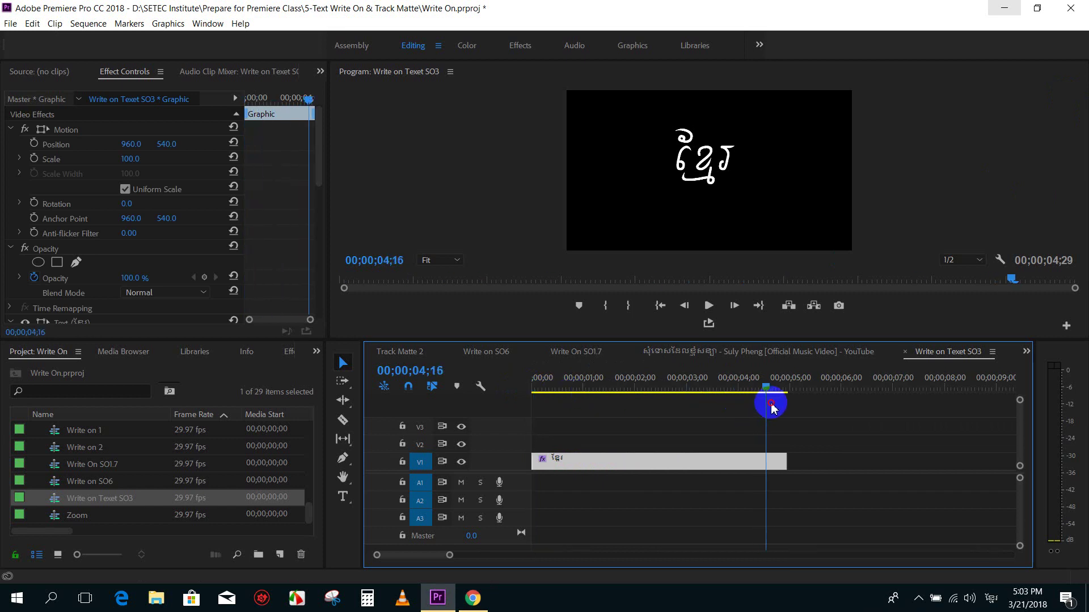
pyautogui.moveTo(741, 405); pyautogui.dragTo(516, 414)
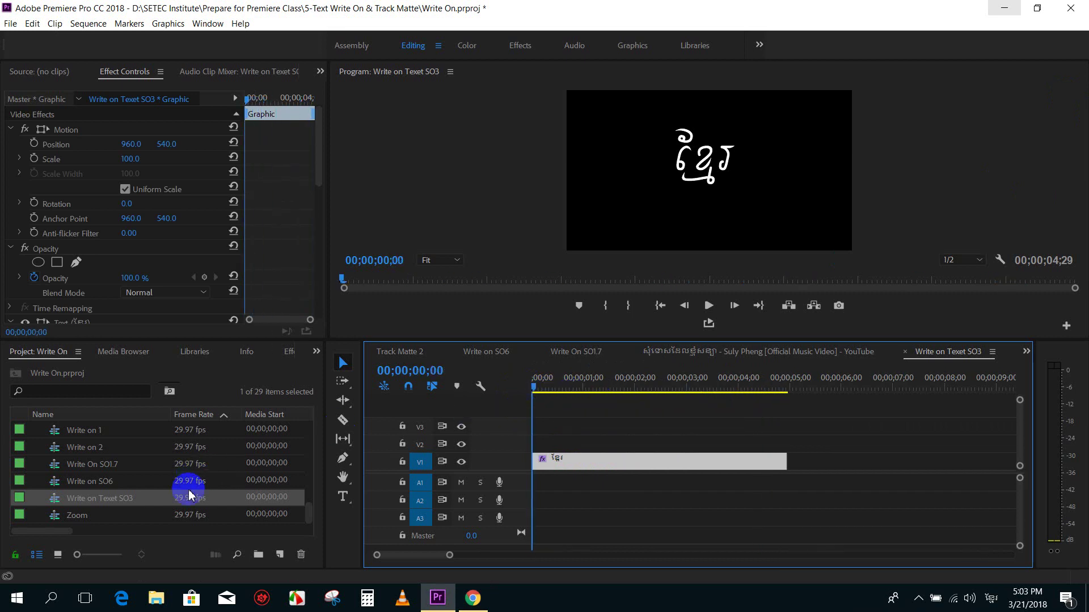
# Create a 1920×1080 Transparent Video and place it on V2 above the text clip
pyautogui.click(280, 556)
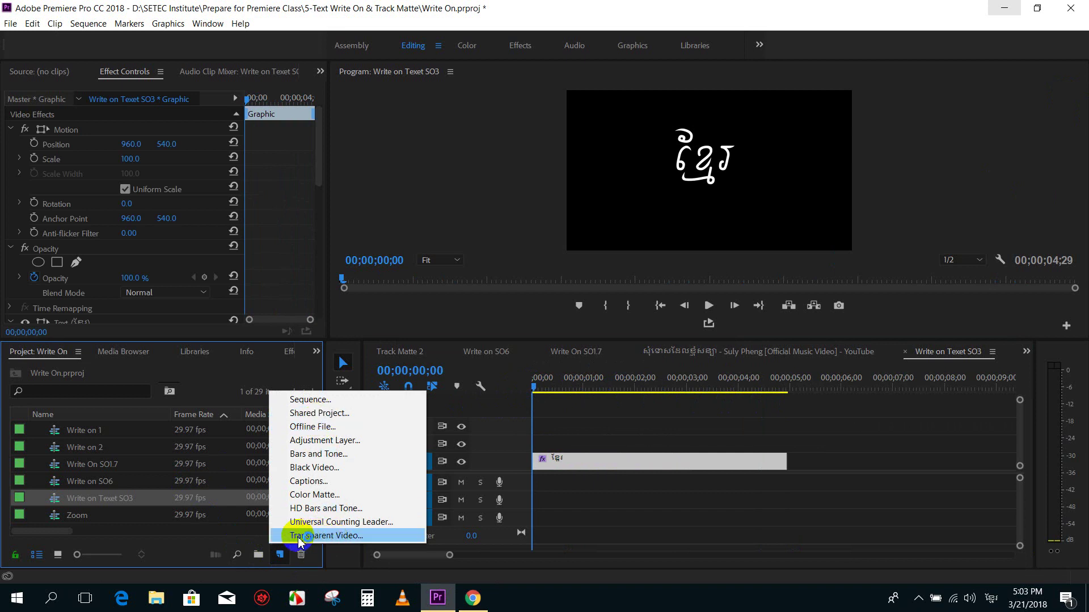
pyautogui.click(355, 536)
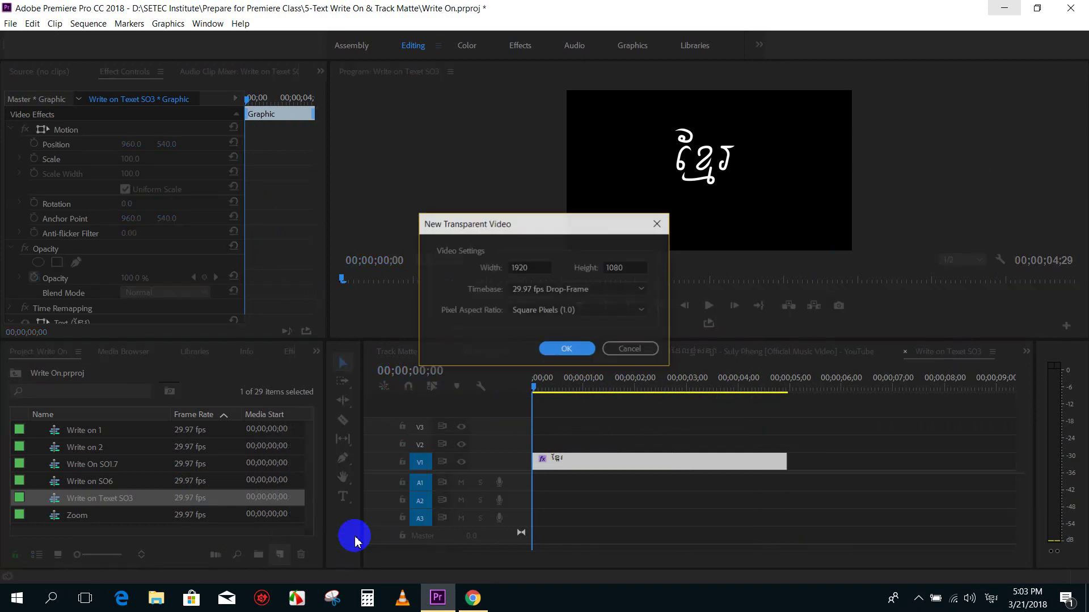
pyautogui.click(564, 351)
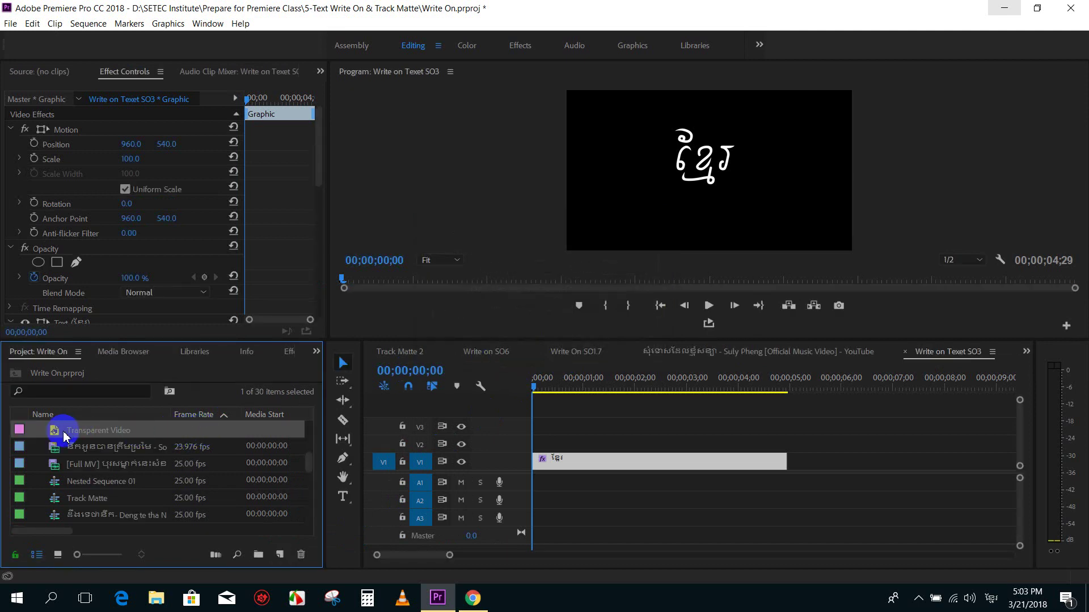
pyautogui.moveTo(55, 434); pyautogui.dragTo(759, 448)
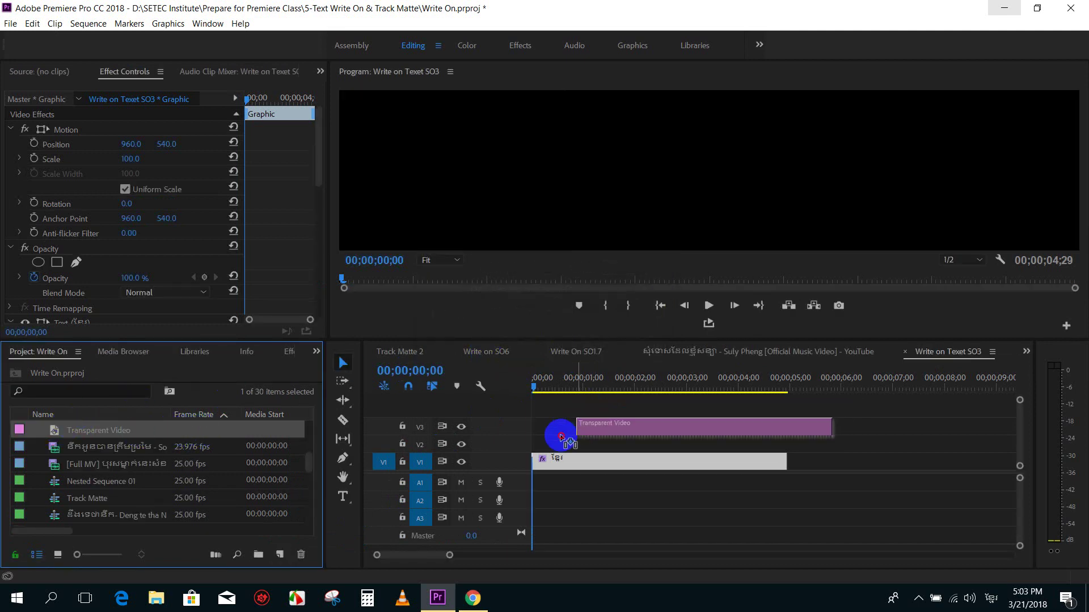
pyautogui.moveTo(545, 390)
pyautogui.mouseDown()
pyautogui.moveTo(602, 399)
pyautogui.moveTo(518, 401)
pyautogui.mouseUp()
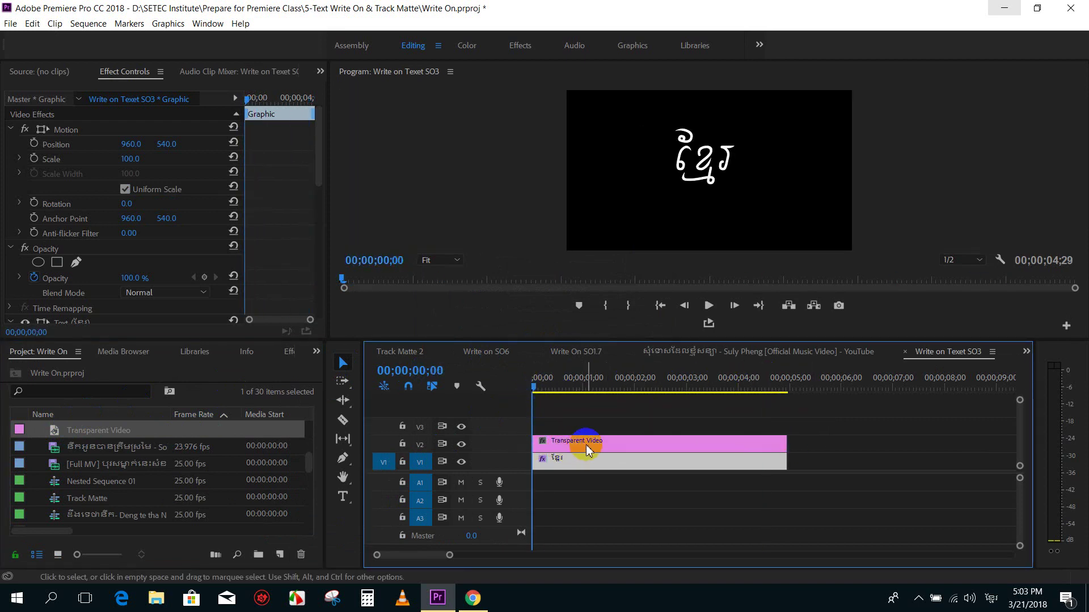
pyautogui.click(576, 462)
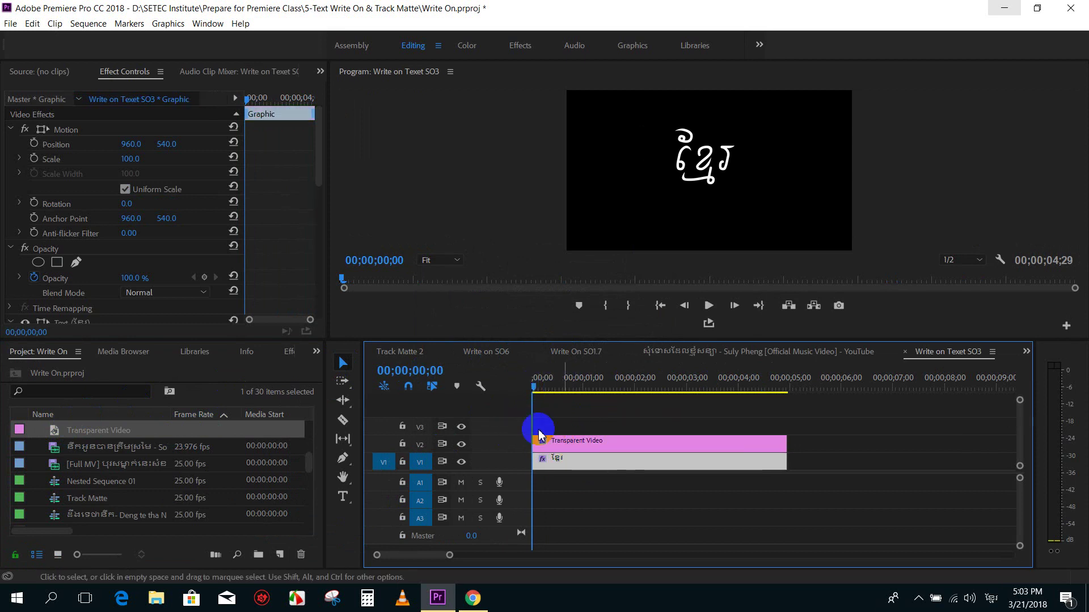
# Search the Effects panel for 'wri' and drop Write-on onto the Transparent Video clip
pyautogui.click(286, 353)
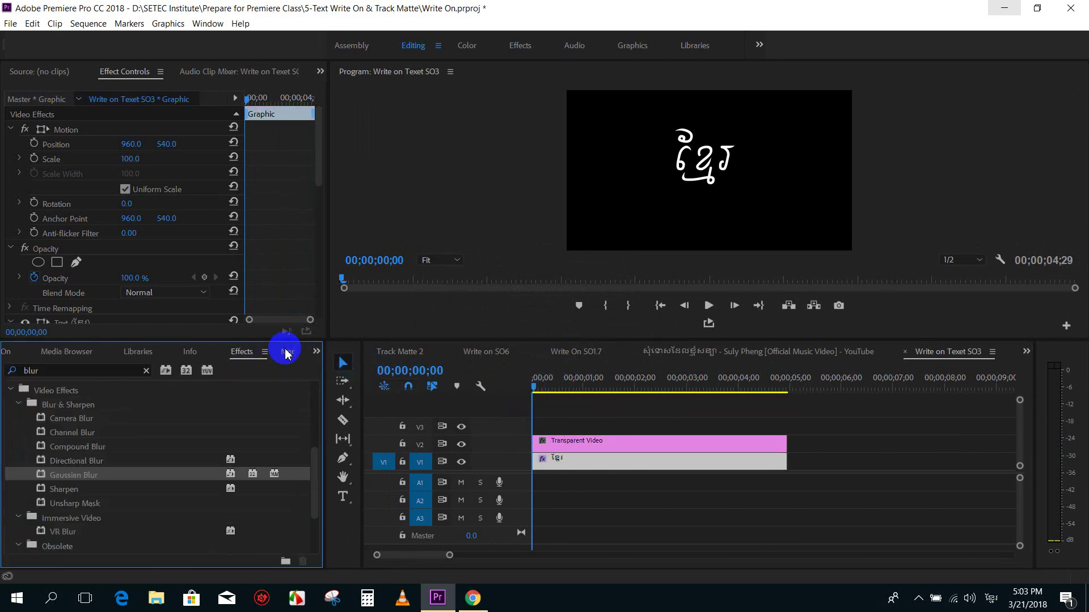
pyautogui.click(145, 375)
pyautogui.click(116, 370)
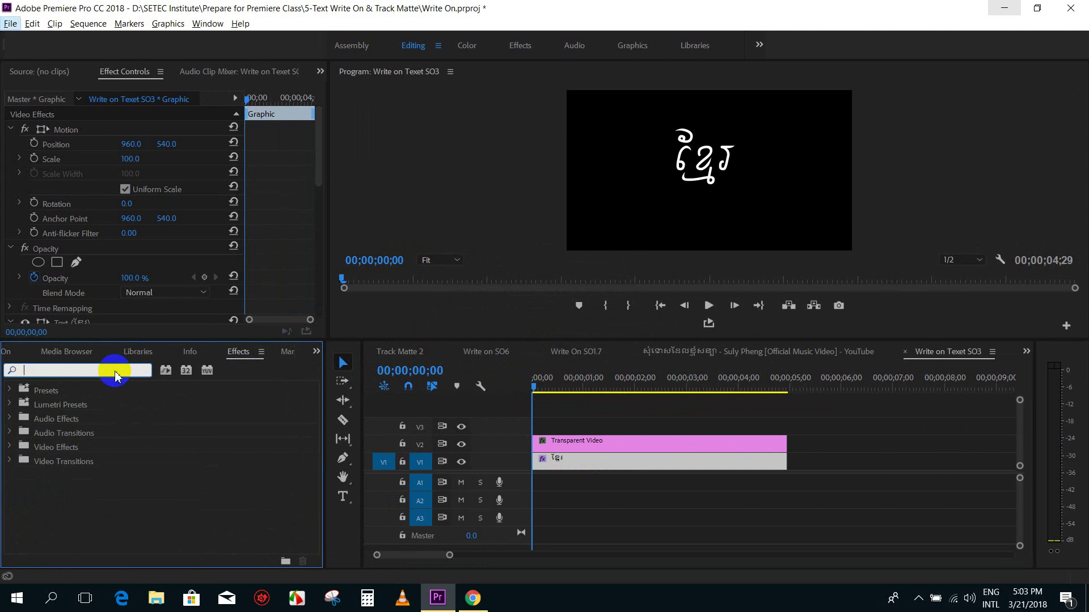
pyautogui.press('w')
pyautogui.press('i')
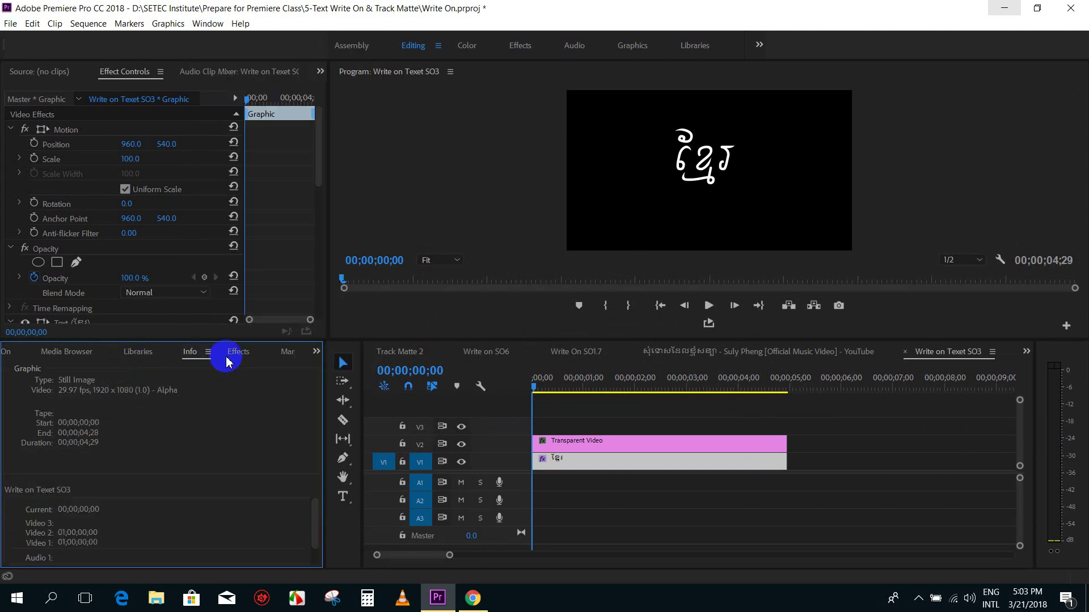
pyautogui.click(237, 351)
pyautogui.click(90, 370)
pyautogui.write('wri')
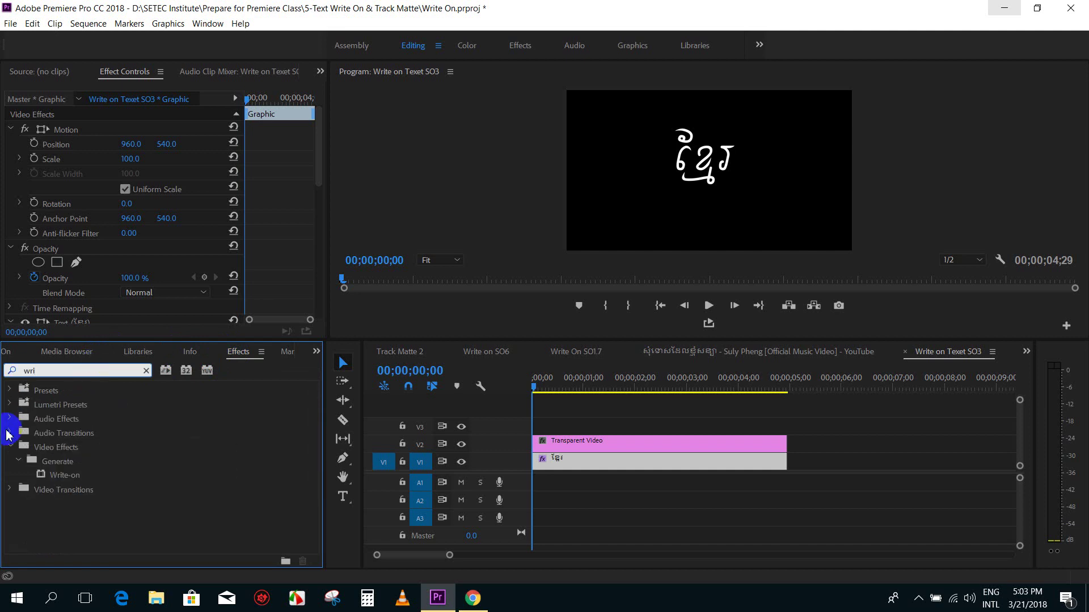
pyautogui.click(74, 476)
pyautogui.moveTo(41, 481); pyautogui.dragTo(561, 443)
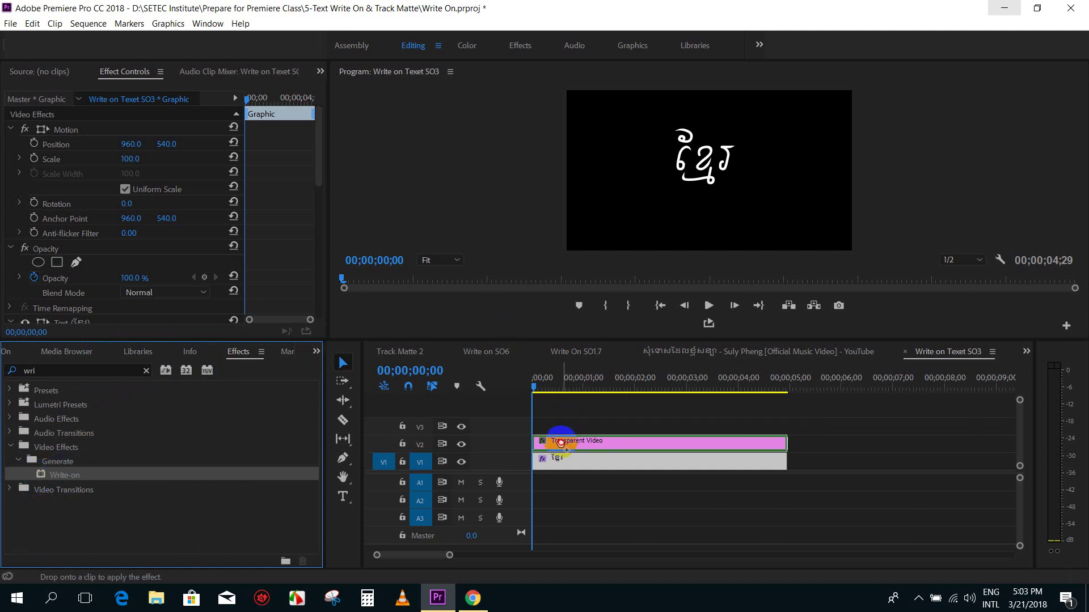
pyautogui.moveTo(561, 444); pyautogui.dragTo(563, 447)
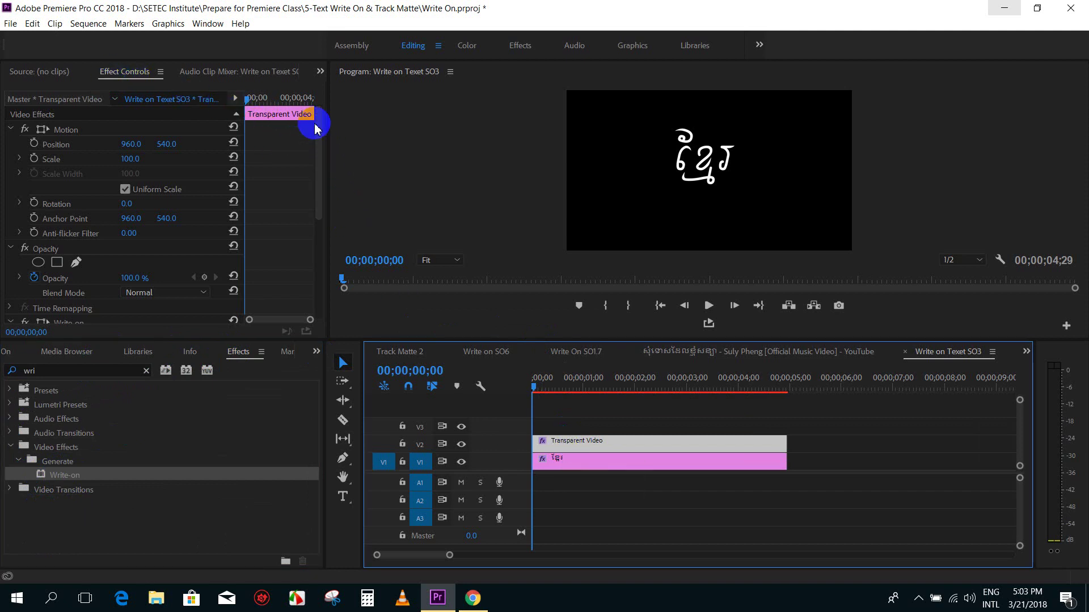
pyautogui.moveTo(317, 128); pyautogui.dragTo(318, 241)
# Make the Write-on brush colour pure red and enlarge the brush size to 22
pyautogui.click(70, 140)
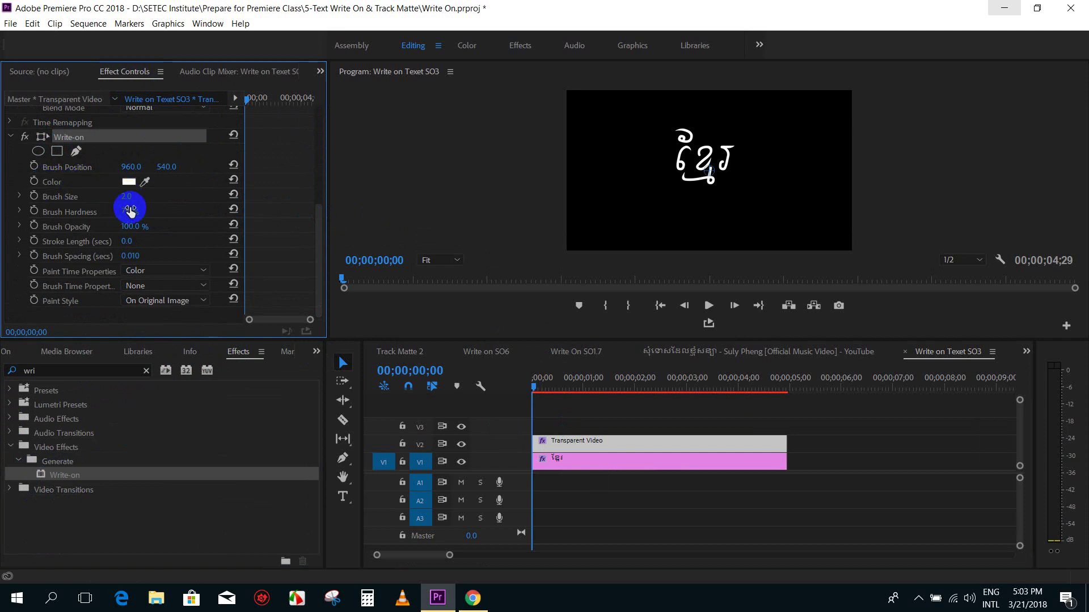
pyautogui.moveTo(128, 197); pyautogui.dragTo(156, 196)
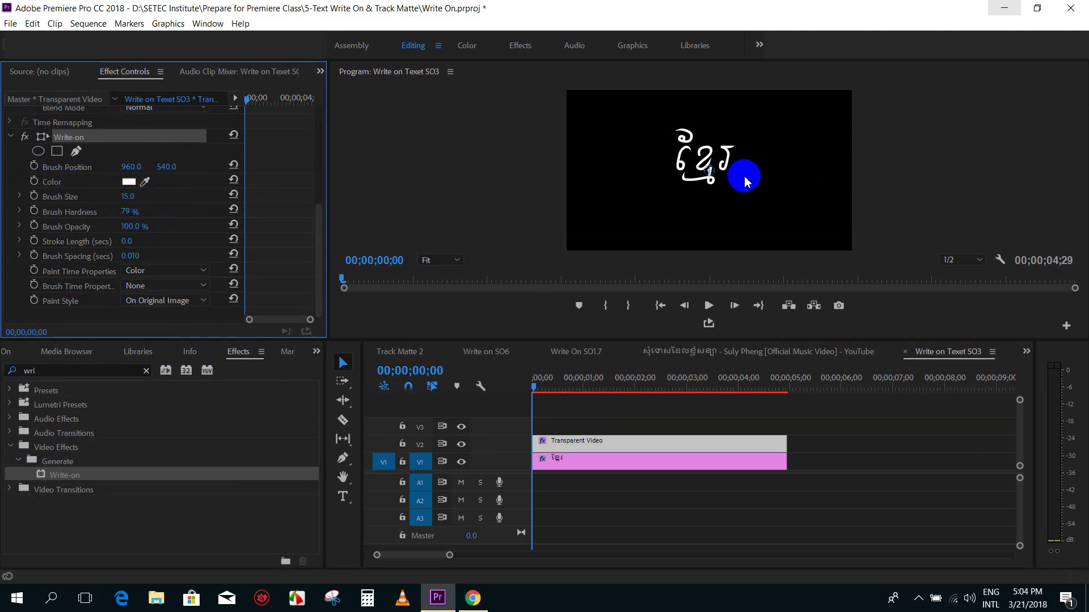
pyautogui.click(131, 182)
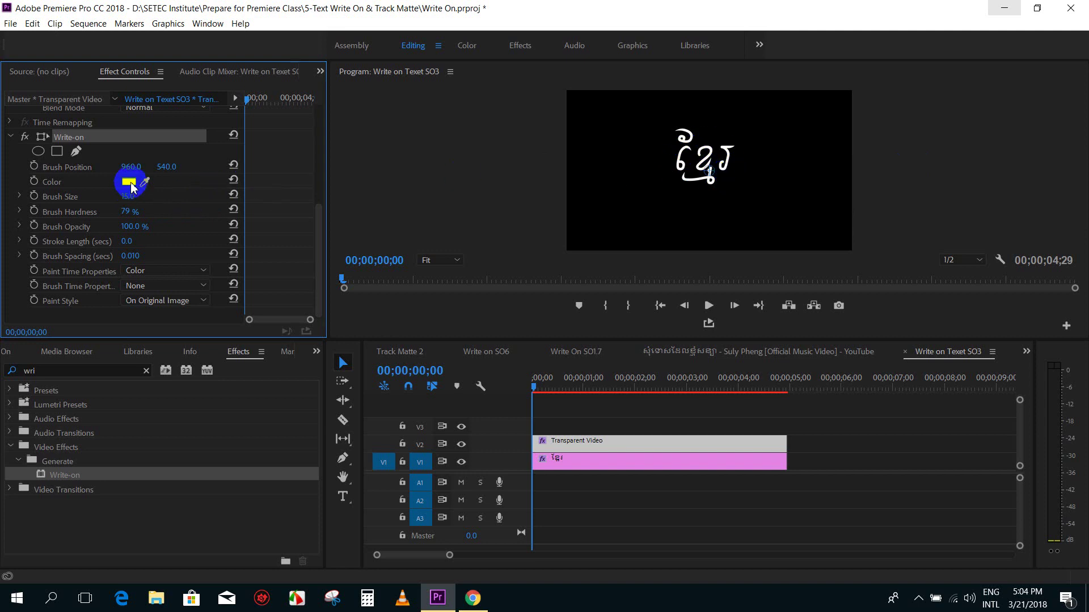
pyautogui.moveTo(584, 373); pyautogui.dragTo(600, 431)
pyautogui.click(732, 244)
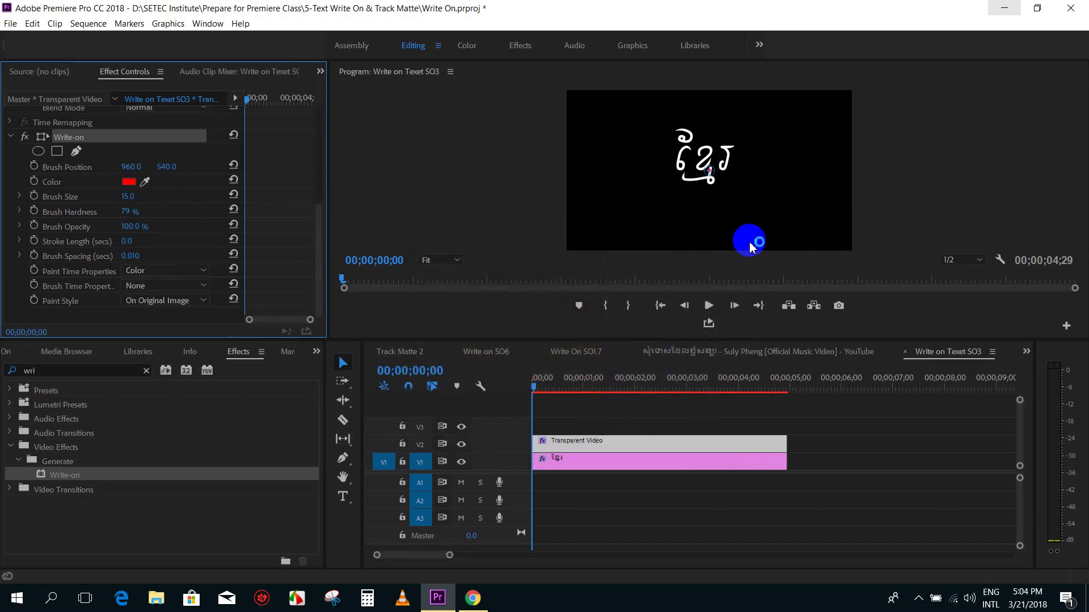
pyautogui.moveTo(135, 194); pyautogui.dragTo(139, 198)
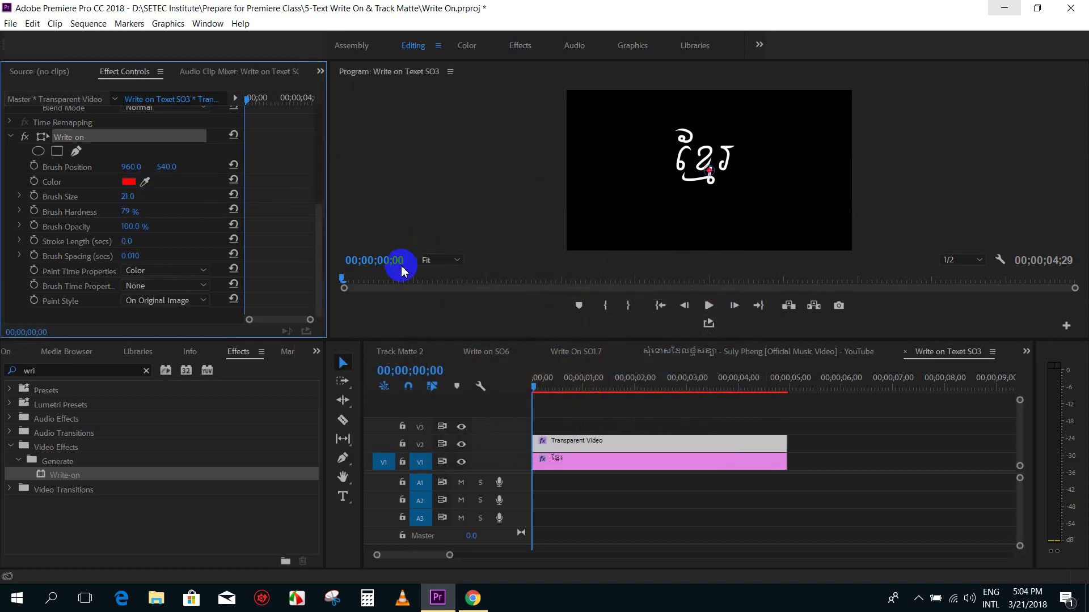
# Zoom the Program Monitor to 50% and set the brush size to 21
pyautogui.click(442, 260)
pyautogui.click(445, 319)
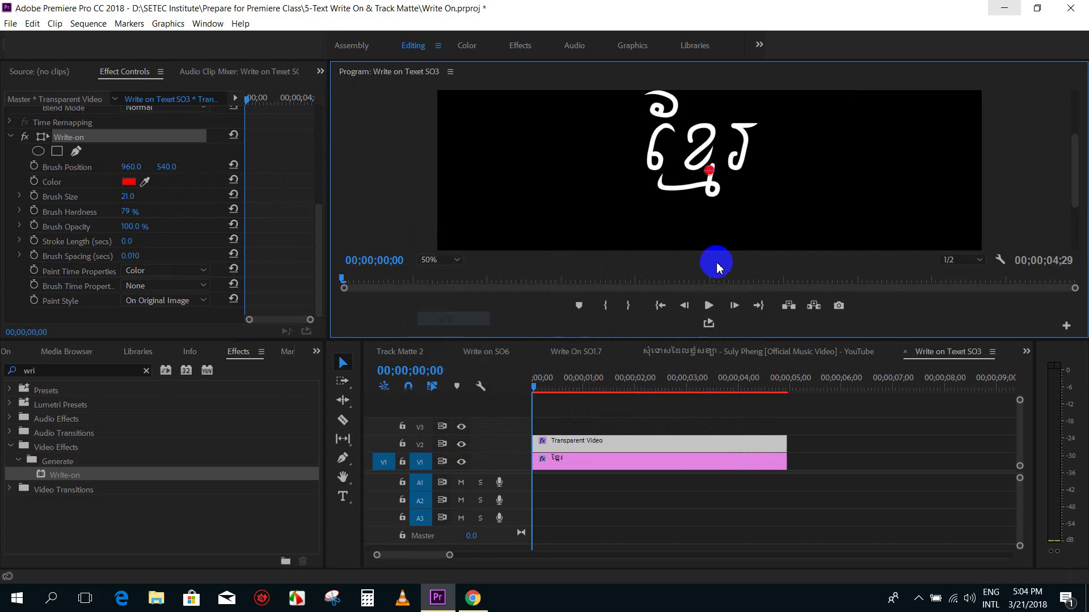
pyautogui.moveTo(1076, 149); pyautogui.dragTo(1075, 136)
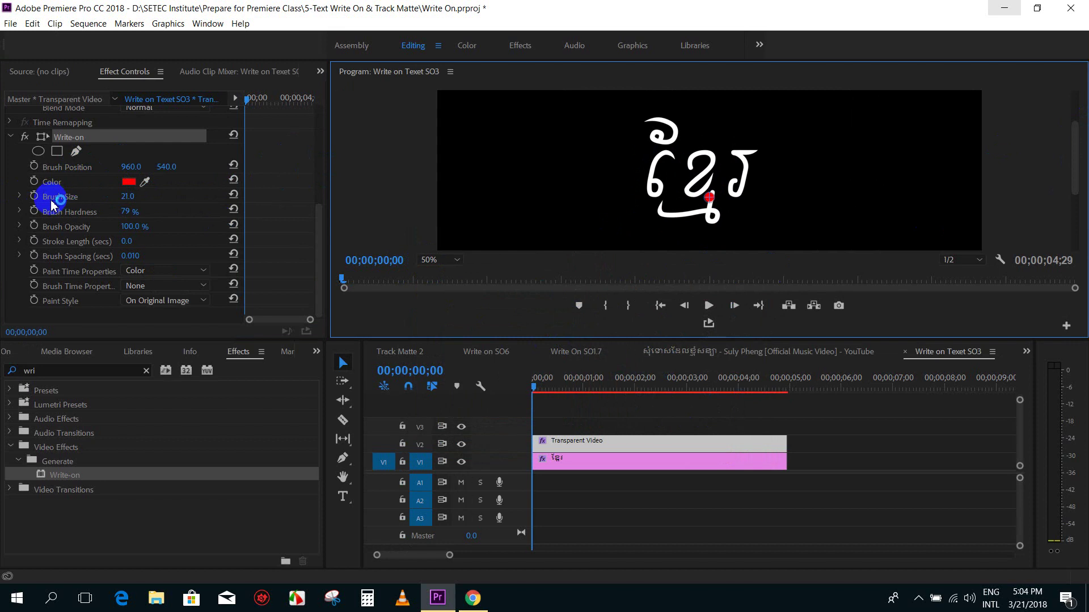
pyautogui.moveTo(123, 200); pyautogui.dragTo(121, 197)
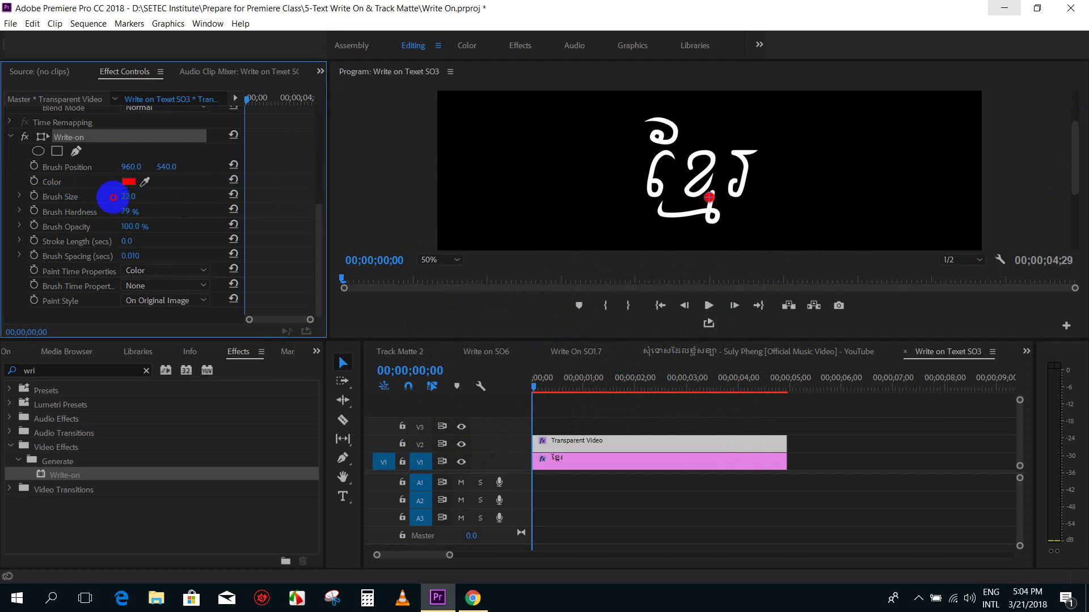
pyautogui.moveTo(121, 197); pyautogui.dragTo(116, 197)
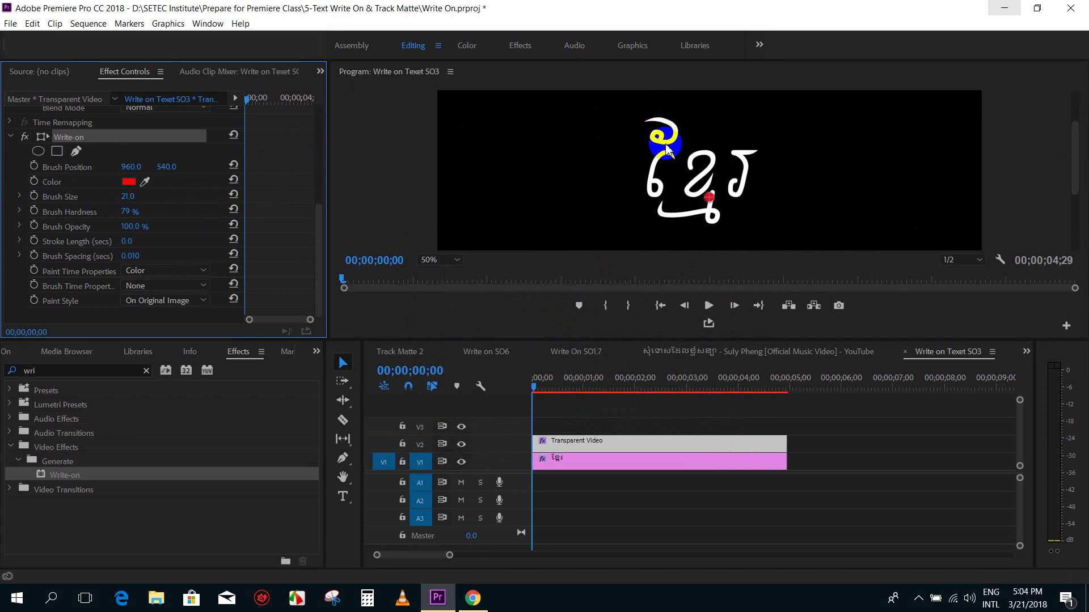
# Move the brush start onto the top loop and set Brush Size to 18
pyautogui.moveTo(709, 197)
pyautogui.mouseDown()
pyautogui.moveTo(687, 172)
pyautogui.moveTo(697, 163)
pyautogui.mouseUp()
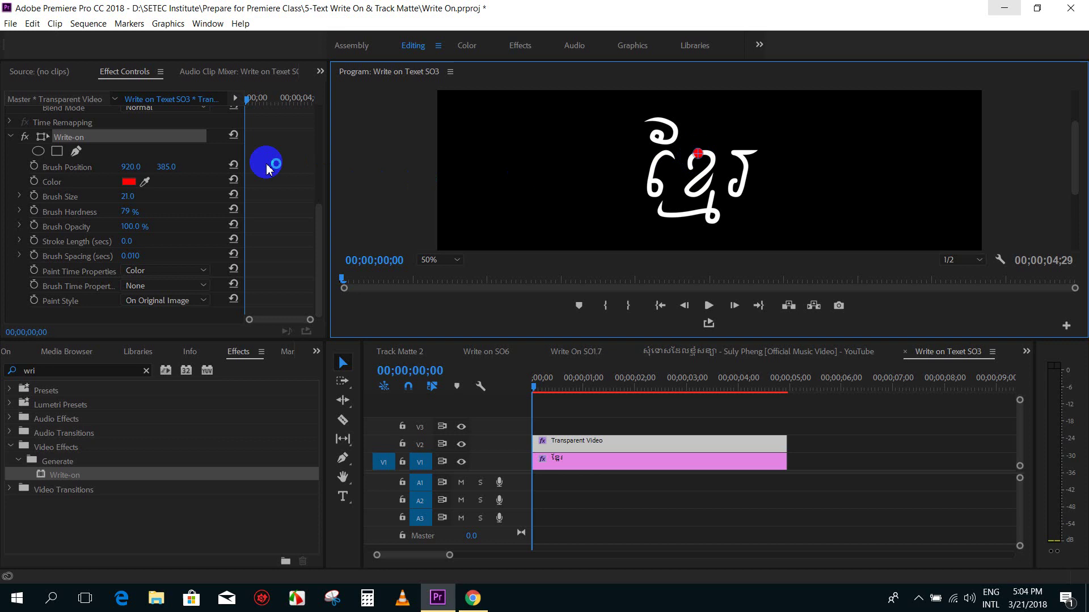
pyautogui.click(136, 196)
pyautogui.write('8')
pyautogui.press('Return')
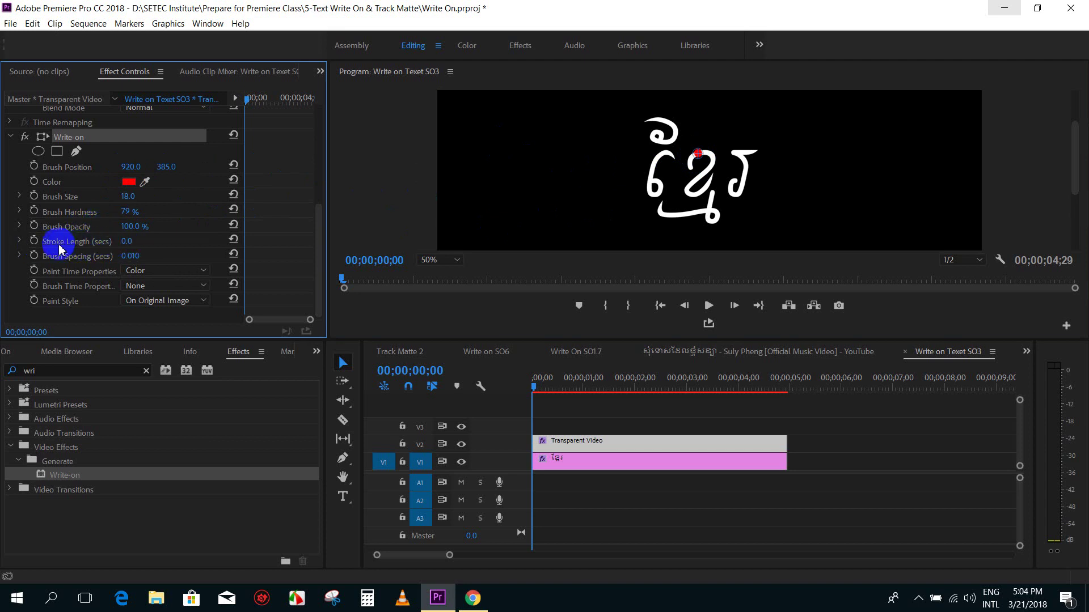
# Set the Write-on stroke length to 10 and tighten brush spacing to 0.001
pyautogui.click(126, 242)
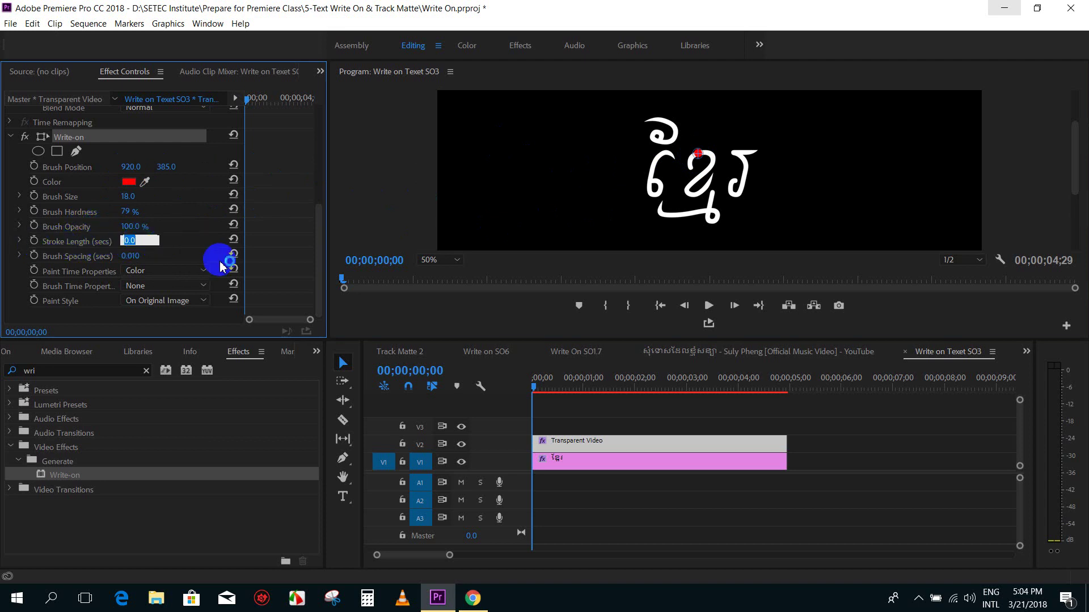
pyautogui.write('10')
pyautogui.press('Return')
pyautogui.click(138, 240)
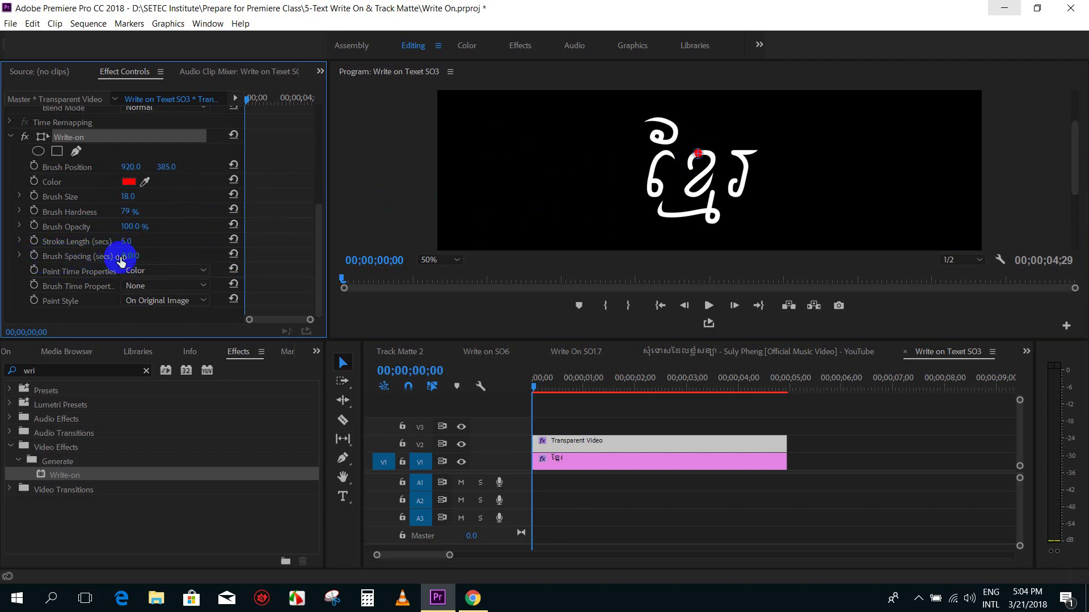
pyautogui.moveTo(124, 256); pyautogui.dragTo(128, 264)
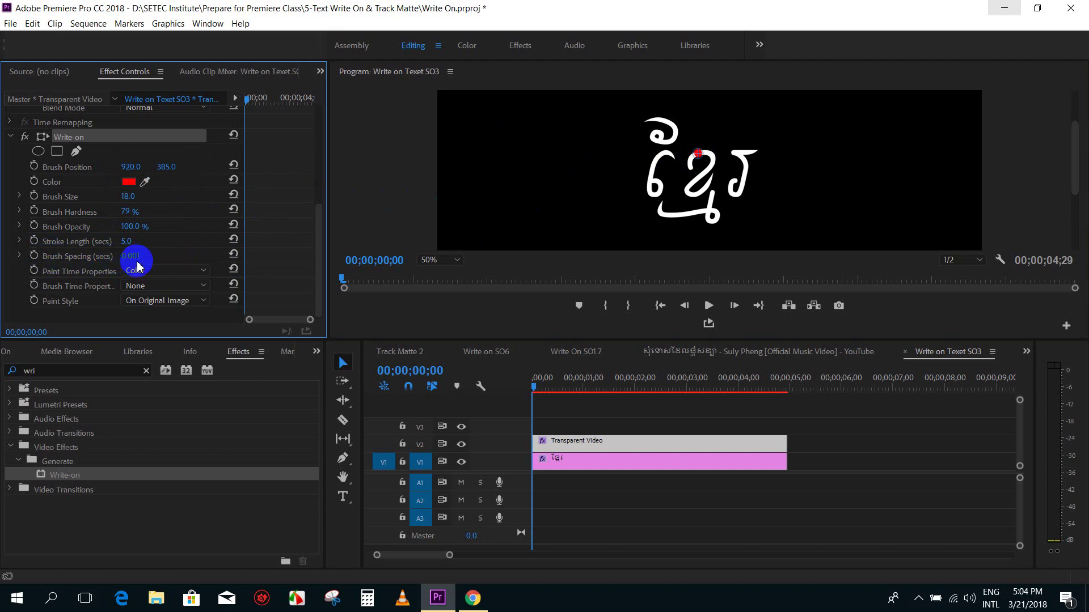
# Reposition the brush start onto the top loop's beginning at 715.0, 277.5, briefly checking the browser
pyautogui.click(701, 161)
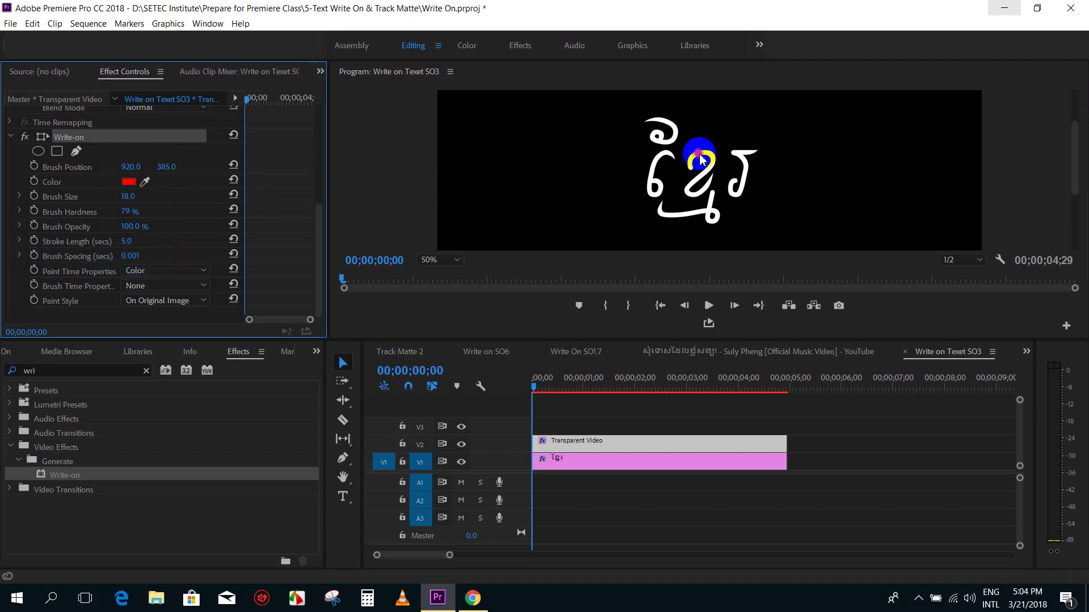
pyautogui.moveTo(135, 260); pyautogui.dragTo(127, 262)
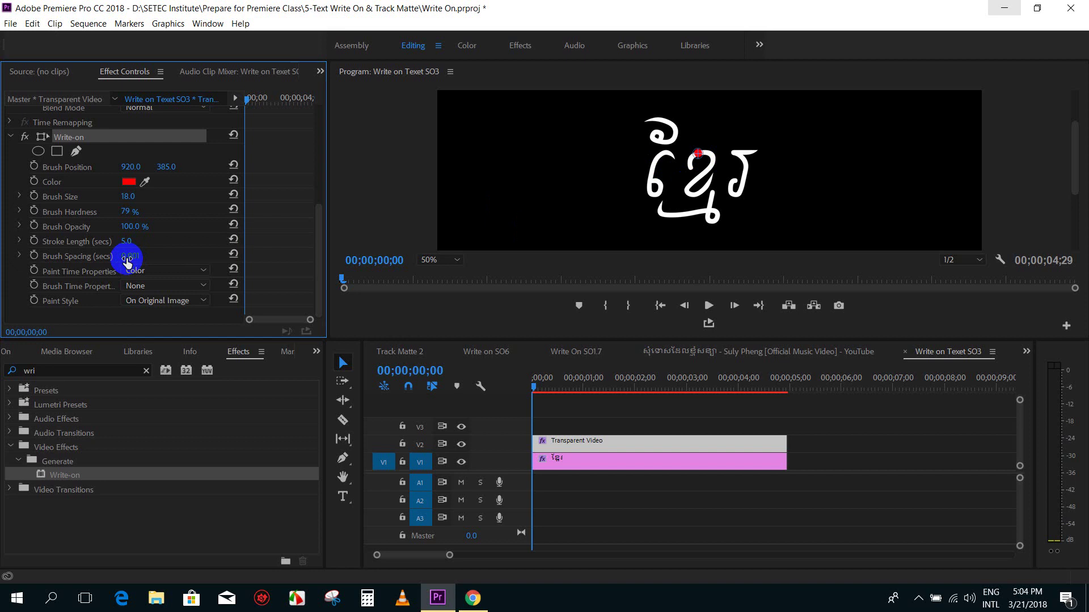
pyautogui.click(701, 162)
pyautogui.moveTo(696, 160); pyautogui.dragTo(700, 153)
pyautogui.click(701, 162)
pyautogui.moveTo(701, 160); pyautogui.dragTo(751, 138)
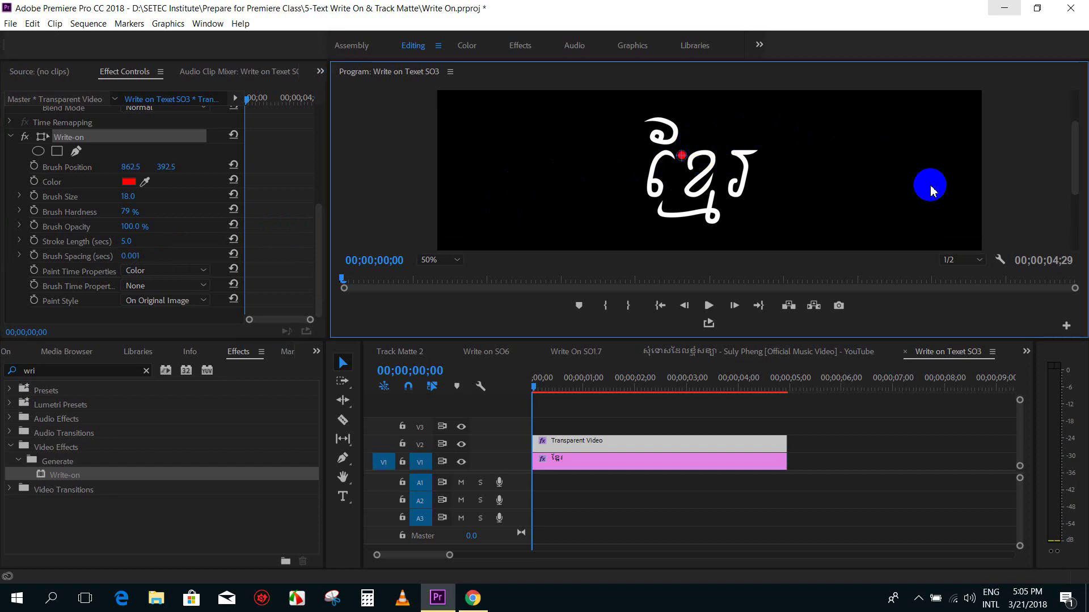
pyautogui.click(718, 142)
pyautogui.moveTo(714, 145); pyautogui.dragTo(639, 131)
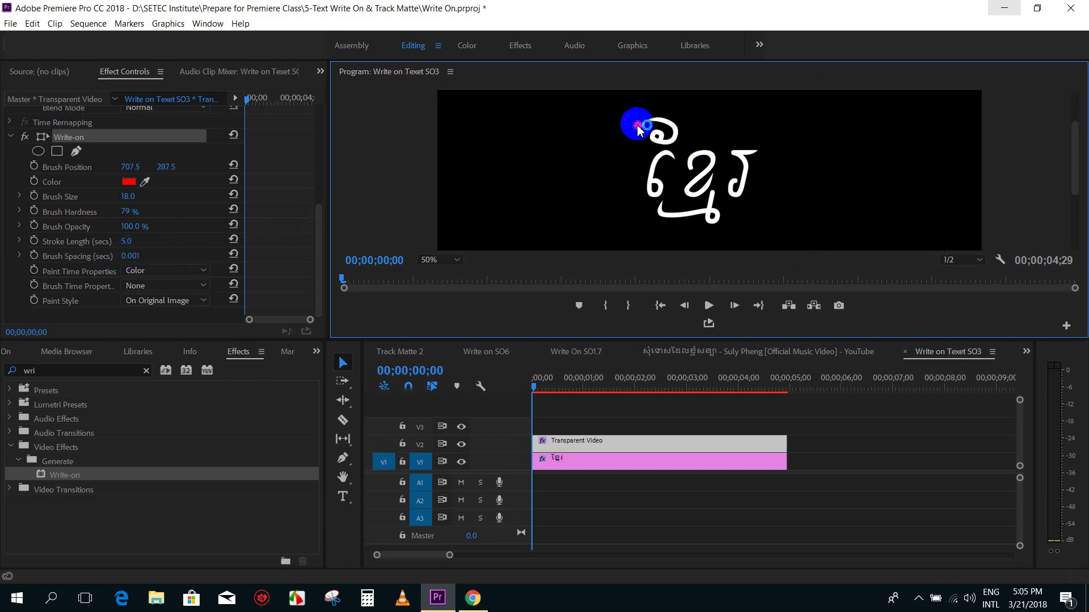
pyautogui.moveTo(639, 131); pyautogui.dragTo(643, 127)
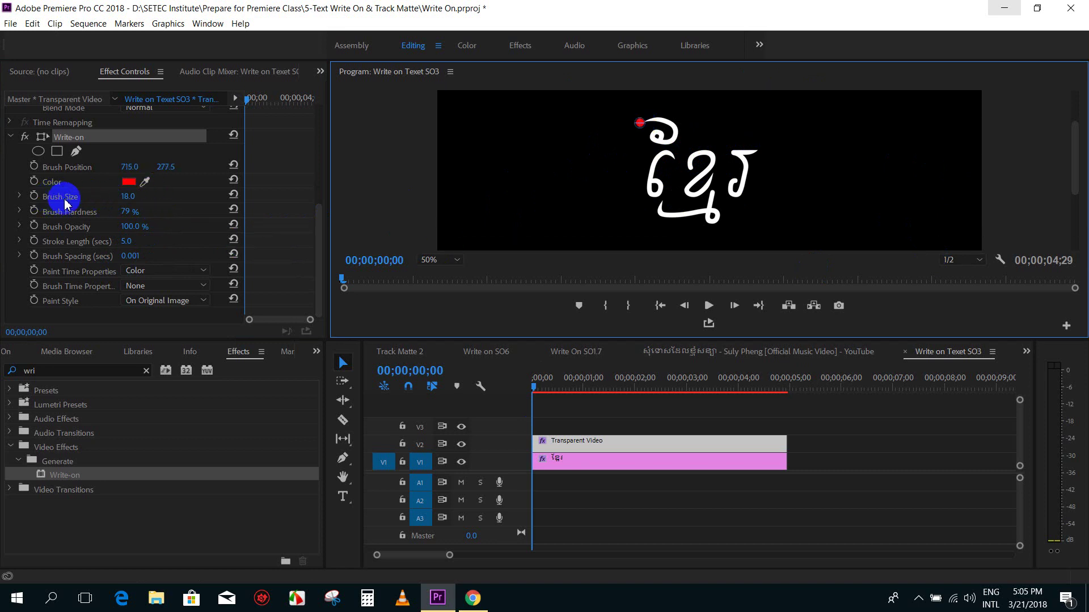
pyautogui.moveTo(658, 118); pyautogui.dragTo(681, 133)
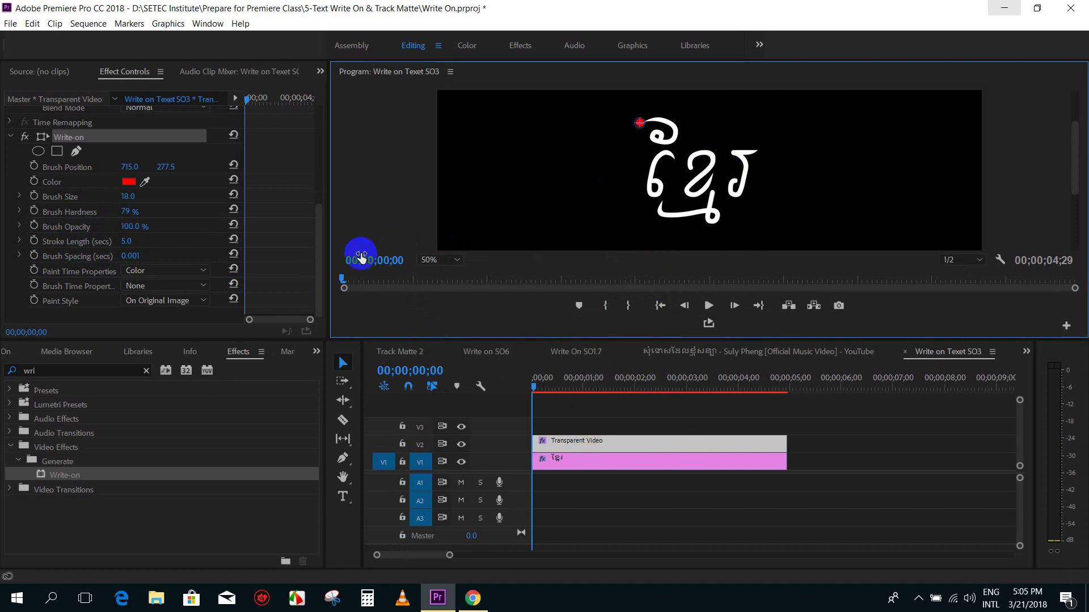
pyautogui.click(474, 600)
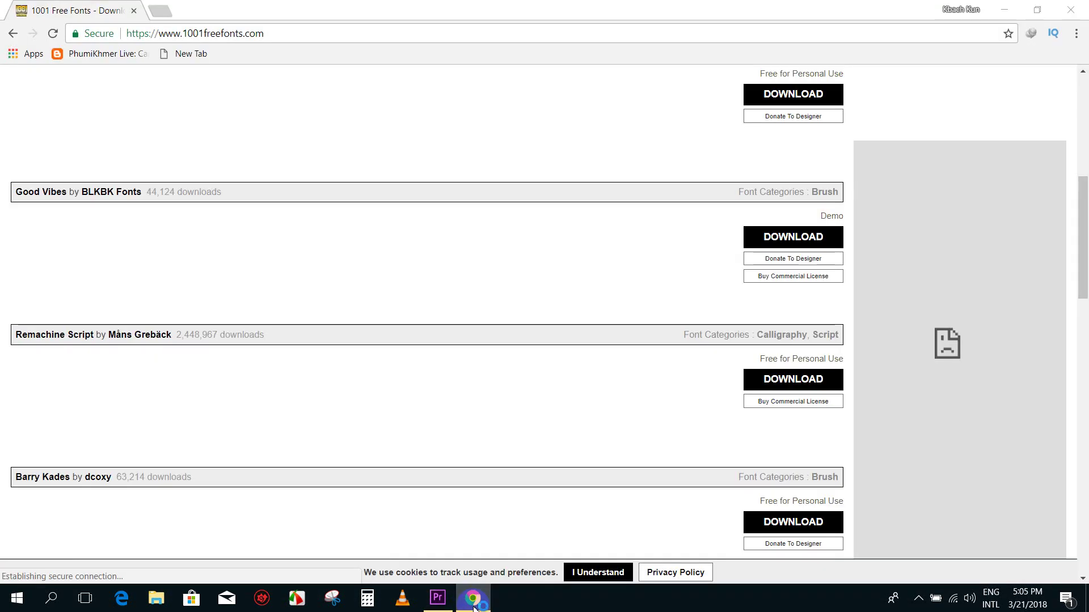
pyautogui.click(474, 606)
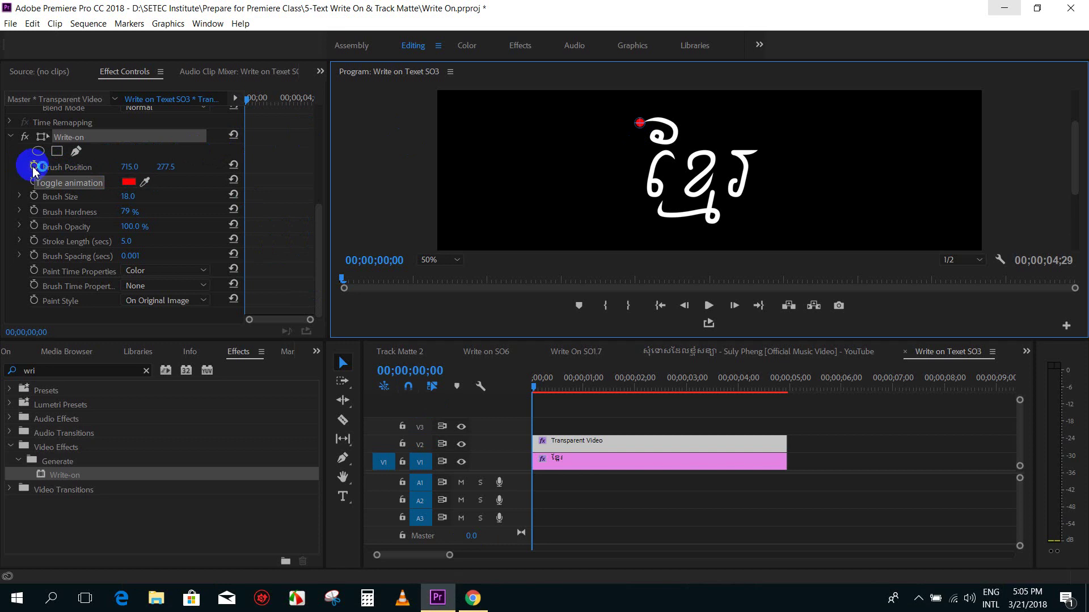
# Set the first Brush Position keyframe with the brush at the loop's start
pyautogui.click(34, 168)
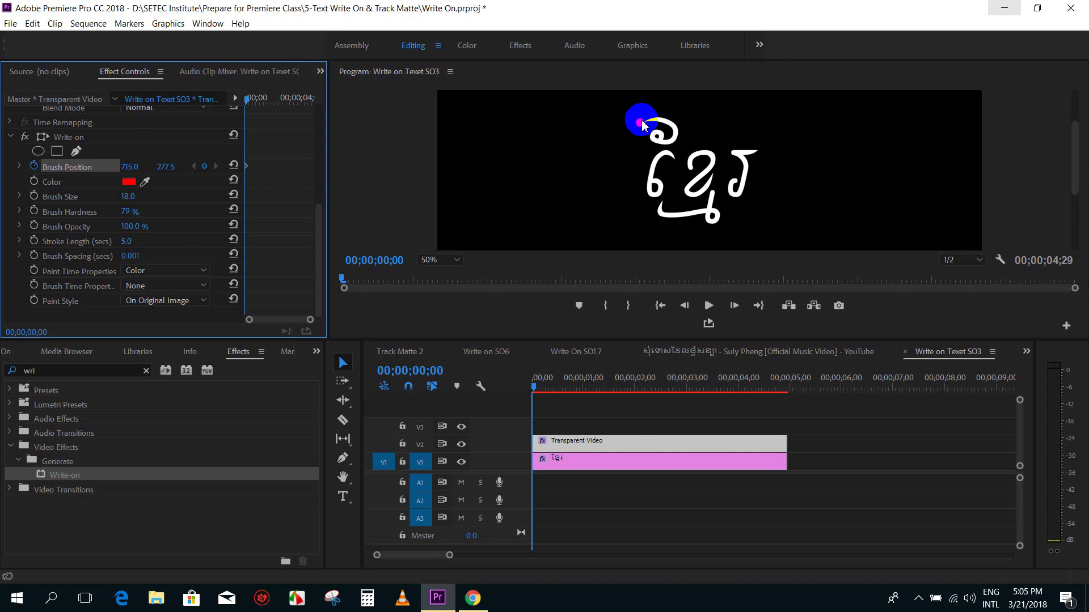
pyautogui.moveTo(653, 125); pyautogui.dragTo(668, 153)
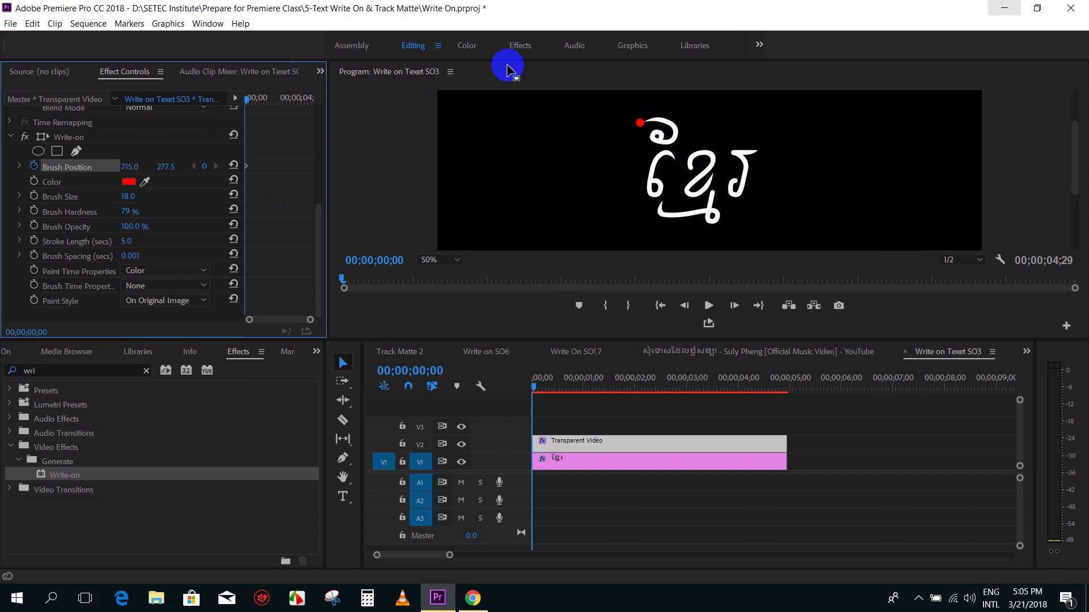
pyautogui.moveTo(636, 128); pyautogui.dragTo(643, 130)
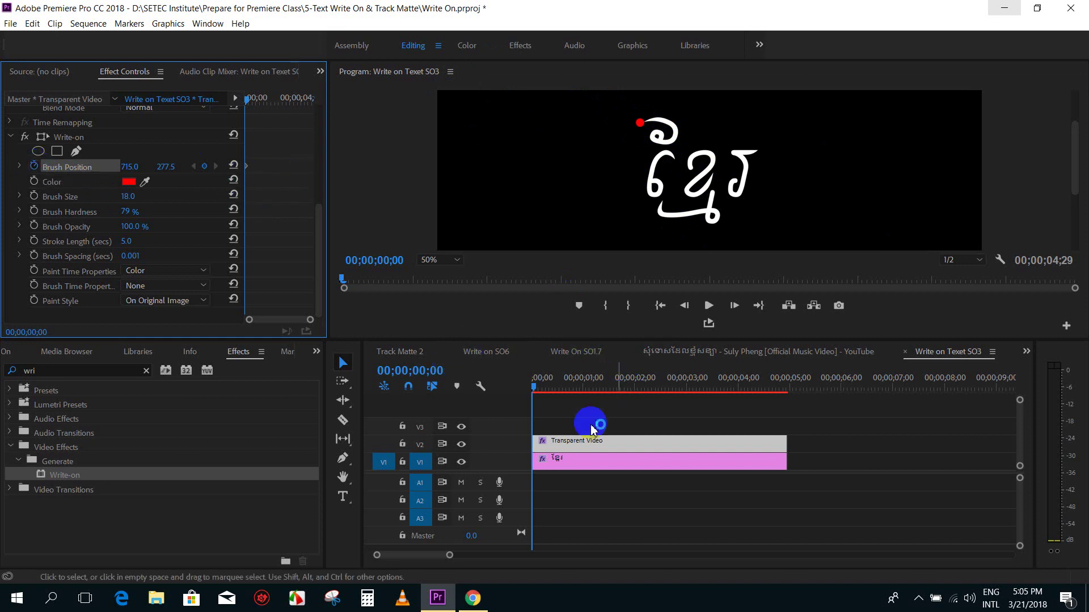
# Advance the playhead to frame 1, add a marker with M, and reselect Write-on
pyautogui.click(558, 445)
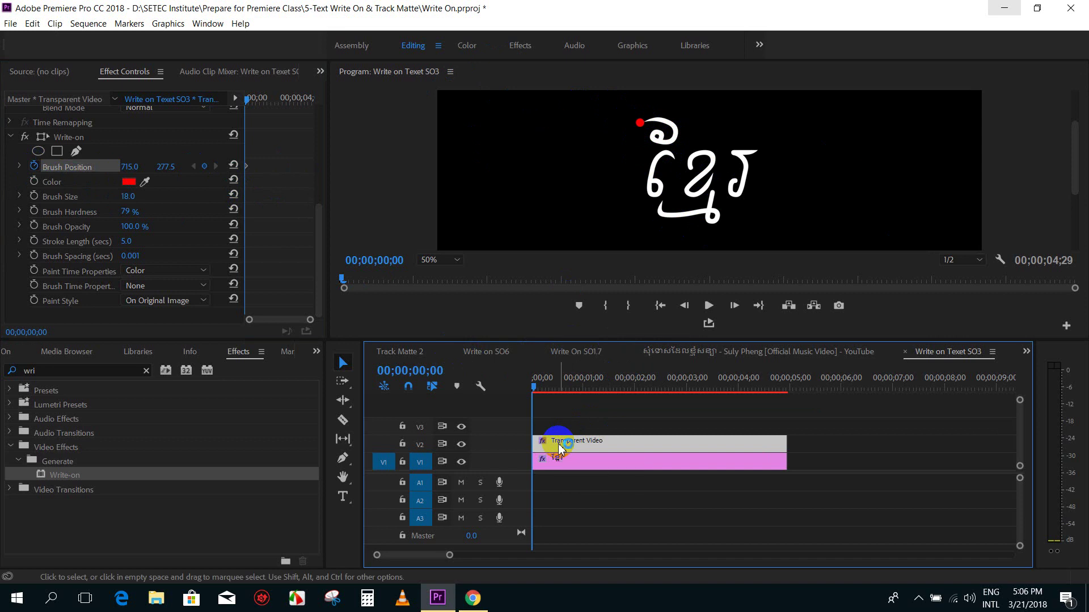
pyautogui.click(535, 387)
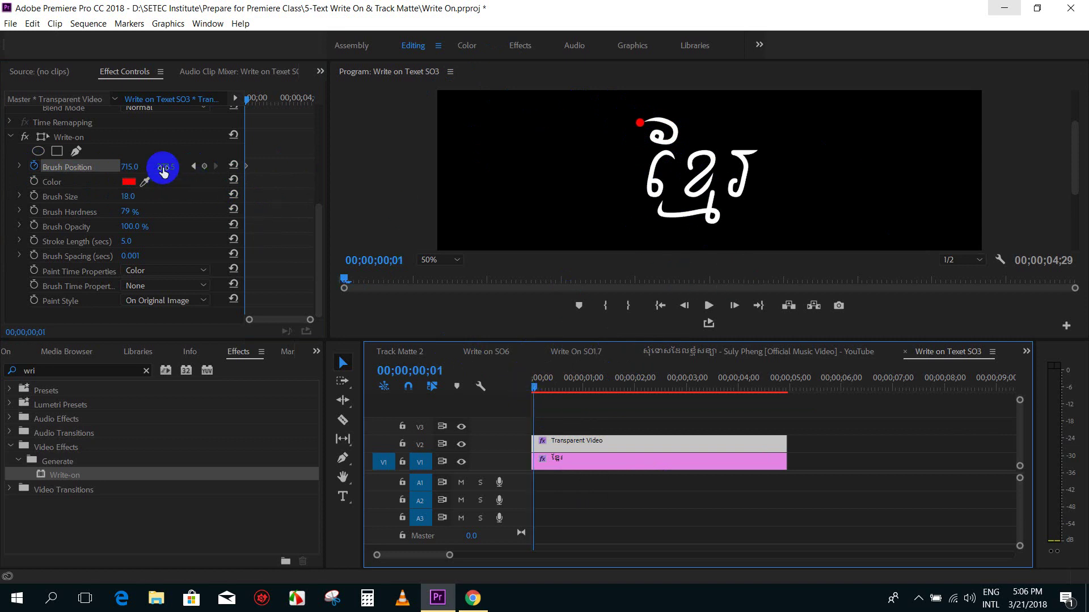
pyautogui.click(553, 402)
pyautogui.click(540, 393)
pyautogui.press('m')
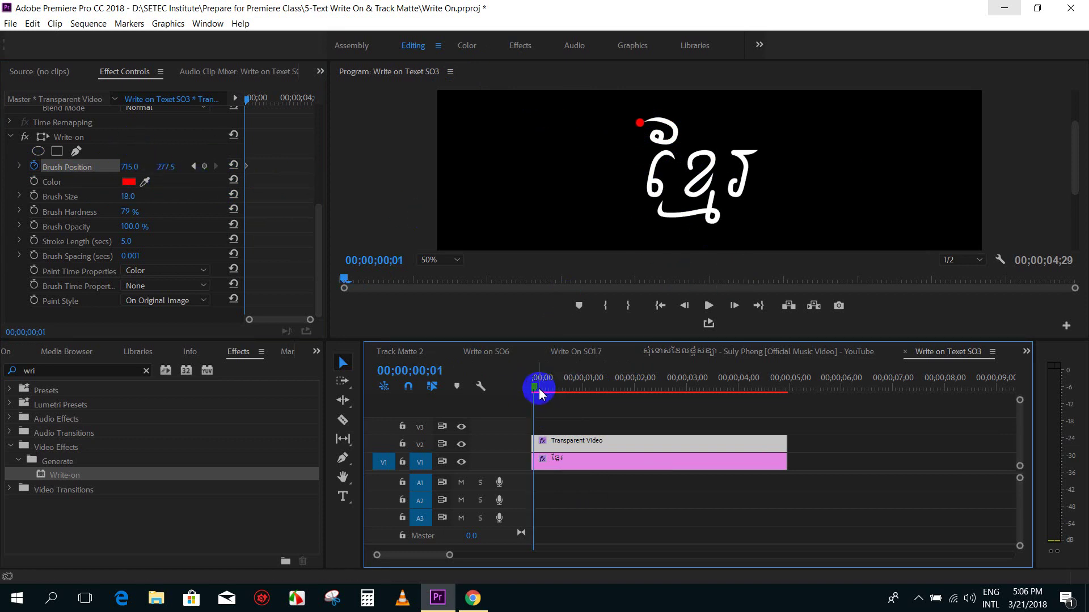
pyautogui.click(69, 138)
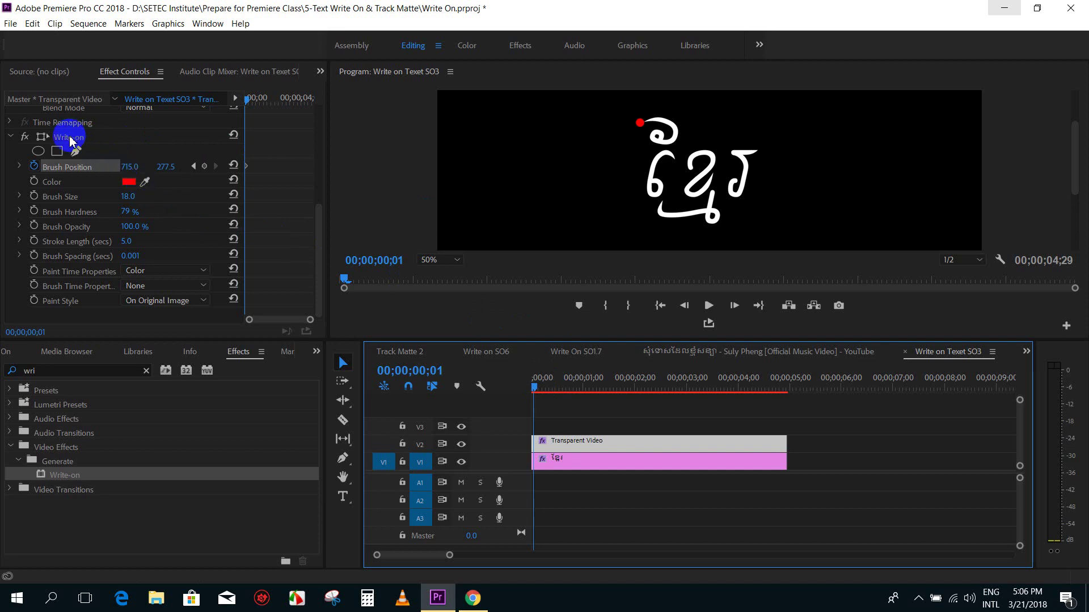
pyautogui.click(640, 123)
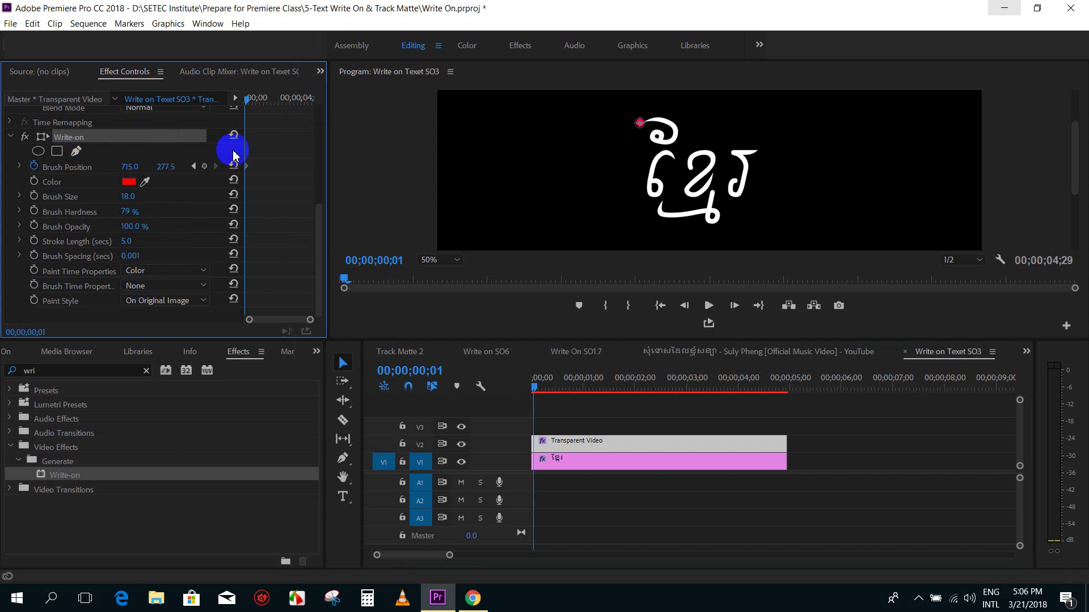
pyautogui.click(116, 124)
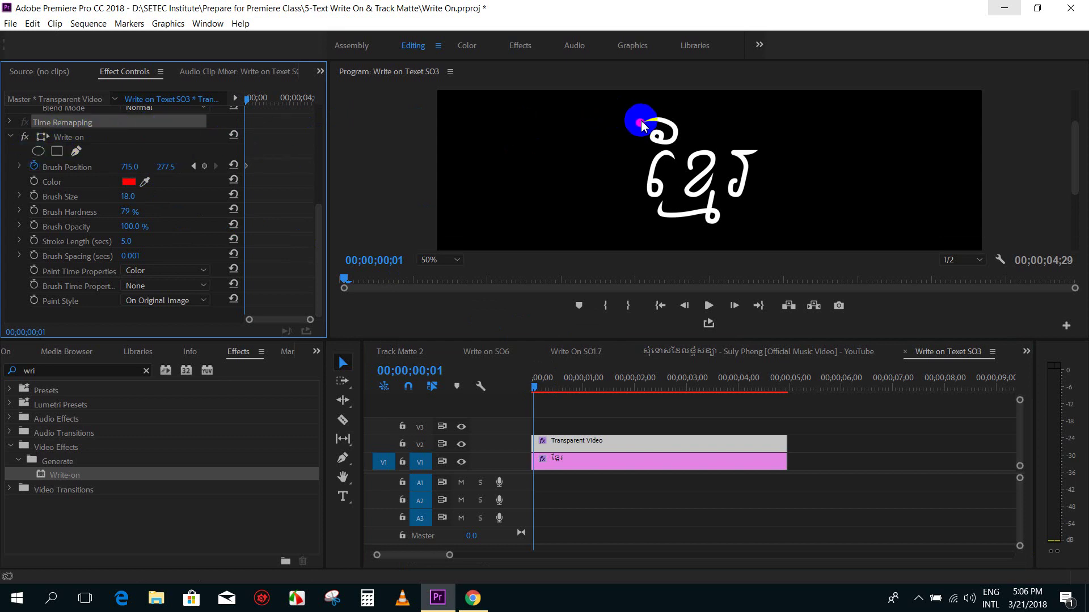
pyautogui.click(73, 140)
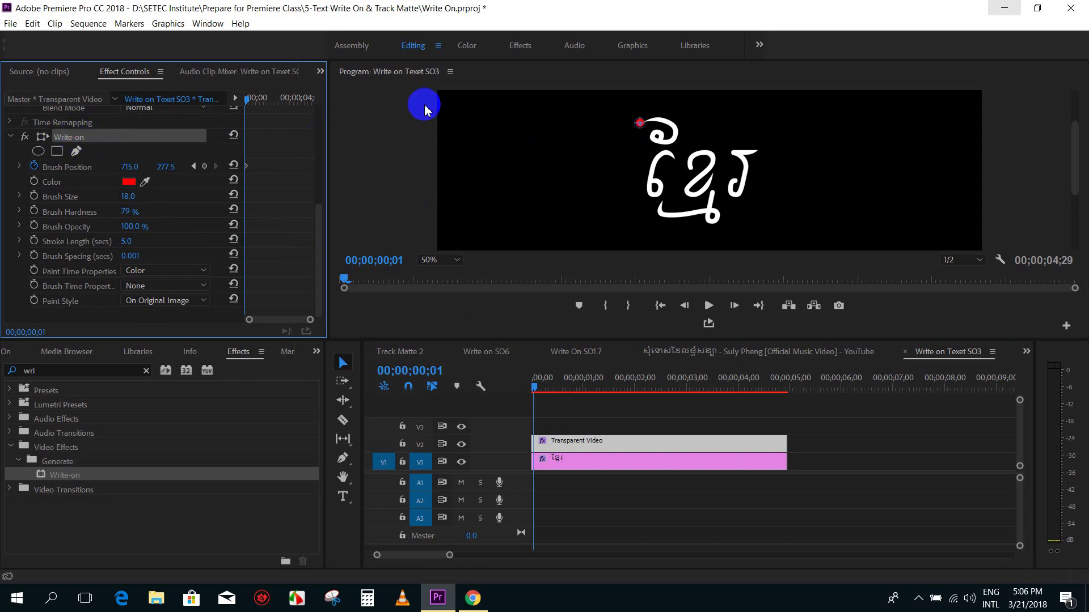
# Keyframe the brush along the top loop through frame 3, ending at 812.5, 347.5
pyautogui.moveTo(644, 121); pyautogui.dragTo(669, 127)
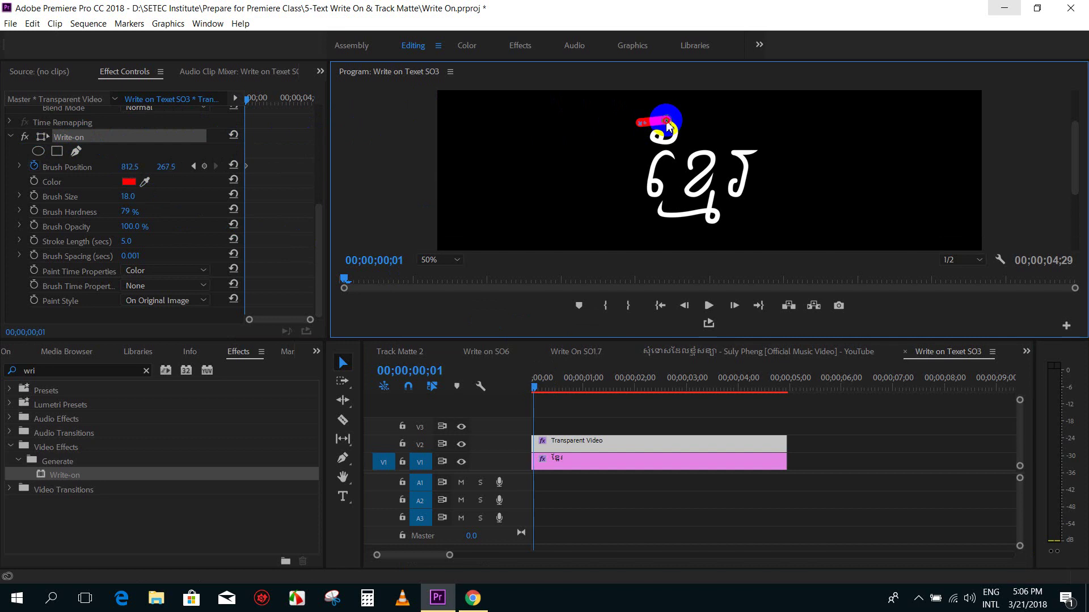
pyautogui.moveTo(668, 128); pyautogui.dragTo(685, 143)
pyautogui.press('Right')
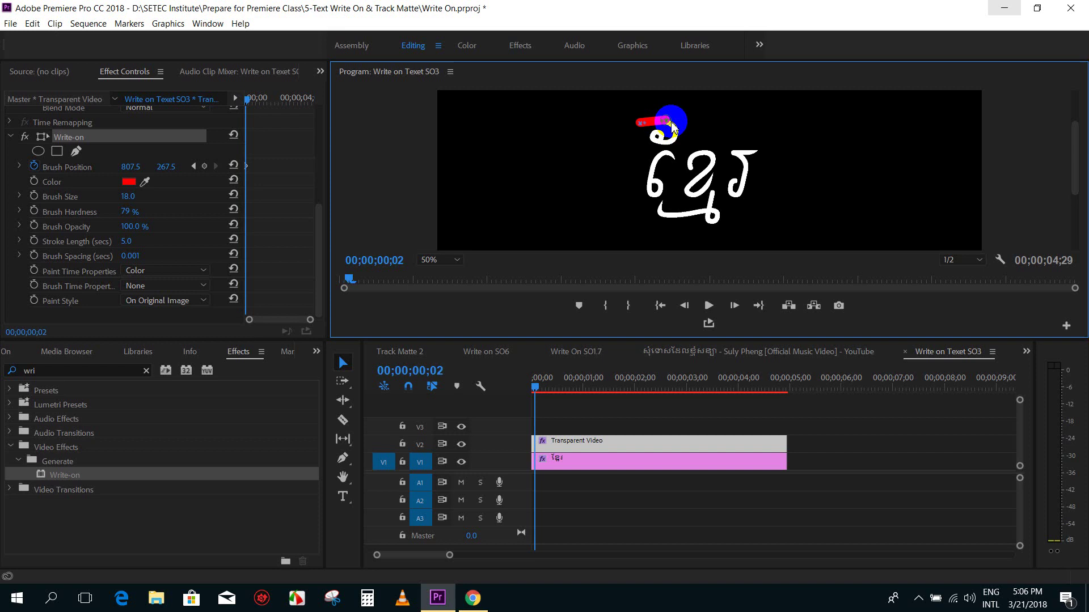
pyautogui.moveTo(673, 131); pyautogui.dragTo(679, 142)
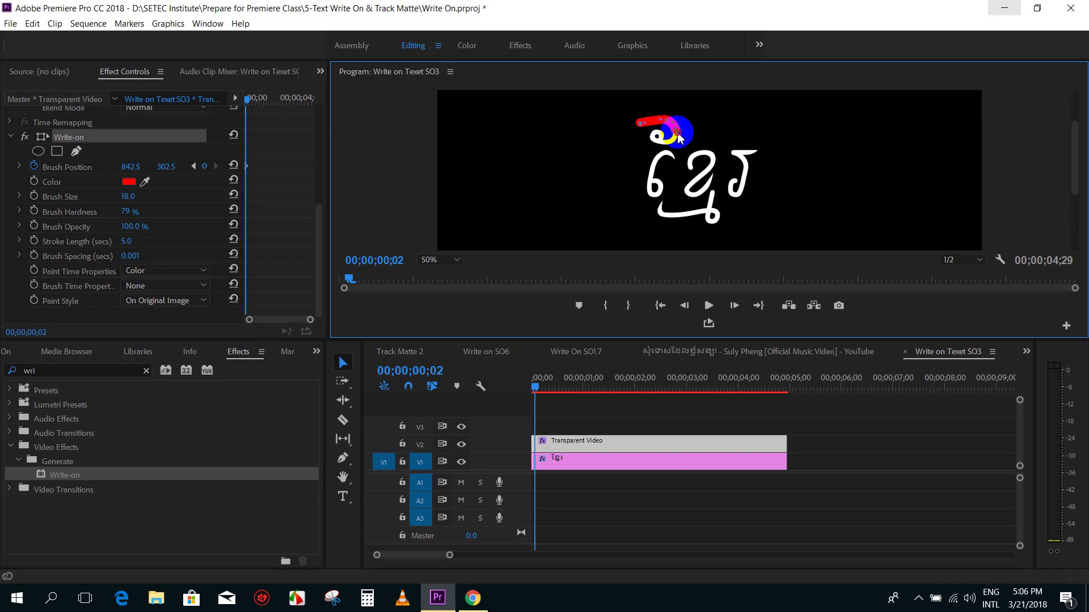
pyautogui.press('Right')
pyautogui.moveTo(680, 143); pyautogui.dragTo(668, 149)
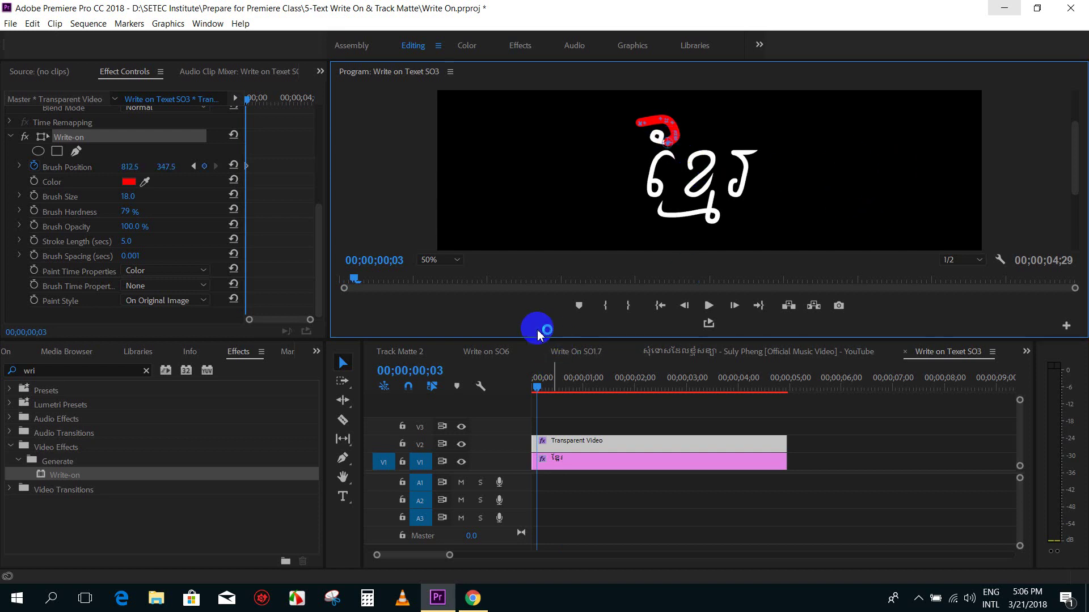
pyautogui.click(429, 260)
# At 75% zoom, keyframe the brush frame by frame around the rest of the top loop
pyautogui.click(478, 323)
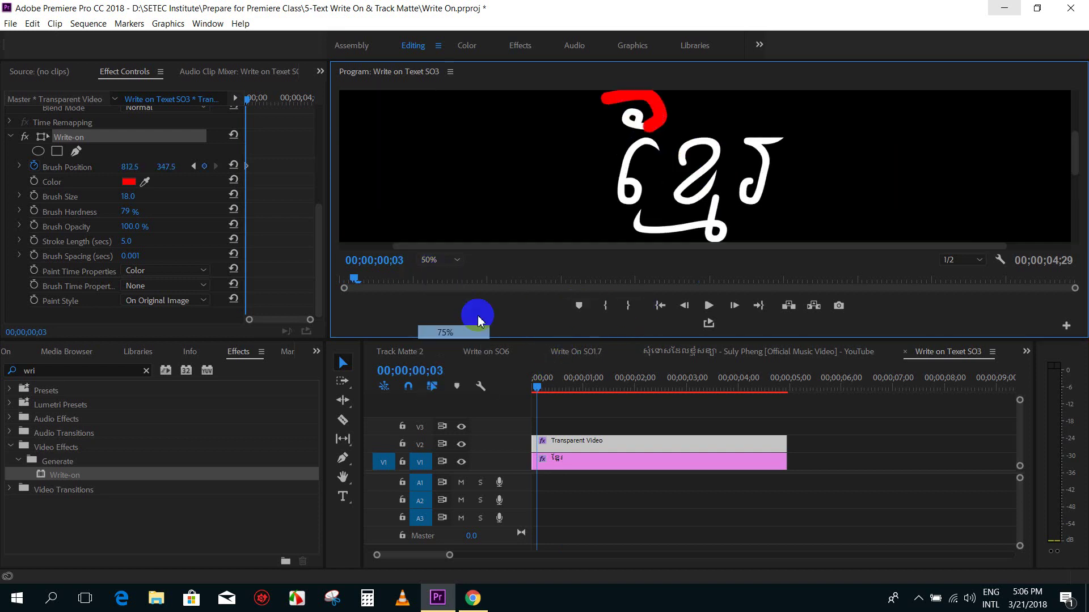
pyautogui.click(647, 143)
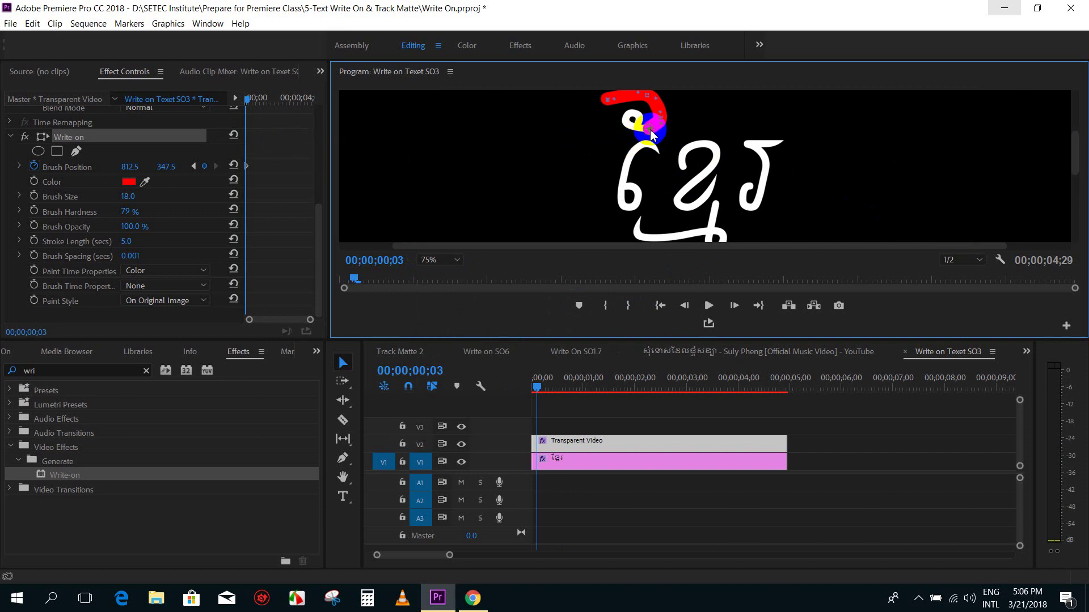
pyautogui.moveTo(651, 134); pyautogui.dragTo(644, 135)
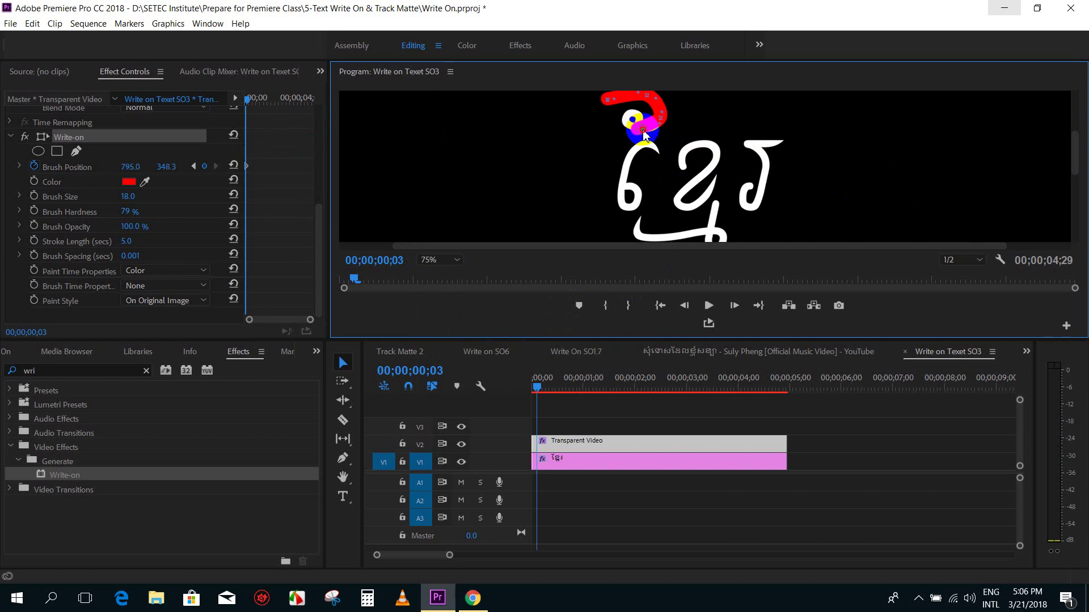
pyautogui.press('Right')
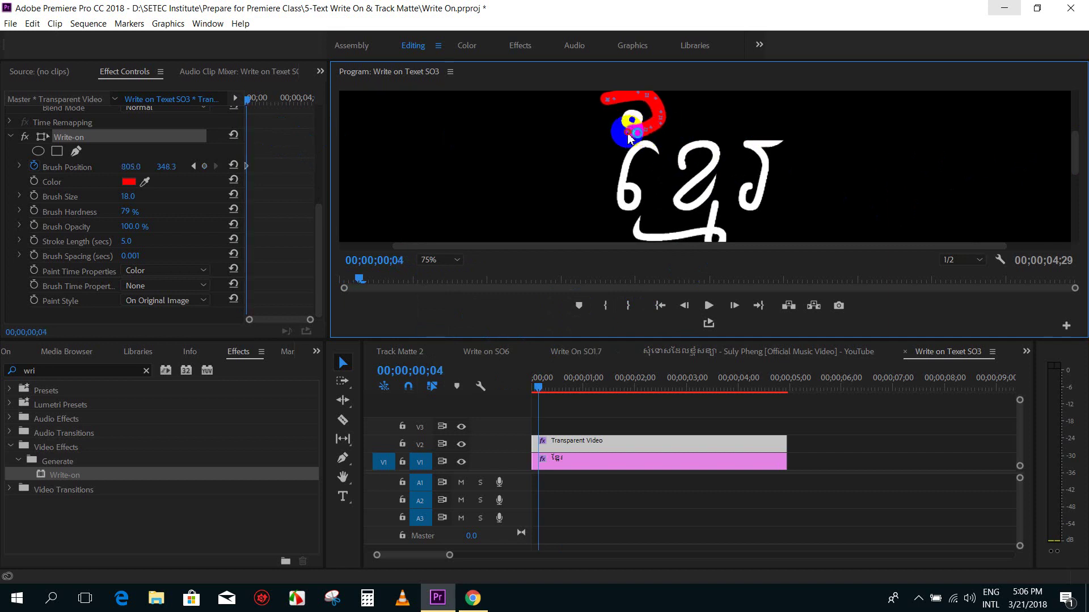
pyautogui.press('Right')
pyautogui.moveTo(637, 133); pyautogui.dragTo(632, 117)
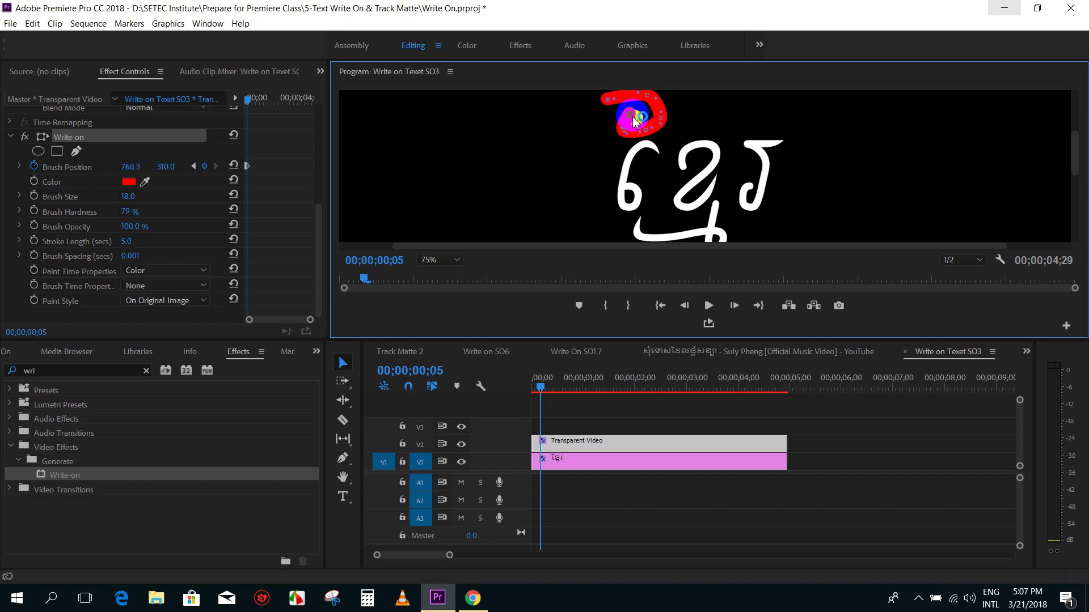
pyautogui.moveTo(634, 121); pyautogui.dragTo(628, 117)
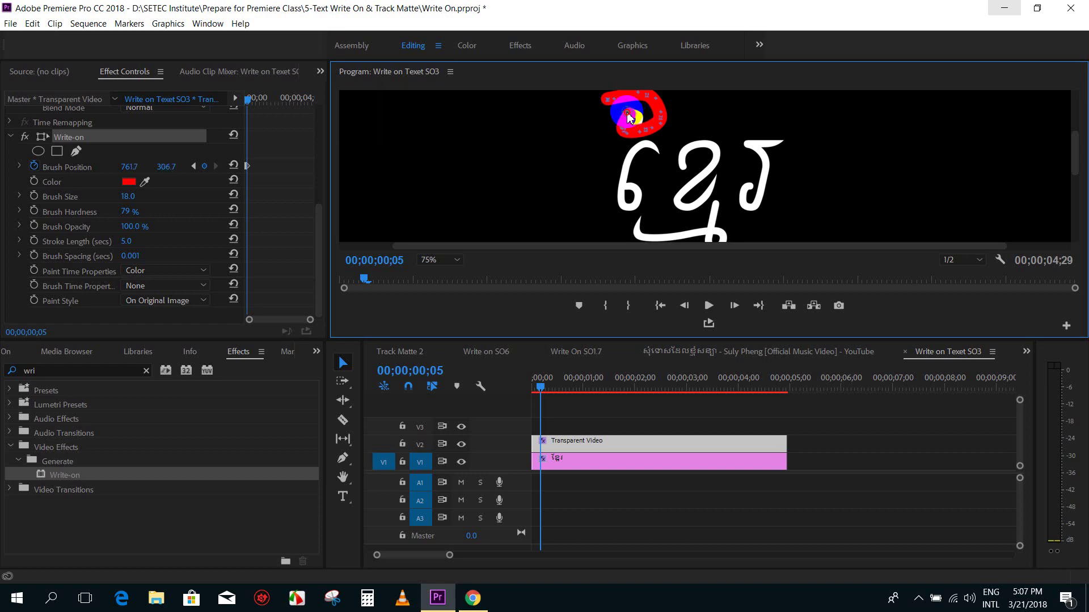
pyautogui.press('Right')
pyautogui.moveTo(628, 117)
pyautogui.mouseDown()
pyautogui.moveTo(652, 138)
pyautogui.moveTo(642, 138)
pyautogui.moveTo(669, 138)
pyautogui.mouseUp()
pyautogui.press('Right')
pyautogui.press('Right')
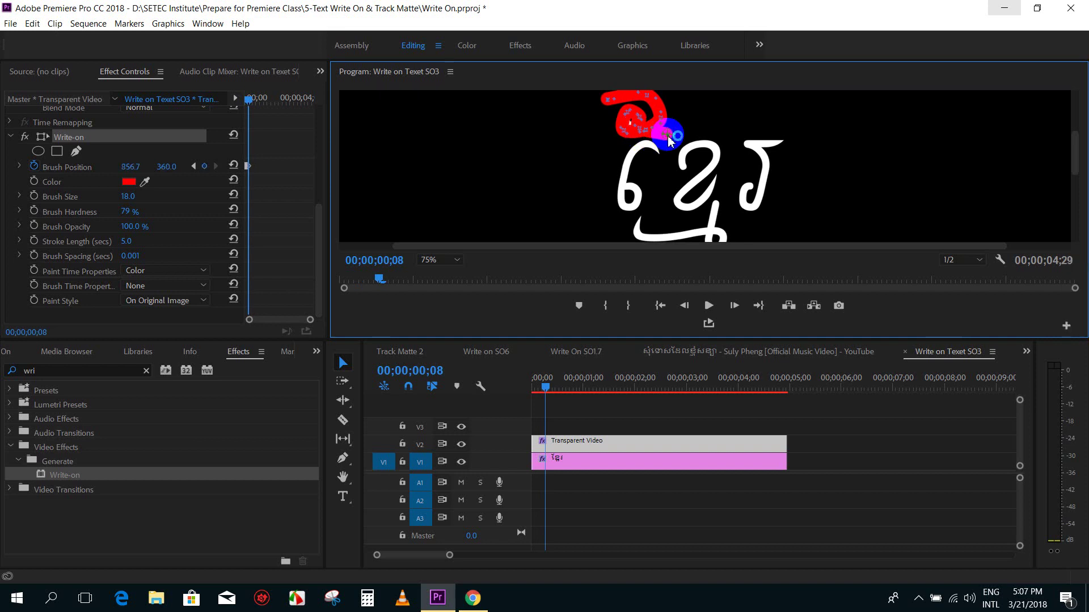
pyautogui.press('Right')
# Keyframe the brush down and across the first Khmer letter through frame 18 at 876.7, 450.0
pyautogui.moveTo(666, 145); pyautogui.dragTo(668, 165)
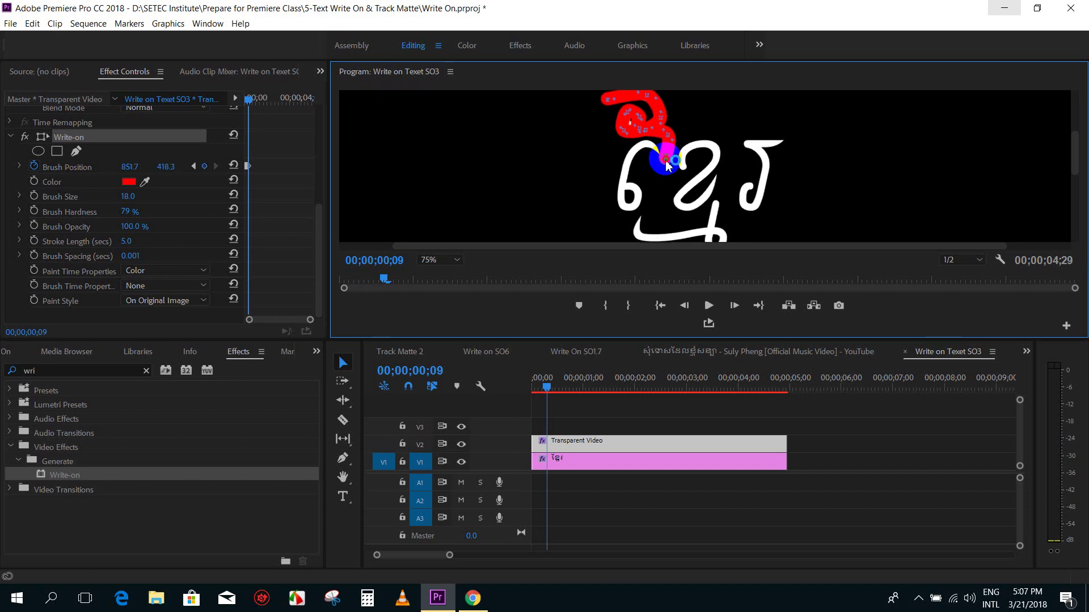
pyautogui.press('Right')
pyautogui.moveTo(667, 163)
pyautogui.mouseDown()
pyautogui.moveTo(659, 154)
pyautogui.moveTo(670, 160)
pyautogui.mouseUp()
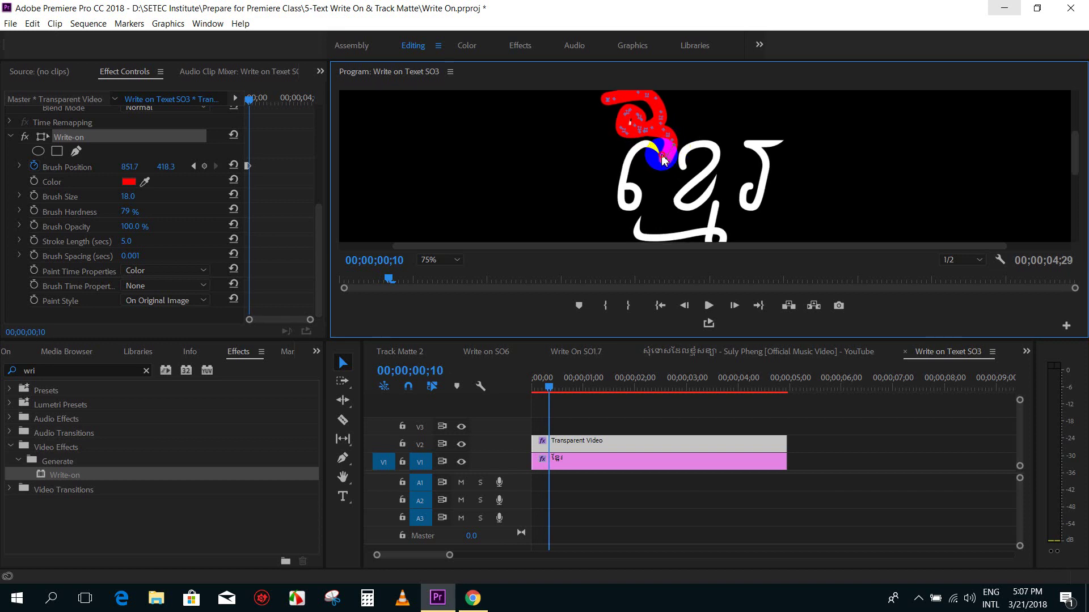
pyautogui.moveTo(663, 160); pyautogui.dragTo(650, 151)
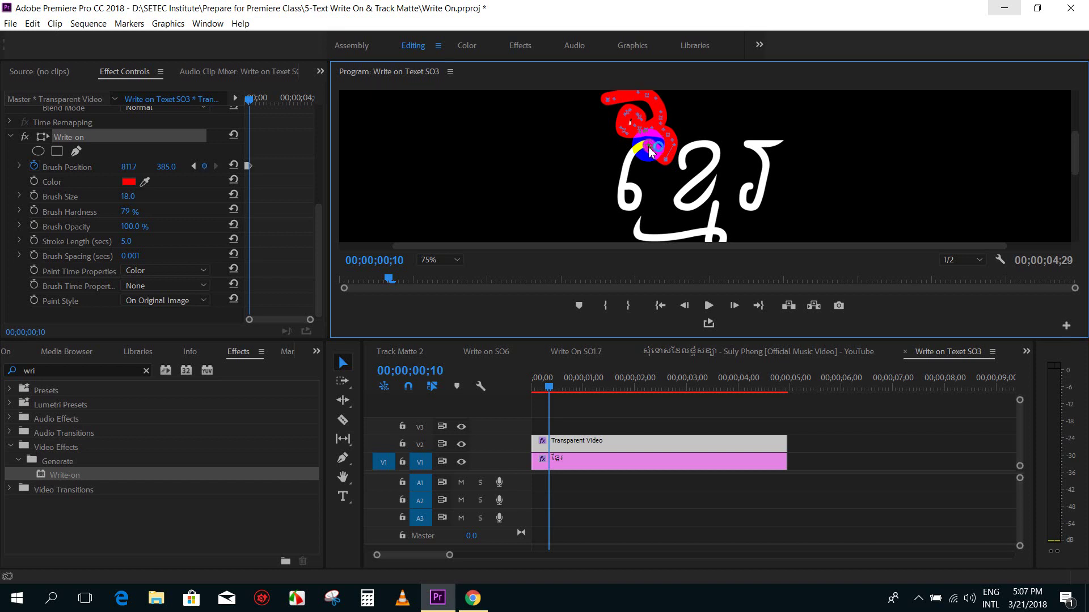
pyautogui.press('Right')
pyautogui.moveTo(646, 148); pyautogui.dragTo(630, 160)
pyautogui.press('Right')
pyautogui.moveTo(629, 157); pyautogui.dragTo(623, 183)
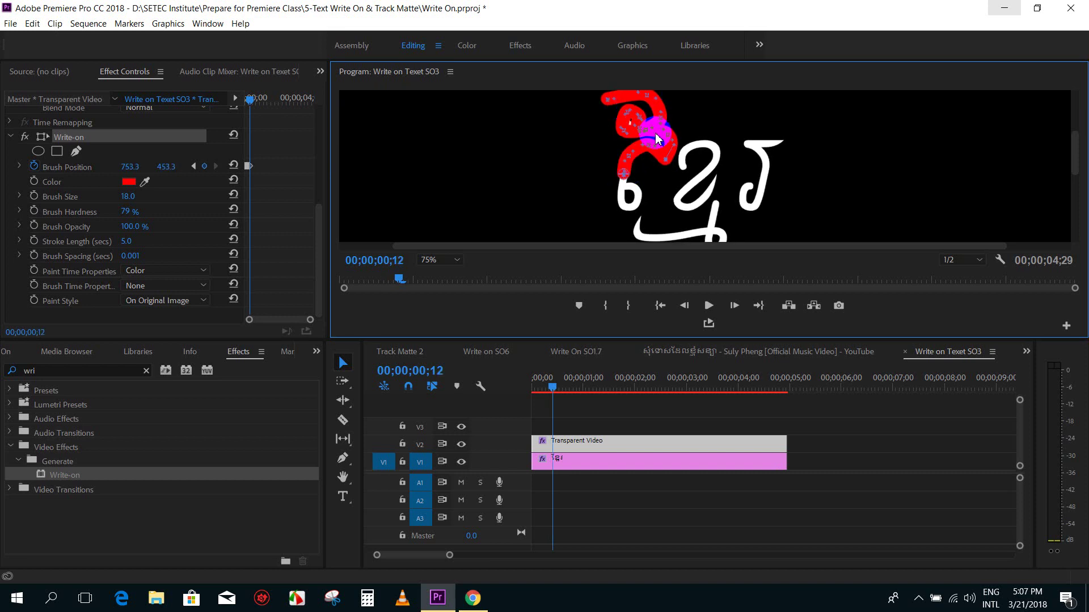
pyautogui.press('Right')
pyautogui.moveTo(619, 201)
pyautogui.mouseDown()
pyautogui.moveTo(632, 215)
pyautogui.moveTo(643, 195)
pyautogui.moveTo(626, 191)
pyautogui.mouseUp()
pyautogui.press('Right')
pyautogui.press('Right')
pyautogui.press('Right')
pyautogui.press('Right')
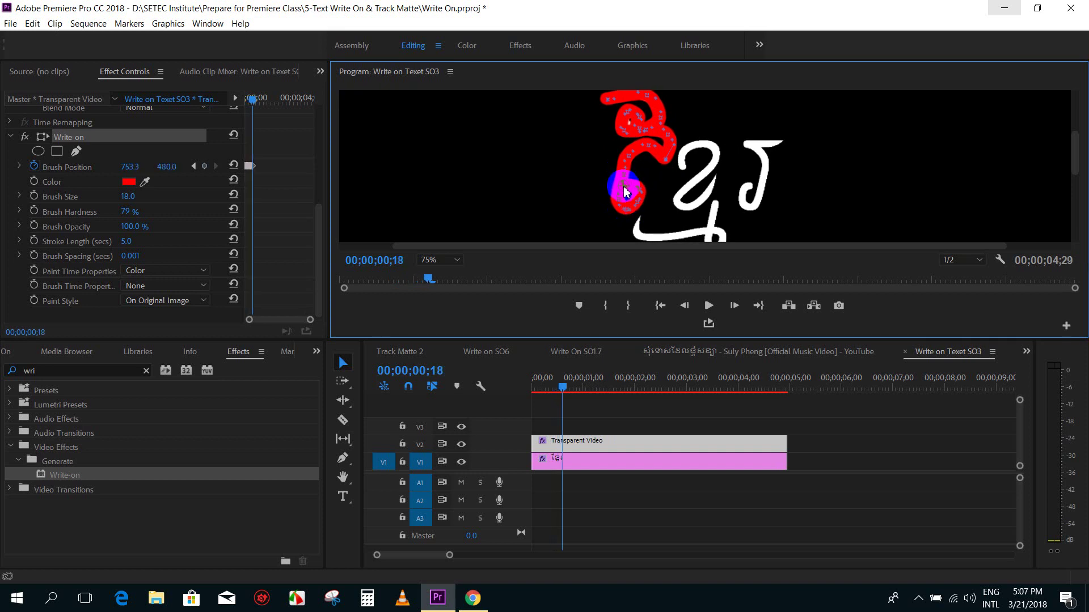
pyautogui.moveTo(625, 187); pyautogui.dragTo(677, 179)
pyautogui.press('Right')
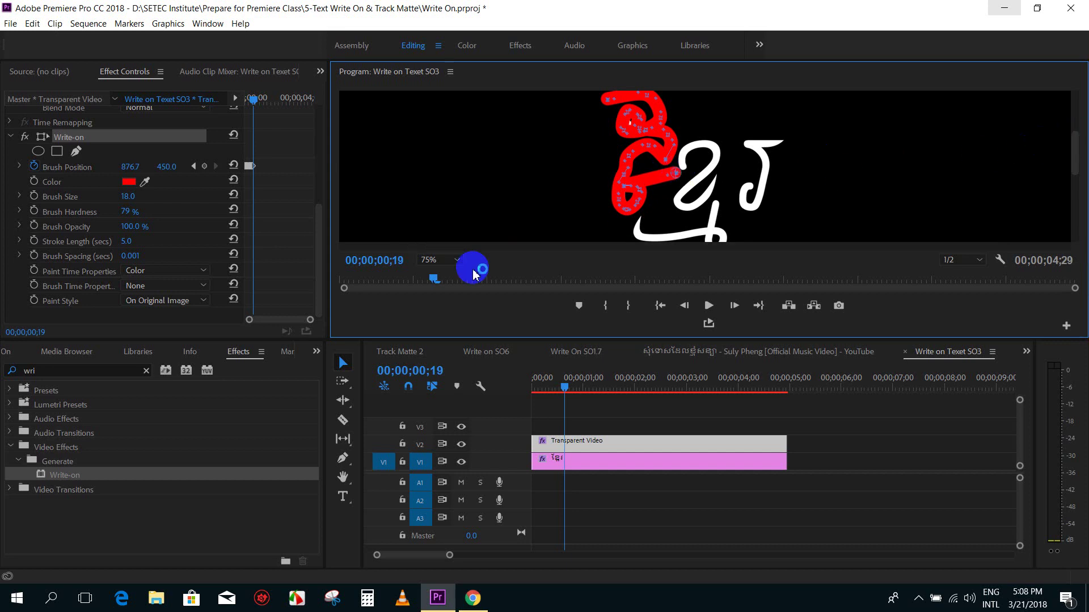
# View the Program monitor at 100% and keyframe the brush along the next letter stroke
pyautogui.click(435, 259)
pyautogui.click(448, 346)
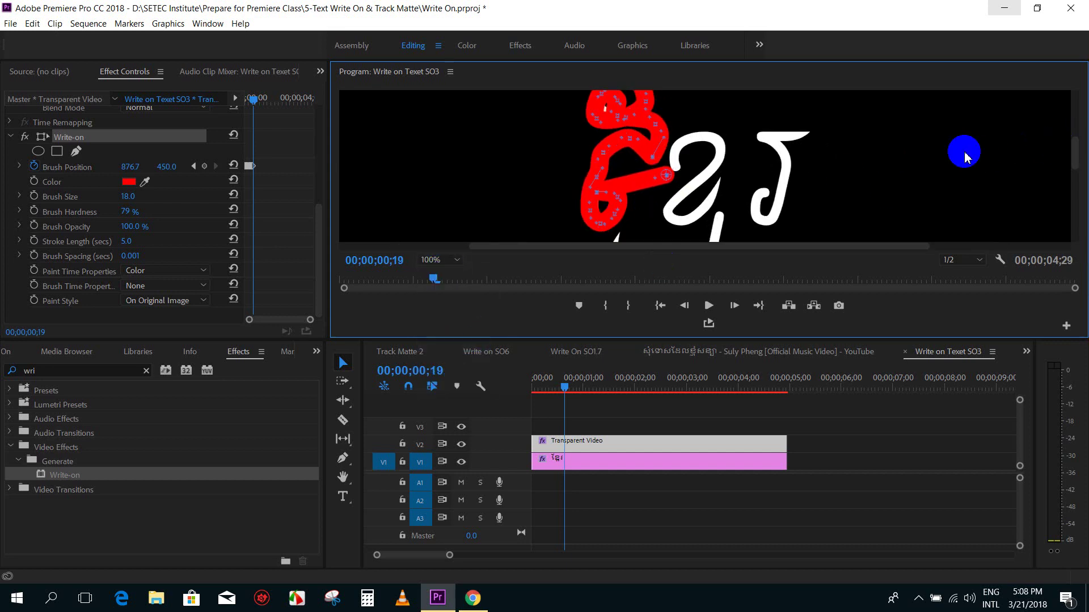
pyautogui.moveTo(672, 177)
pyautogui.mouseDown()
pyautogui.moveTo(686, 151)
pyautogui.moveTo(723, 145)
pyautogui.mouseUp()
pyautogui.press('Right')
pyautogui.press('Right')
pyautogui.press('Right')
pyautogui.press('Right')
pyautogui.press('Right')
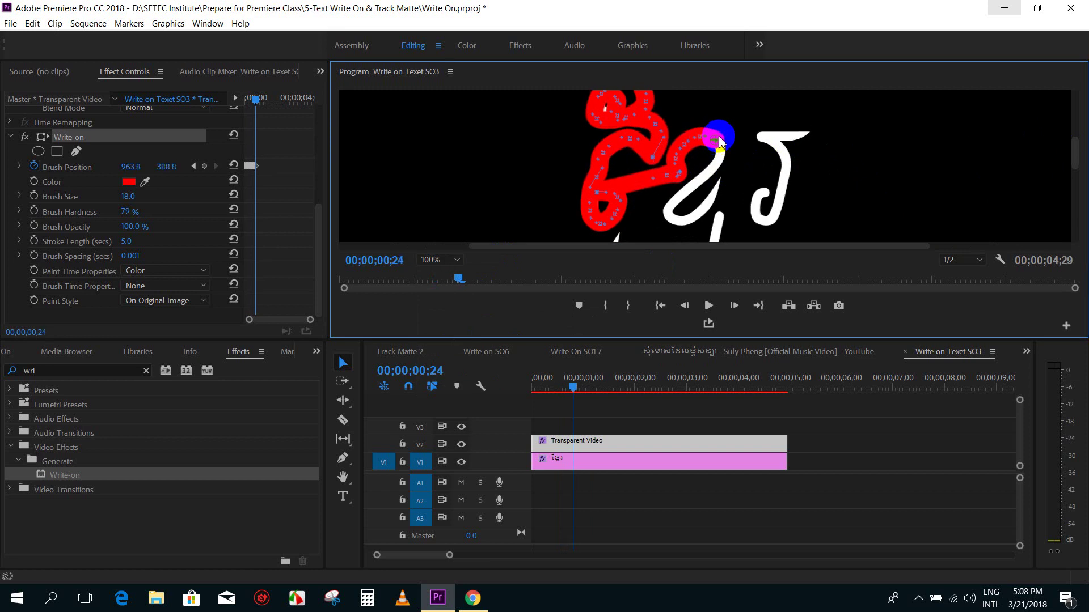
pyautogui.moveTo(724, 154)
pyautogui.mouseDown()
pyautogui.moveTo(728, 166)
pyautogui.moveTo(713, 175)
pyautogui.moveTo(887, 255)
pyautogui.moveTo(818, 164)
pyautogui.moveTo(712, 175)
pyautogui.moveTo(696, 193)
pyautogui.mouseUp()
pyautogui.press('Right')
pyautogui.press('Right')
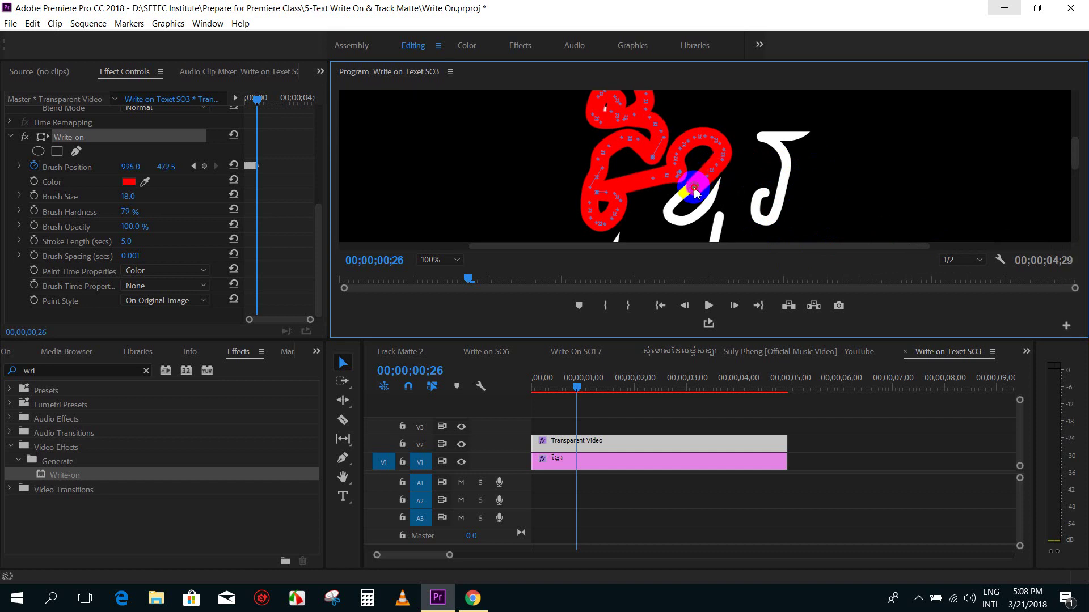
pyautogui.press('Right')
pyautogui.moveTo(695, 196)
pyautogui.mouseDown()
pyautogui.moveTo(668, 223)
pyautogui.moveTo(710, 214)
pyautogui.moveTo(722, 180)
pyautogui.mouseUp()
pyautogui.press('Right')
pyautogui.press('Right')
pyautogui.press('Right')
pyautogui.press('Right')
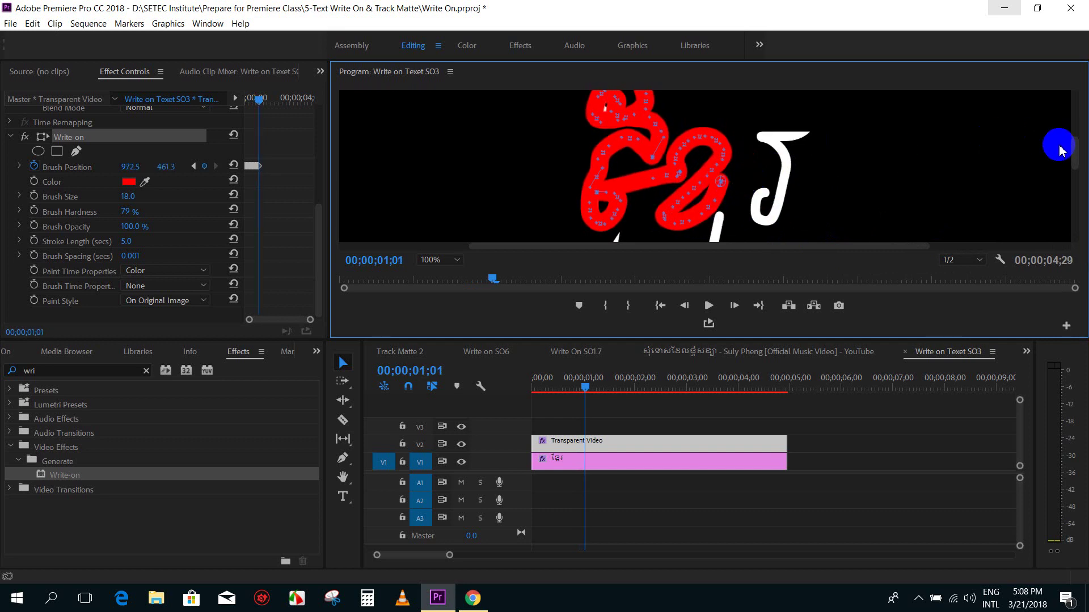
# Continue keyframing the brush frame by frame down to the letter's lower stroke
pyautogui.moveTo(1076, 151); pyautogui.dragTo(1077, 163)
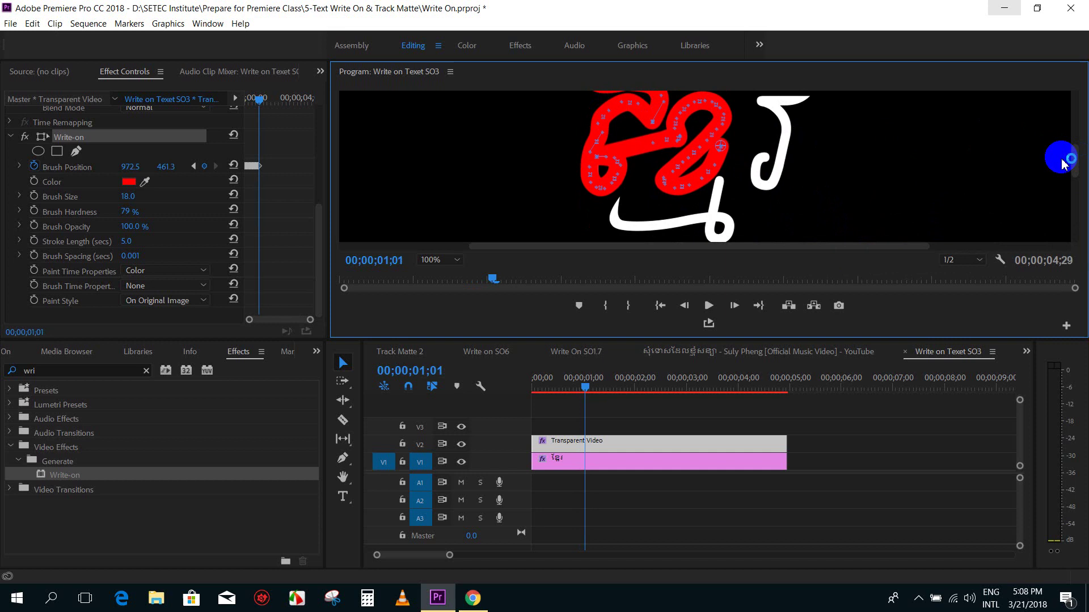
pyautogui.press('Right')
pyautogui.press('Right')
pyautogui.moveTo(733, 157); pyautogui.dragTo(723, 174)
pyautogui.press('Right')
pyautogui.click(722, 174)
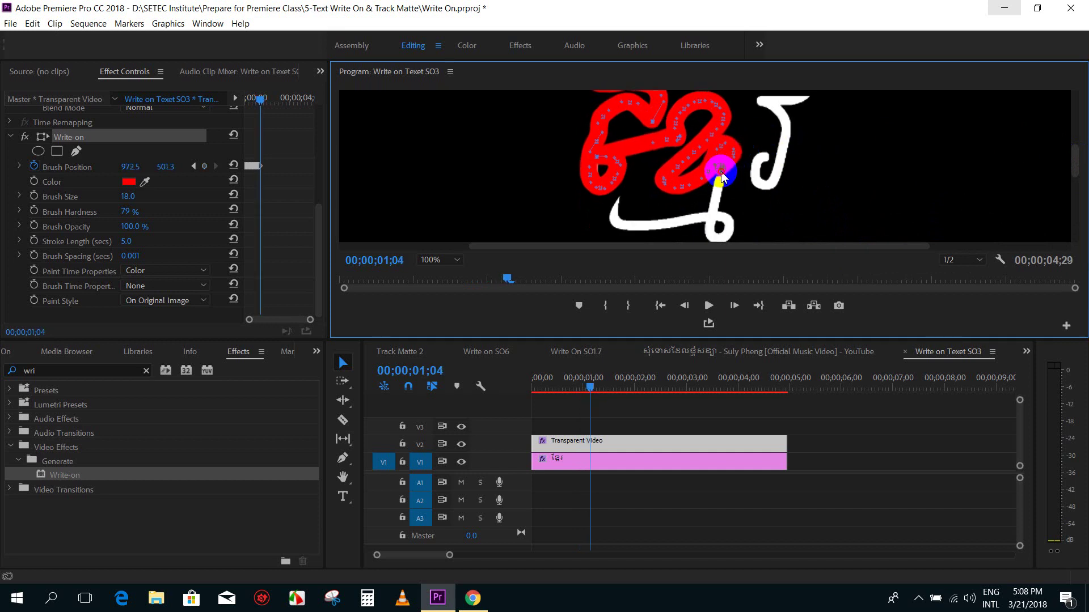
pyautogui.press('Right')
pyautogui.moveTo(721, 191); pyautogui.dragTo(713, 212)
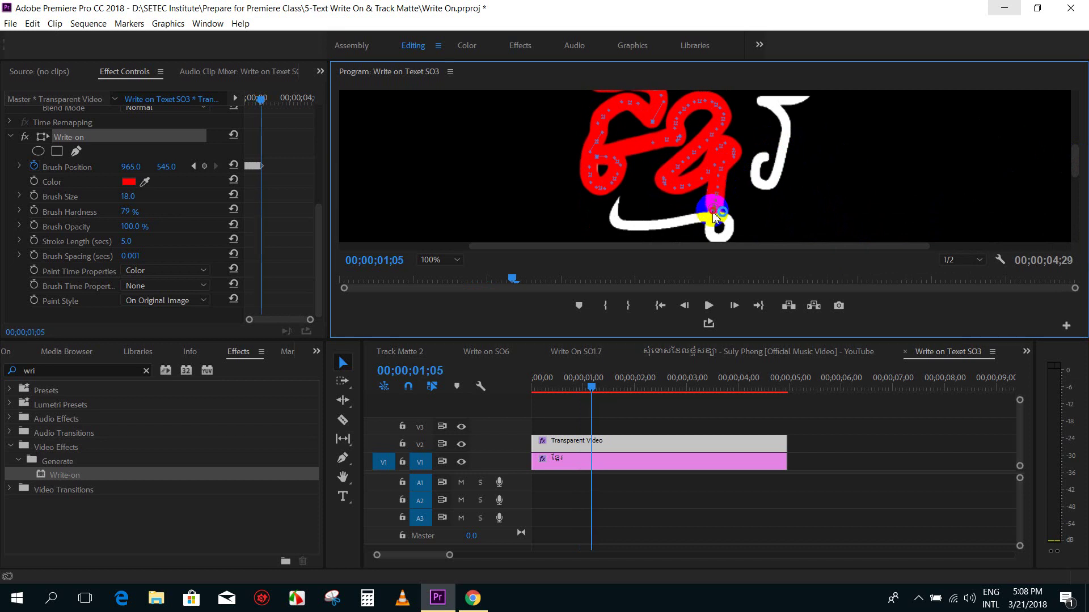
pyautogui.click(713, 214)
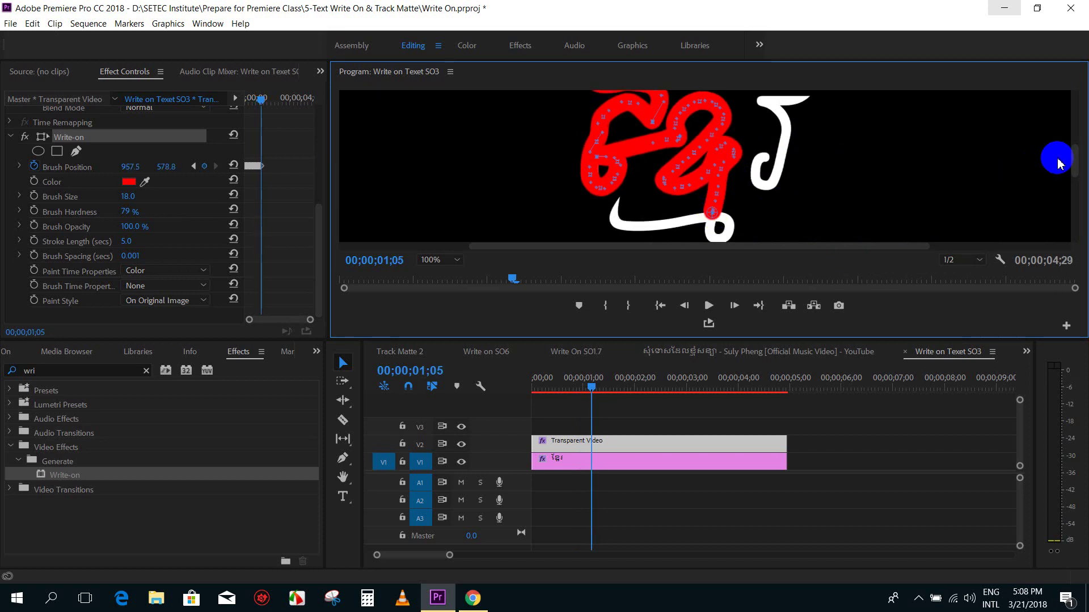
pyautogui.moveTo(1077, 160); pyautogui.dragTo(1077, 169)
pyautogui.press('Right')
pyautogui.press('Right')
pyautogui.moveTo(714, 182); pyautogui.dragTo(723, 207)
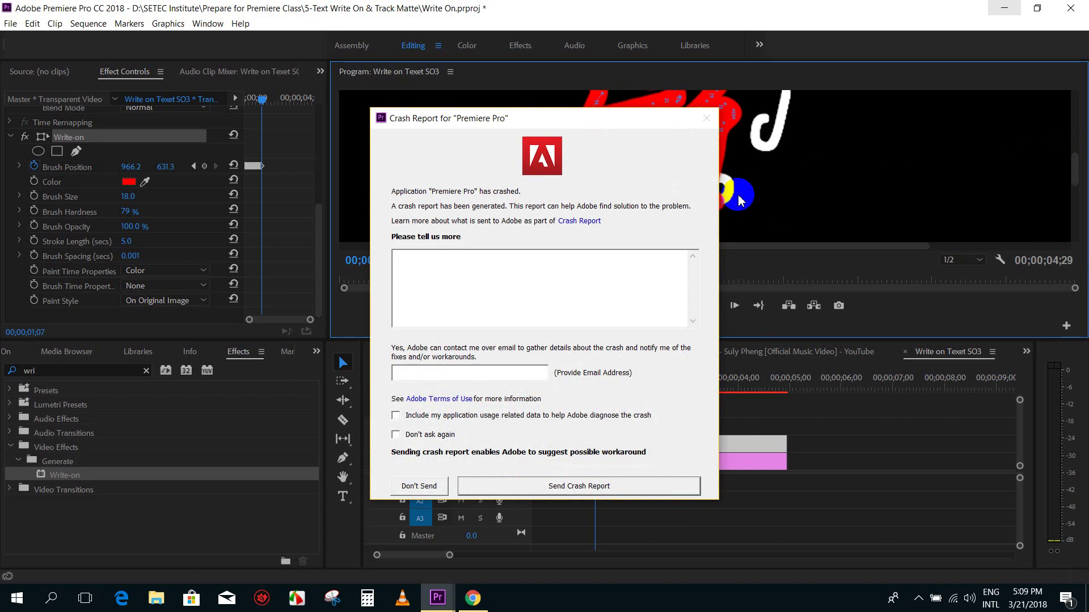
# Dismiss the crash report without sending and refresh the desktop
pyautogui.click(423, 486)
pyautogui.rightClick(424, 233)
pyautogui.click(451, 274)
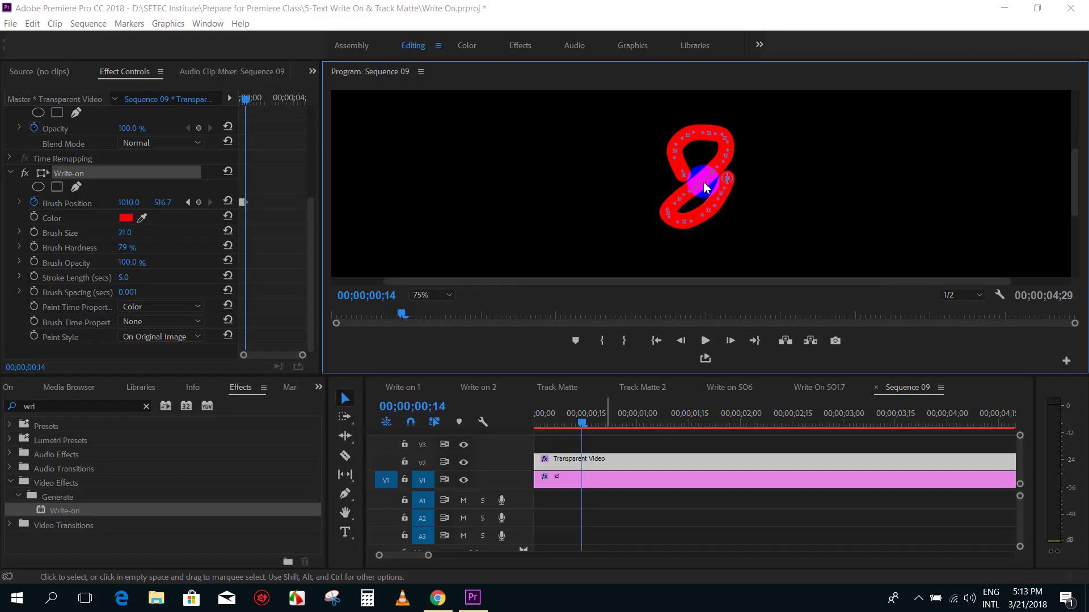
pyautogui.click(539, 419)
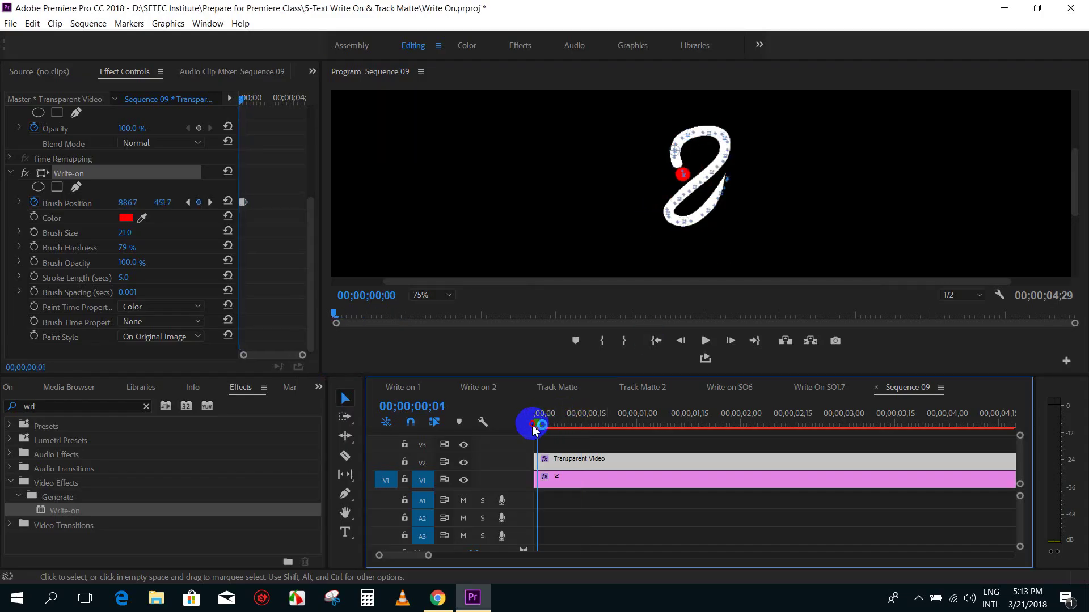
pyautogui.click(553, 450)
pyautogui.press('space')
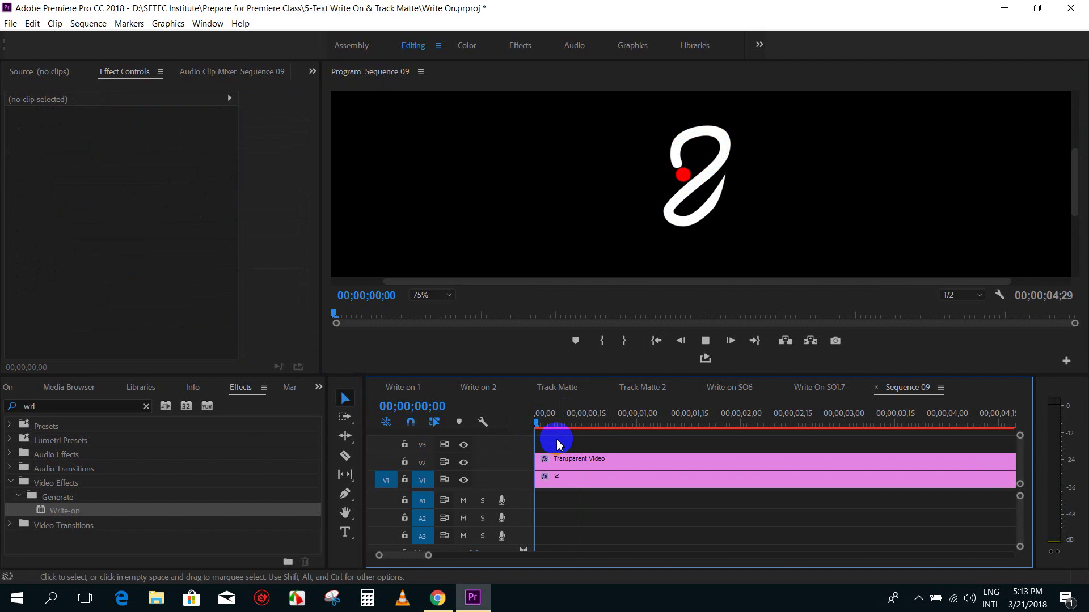
pyautogui.moveTo(597, 437); pyautogui.dragTo(536, 426)
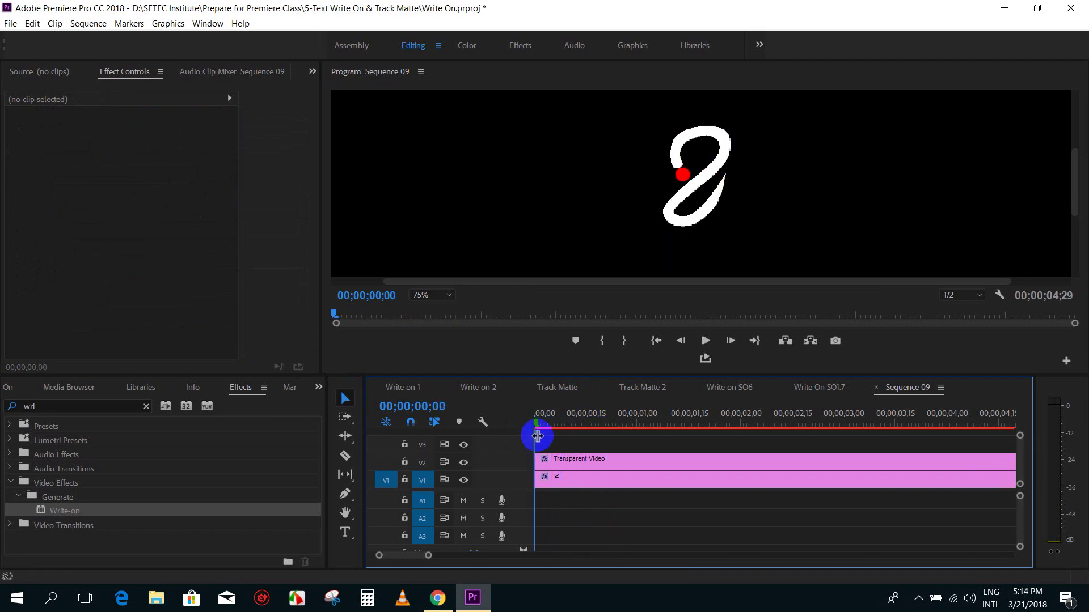
pyautogui.click(554, 460)
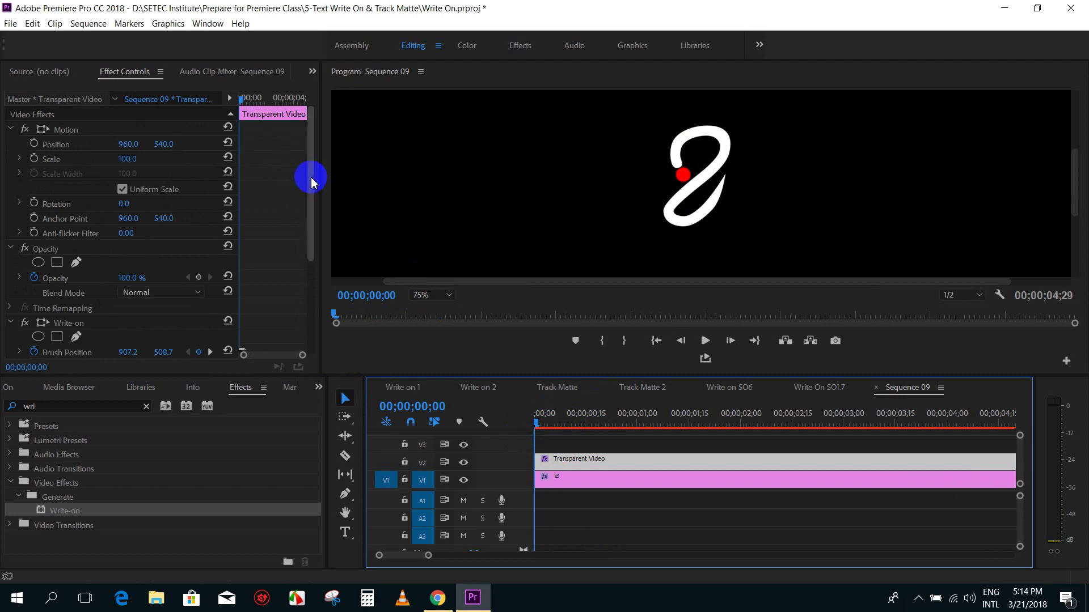
pyautogui.moveTo(312, 175); pyautogui.dragTo(311, 227)
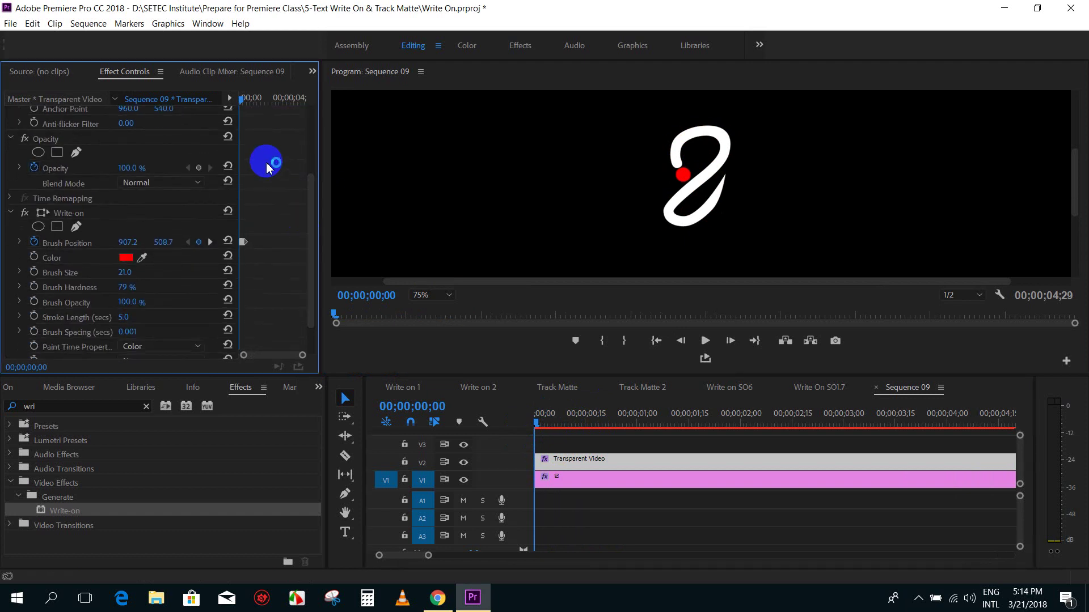
pyautogui.scroll(3, 253, 244)
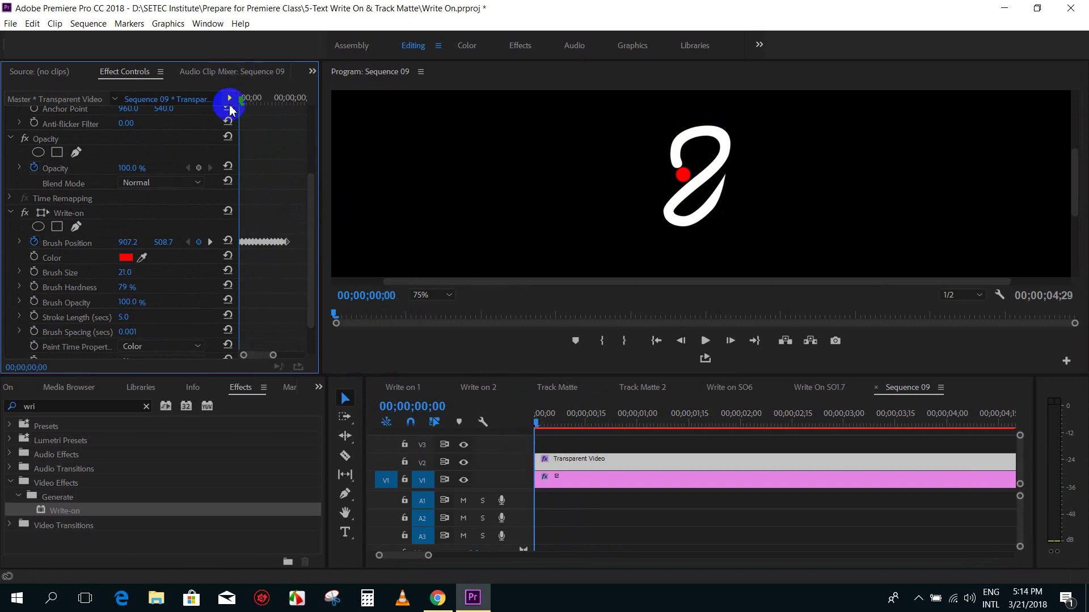
pyautogui.moveTo(239, 106); pyautogui.dragTo(258, 107)
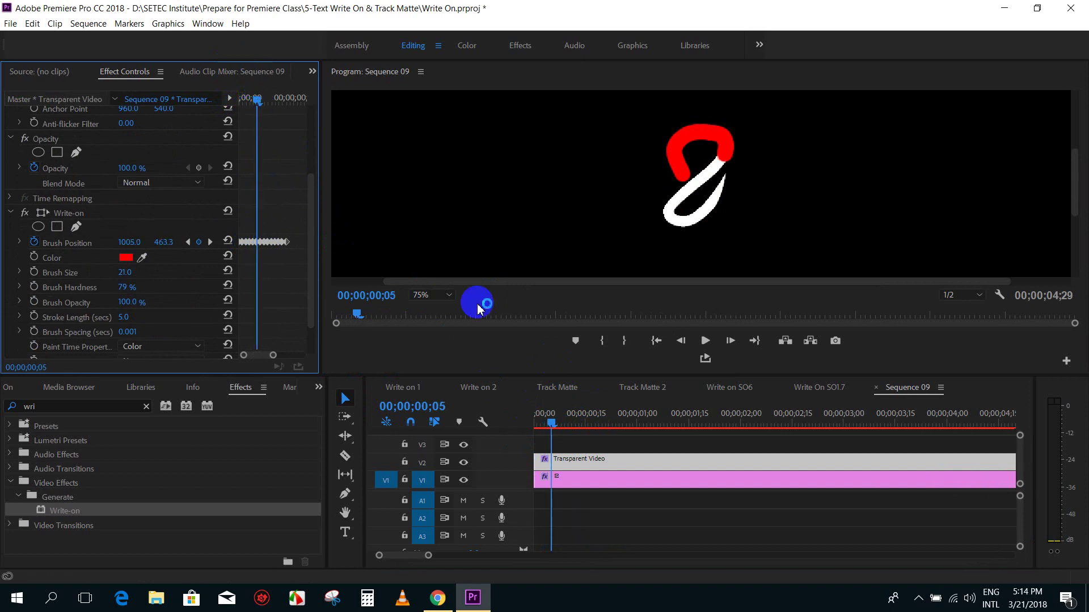
pyautogui.moveTo(262, 105); pyautogui.dragTo(291, 112)
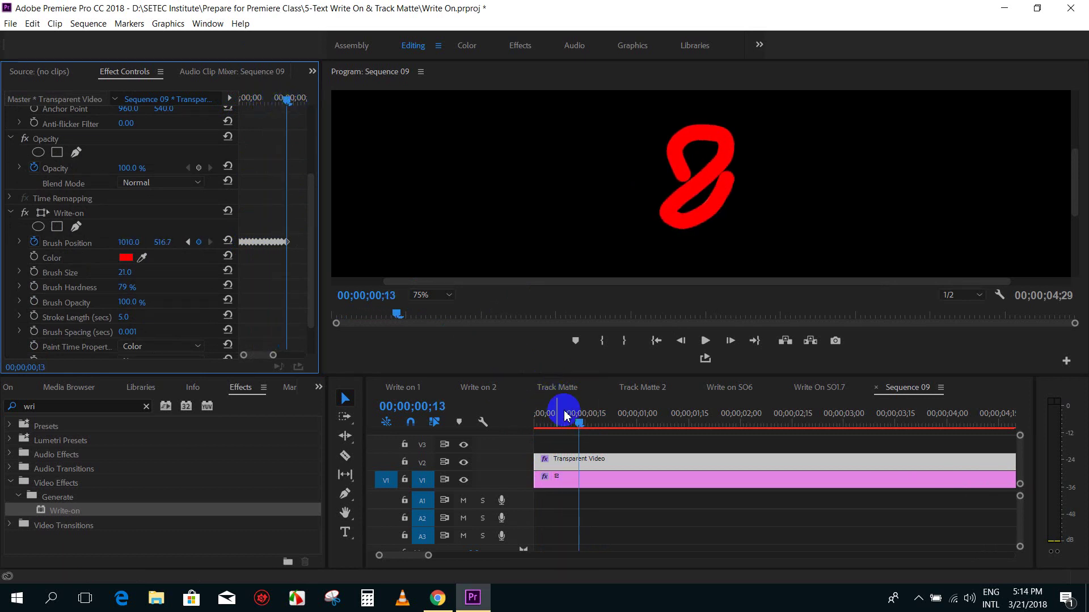
pyautogui.click(516, 430)
pyautogui.press('space')
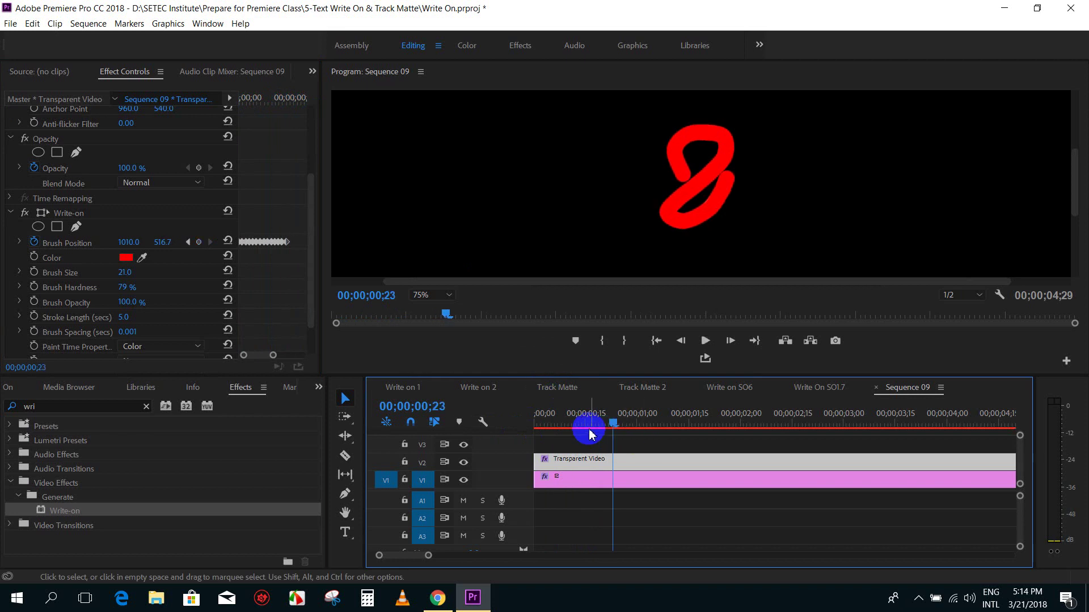
pyautogui.press('space')
pyautogui.press('Home')
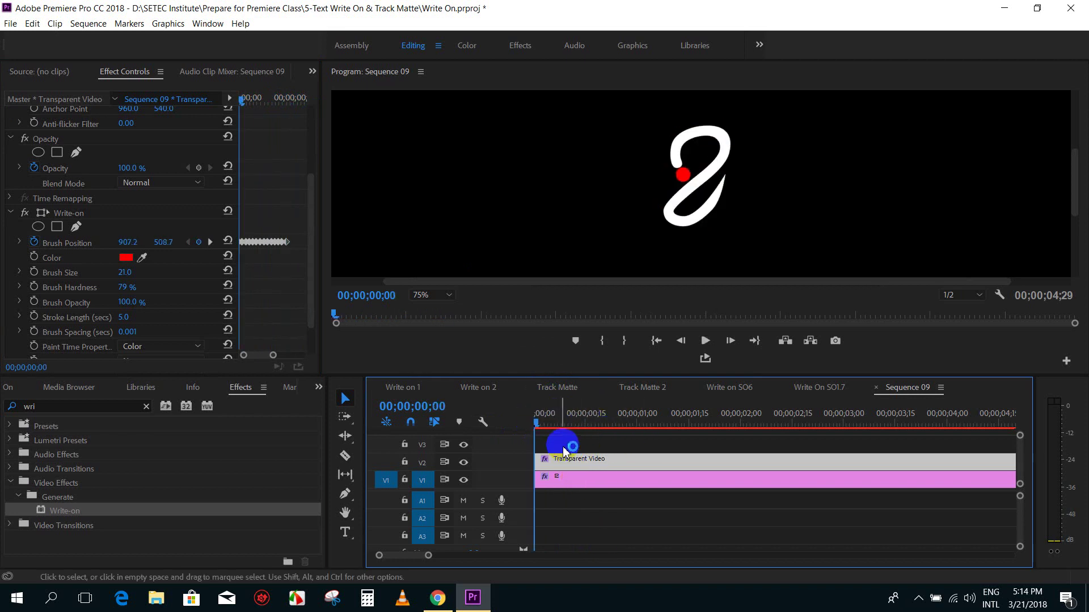
# Search Effects for 'track' and apply Track Matte Key to the white graphic clip on V1
pyautogui.click(565, 444)
pyautogui.click(564, 480)
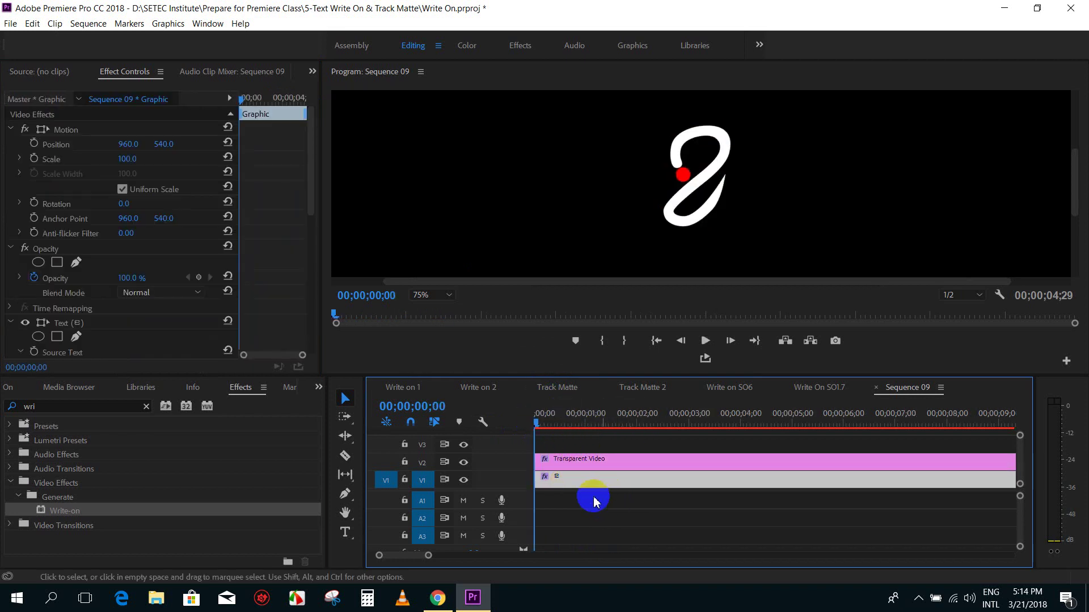
pyautogui.press('-')
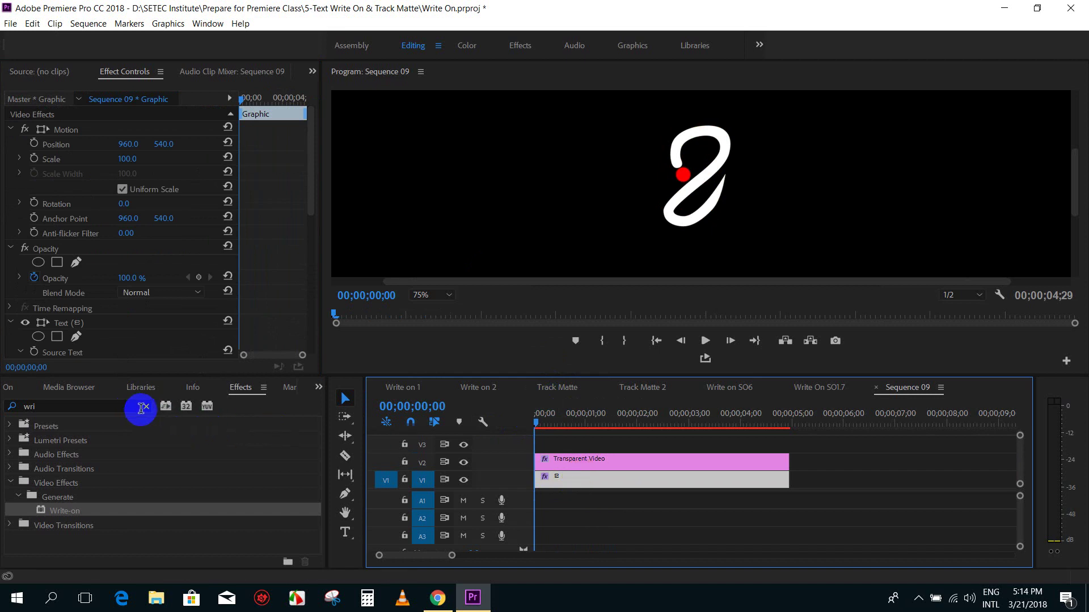
pyautogui.click(146, 408)
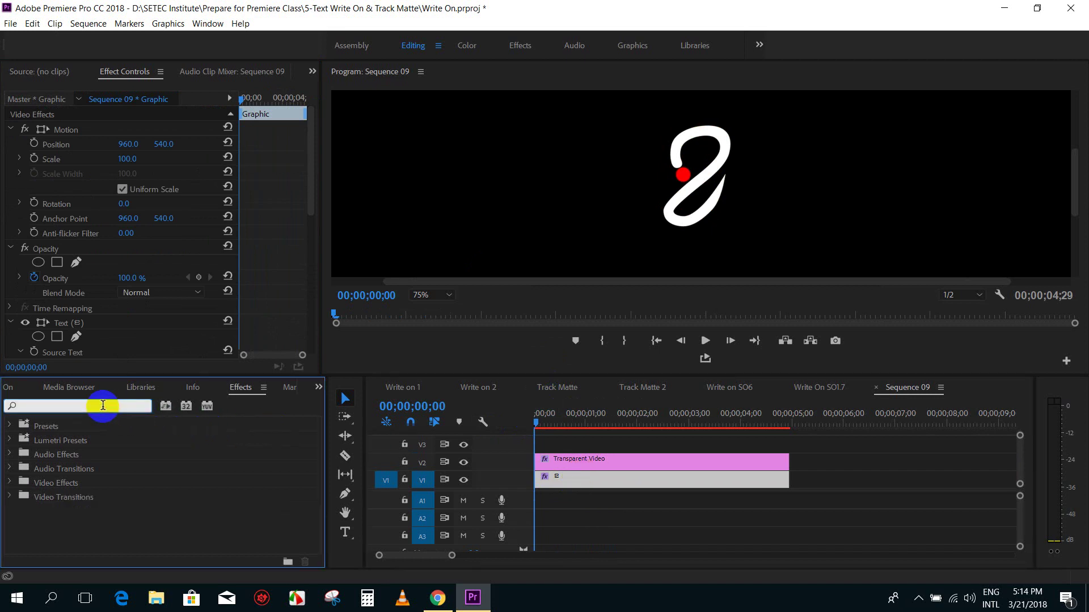
pyautogui.write('track ma')
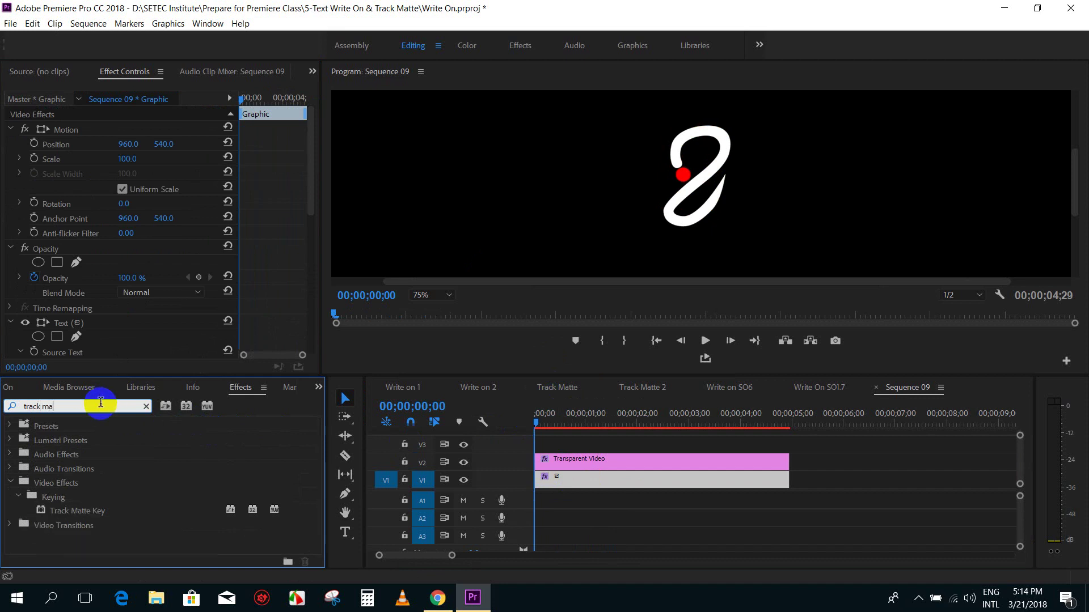
pyautogui.click(67, 511)
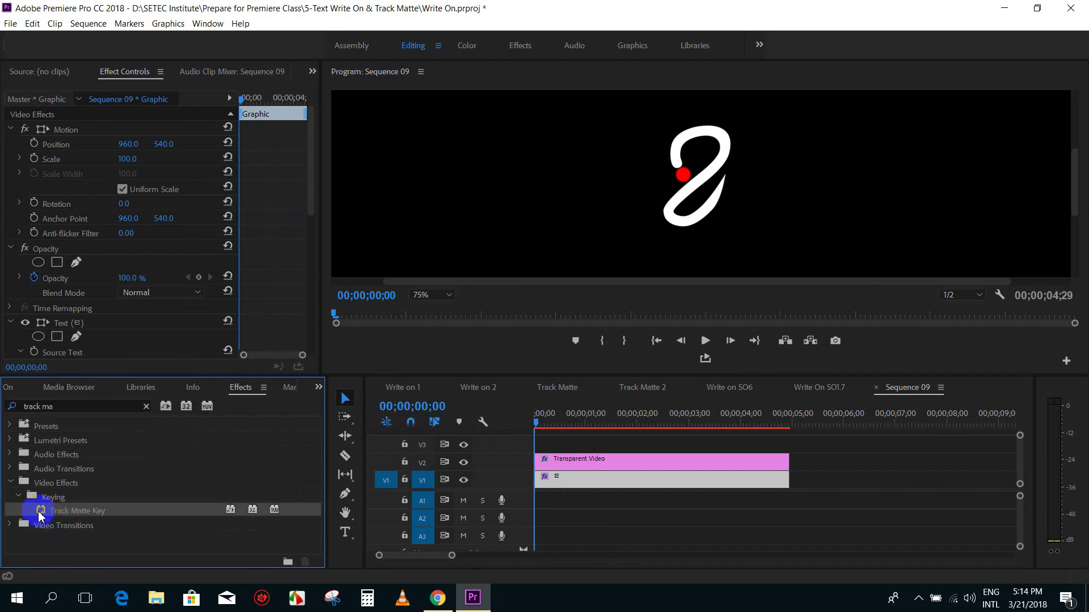
pyautogui.moveTo(39, 515); pyautogui.dragTo(570, 483)
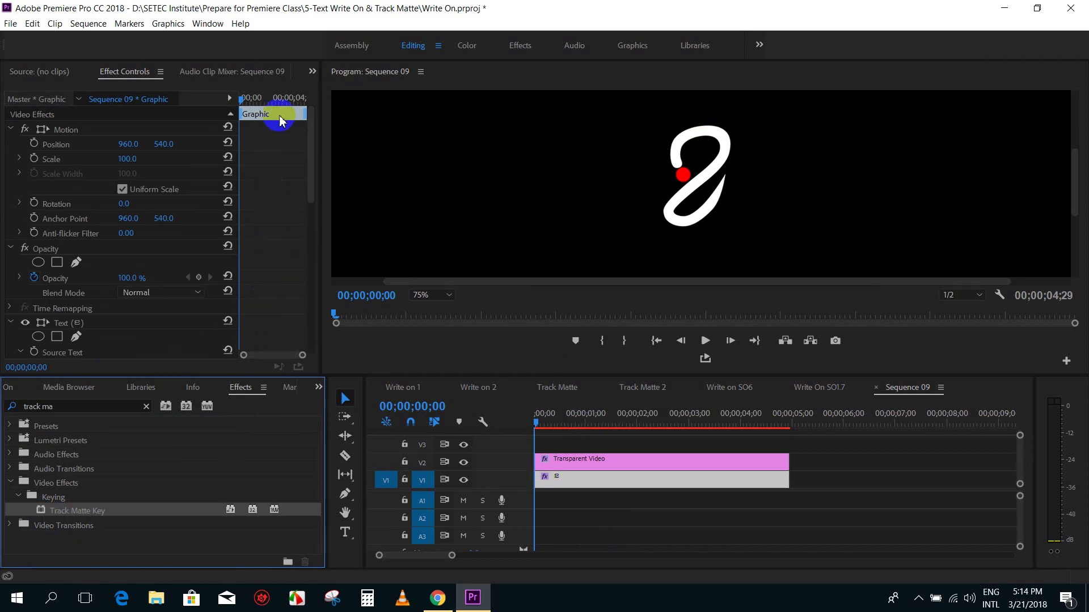
# Open the Track Matte Key's Matte dropdown listing the available matte tracks
pyautogui.moveTo(311, 130); pyautogui.dragTo(312, 279)
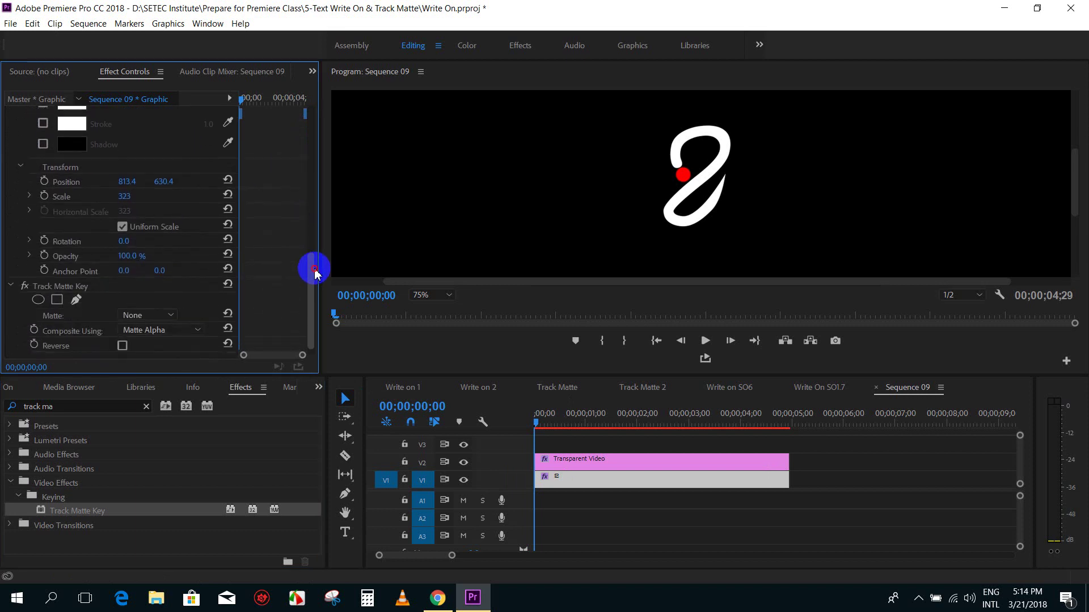
pyautogui.click(76, 290)
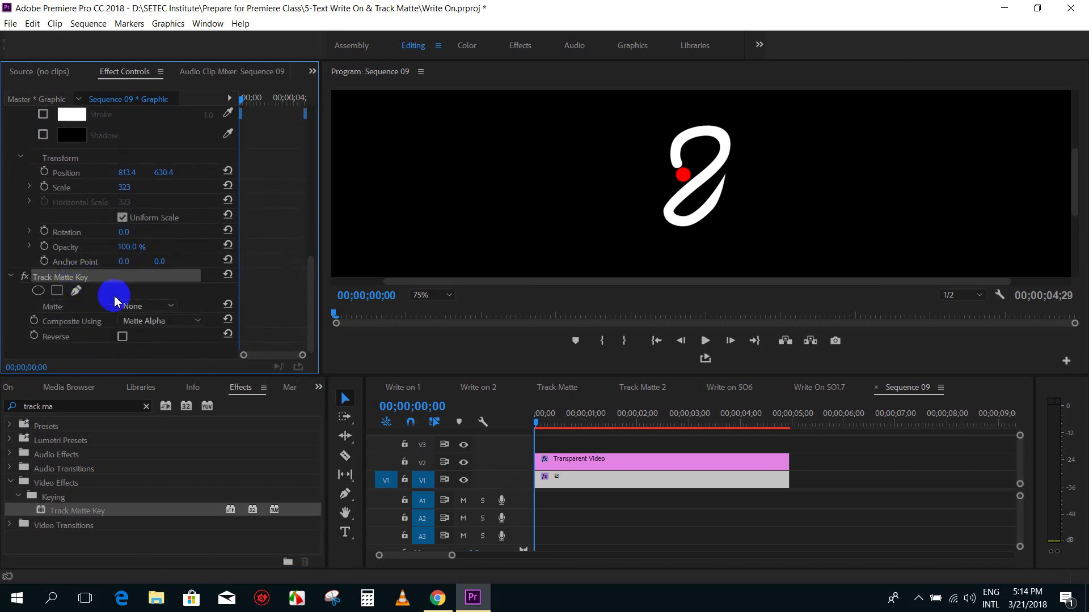
pyautogui.click(161, 307)
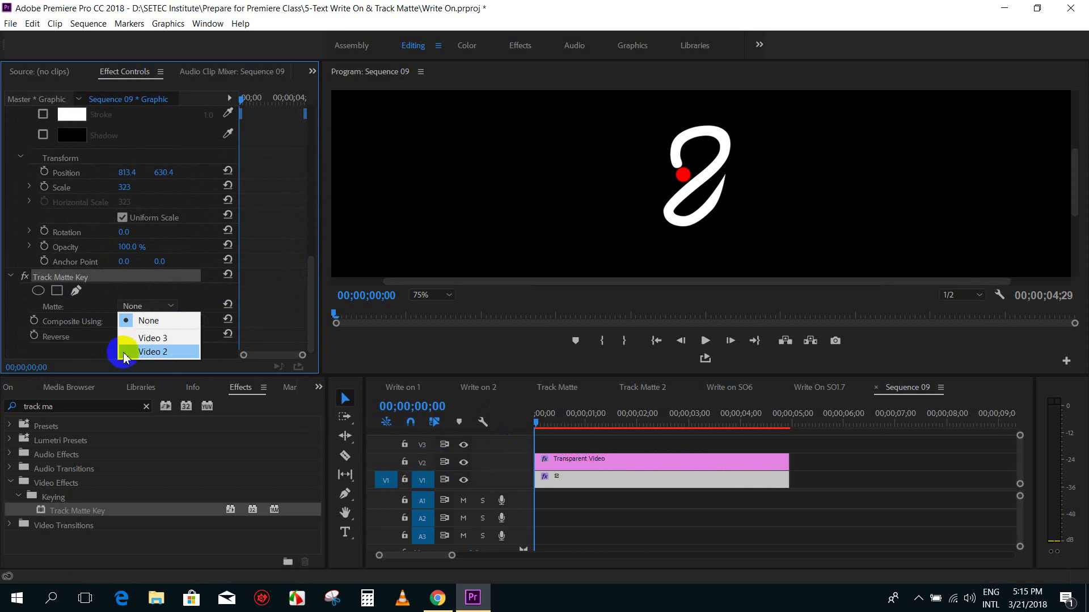
# Set Track Matte Key's Matte to Video 2 and play back the reveal
pyautogui.click(142, 353)
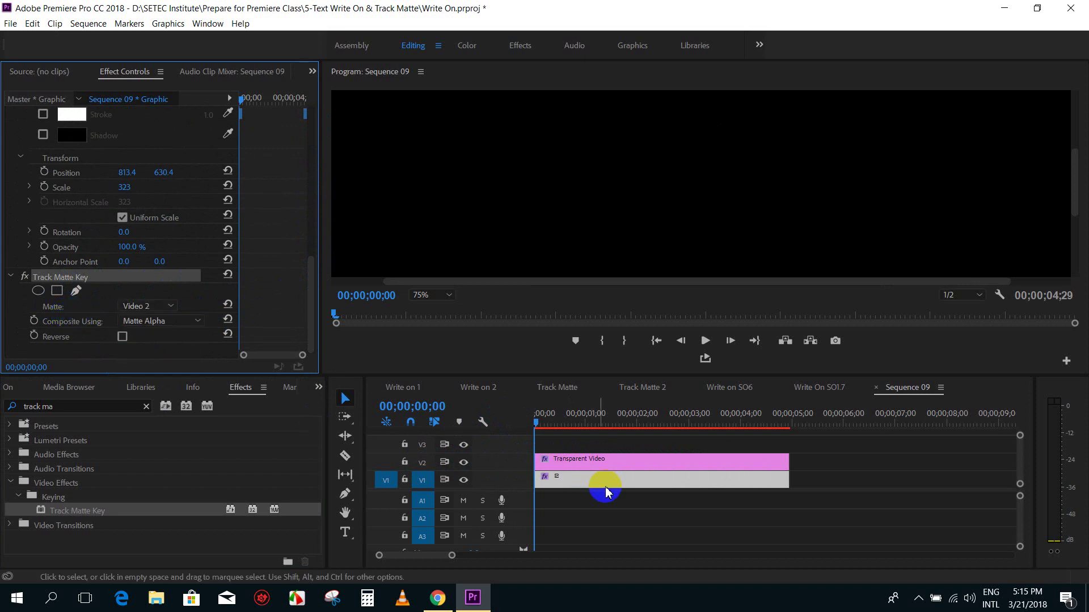
pyautogui.press('space')
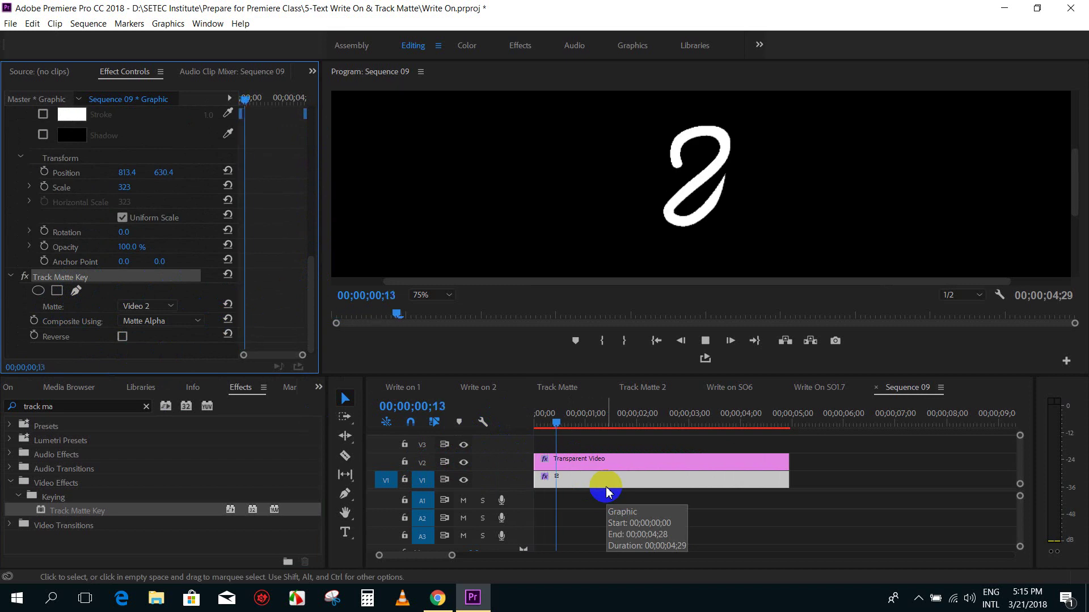
pyautogui.moveTo(564, 432); pyautogui.dragTo(534, 426)
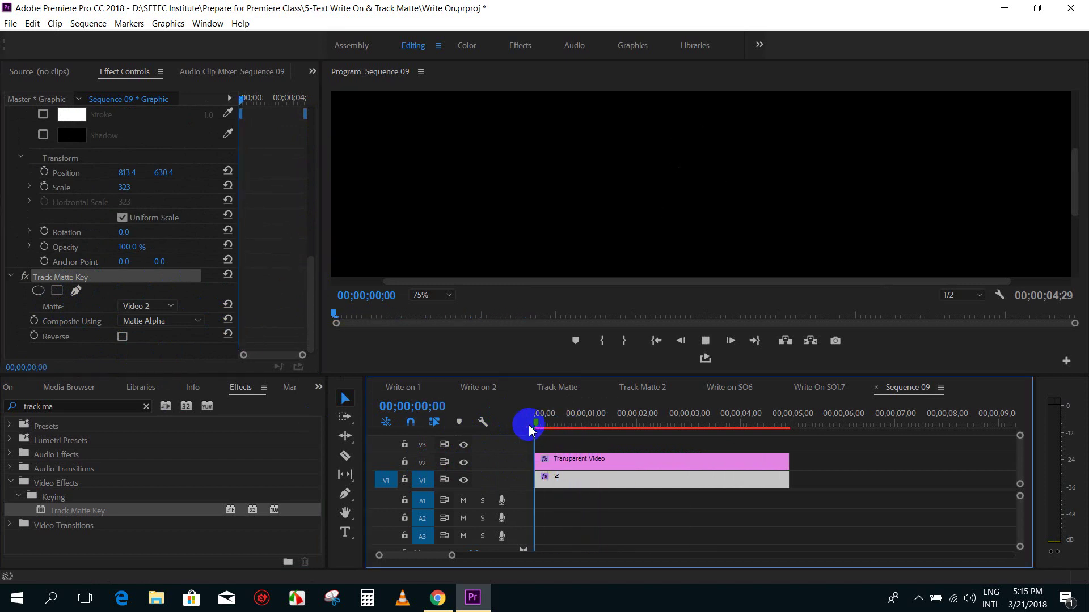
pyautogui.press('space')
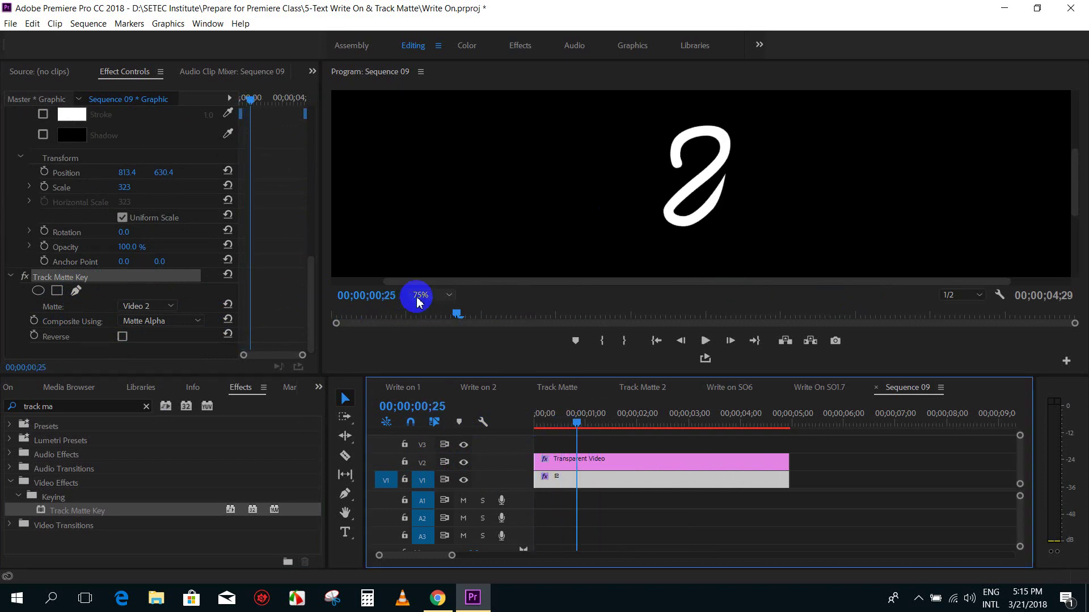
# Set the Program monitor zoom to Fit and play the sequence from the start
pyautogui.click(448, 295)
pyautogui.click(450, 316)
pyautogui.moveTo(565, 420)
pyautogui.mouseDown()
pyautogui.moveTo(533, 419)
pyautogui.moveTo(575, 442)
pyautogui.moveTo(558, 447)
pyautogui.mouseUp()
pyautogui.press('space')
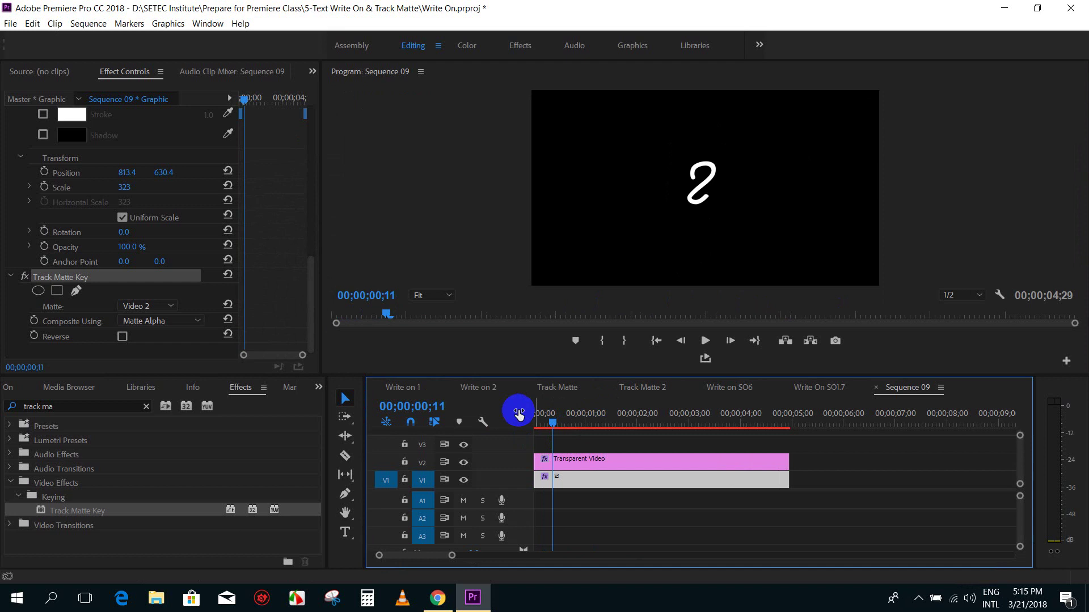
# Select the V2 and V1 clips and scrub the stroke to inspect the Track Matte Key reveal
pyautogui.click(587, 464)
pyautogui.moveTo(311, 219); pyautogui.dragTo(311, 290)
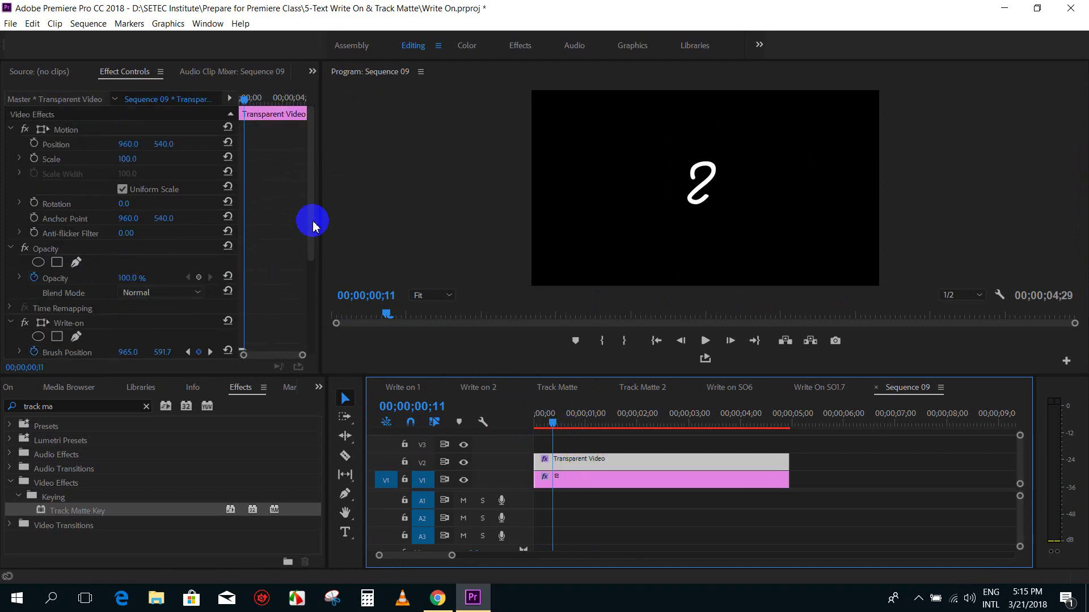
pyautogui.click(600, 488)
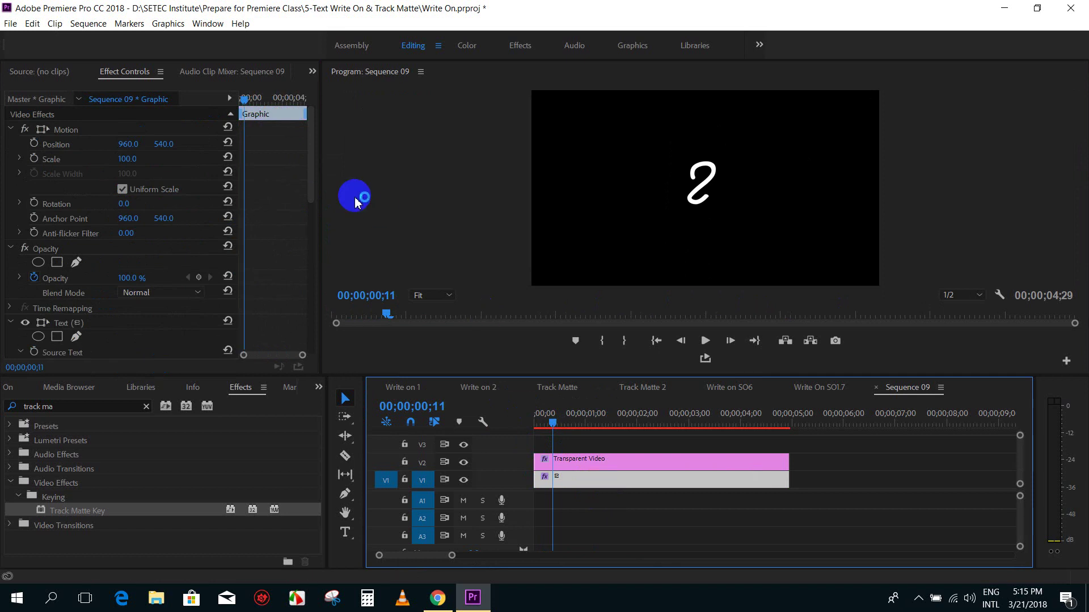
pyautogui.moveTo(311, 174); pyautogui.dragTo(312, 340)
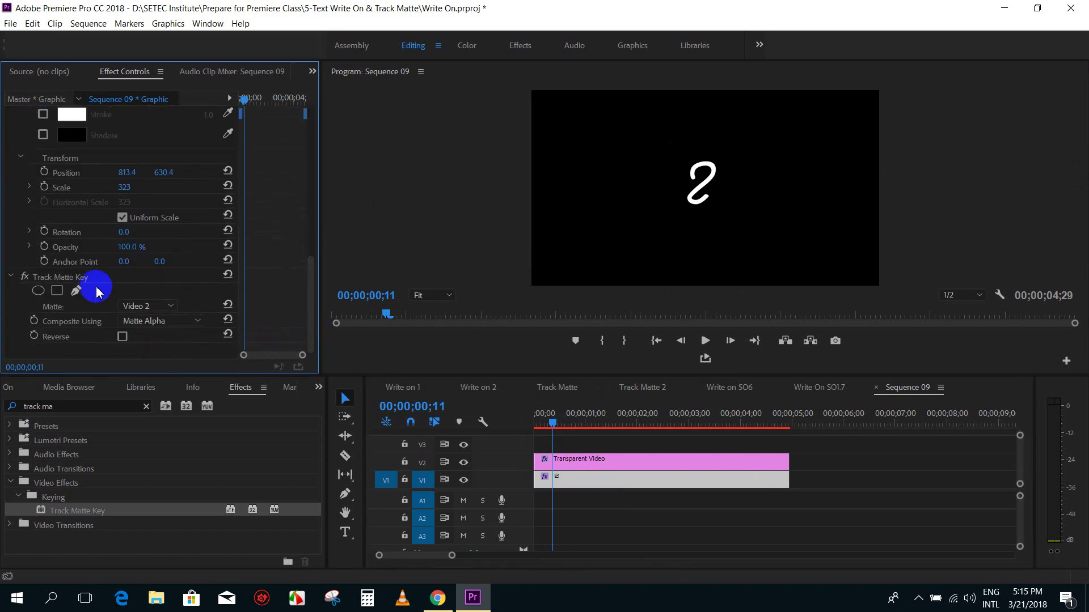
pyautogui.moveTo(712, 189); pyautogui.dragTo(696, 188)
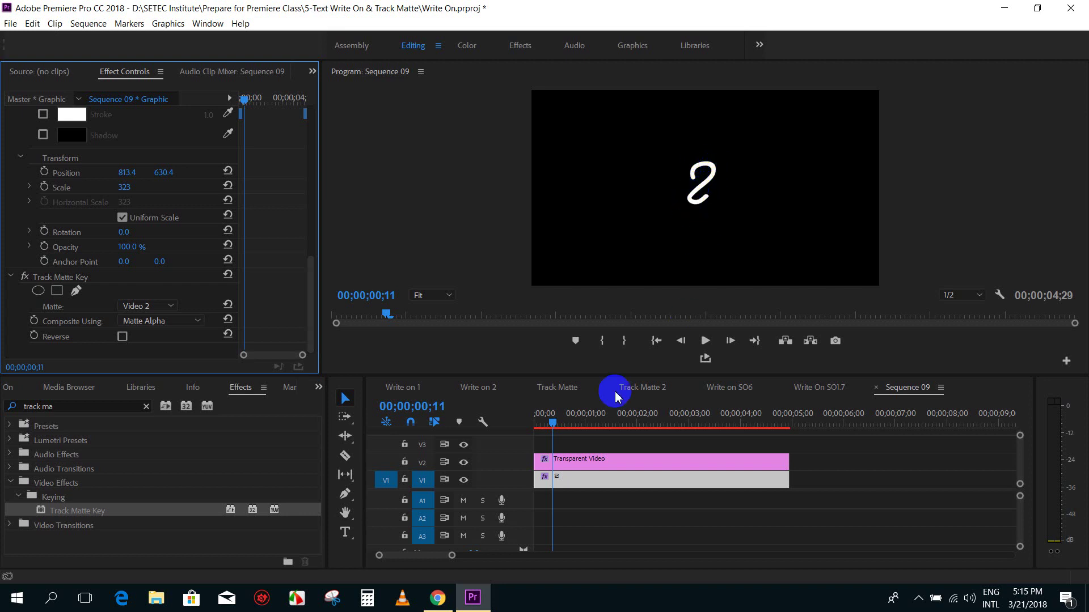
pyautogui.click(538, 425)
pyautogui.moveTo(538, 437); pyautogui.dragTo(560, 444)
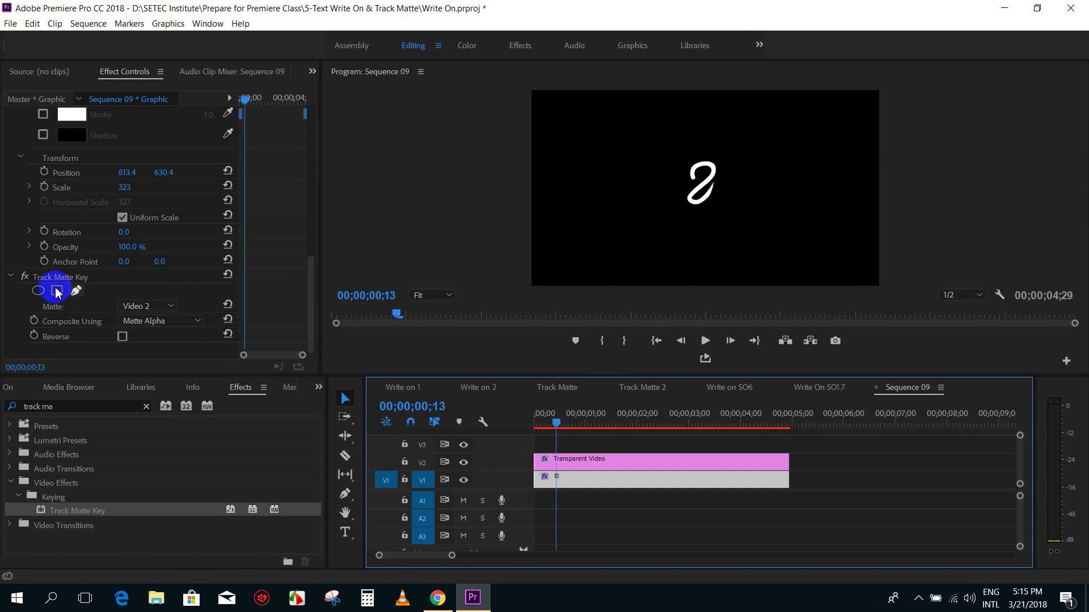
pyautogui.click(23, 277)
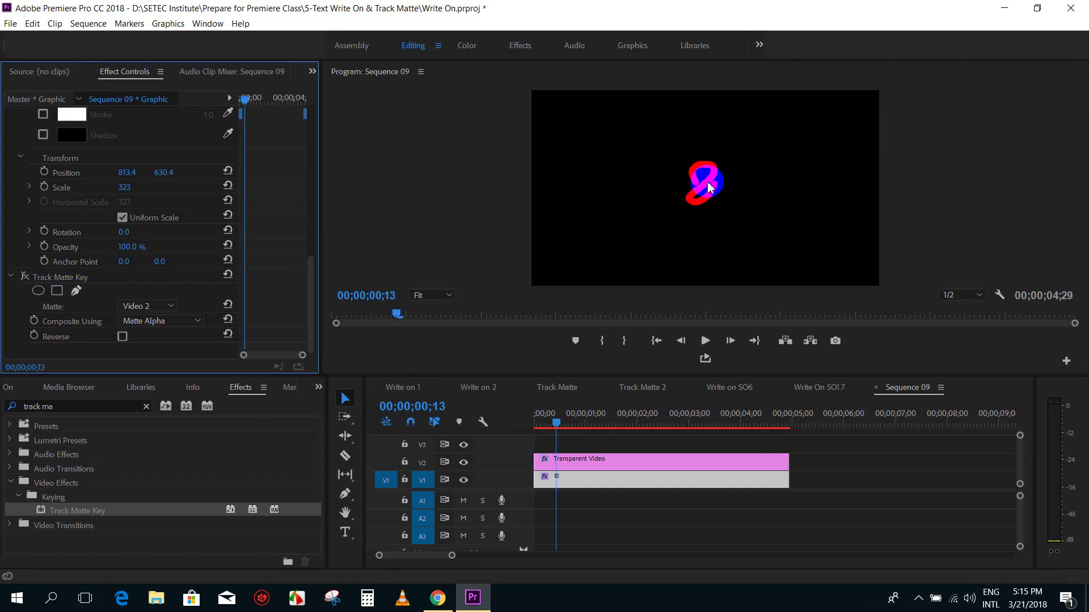
pyautogui.moveTo(714, 186); pyautogui.dragTo(692, 187)
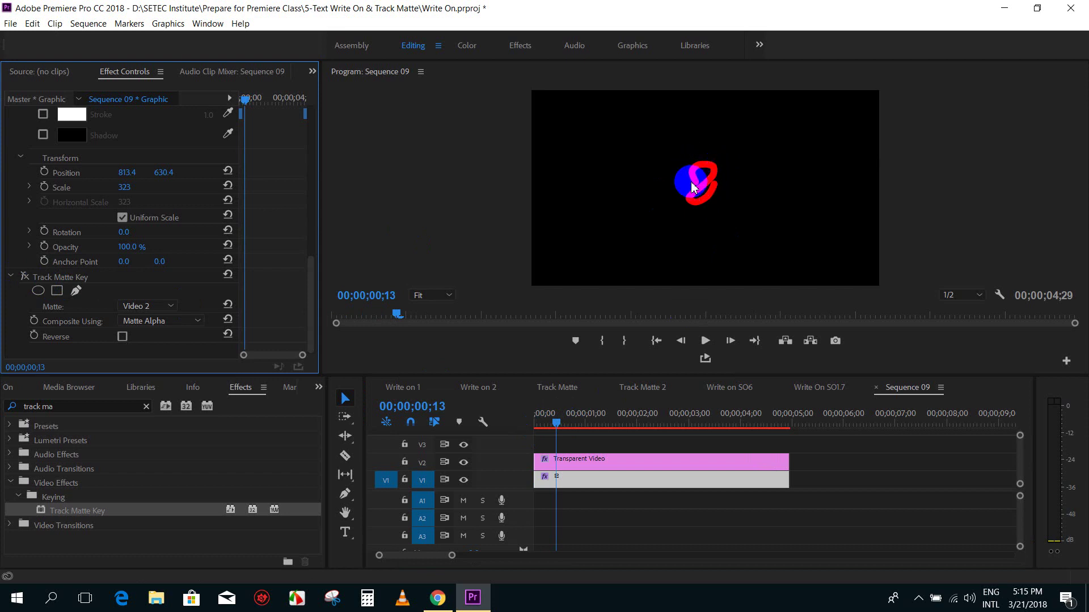
pyautogui.click(22, 278)
pyautogui.click(139, 271)
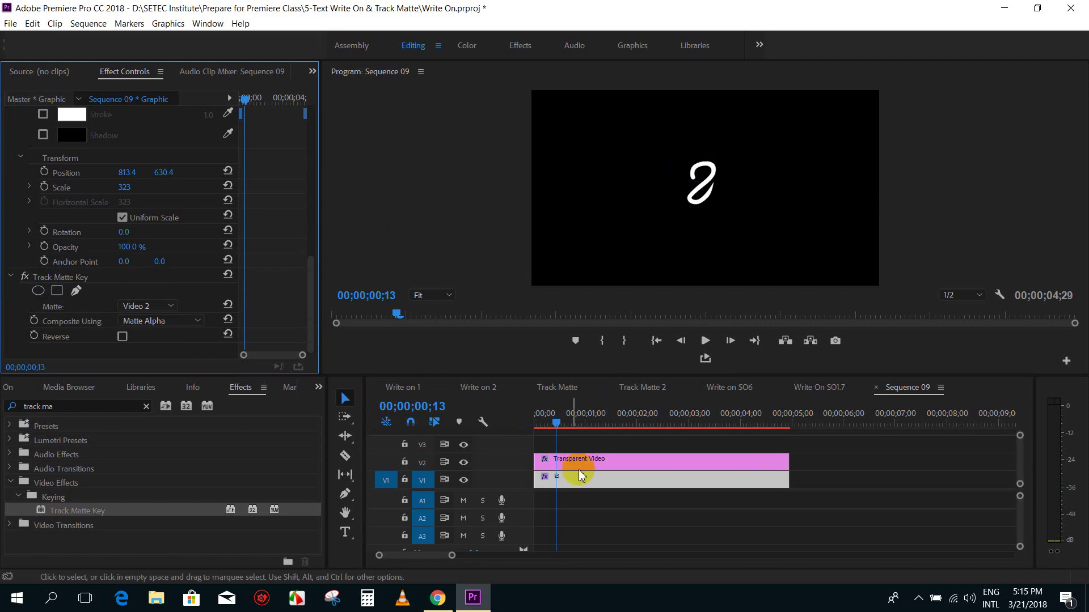
# Replay the write-on reveal from the first frame, then widen the Effect Controls panel
pyautogui.click(594, 461)
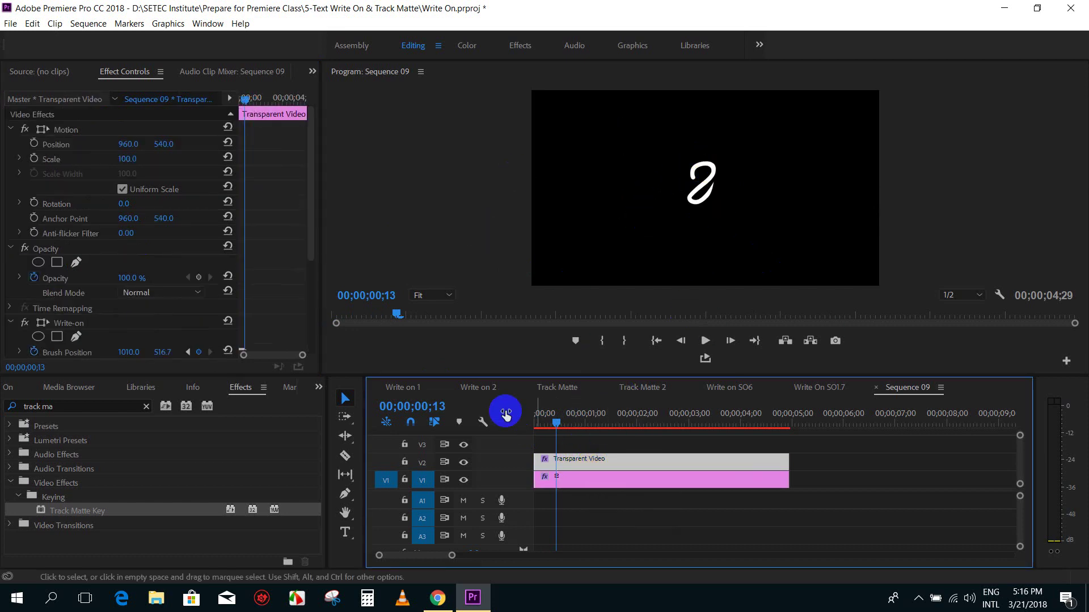
pyautogui.moveTo(542, 414); pyautogui.dragTo(515, 439)
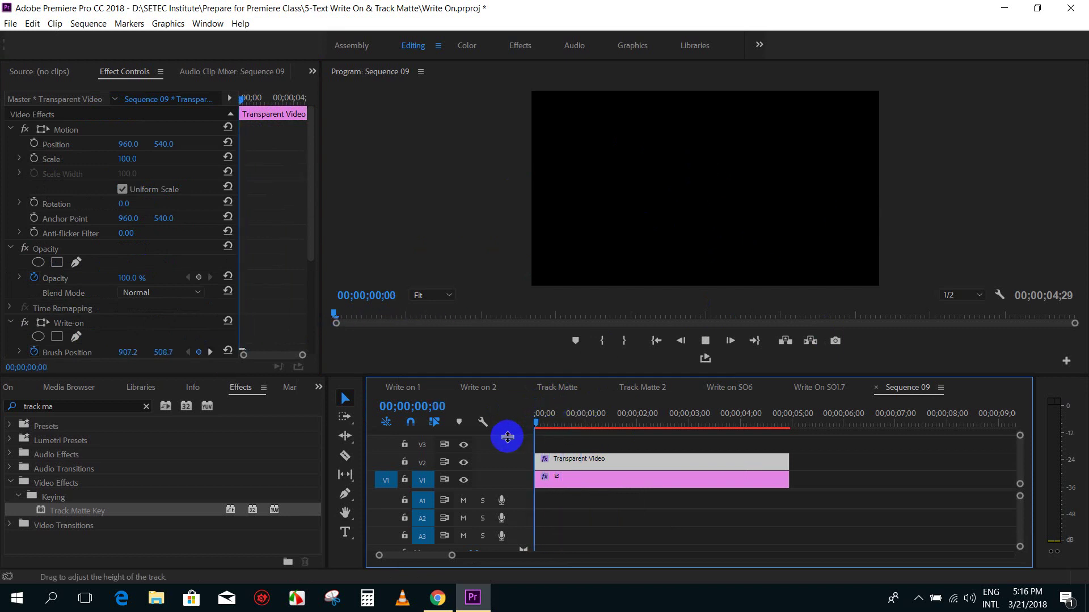
pyautogui.press('space')
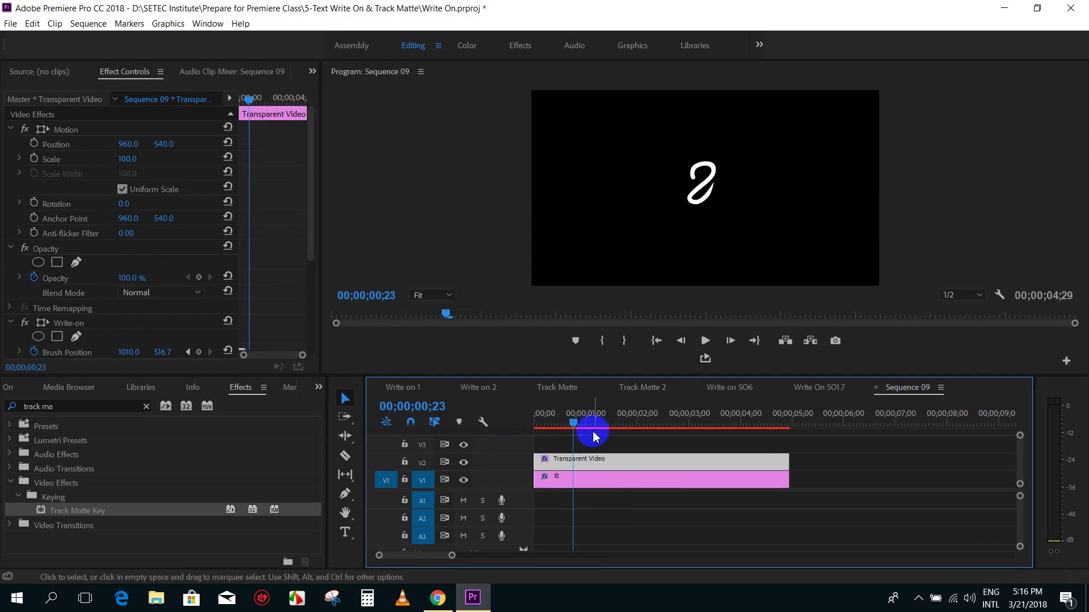
pyautogui.moveTo(545, 424)
pyautogui.mouseDown()
pyautogui.moveTo(526, 429)
pyautogui.moveTo(555, 432)
pyautogui.moveTo(533, 444)
pyautogui.mouseUp()
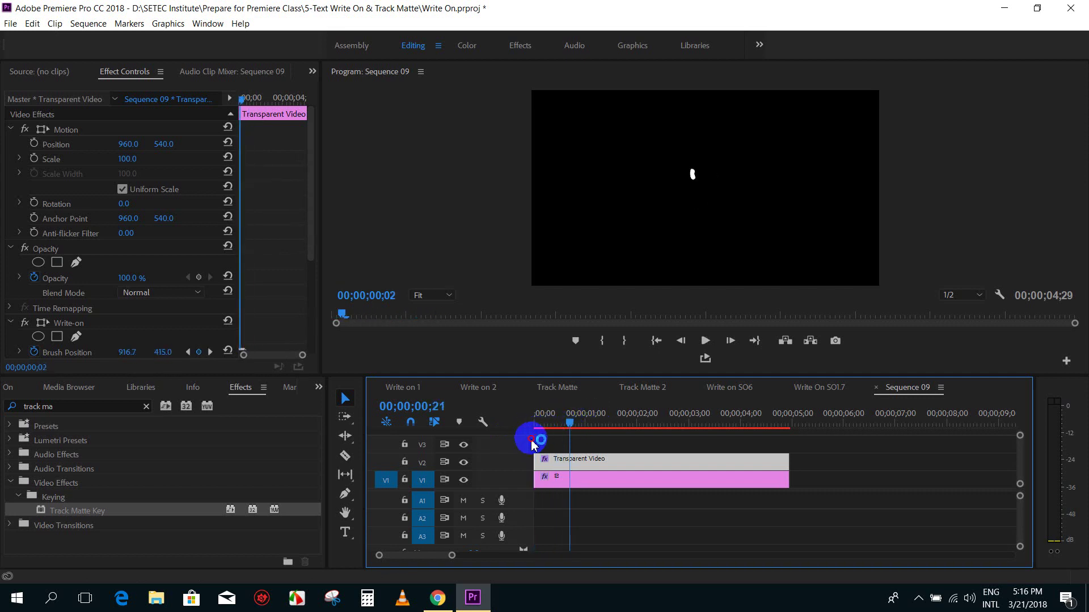
pyautogui.click(539, 420)
pyautogui.press('space')
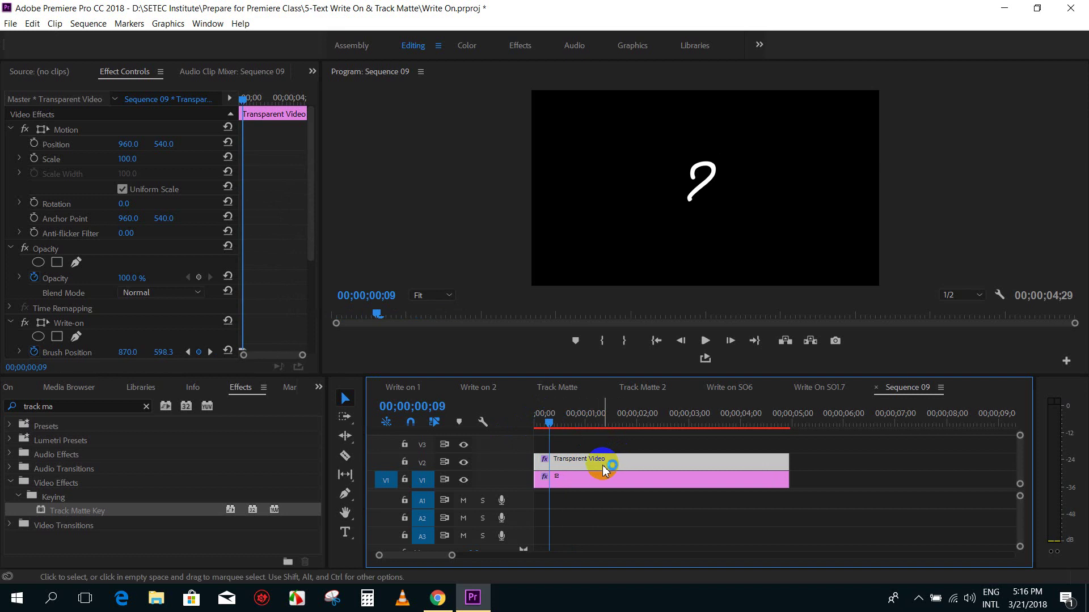
pyautogui.moveTo(322, 149); pyautogui.dragTo(375, 152)
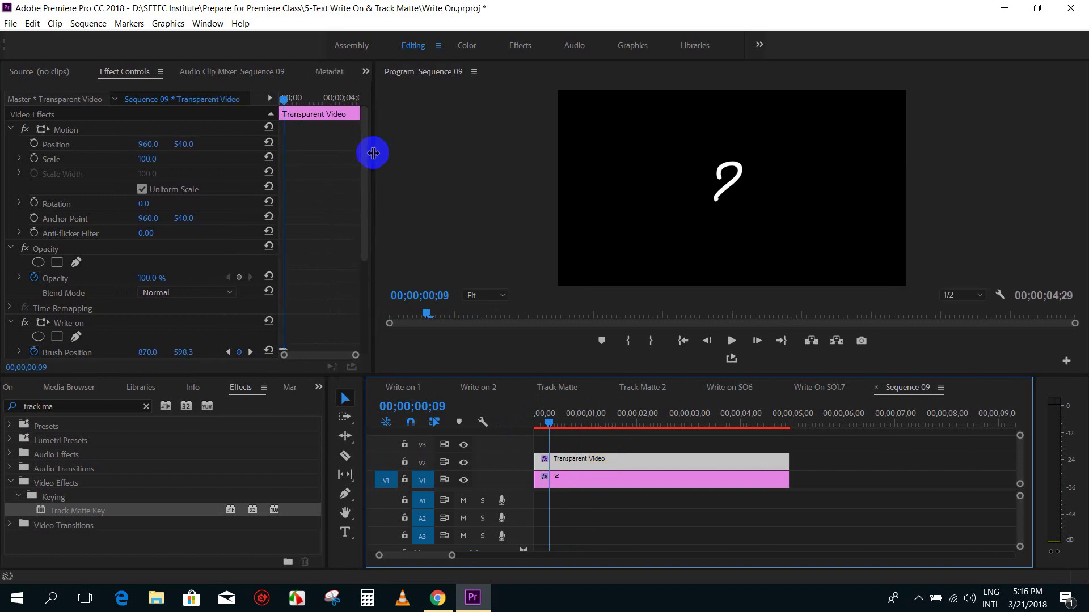
pyautogui.moveTo(365, 171); pyautogui.dragTo(366, 243)
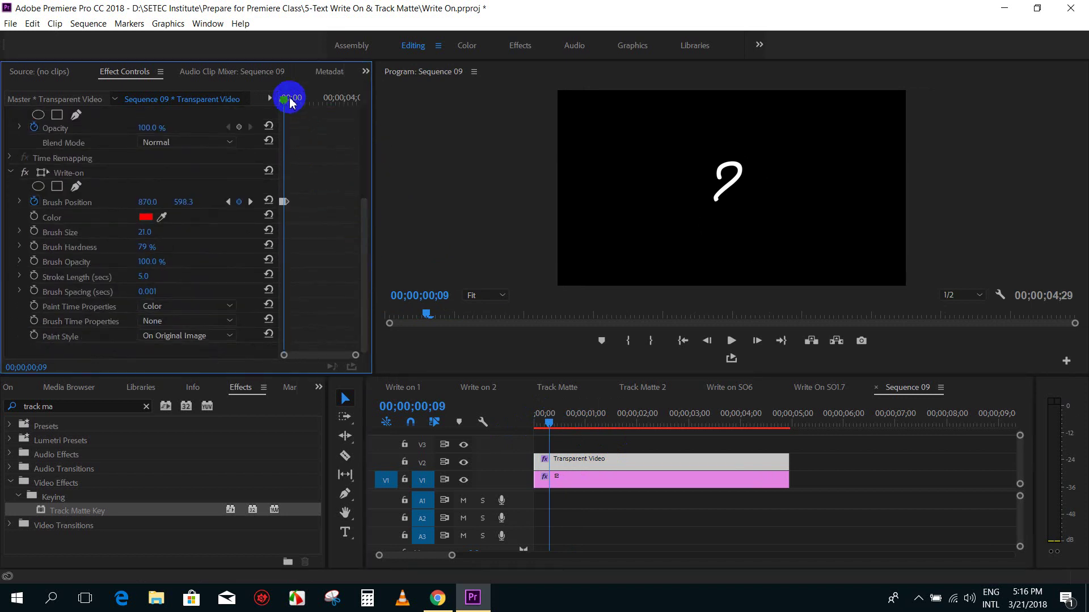
pyautogui.moveTo(289, 101); pyautogui.dragTo(277, 101)
pyautogui.press('=')
pyautogui.press('=')
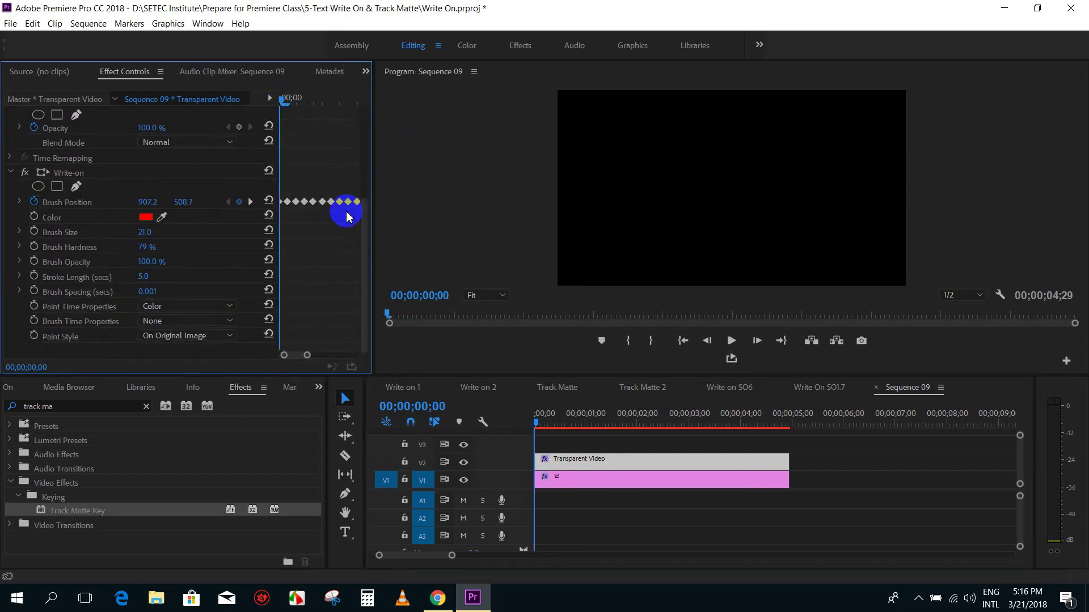
pyautogui.moveTo(343, 221); pyautogui.dragTo(294, 189)
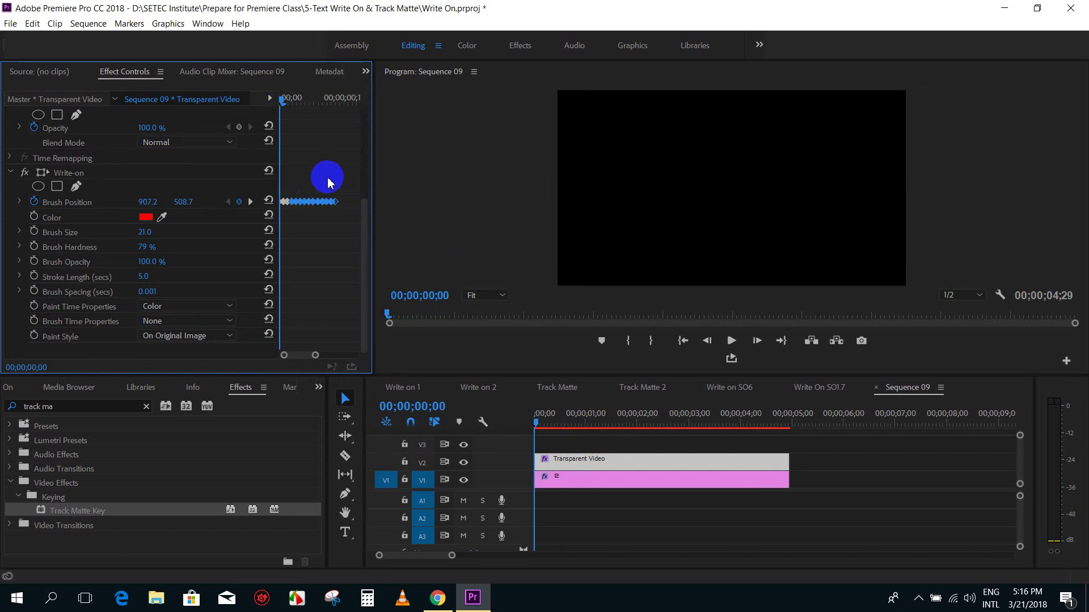
pyautogui.click(561, 440)
pyautogui.click(545, 426)
pyautogui.moveTo(546, 428)
pyautogui.mouseDown()
pyautogui.moveTo(523, 427)
pyautogui.moveTo(622, 428)
pyautogui.moveTo(562, 434)
pyautogui.mouseUp()
pyautogui.moveTo(856, 458)
pyautogui.mouseDown()
pyautogui.moveTo(554, 493)
pyautogui.moveTo(537, 480)
pyautogui.moveTo(563, 476)
pyautogui.mouseUp()
pyautogui.click(822, 452)
pyautogui.click(558, 419)
pyautogui.moveTo(558, 420)
pyautogui.mouseDown()
pyautogui.moveTo(570, 424)
pyautogui.moveTo(522, 436)
pyautogui.mouseUp()
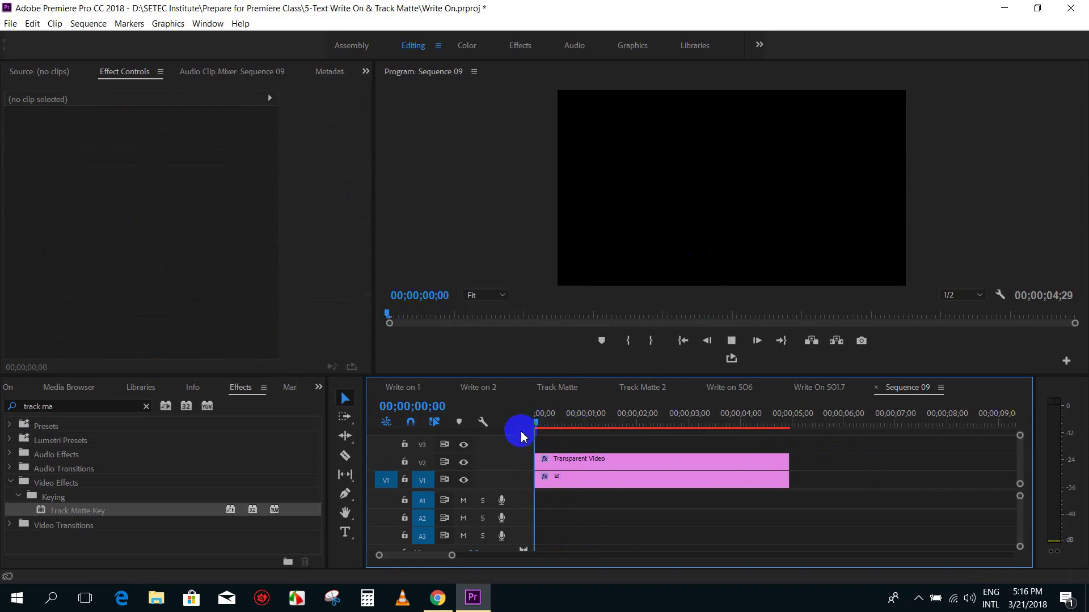
# Inspect the Transparent Video and text clips on V1 and V2 near frame 00;00;00;20
pyautogui.moveTo(576, 428); pyautogui.dragTo(569, 431)
pyautogui.click(624, 461)
pyautogui.click(838, 469)
pyautogui.click(735, 473)
pyautogui.click(737, 463)
pyautogui.click(833, 462)
pyautogui.rightClick(710, 463)
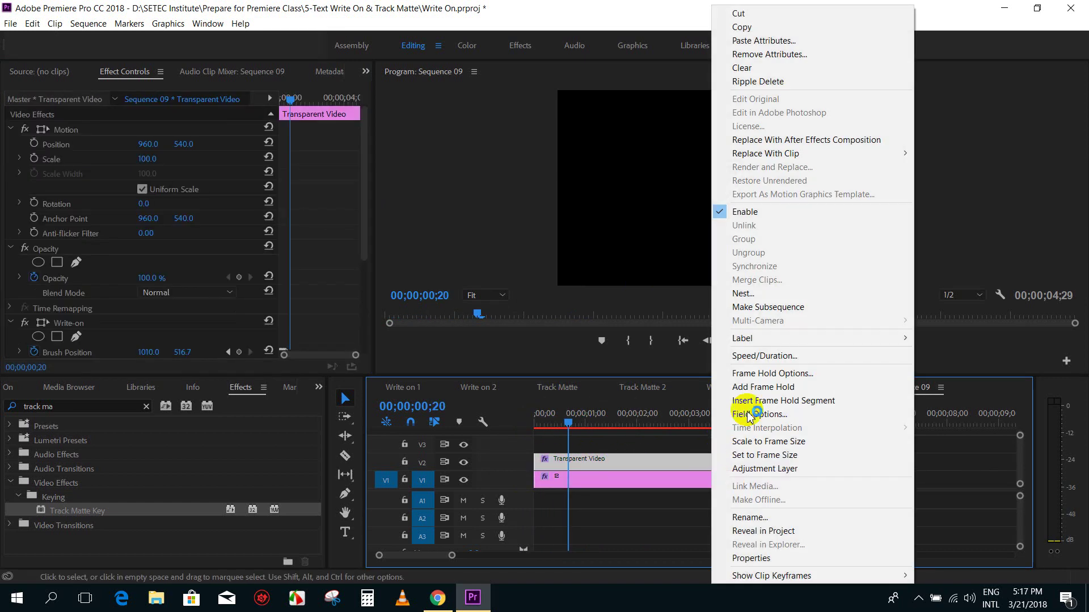
pyautogui.click(665, 482)
pyautogui.click(647, 482)
pyautogui.click(882, 448)
pyautogui.moveTo(581, 425); pyautogui.dragTo(535, 420)
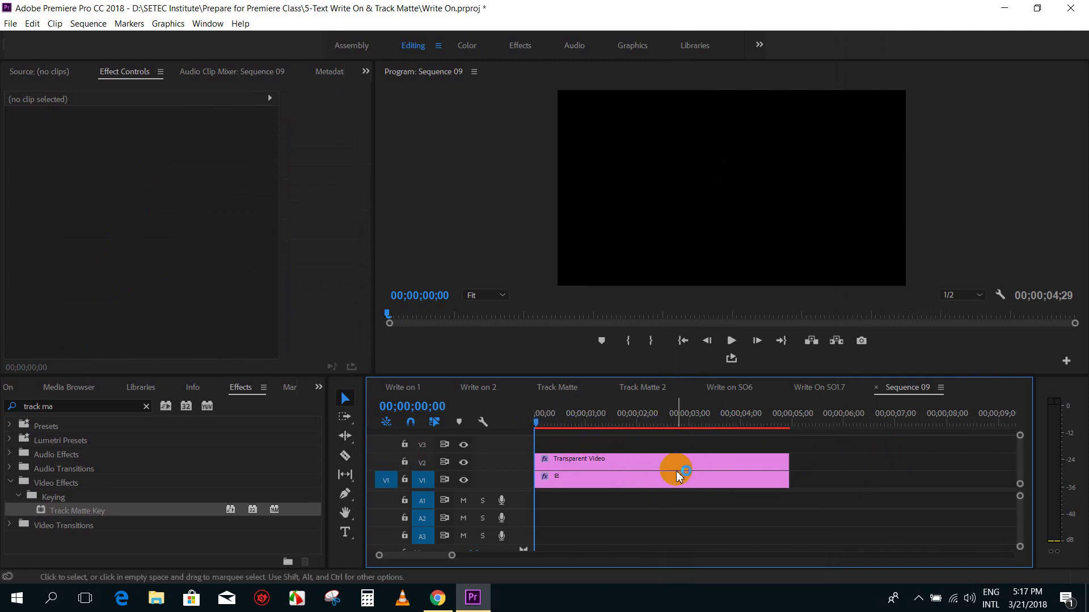
# Select both clips and nest them under the name Nested Sequence 06
pyautogui.moveTo(846, 462); pyautogui.dragTo(559, 475)
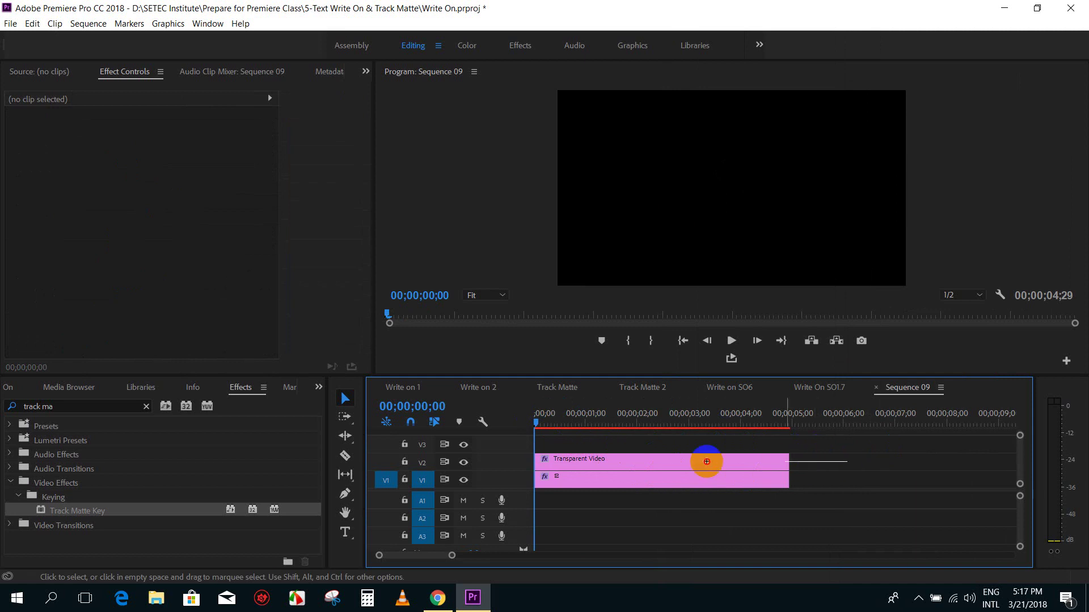
pyautogui.rightClick(573, 471)
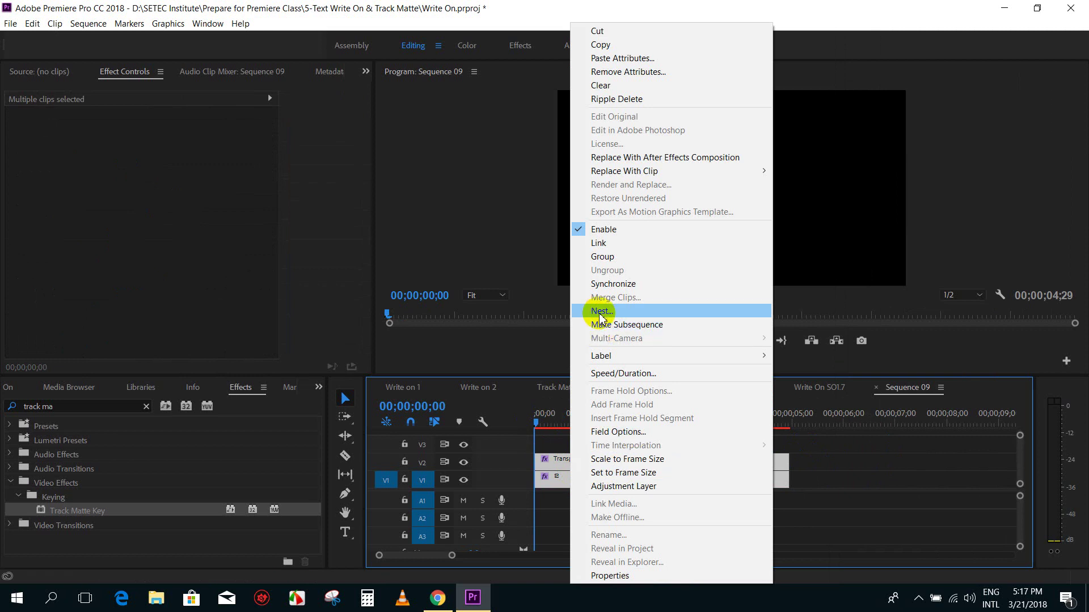
pyautogui.click(636, 317)
pyautogui.moveTo(590, 287); pyautogui.dragTo(467, 293)
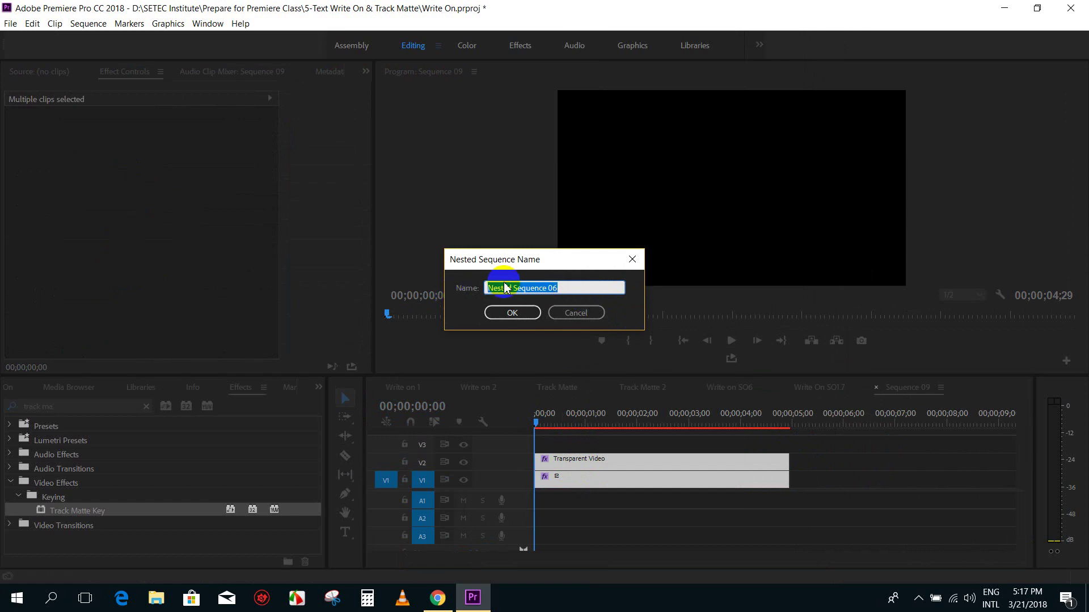
pyautogui.click(523, 316)
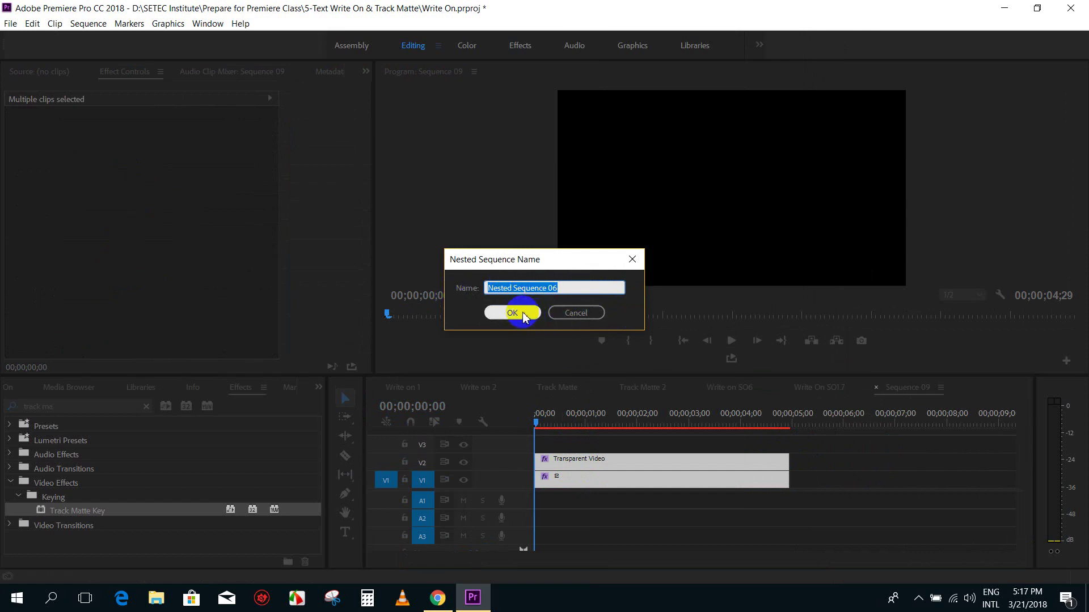
pyautogui.click(627, 450)
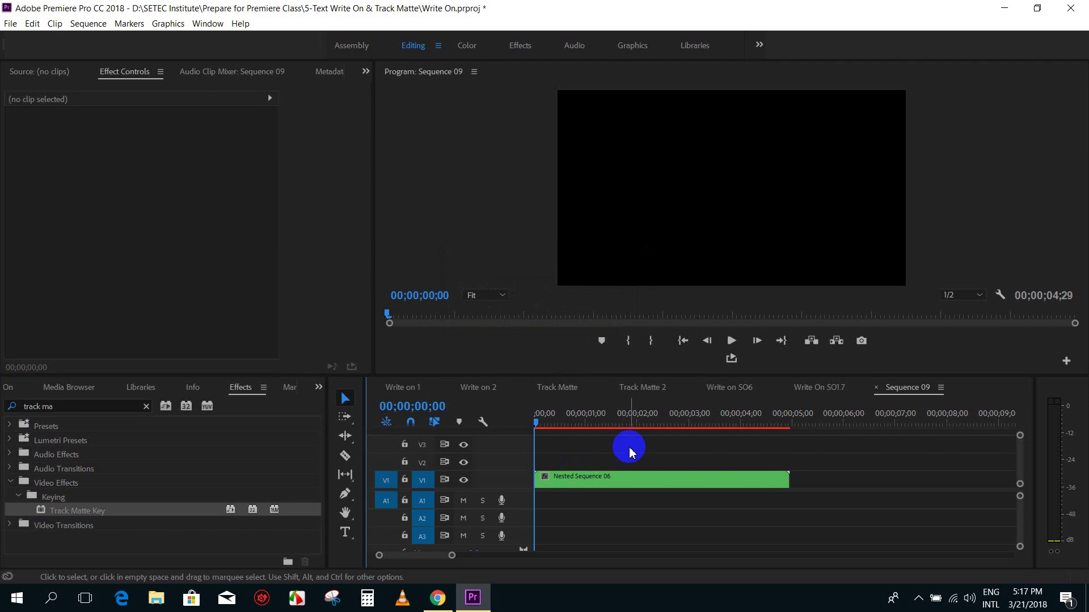
pyautogui.click(570, 485)
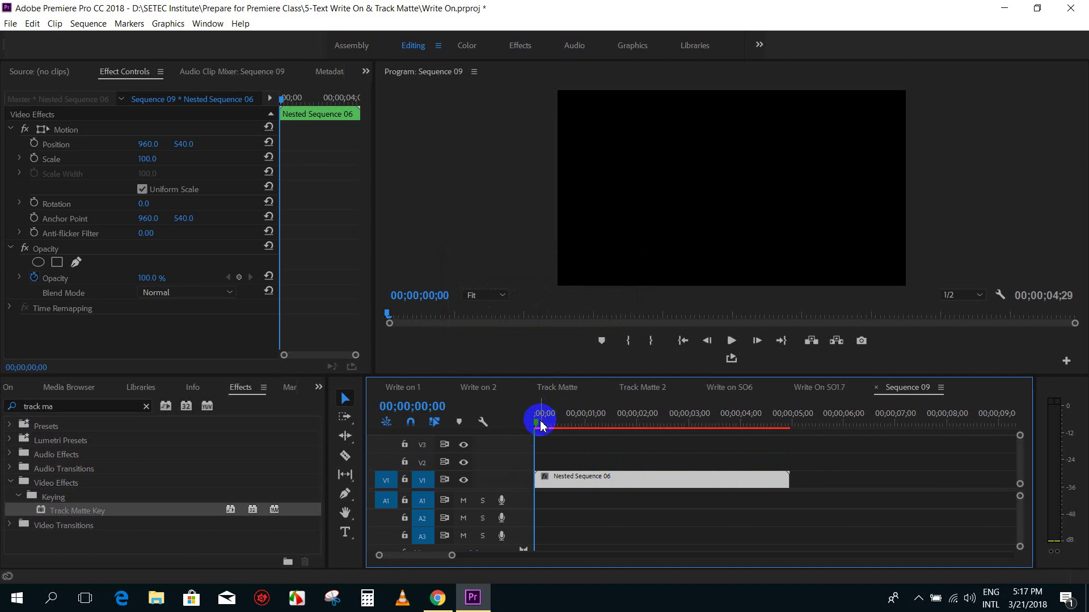
# Slow the Nested Sequence 06 clip to 50% speed and play it back
pyautogui.moveTo(541, 425); pyautogui.dragTo(535, 420)
pyautogui.click(554, 476)
pyautogui.rightClick(559, 487)
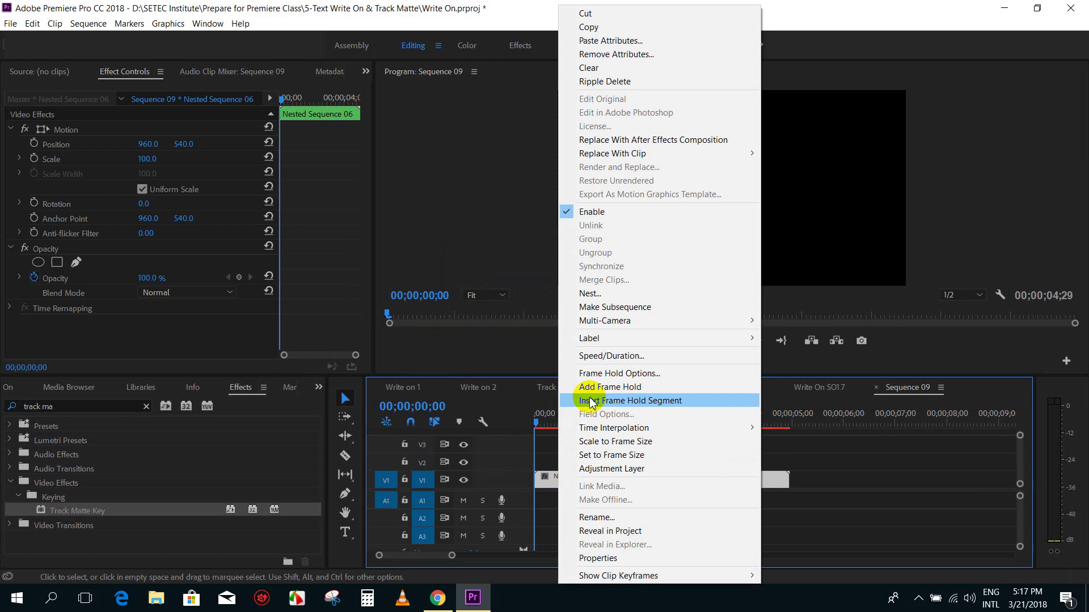
pyautogui.click(591, 415)
pyautogui.click(527, 238)
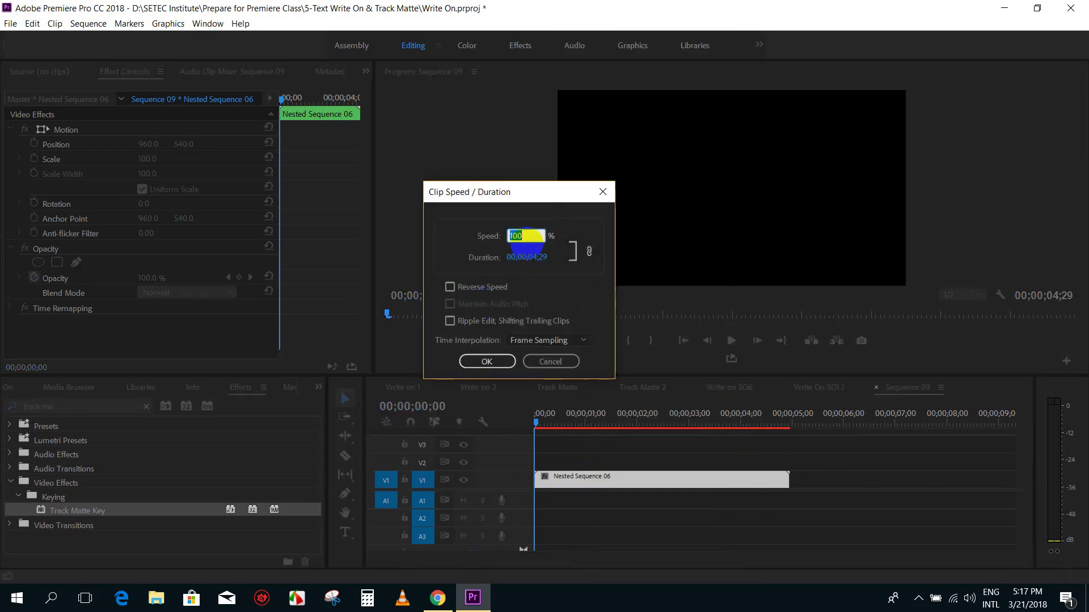
pyautogui.write('50')
pyautogui.press('Return')
pyautogui.press('space')
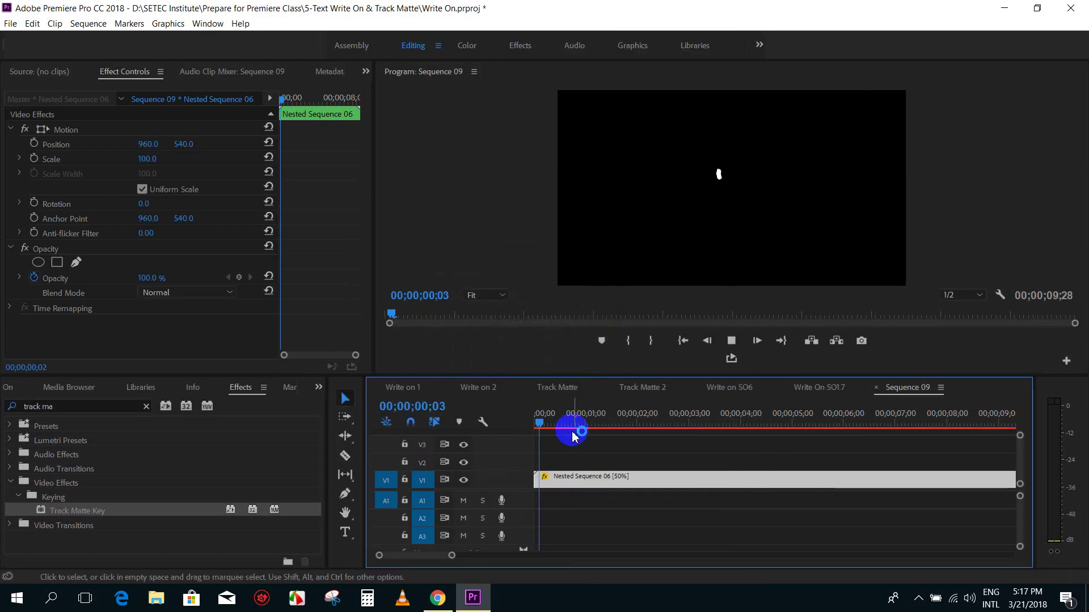
pyautogui.press('space')
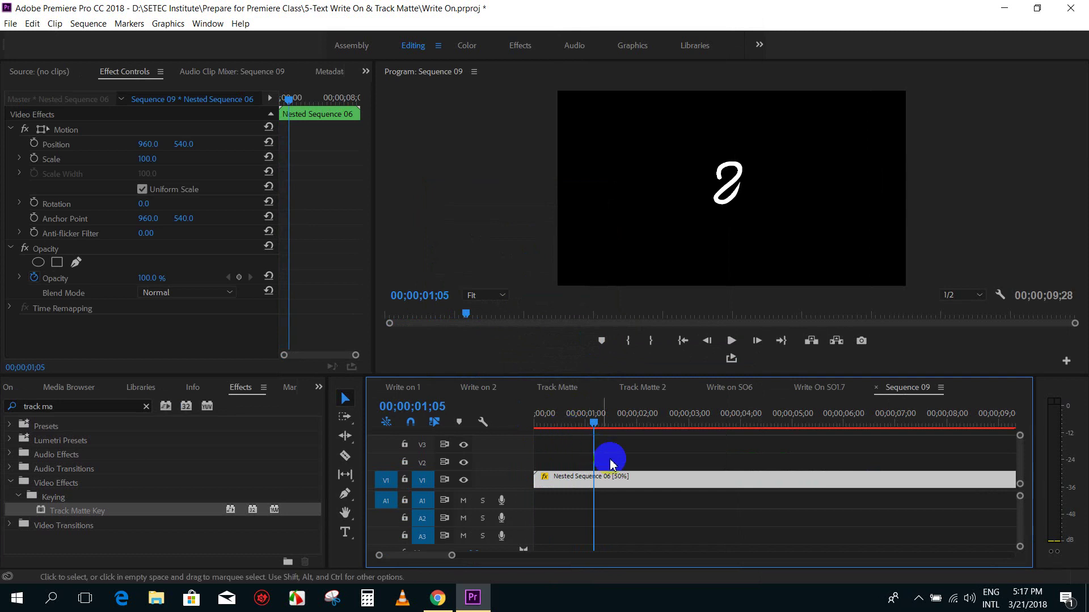
# Change the nested clip's speed again to a faster rate and preview the timing
pyautogui.press('-')
pyautogui.click(547, 425)
pyautogui.moveTo(551, 429); pyautogui.dragTo(536, 426)
pyautogui.rightClick(559, 480)
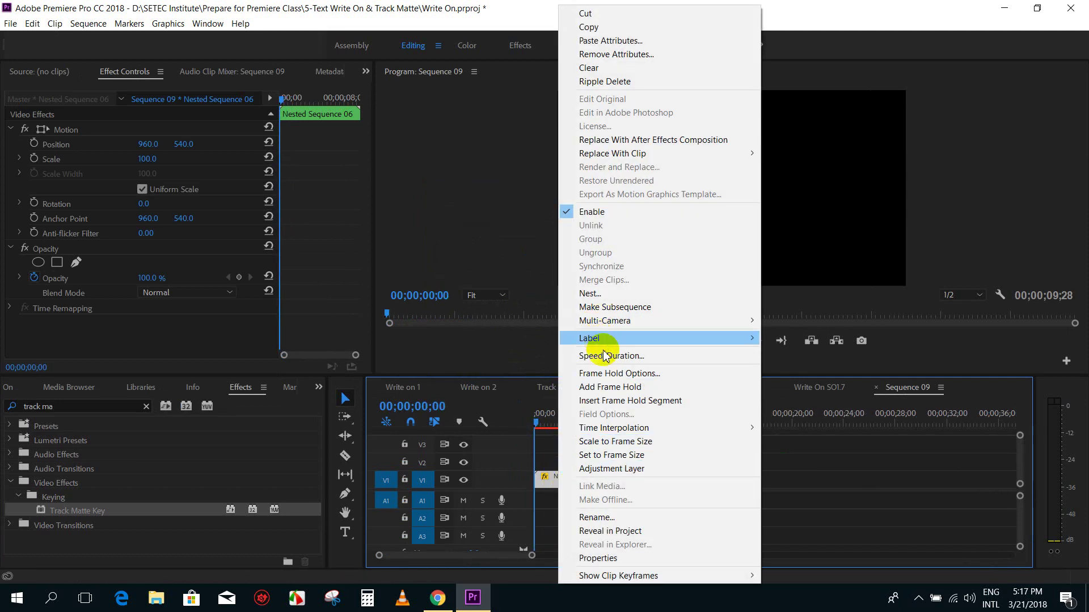
pyautogui.click(606, 355)
pyautogui.write('200')
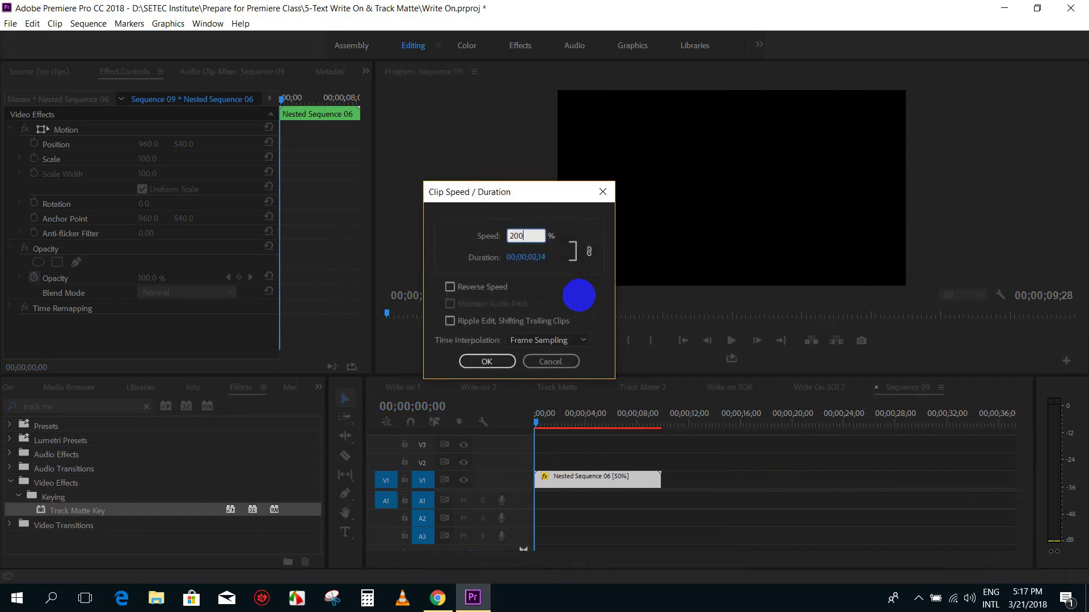
pyautogui.press('Return')
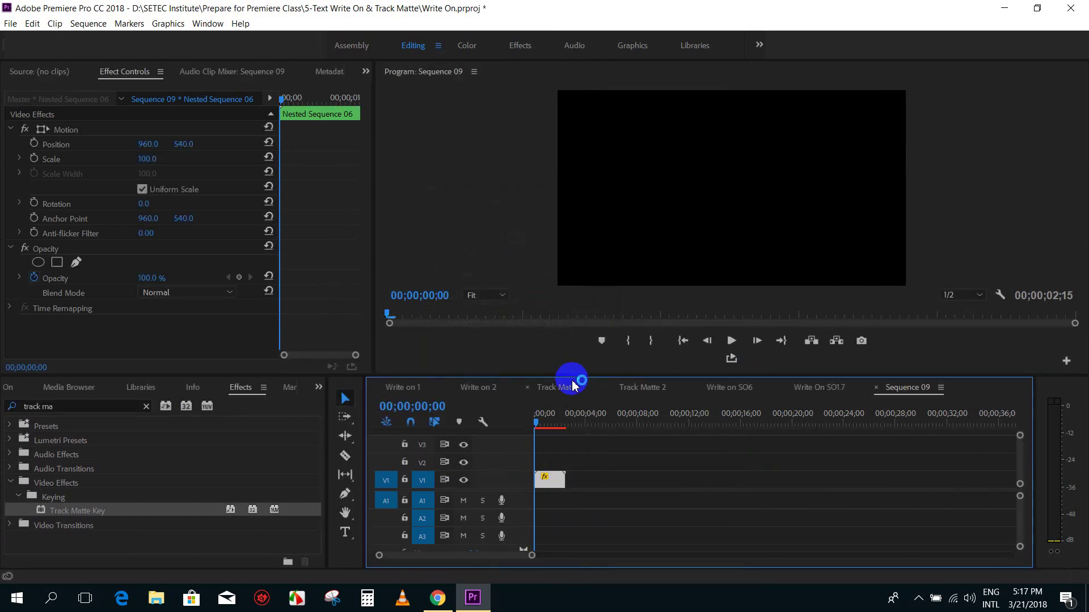
pyautogui.press('=')
pyautogui.press('=')
pyautogui.press('=')
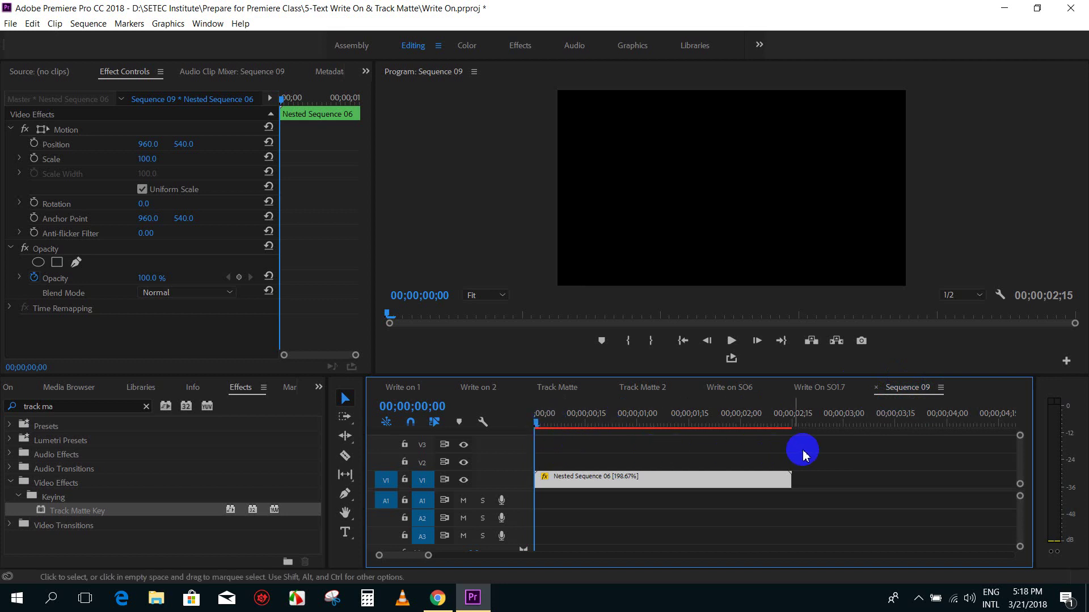
pyautogui.press('space')
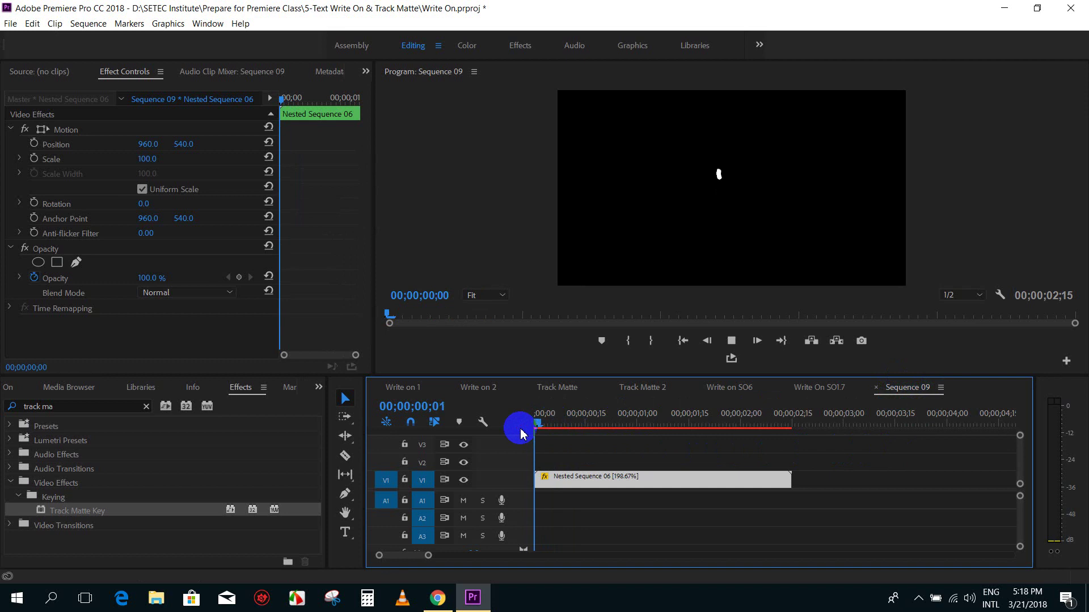
# Return the clip to 100% speed so it runs the full 00;00;04;29
pyautogui.rightClick(662, 477)
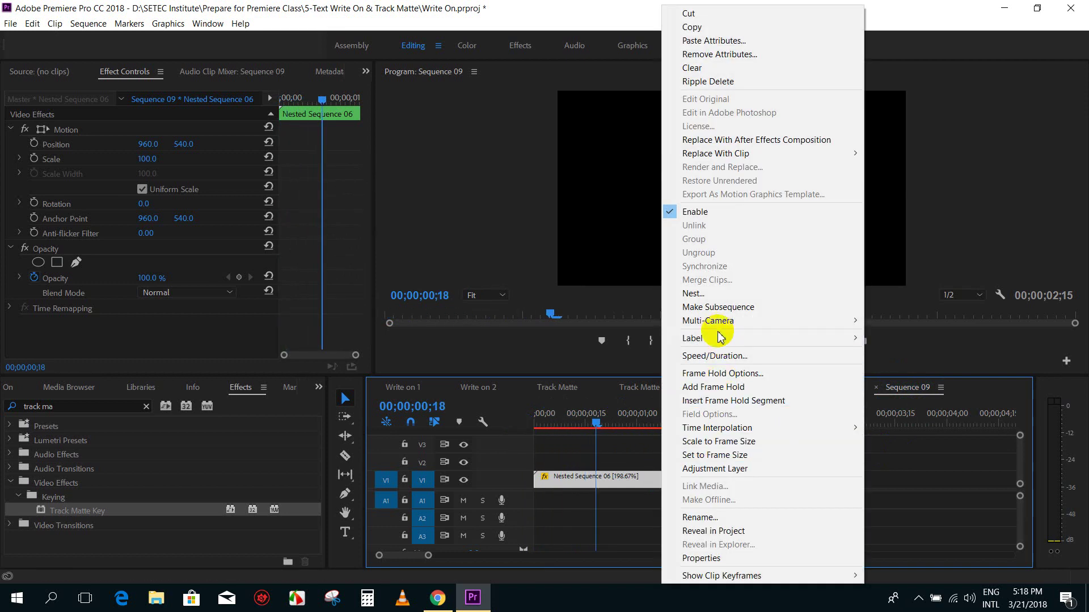
pyautogui.click(703, 356)
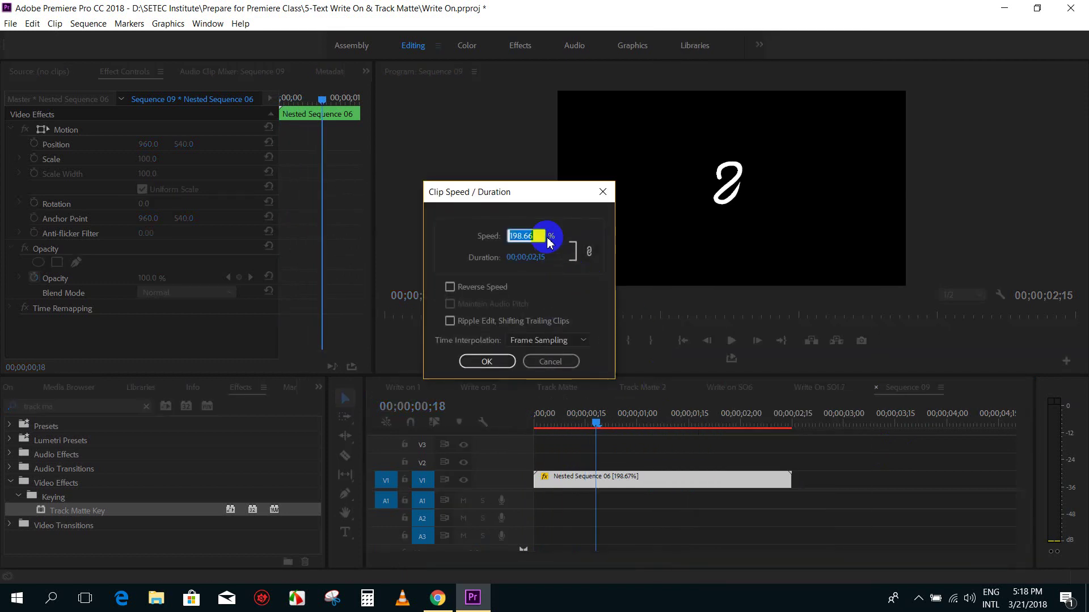
pyautogui.press('Return')
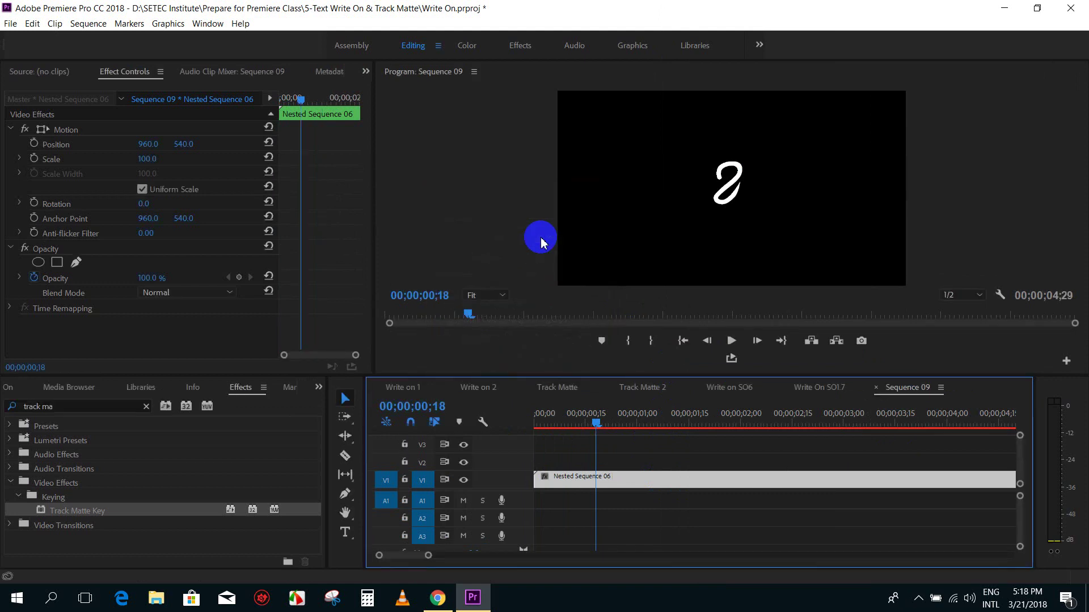
pyautogui.press('-')
pyautogui.press('-')
pyautogui.press('-')
pyautogui.click(543, 422)
pyautogui.click(571, 482)
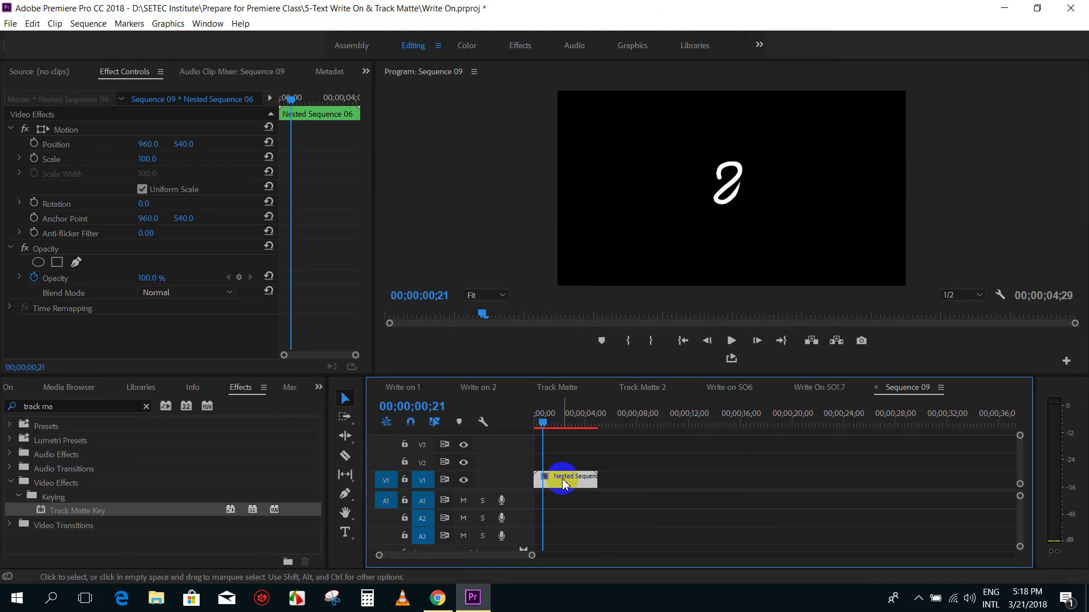
# Open Nested Sequence 06 in its own timeline and play its write-on animation from the start
pyautogui.doubleClick(563, 482)
pyautogui.click(937, 401)
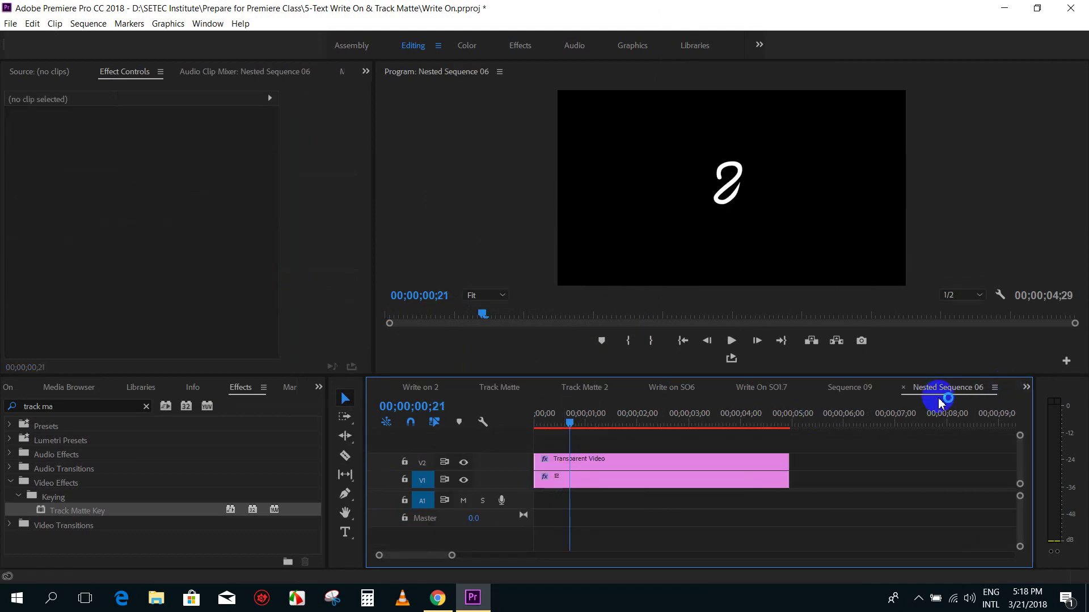
pyautogui.moveTo(548, 422)
pyautogui.mouseDown()
pyautogui.moveTo(584, 430)
pyautogui.moveTo(537, 426)
pyautogui.mouseUp()
pyautogui.press('space')
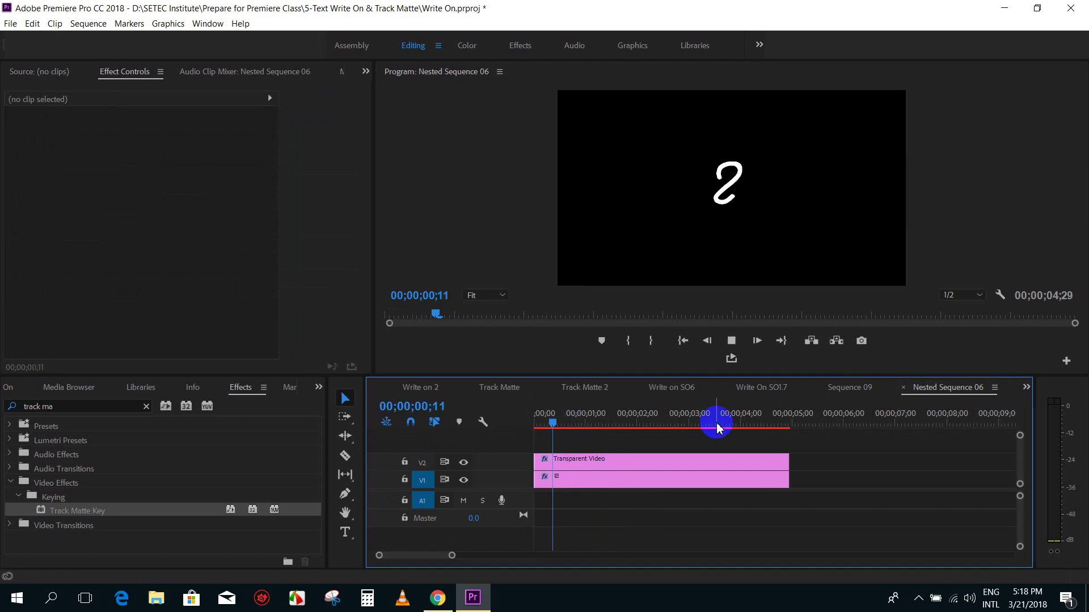
pyautogui.press('Home')
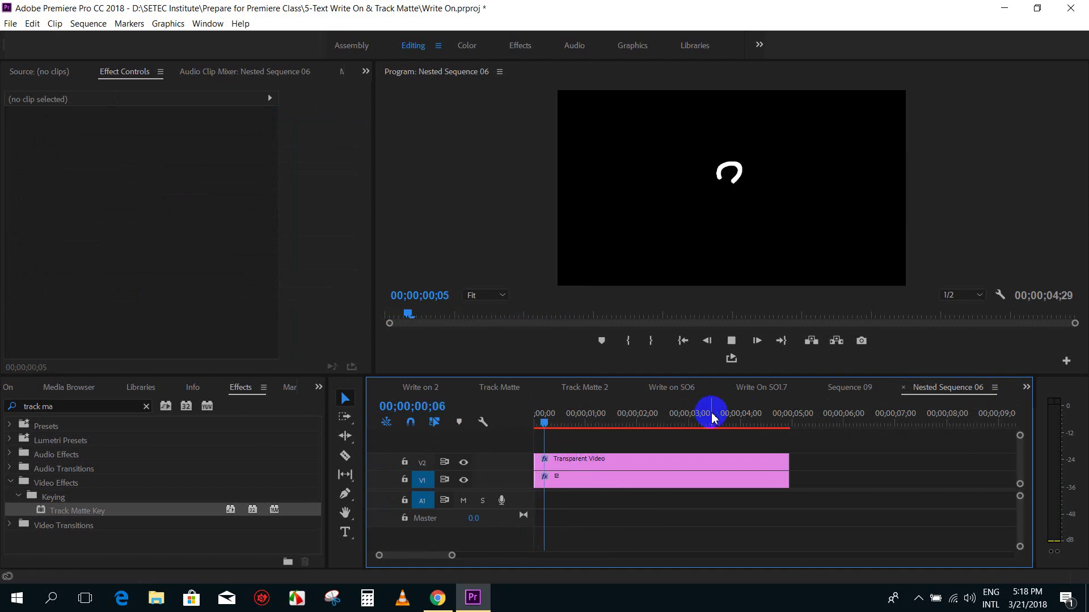
pyautogui.press('Home')
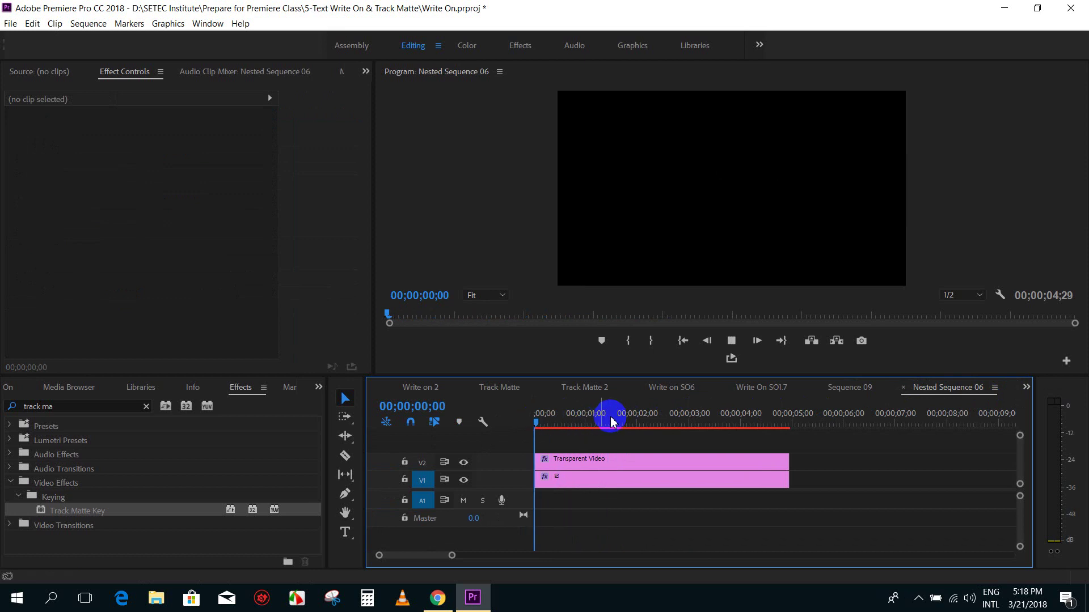
pyautogui.moveTo(553, 417); pyautogui.dragTo(563, 423)
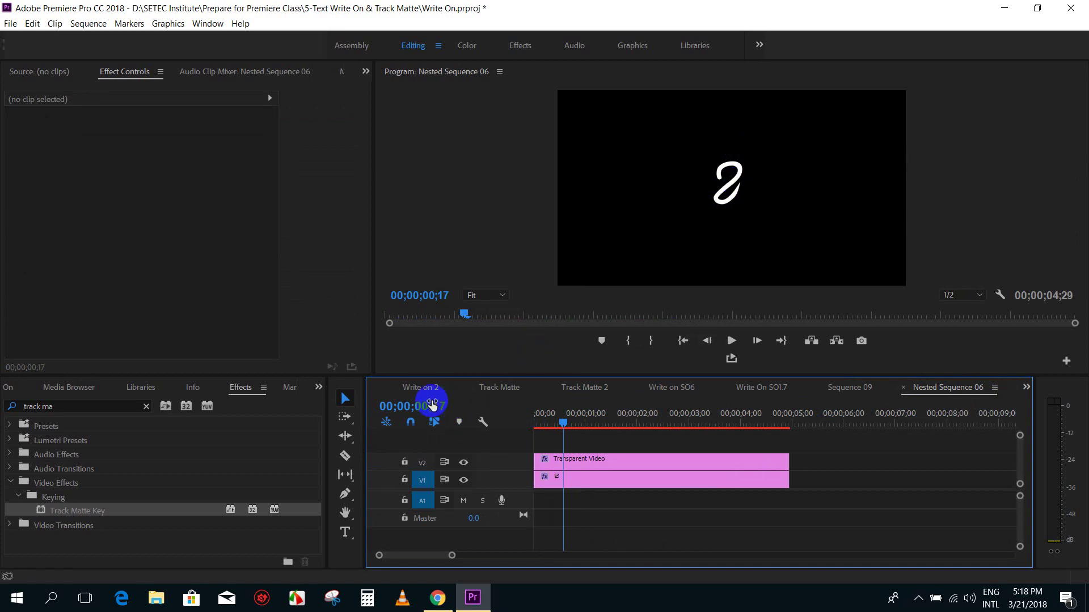
pyautogui.click(417, 388)
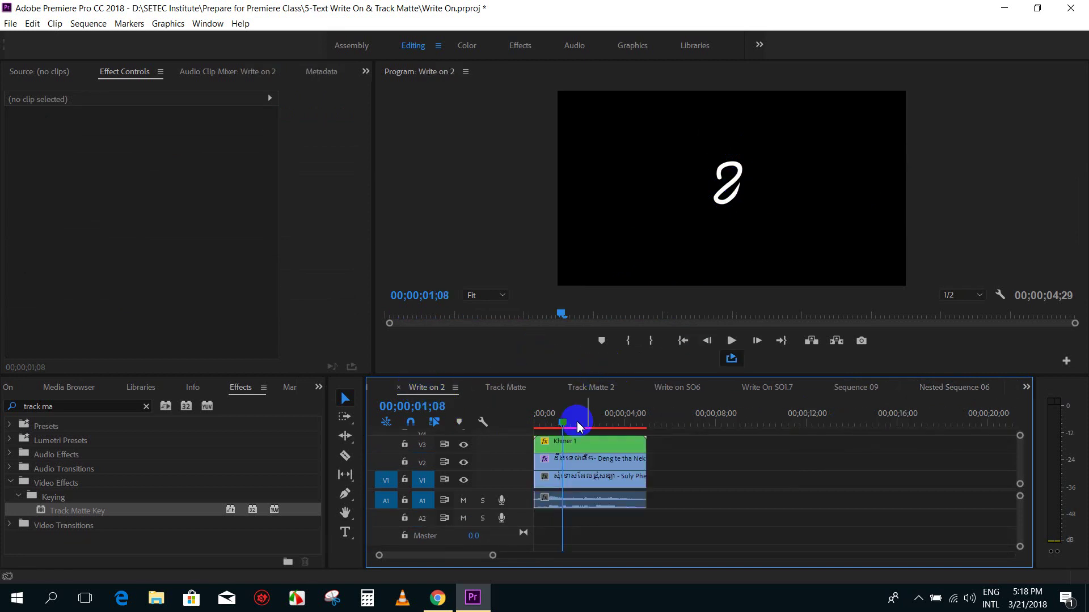
pyautogui.moveTo(570, 421); pyautogui.dragTo(538, 421)
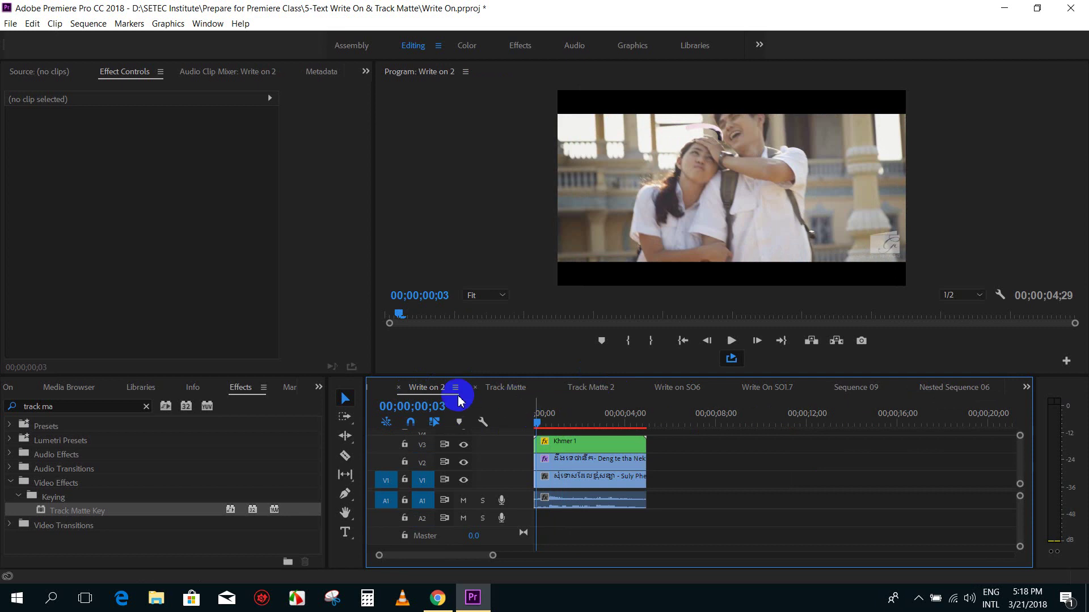
pyautogui.click(373, 390)
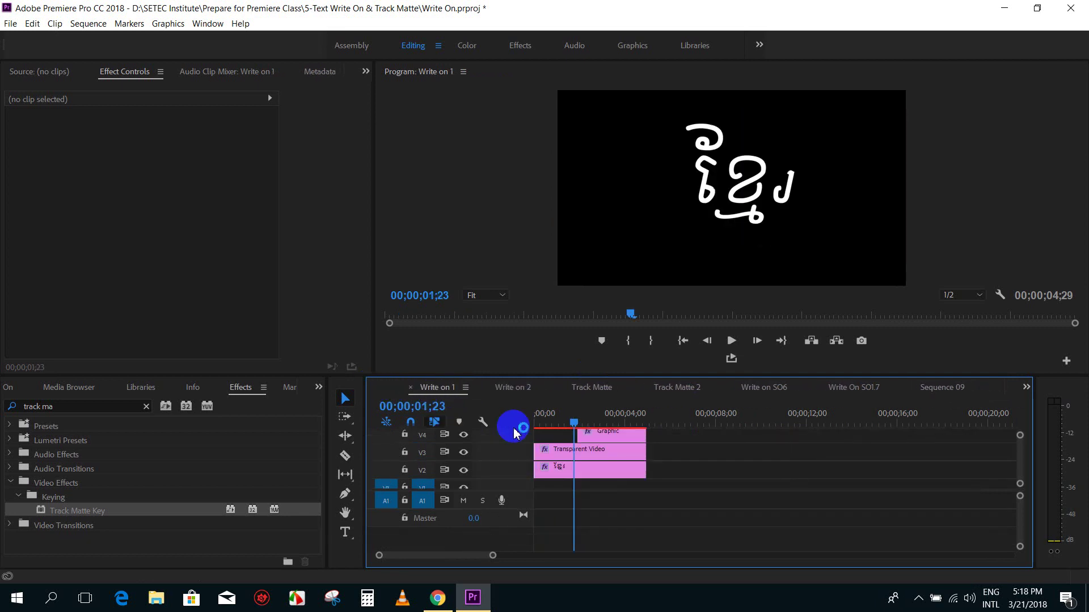
pyautogui.moveTo(545, 418)
pyautogui.mouseDown()
pyautogui.moveTo(538, 424)
pyautogui.moveTo(603, 427)
pyautogui.mouseUp()
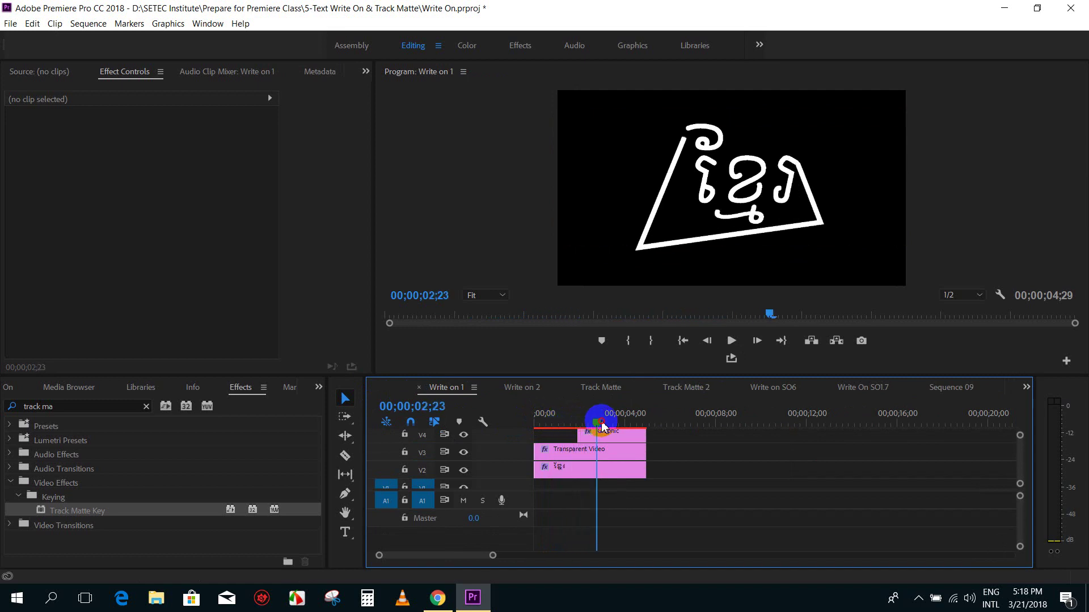
pyautogui.click(1025, 388)
pyautogui.moveTo(571, 425)
pyautogui.mouseDown()
pyautogui.moveTo(583, 430)
pyautogui.moveTo(546, 427)
pyautogui.mouseUp()
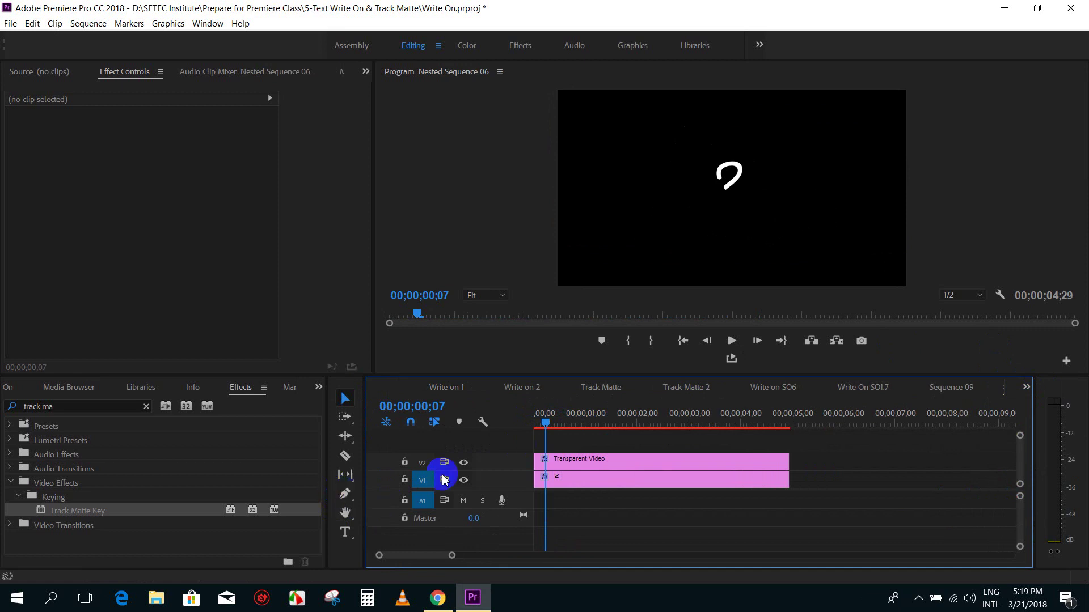
pyautogui.moveTo(541, 422); pyautogui.dragTo(554, 425)
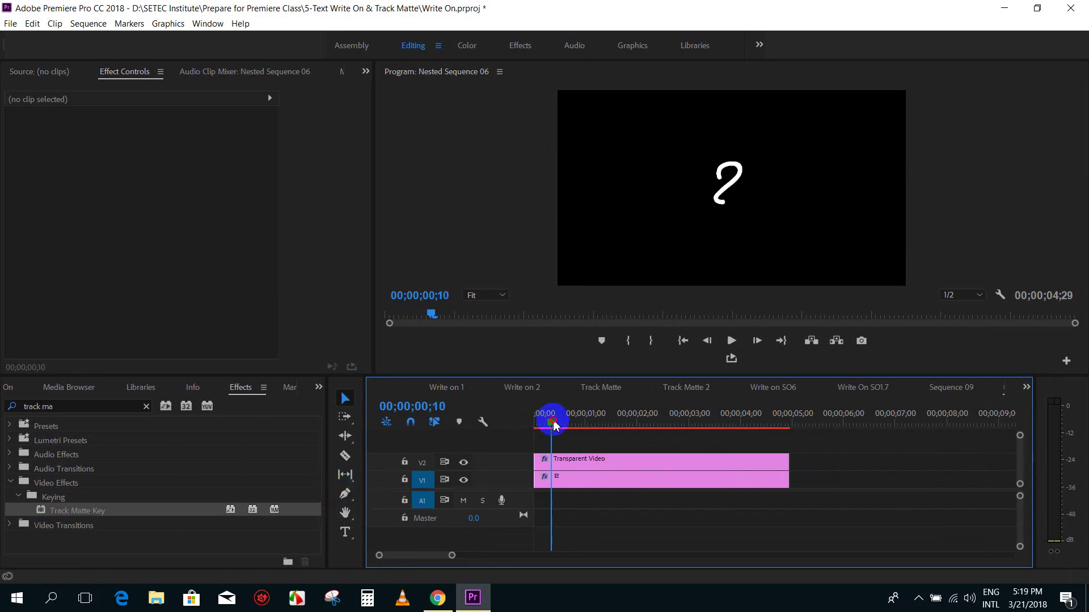
pyautogui.click(1036, 600)
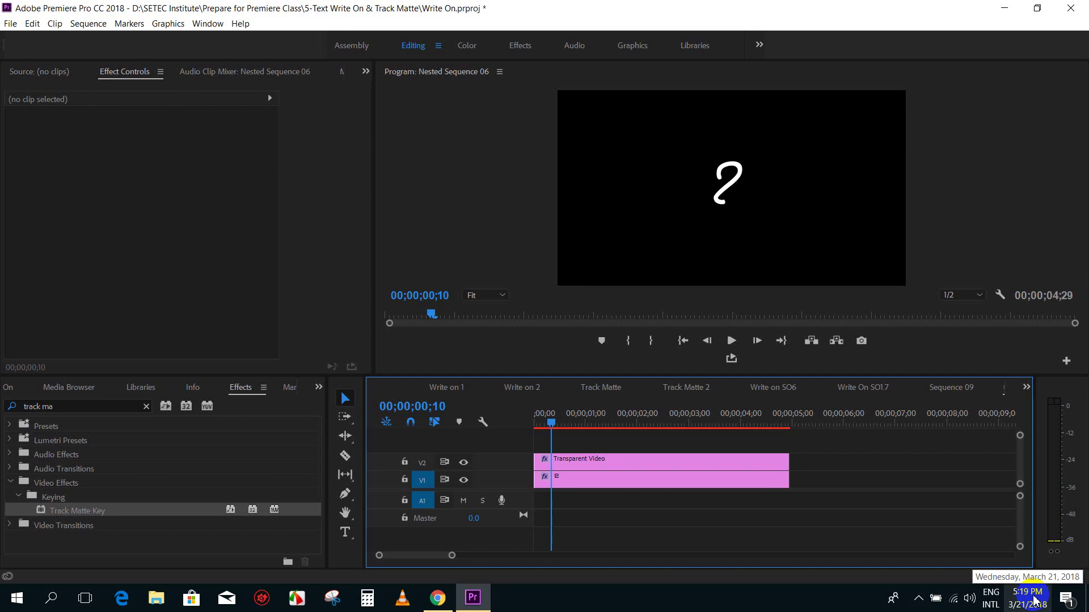
pyautogui.click(1034, 600)
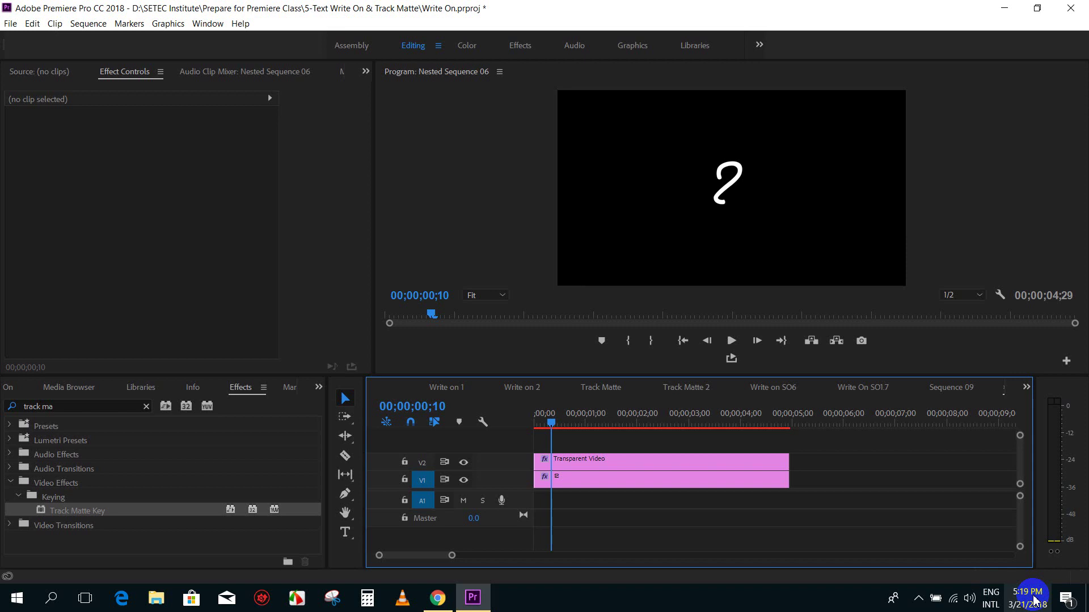
pyautogui.moveTo(552, 423)
pyautogui.mouseDown()
pyautogui.moveTo(536, 426)
pyautogui.moveTo(569, 427)
pyautogui.mouseUp()
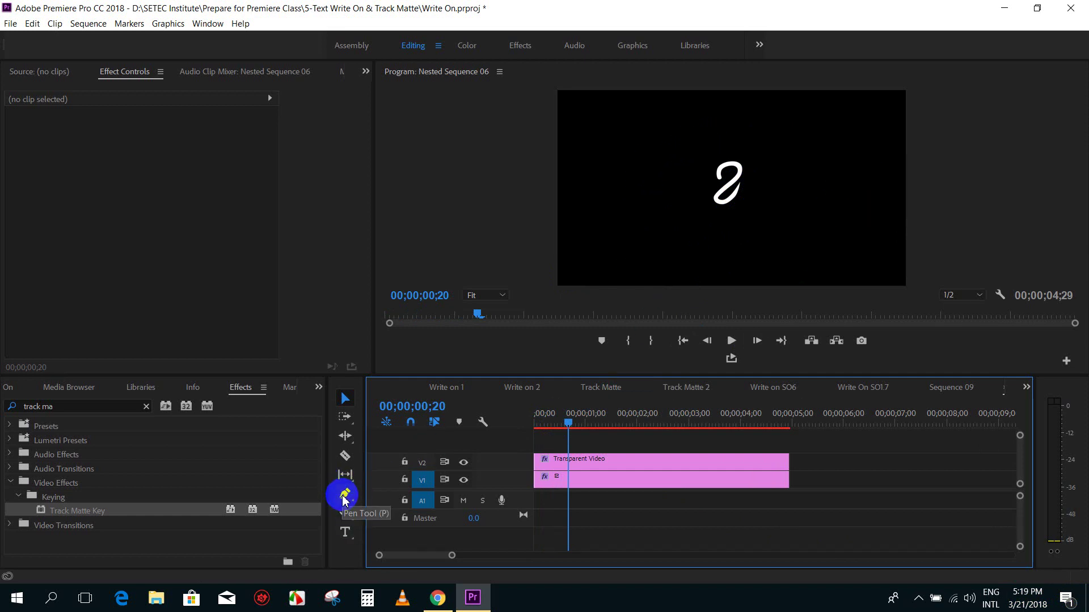
# Draw a three-point Pen path in the Program monitor at an early frame
pyautogui.moveTo(559, 427)
pyautogui.mouseDown()
pyautogui.moveTo(548, 436)
pyautogui.moveTo(557, 431)
pyautogui.mouseUp()
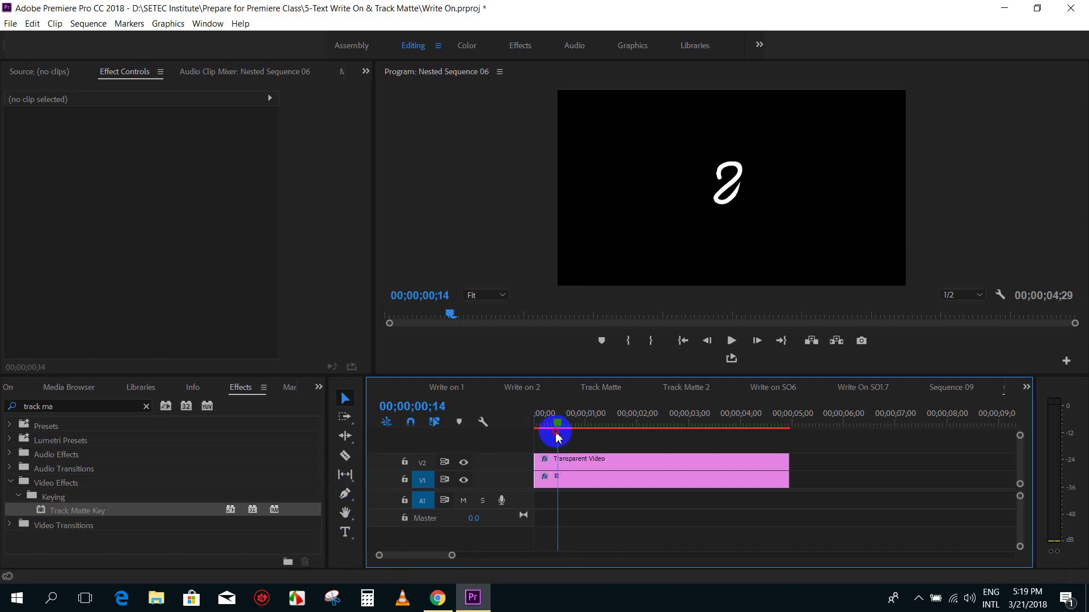
pyautogui.click(346, 496)
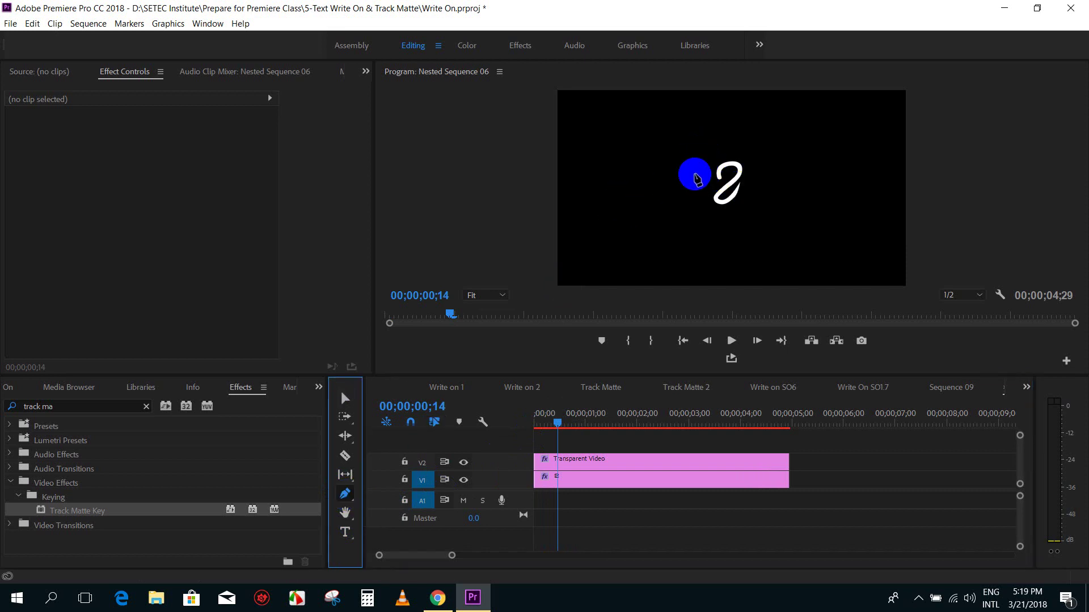
pyautogui.click(704, 151)
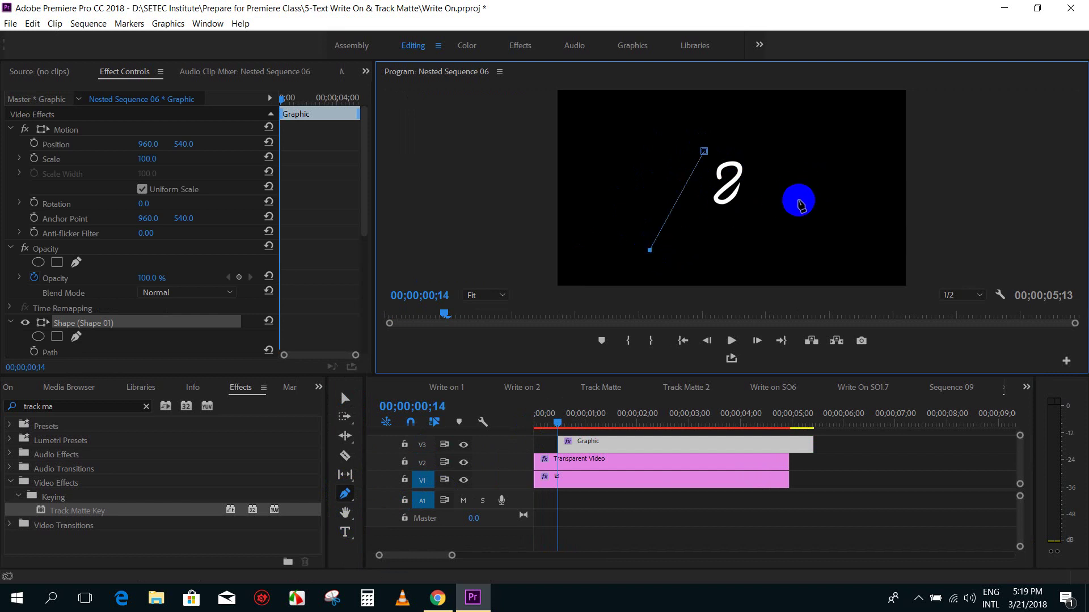
pyautogui.click(798, 194)
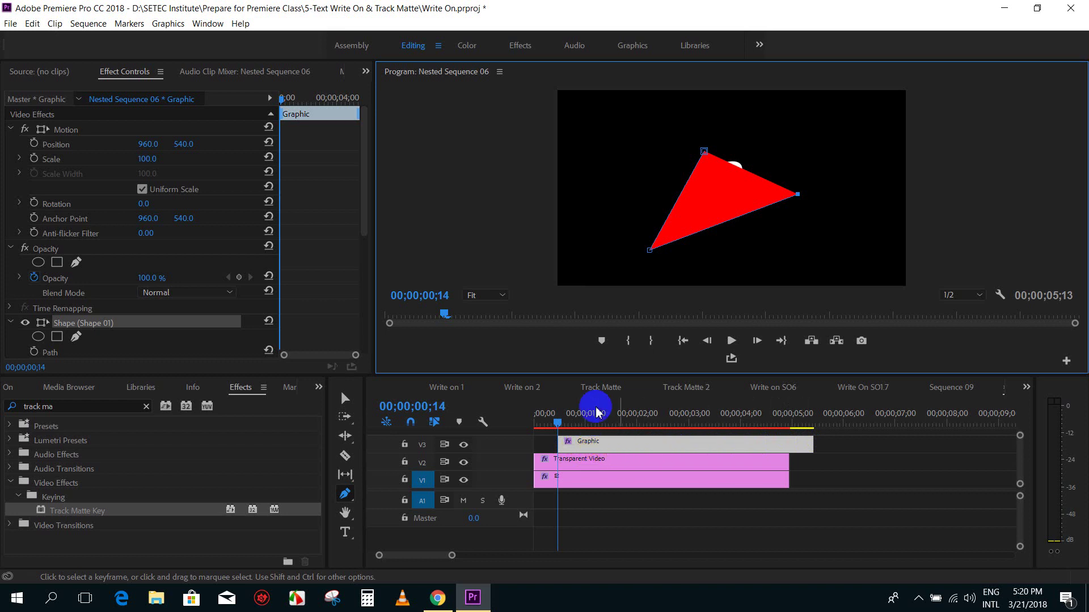
pyautogui.moveTo(364, 145); pyautogui.dragTo(374, 233)
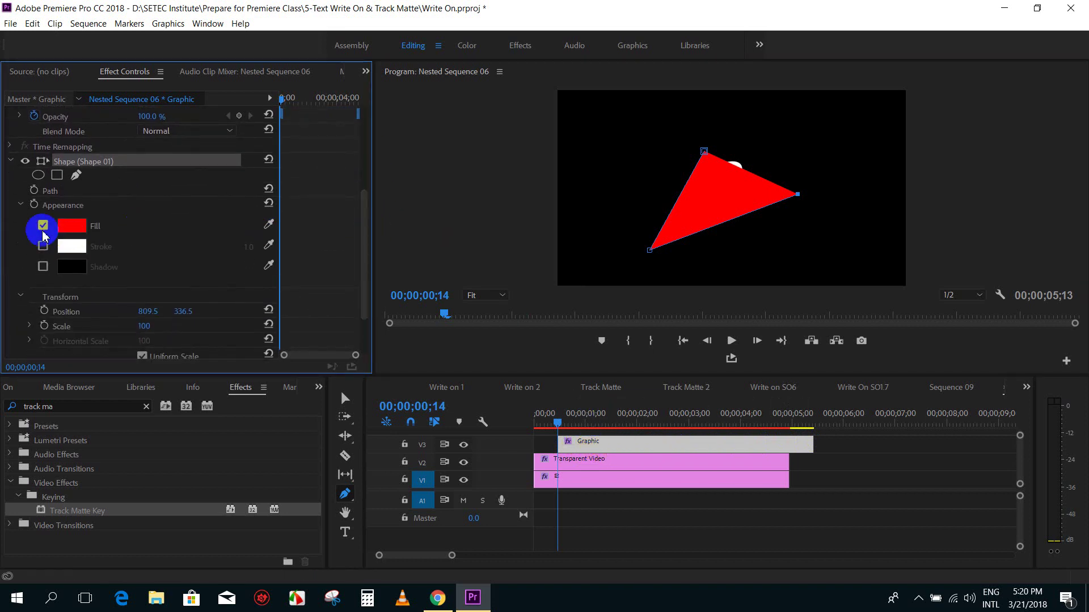
# Remove the path's fill and give it a white stroke of width 33
pyautogui.click(43, 226)
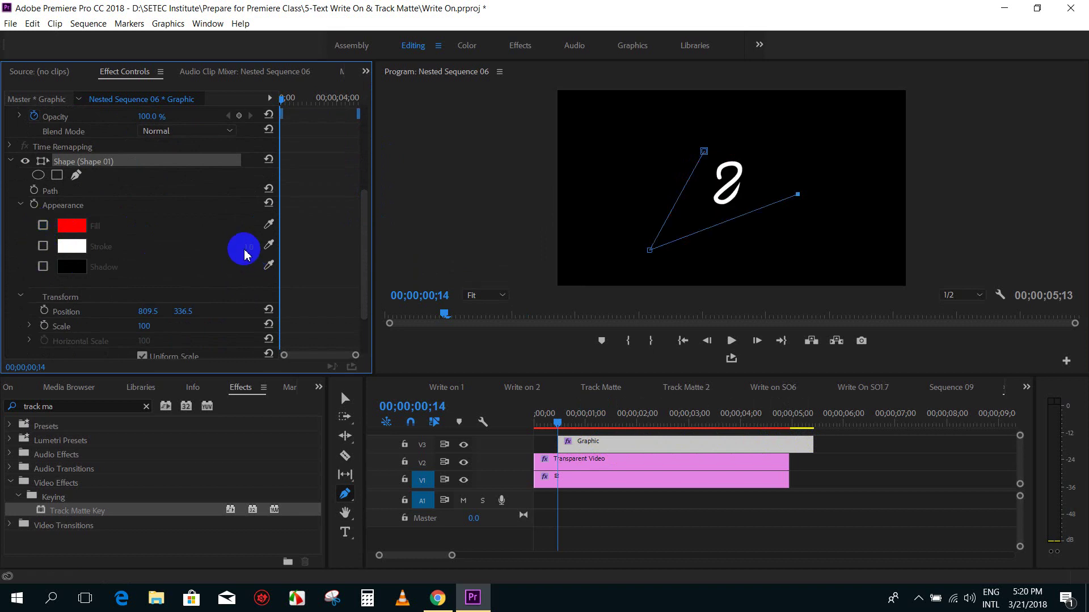
pyautogui.click(42, 246)
pyautogui.moveTo(246, 247); pyautogui.dragTo(279, 249)
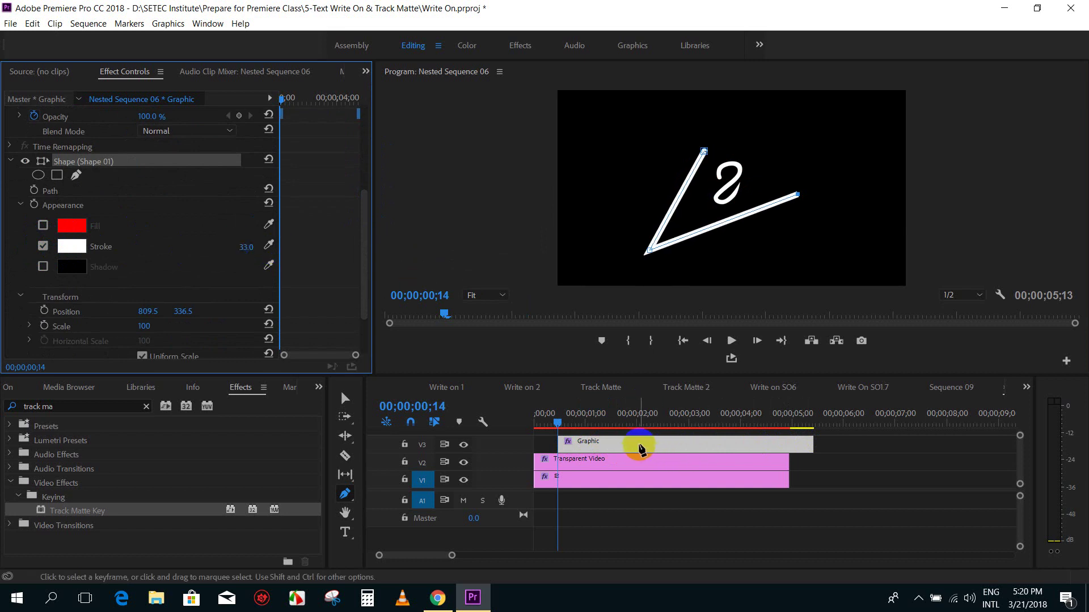
pyautogui.click(716, 145)
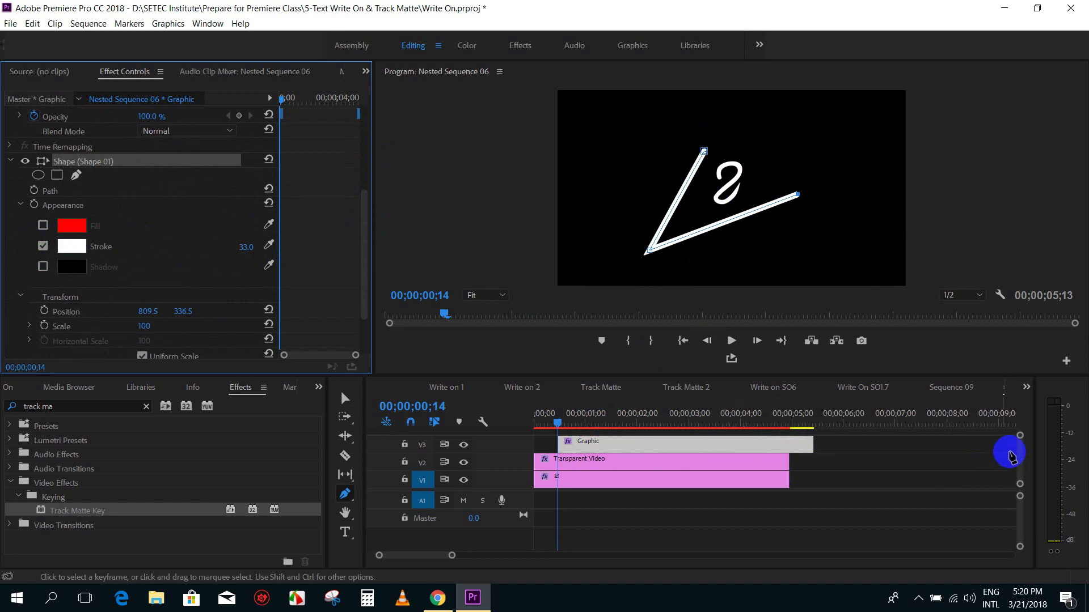
pyautogui.click(1021, 435)
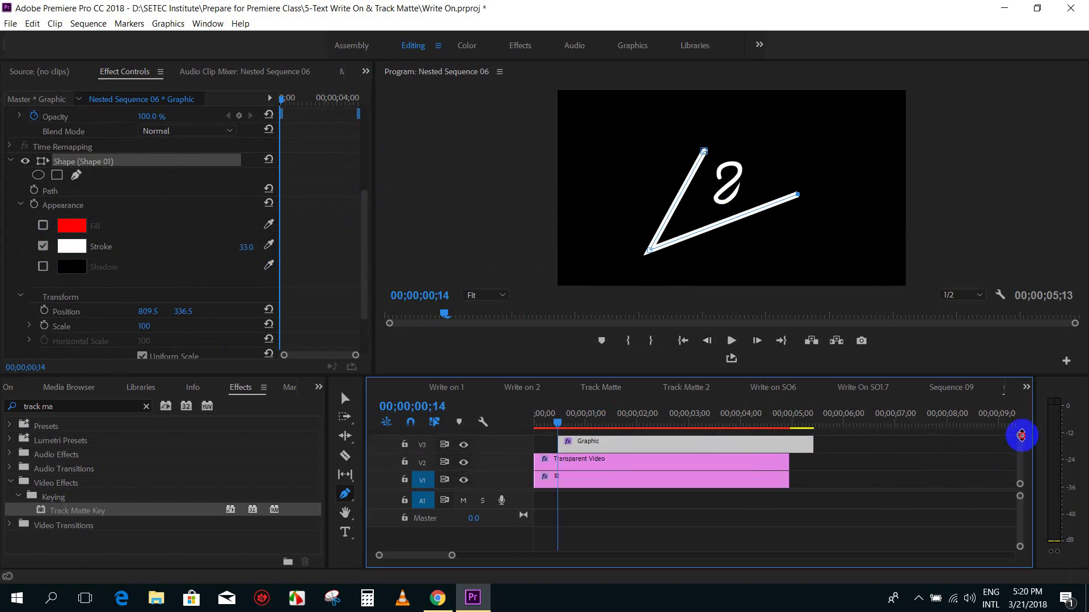
pyautogui.moveTo(760, 374); pyautogui.dragTo(758, 327)
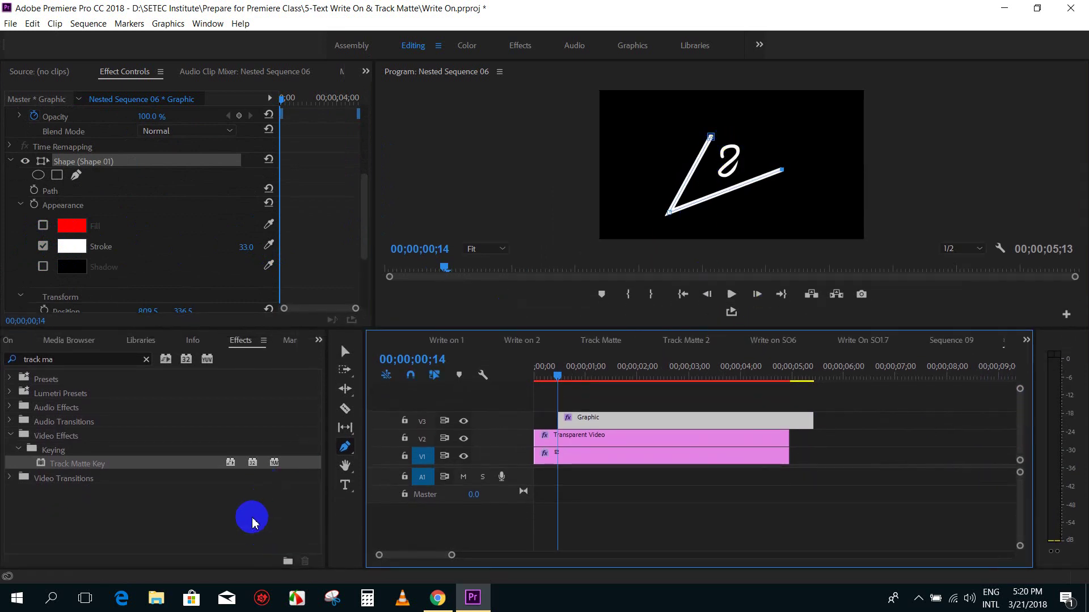
# Create a Transparent Video item in the Project bin and place it on V4 above Graphic
pyautogui.click(318, 341)
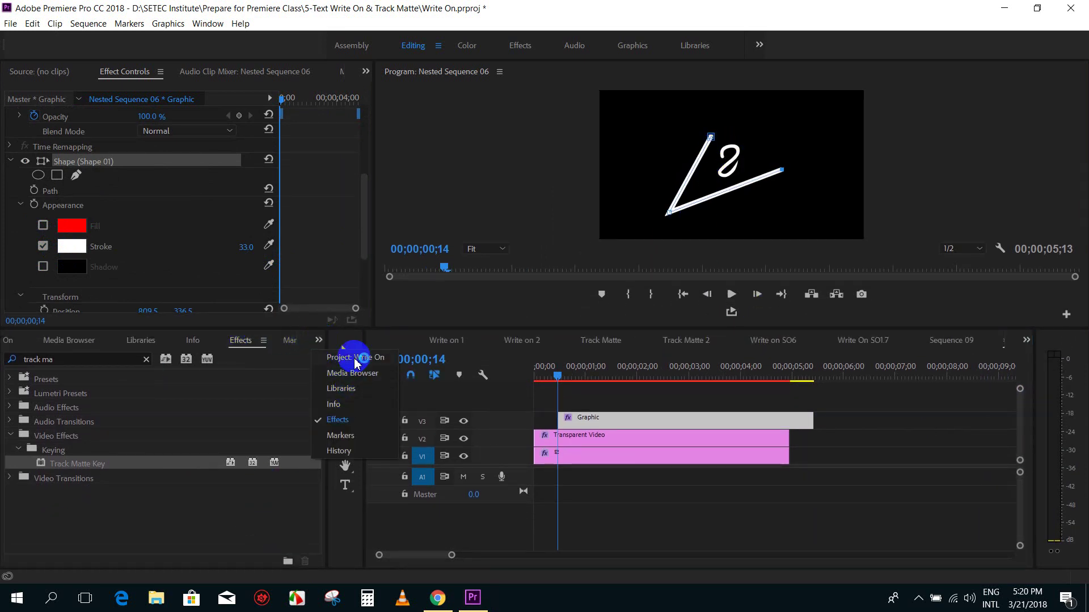
pyautogui.click(355, 358)
pyautogui.click(282, 554)
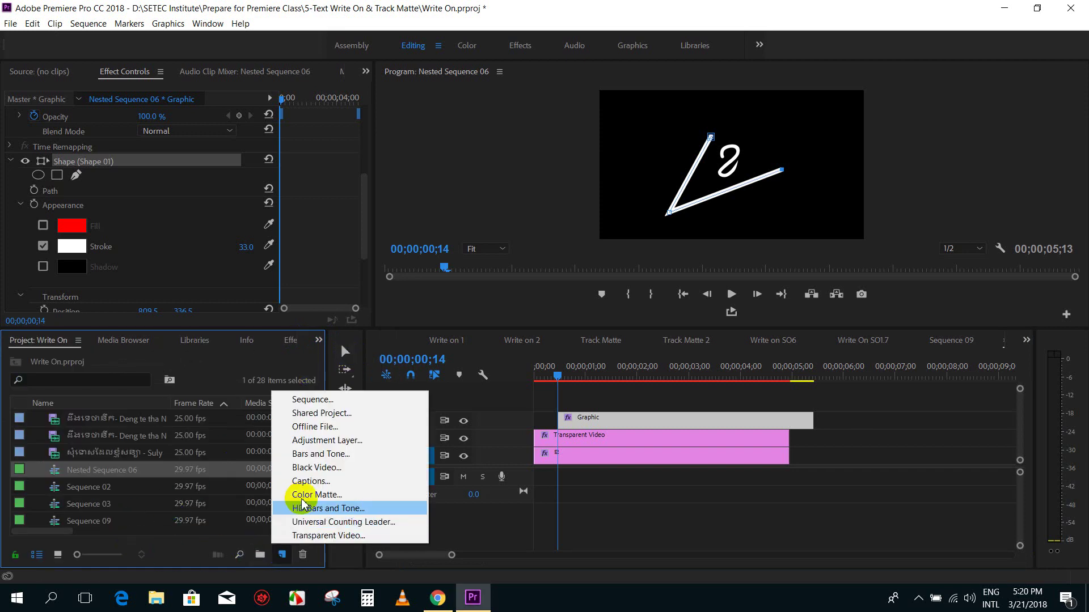
pyautogui.click(321, 536)
pyautogui.click(545, 352)
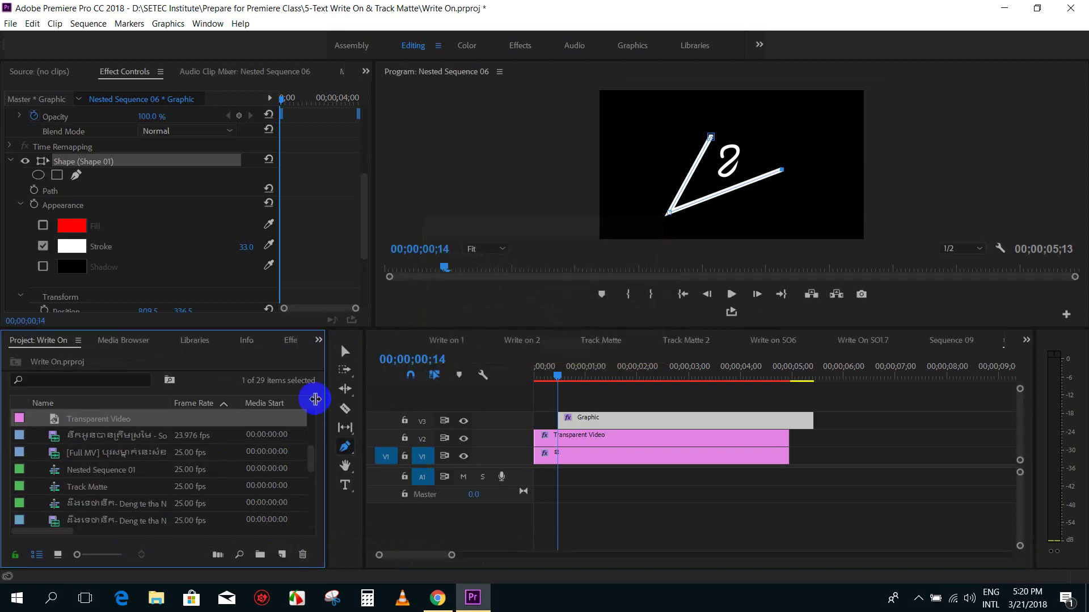
pyautogui.moveTo(78, 429); pyautogui.dragTo(581, 424)
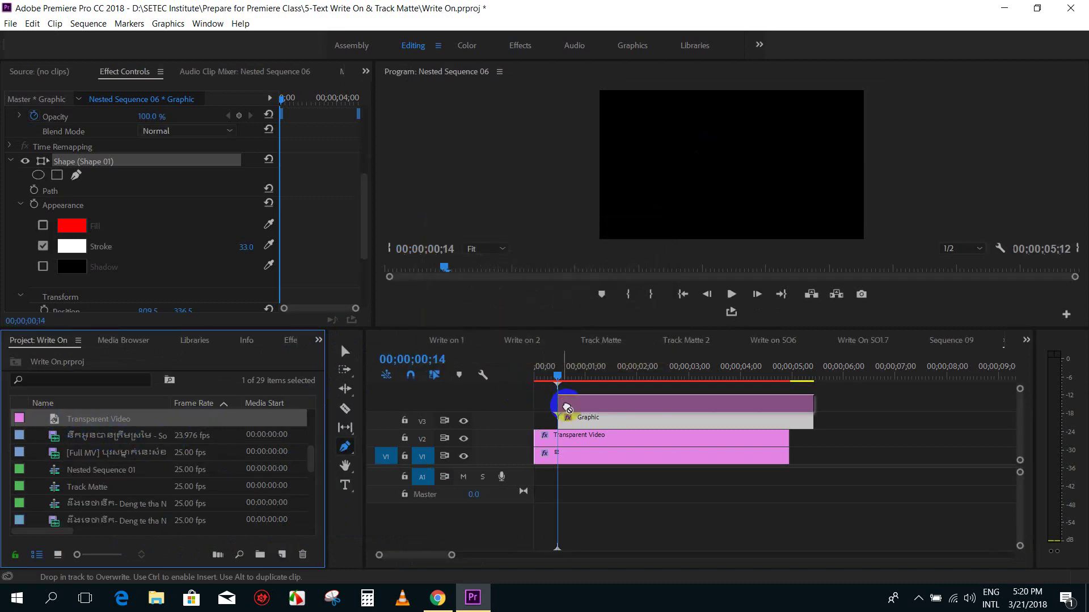
pyautogui.click(346, 408)
pyautogui.click(346, 353)
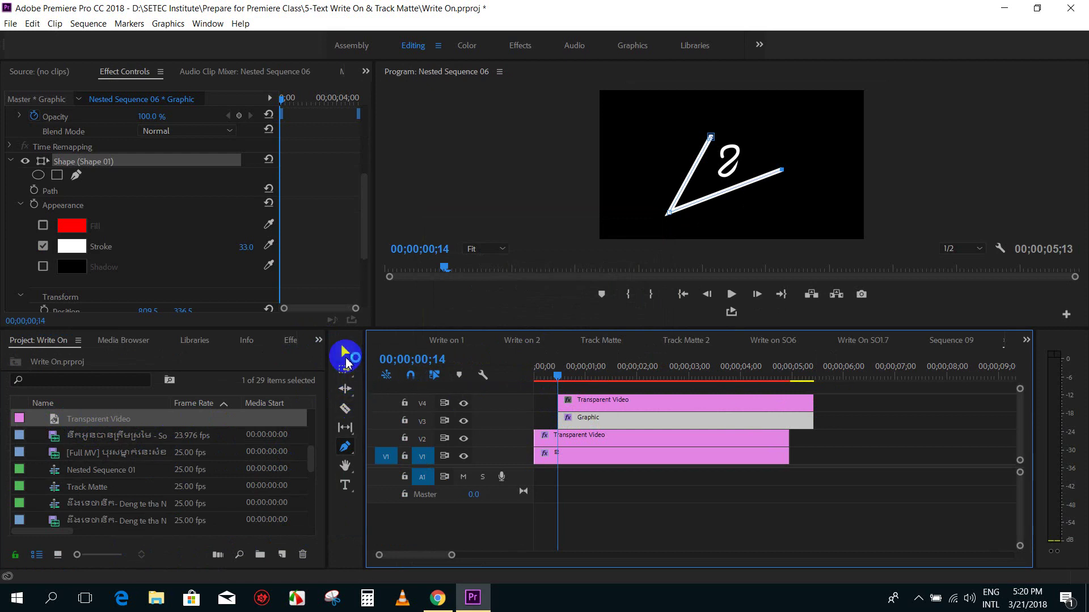
pyautogui.click(622, 403)
# Search the effects for 'wri' and apply Write-on to the V4 Transparent Video clip
pyautogui.click(292, 340)
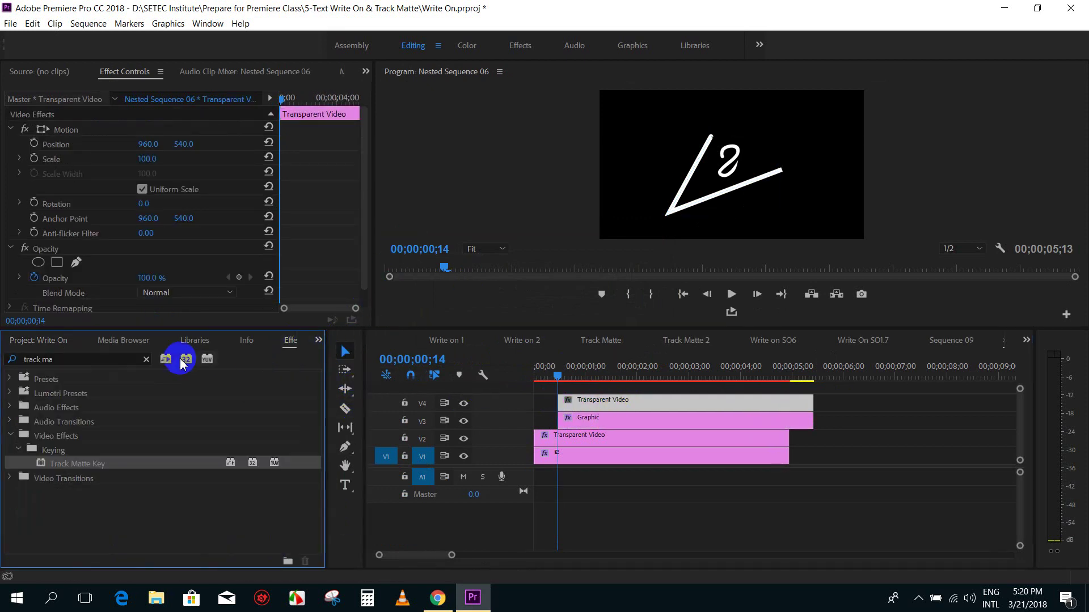
pyautogui.click(145, 359)
pyautogui.click(110, 360)
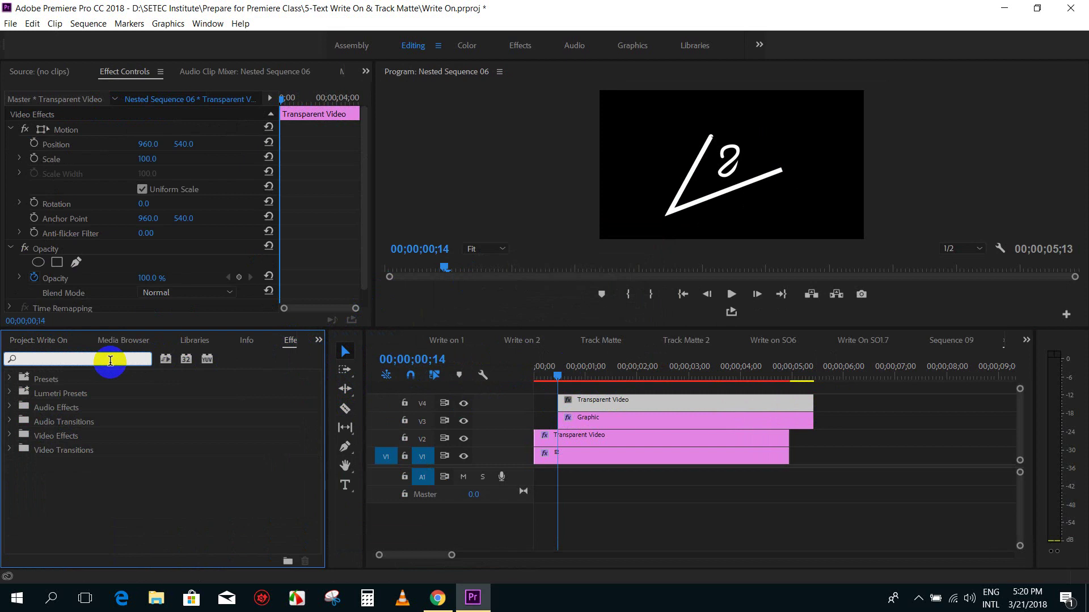
pyautogui.write('wri')
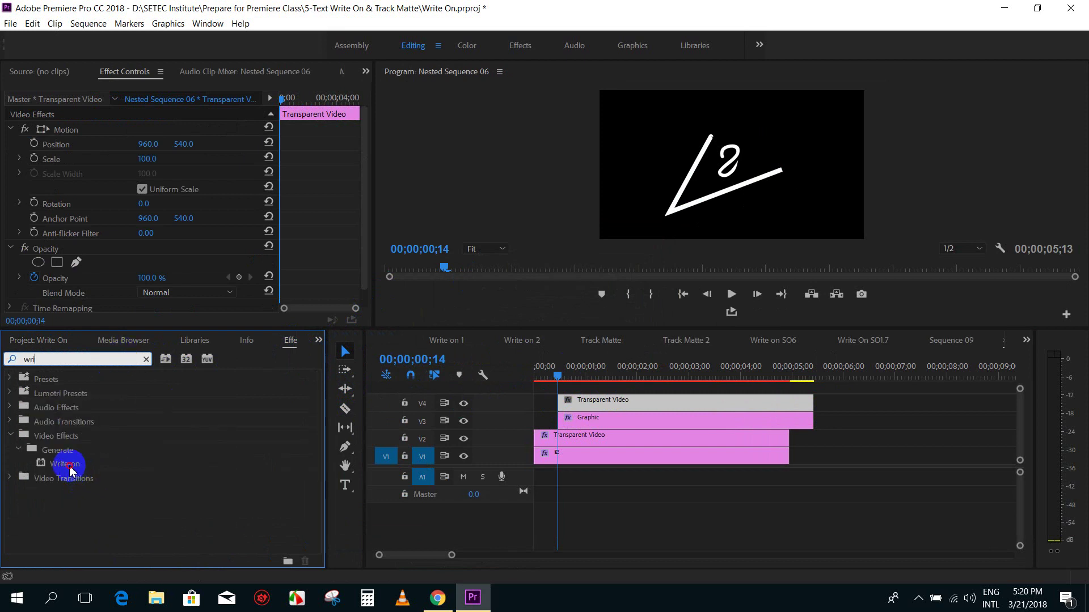
pyautogui.moveTo(69, 470); pyautogui.dragTo(596, 406)
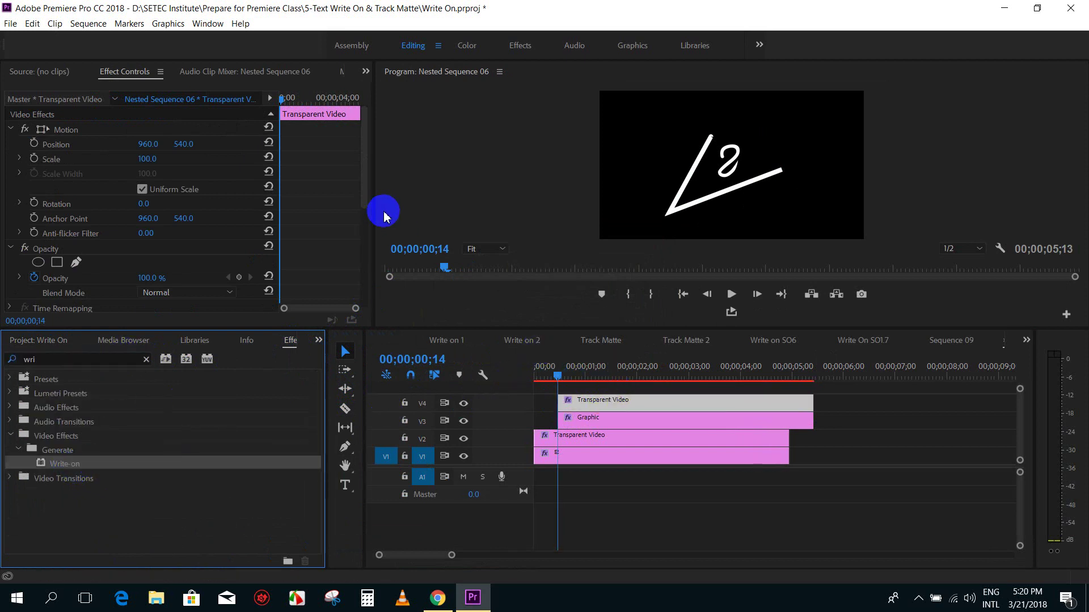
# Make the Write-on brush red, try a brush size of 47, and save the project
pyautogui.moveTo(365, 182); pyautogui.dragTo(344, 285)
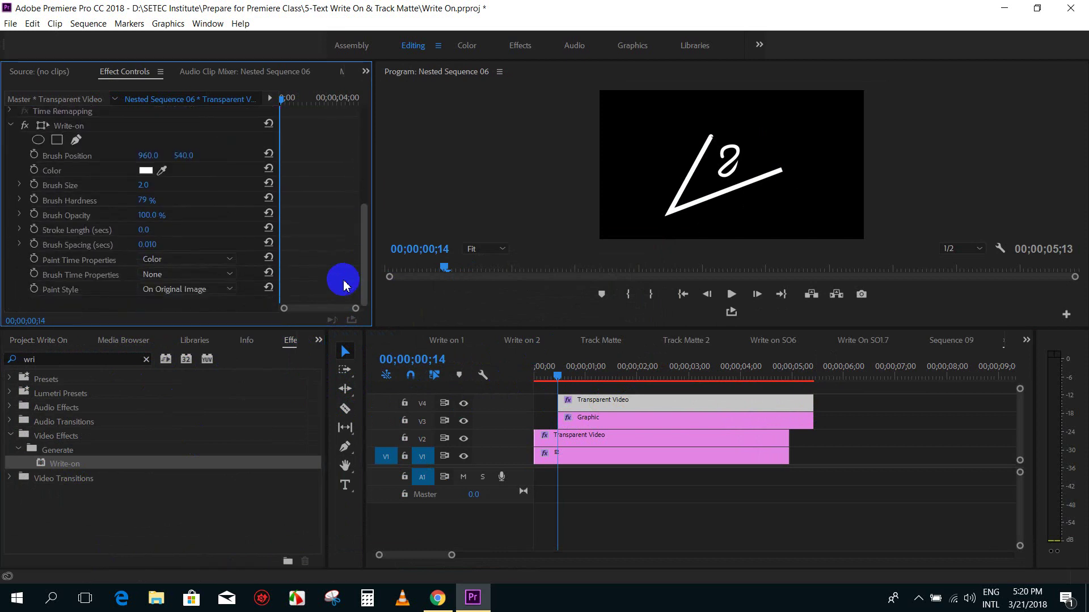
pyautogui.click(146, 170)
pyautogui.click(596, 401)
pyautogui.click(736, 244)
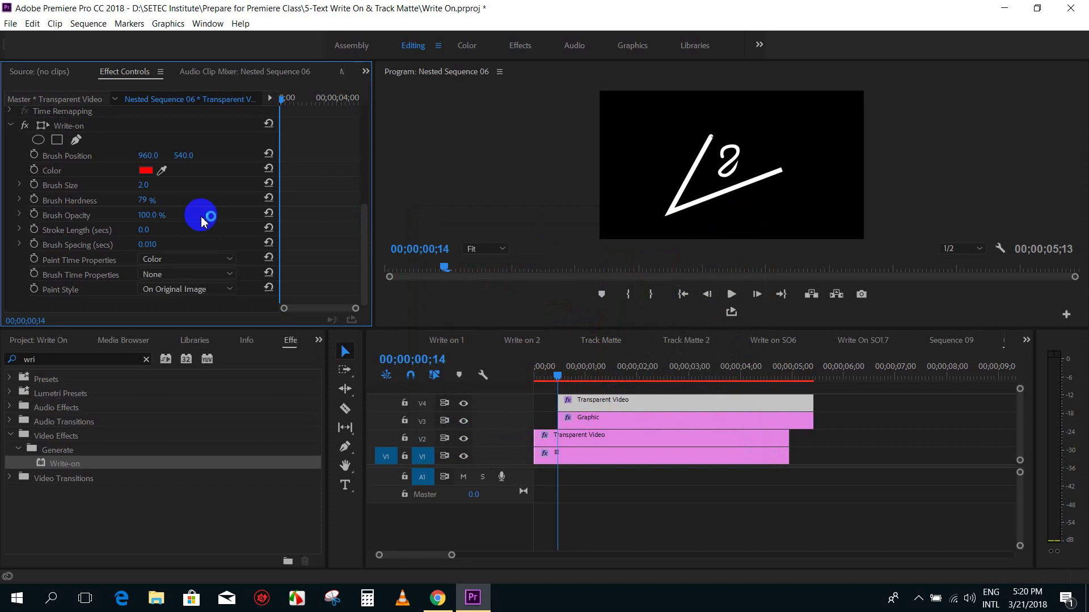
pyautogui.moveTo(176, 190); pyautogui.dragTo(158, 193)
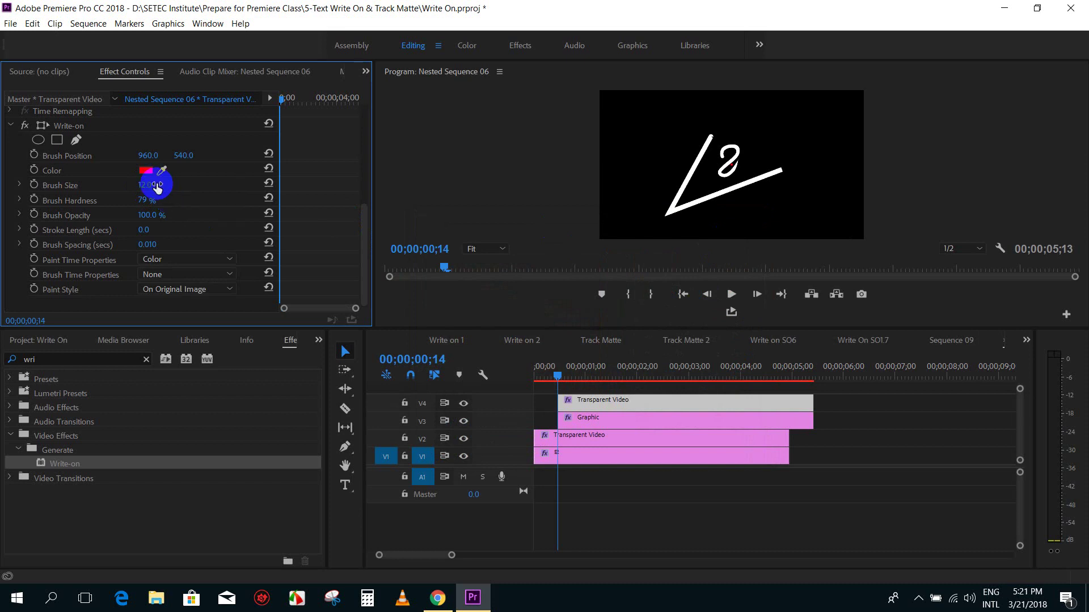
pyautogui.moveTo(170, 186); pyautogui.dragTo(198, 203)
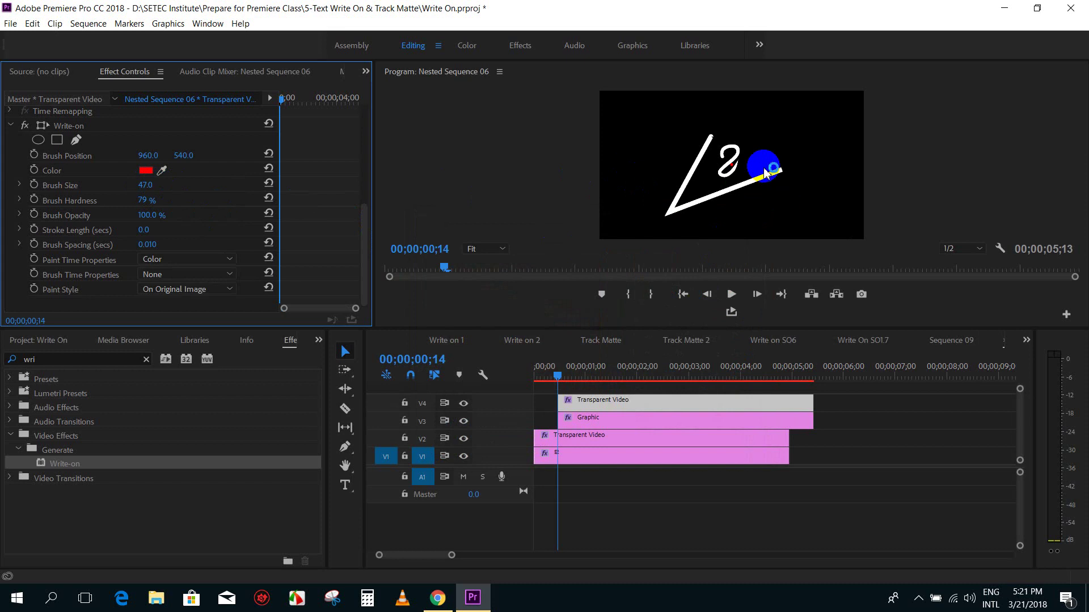
pyautogui.click(486, 249)
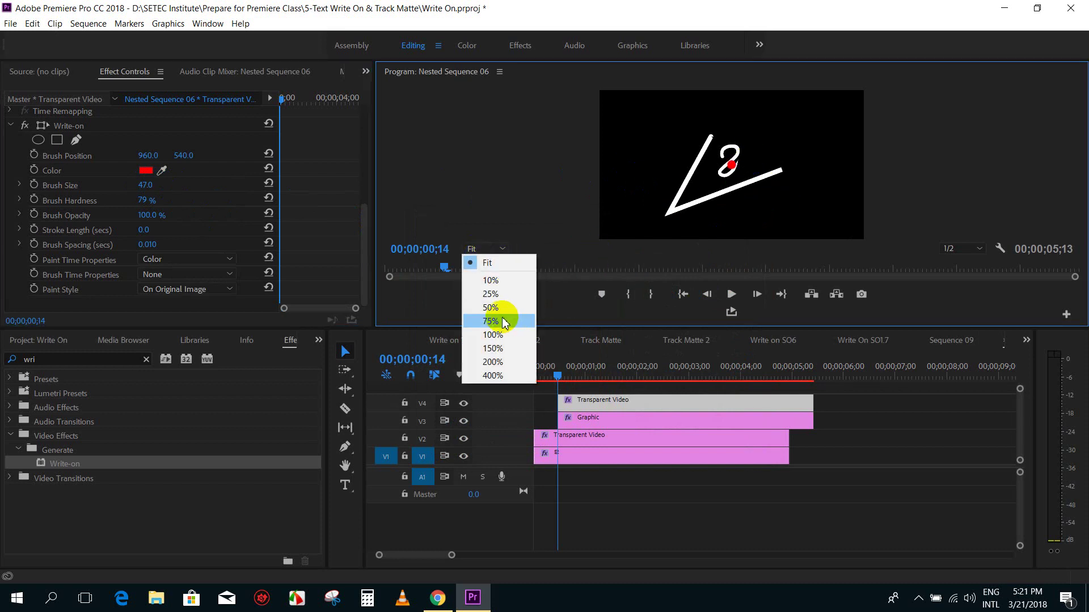
pyautogui.click(502, 321)
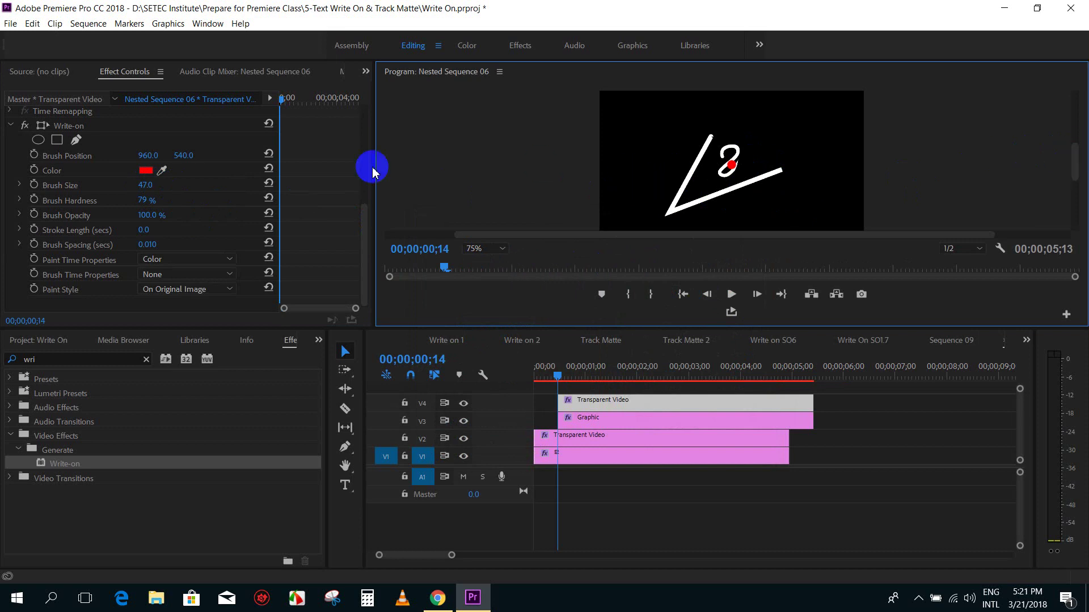
pyautogui.hotkey('ctrl', 's')
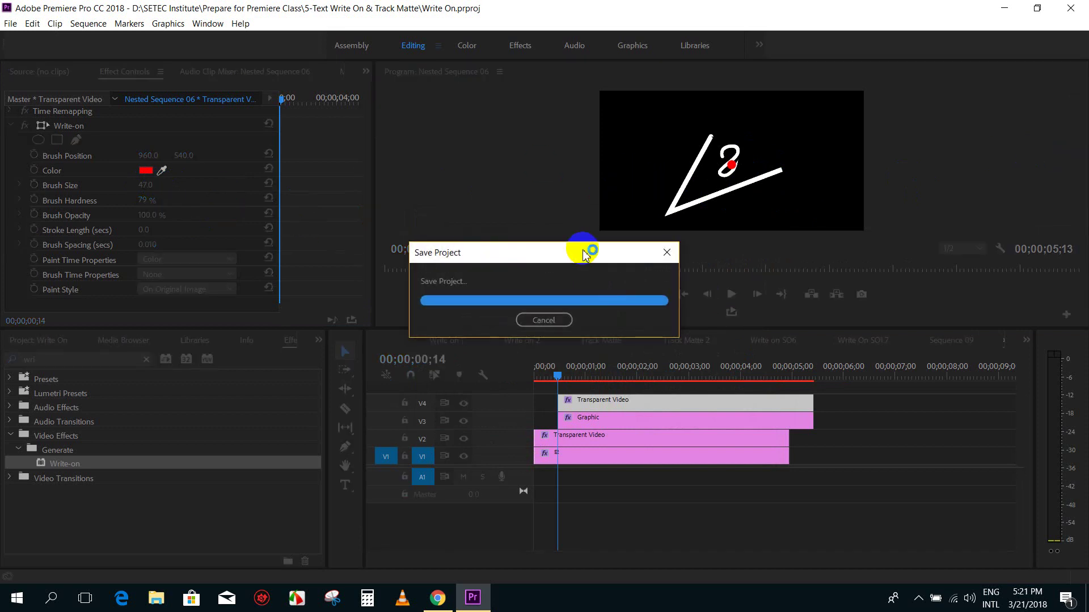
# Set the Write-on brush size to 23, viewing the preview at 50%
pyautogui.click(157, 183)
pyautogui.write('20')
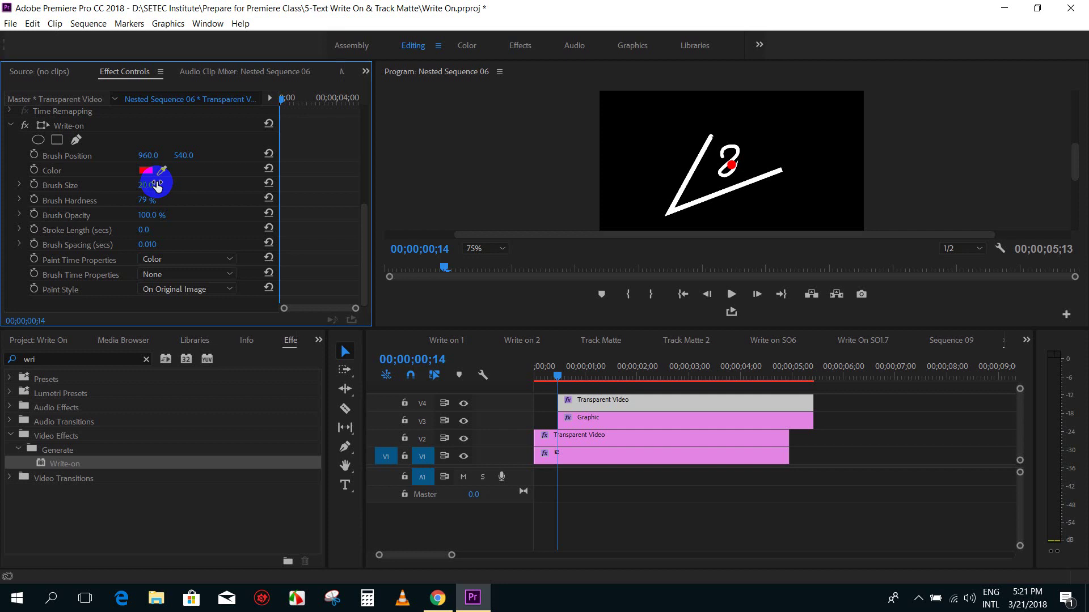
pyautogui.press('Return')
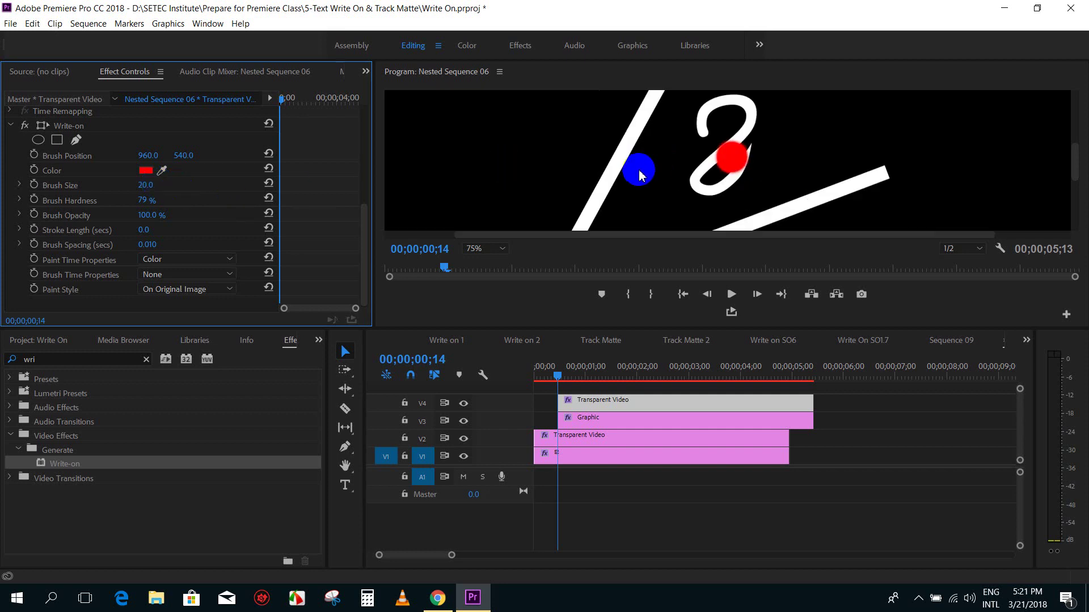
pyautogui.click(485, 249)
pyautogui.click(492, 308)
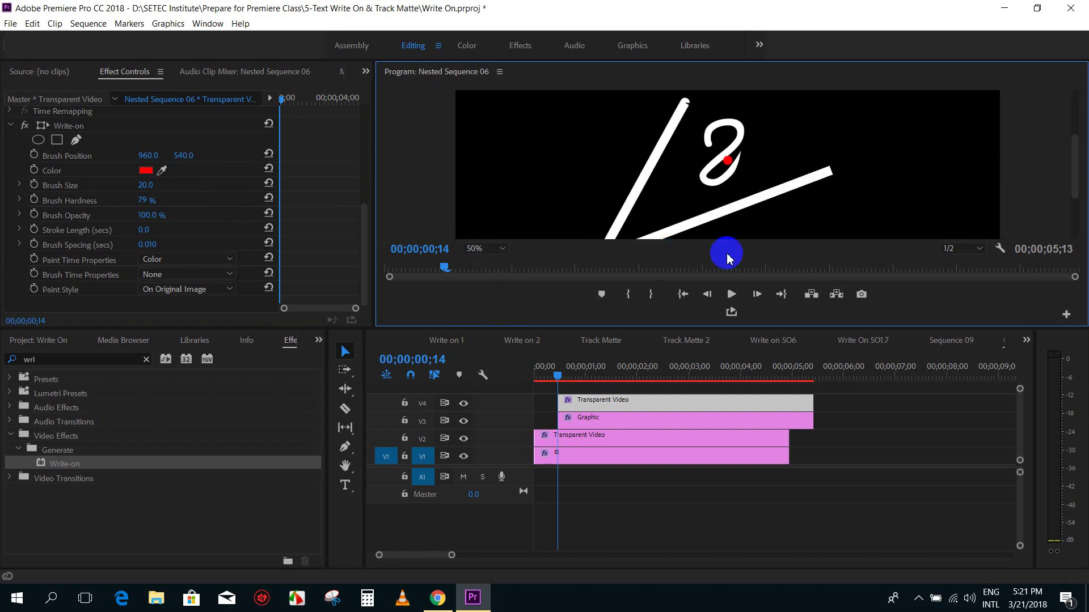
pyautogui.moveTo(654, 328); pyautogui.dragTo(655, 403)
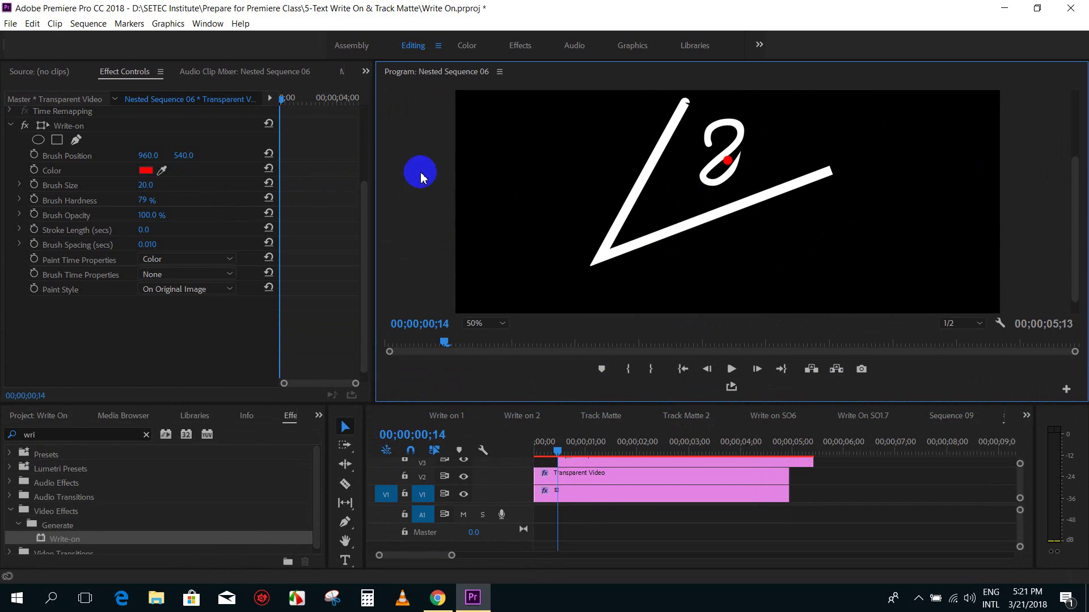
pyautogui.click(153, 185)
pyautogui.write('23')
pyautogui.press('Return')
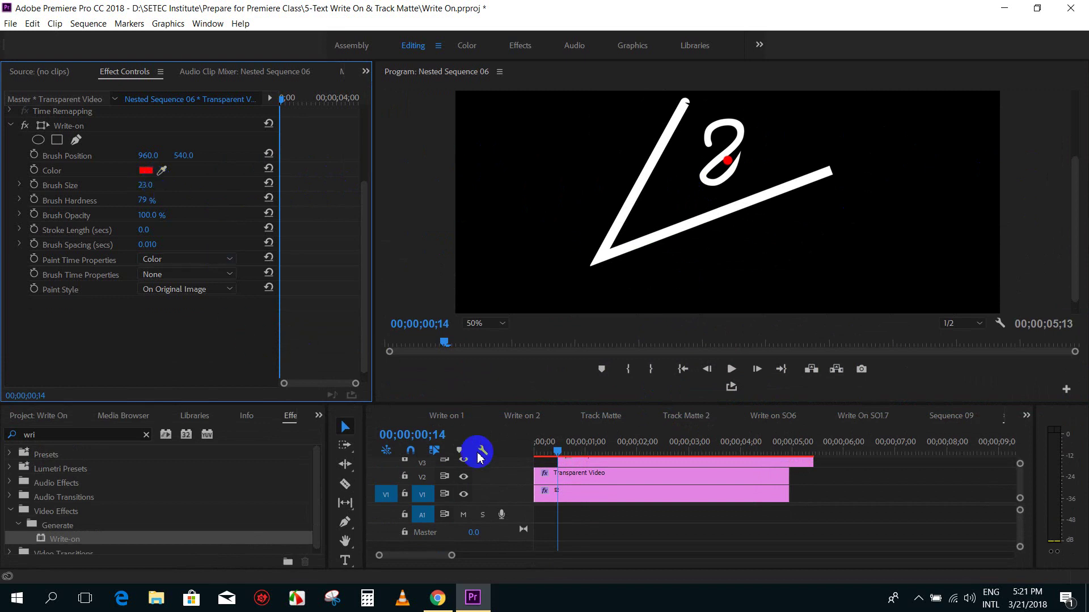
pyautogui.moveTo(943, 404); pyautogui.dragTo(942, 357)
# Select the V3 Graphic clip's Shape 01 path with the Pen tool for editing
pyautogui.click(600, 440)
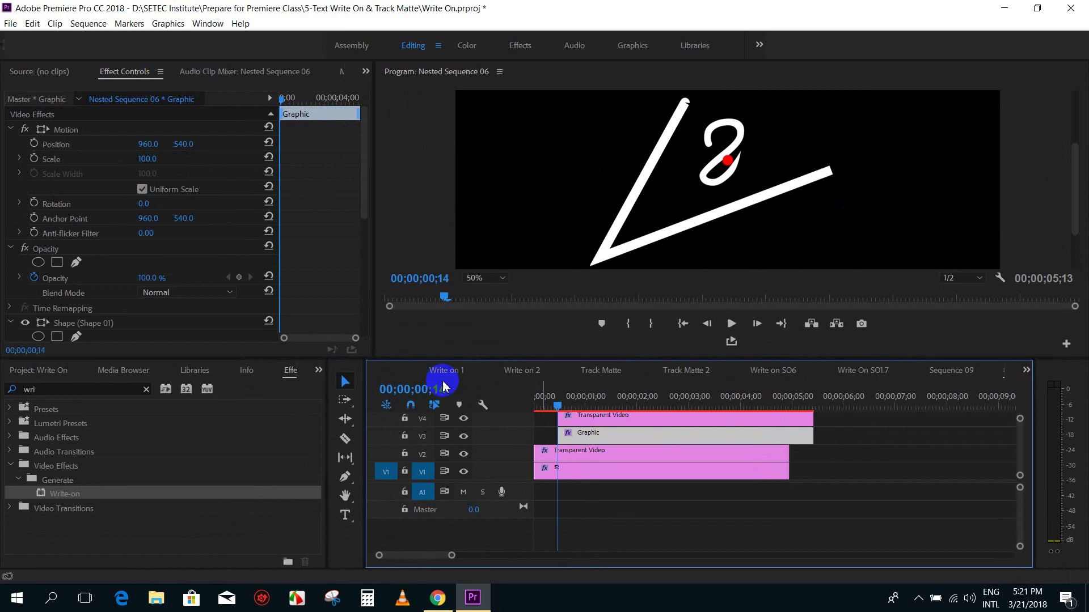
pyautogui.click(345, 478)
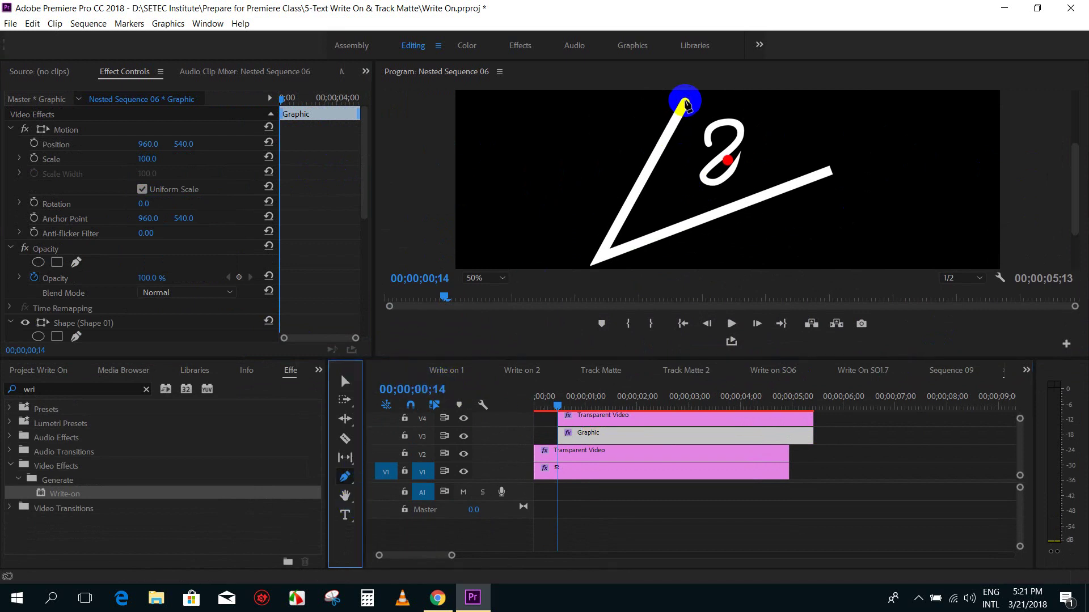
pyautogui.click(684, 102)
pyautogui.moveTo(747, 175); pyautogui.dragTo(450, 462)
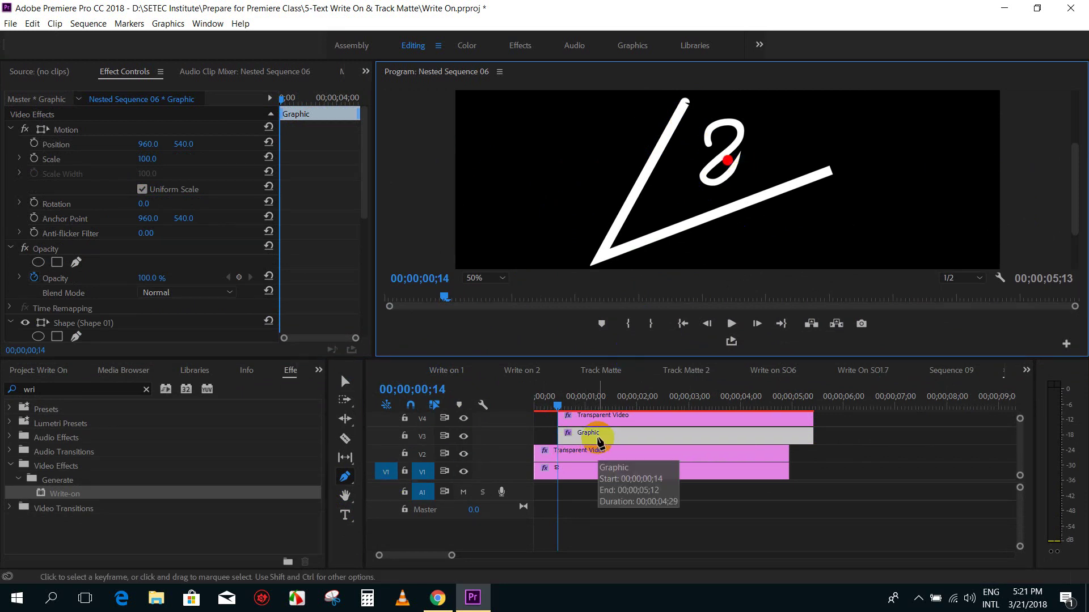
pyautogui.moveTo(345, 477); pyautogui.dragTo(402, 477)
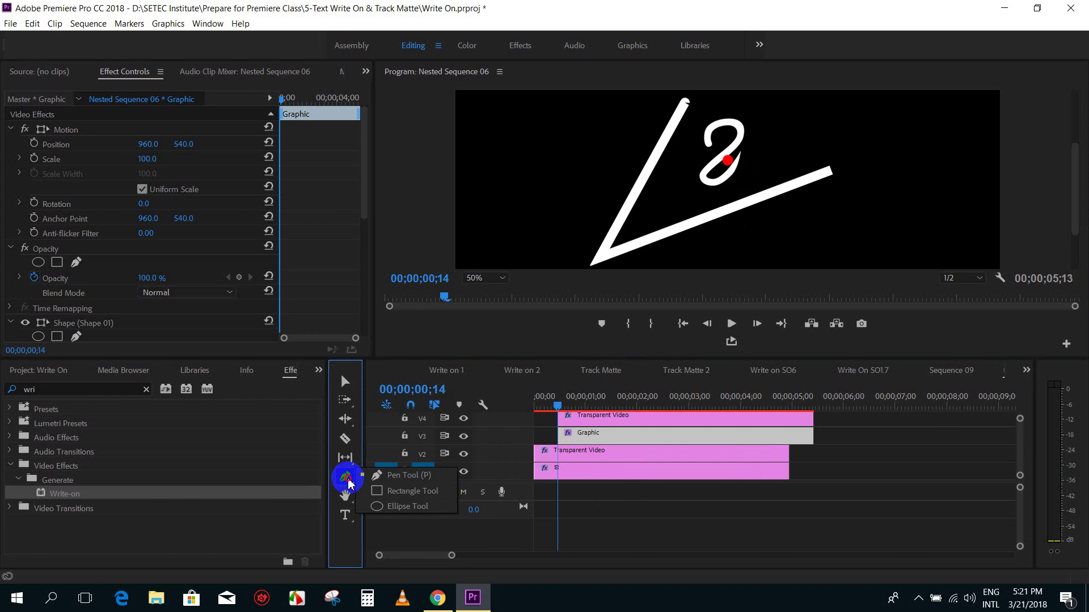
pyautogui.click(401, 476)
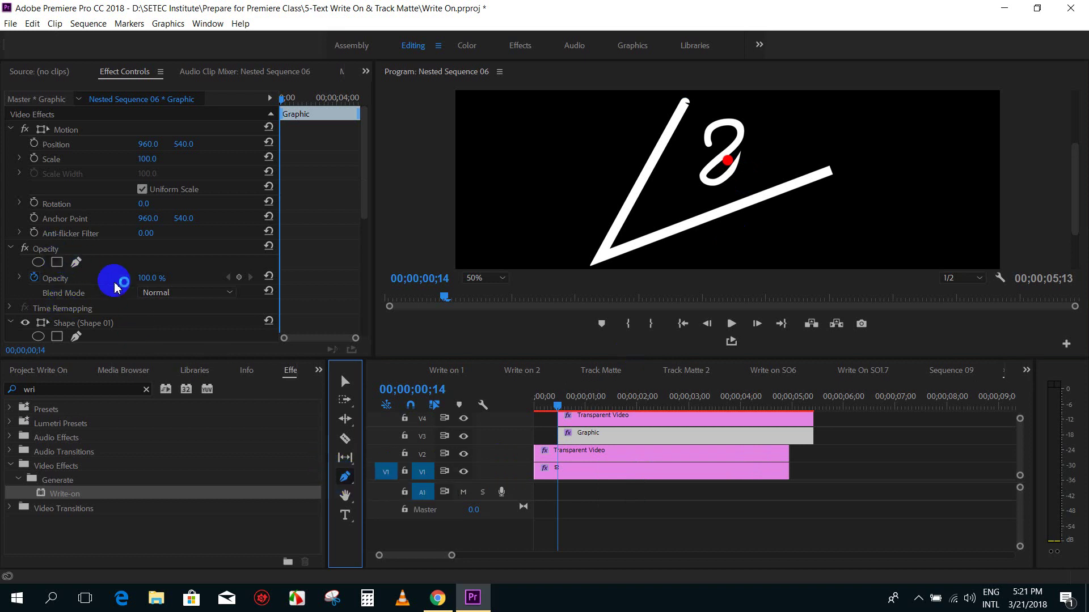
pyautogui.scroll(-3, 115, 288)
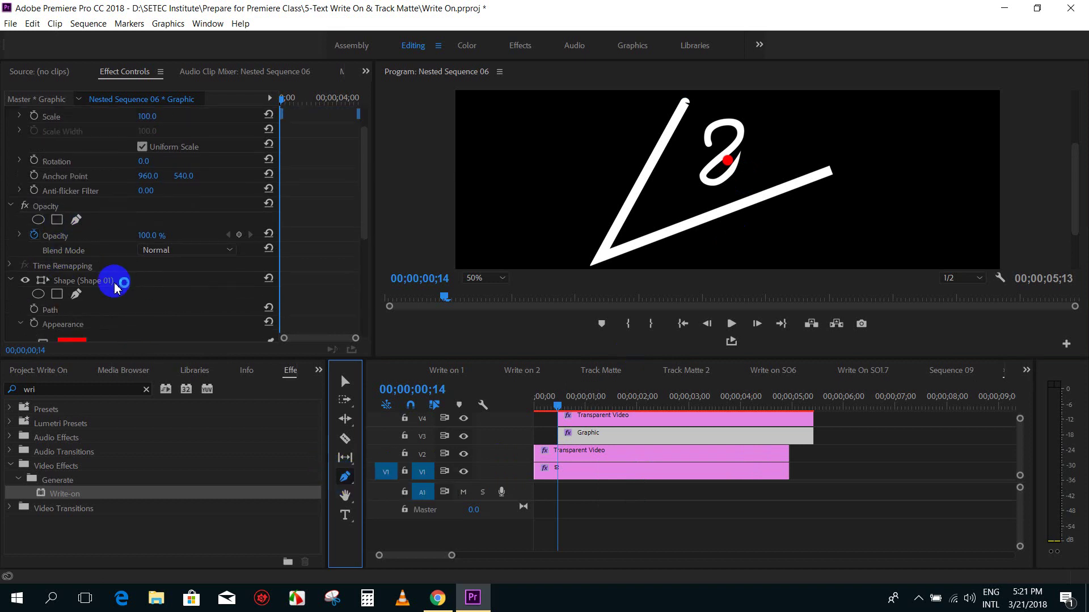
pyautogui.click(78, 280)
# Undo the closing segment and pull the V's right end and bottom corner inward
pyautogui.click(685, 104)
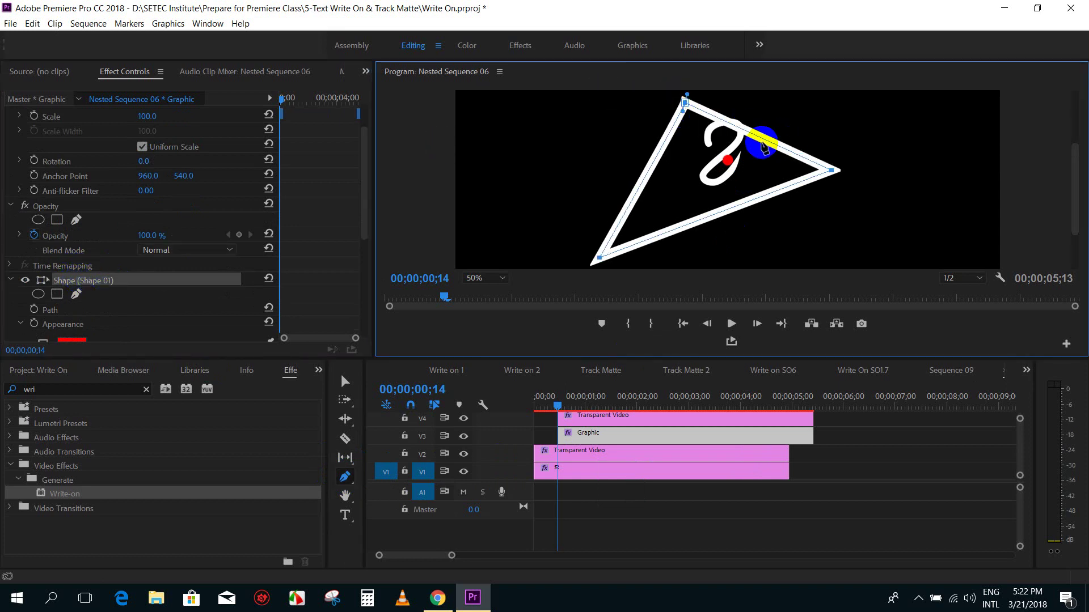
pyautogui.hotkey('ctrl', 'z')
pyautogui.hotkey('ctrl', 'shift', 'z')
pyautogui.hotkey('ctrl', 'z')
pyautogui.hotkey('ctrl', 'shift', 'z')
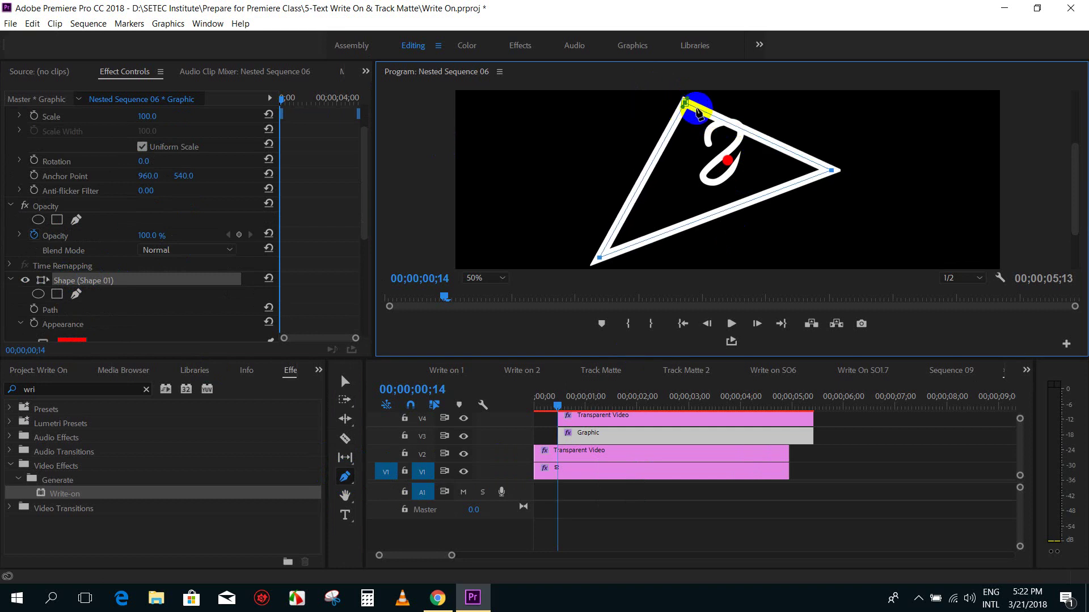
pyautogui.hotkey('ctrl', 'z')
pyautogui.moveTo(830, 171); pyautogui.dragTo(802, 188)
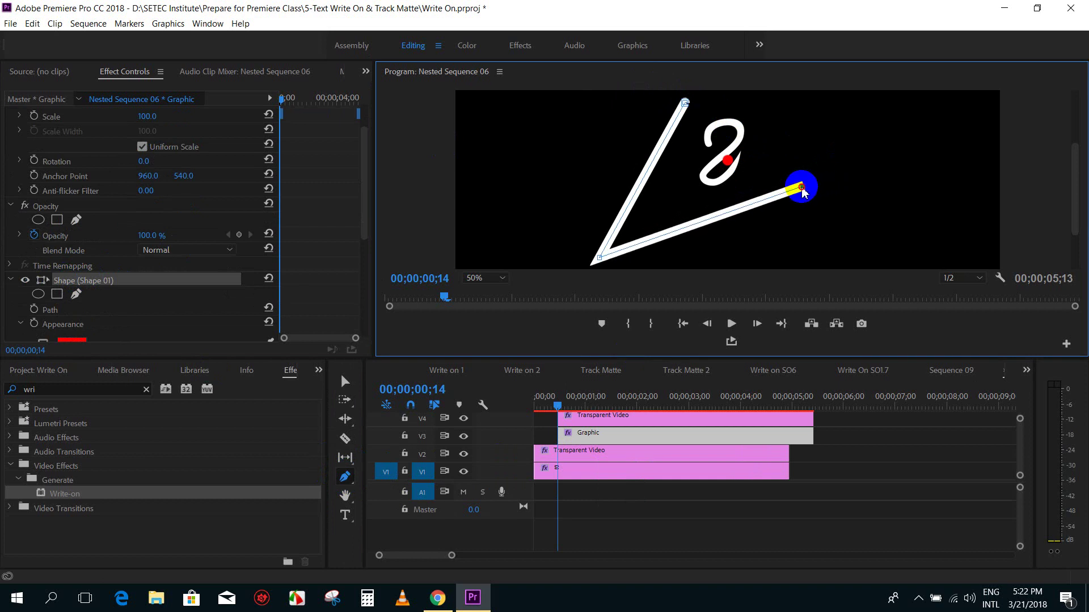
pyautogui.moveTo(596, 260)
pyautogui.mouseDown()
pyautogui.moveTo(606, 228)
pyautogui.moveTo(640, 225)
pyautogui.mouseUp()
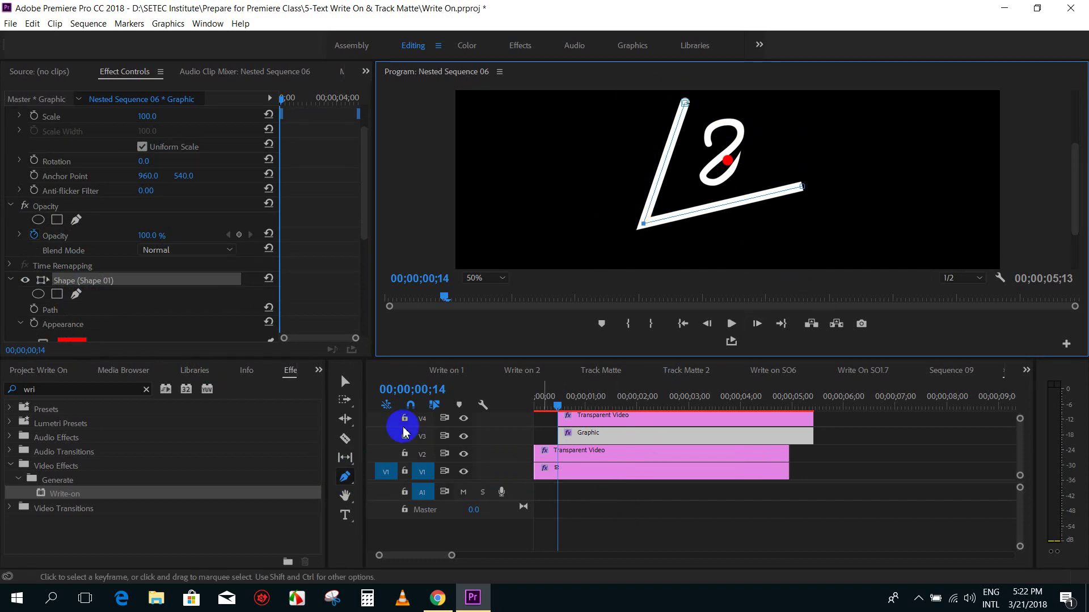
pyautogui.click(669, 418)
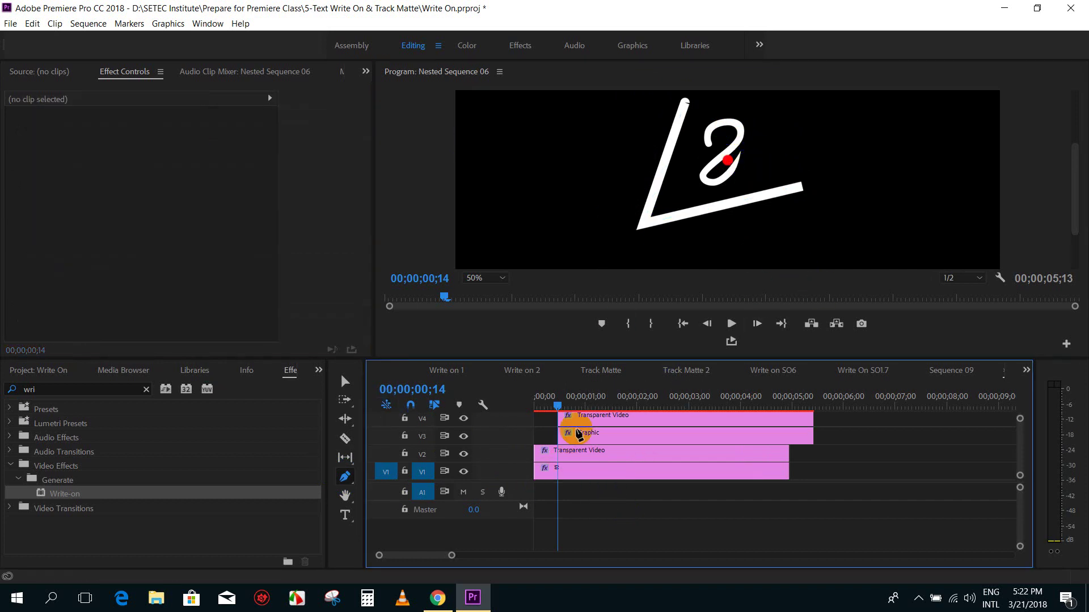
# Move the V4 clip's Write-on Brush Position just past the V's right end
pyautogui.click(586, 420)
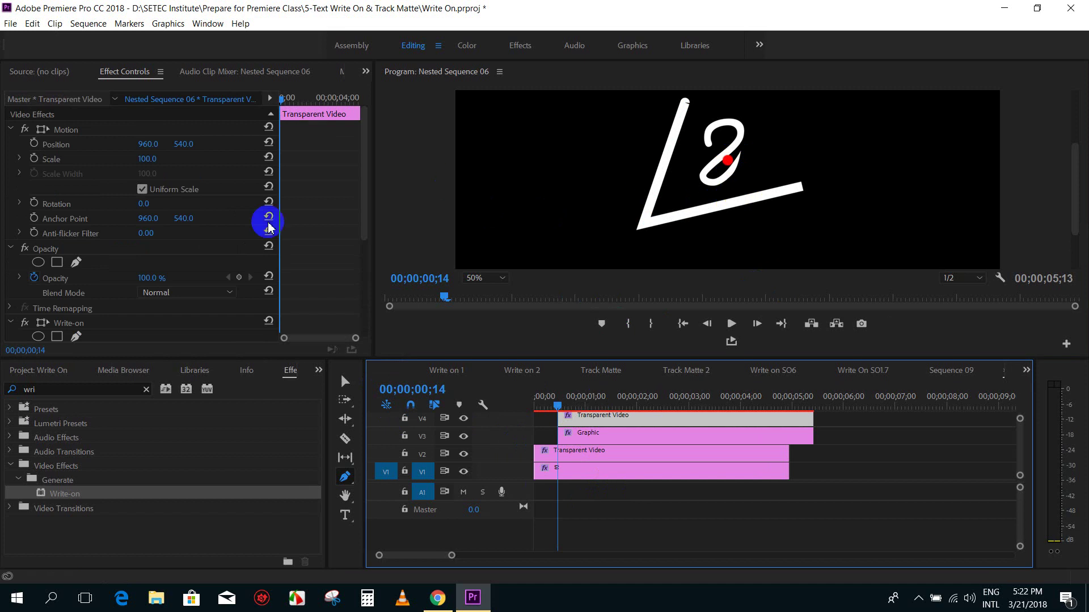
pyautogui.moveTo(363, 151); pyautogui.dragTo(354, 248)
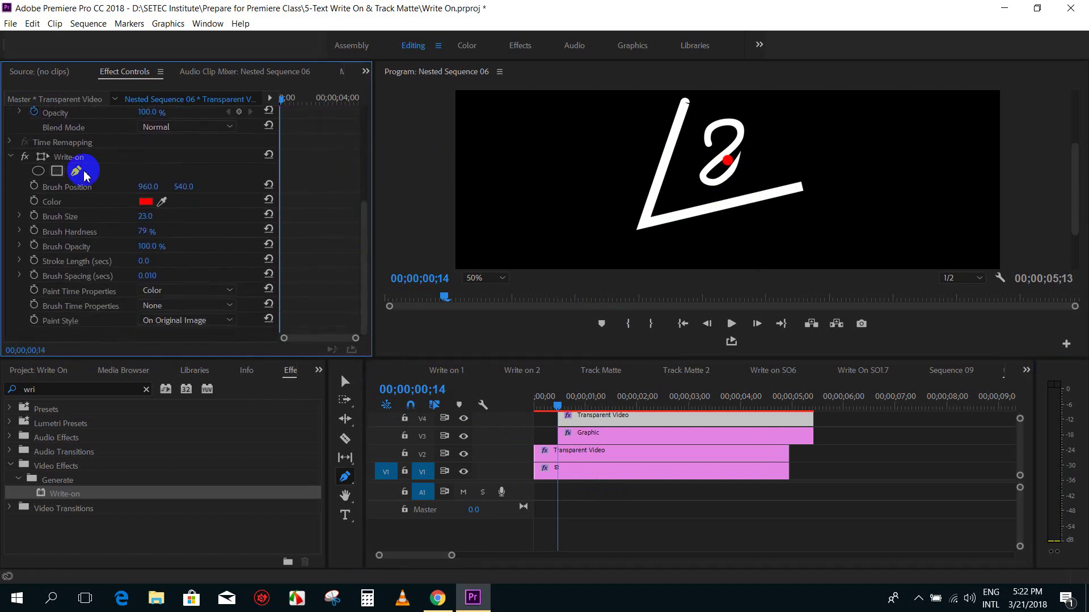
pyautogui.click(69, 157)
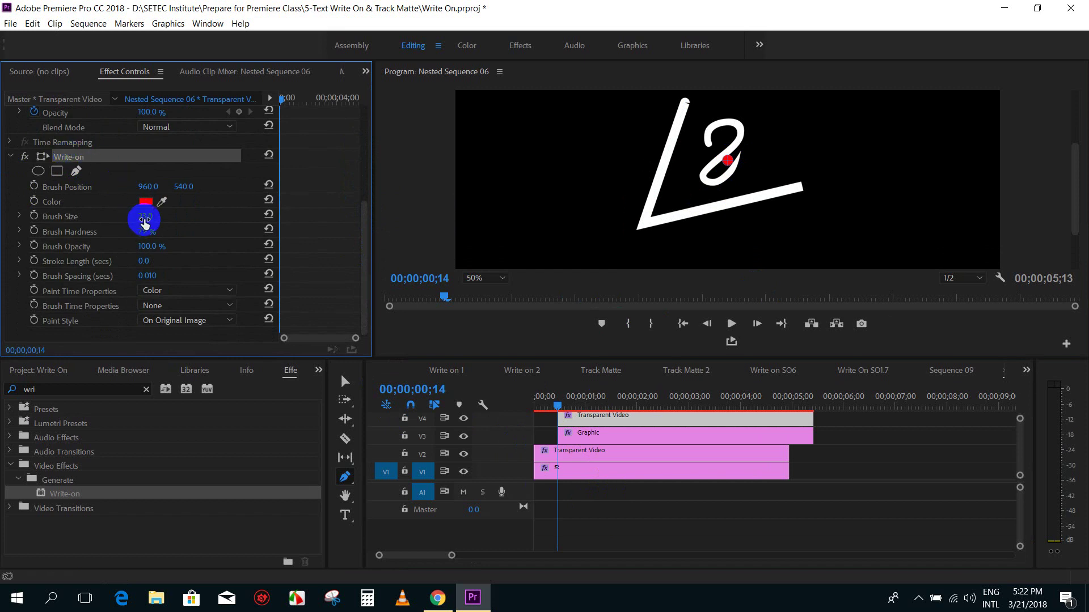
pyautogui.moveTo(728, 167)
pyautogui.mouseDown()
pyautogui.moveTo(815, 177)
pyautogui.moveTo(739, 170)
pyautogui.mouseUp()
# Remove the stray curved segment from the Graphic's V path
pyautogui.click(699, 108)
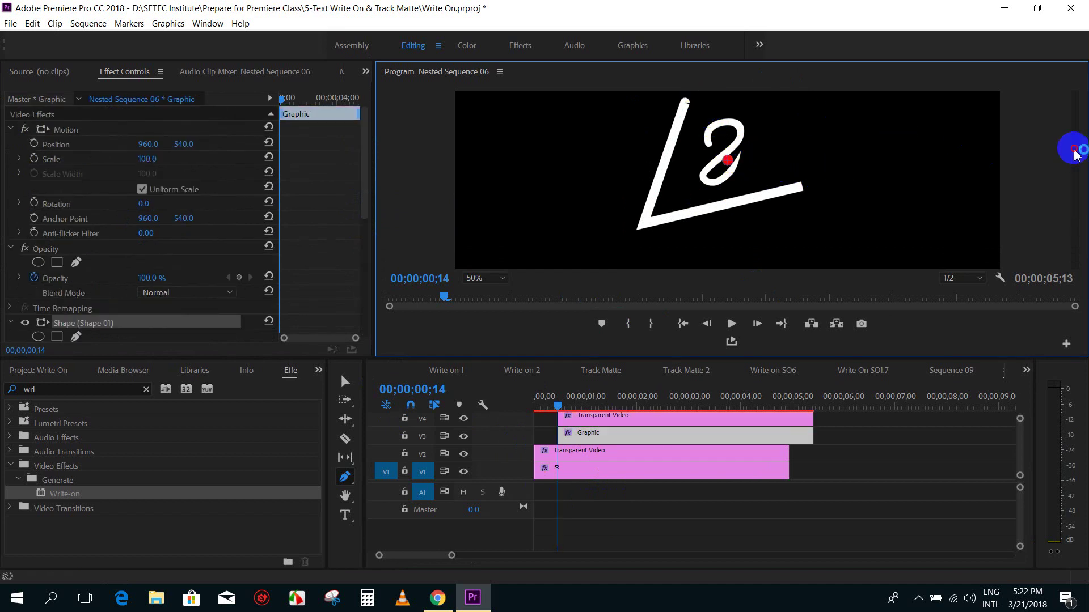
pyautogui.scroll(1, 1076, 150)
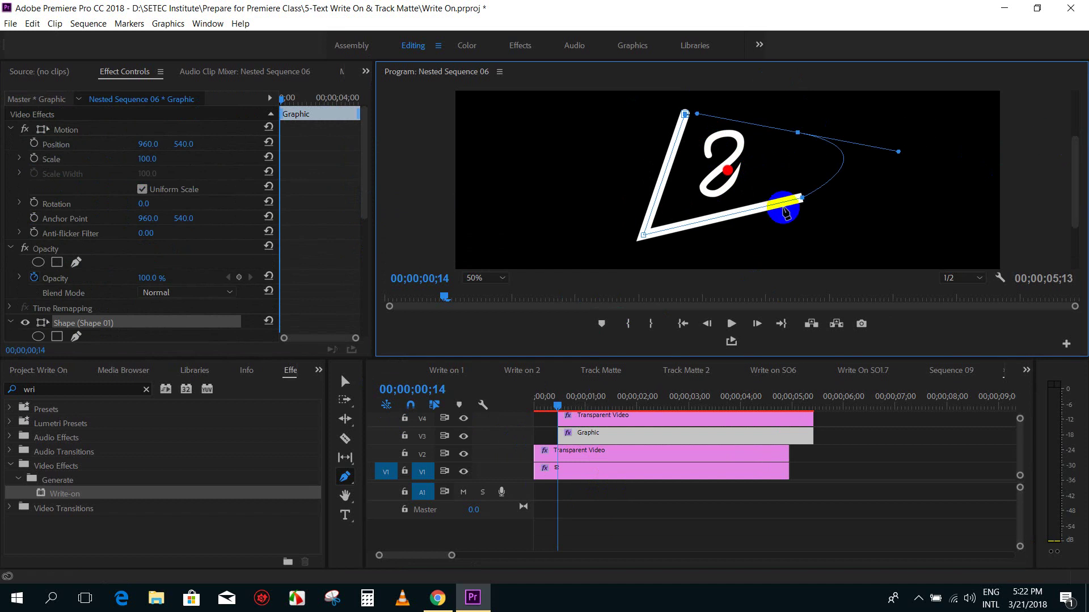
pyautogui.moveTo(785, 213); pyautogui.dragTo(785, 216)
pyautogui.click(800, 142)
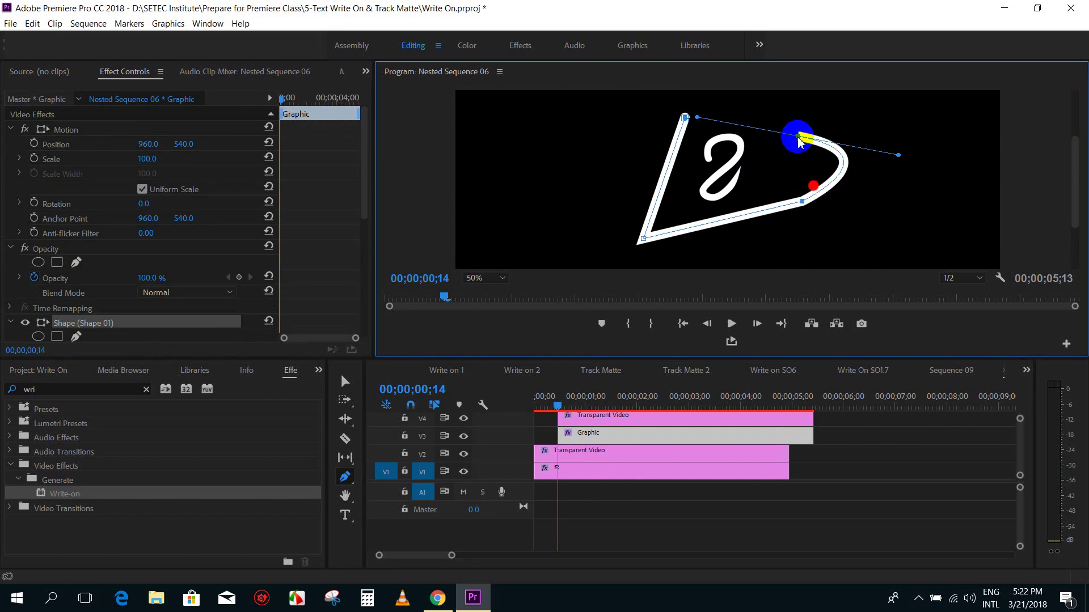
pyautogui.hotkey('ctrl', 'z')
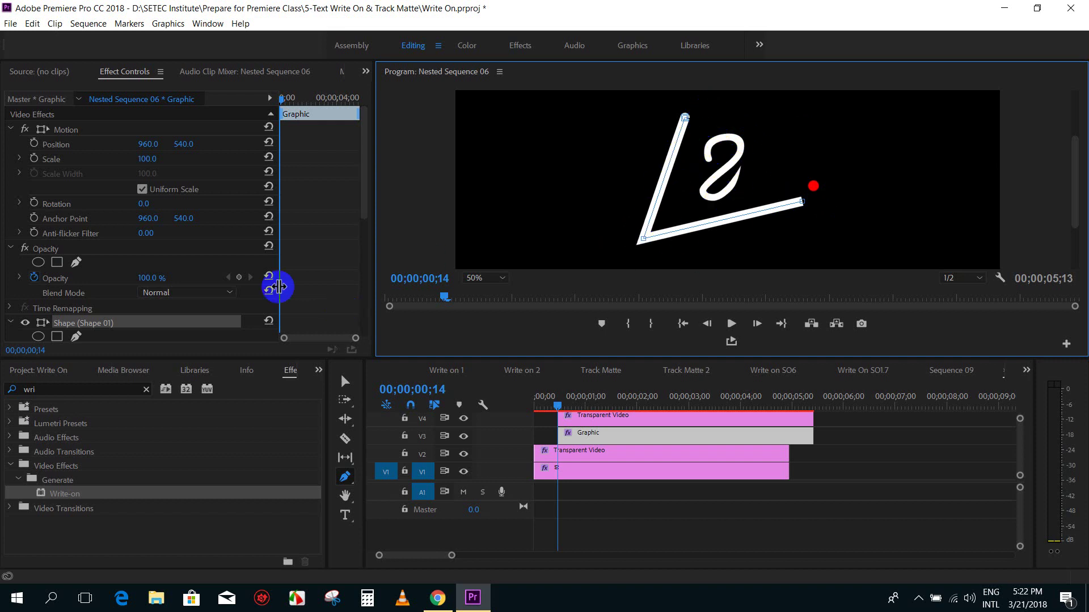
pyautogui.click(71, 309)
pyautogui.click(71, 324)
pyautogui.click(345, 381)
pyautogui.click(821, 474)
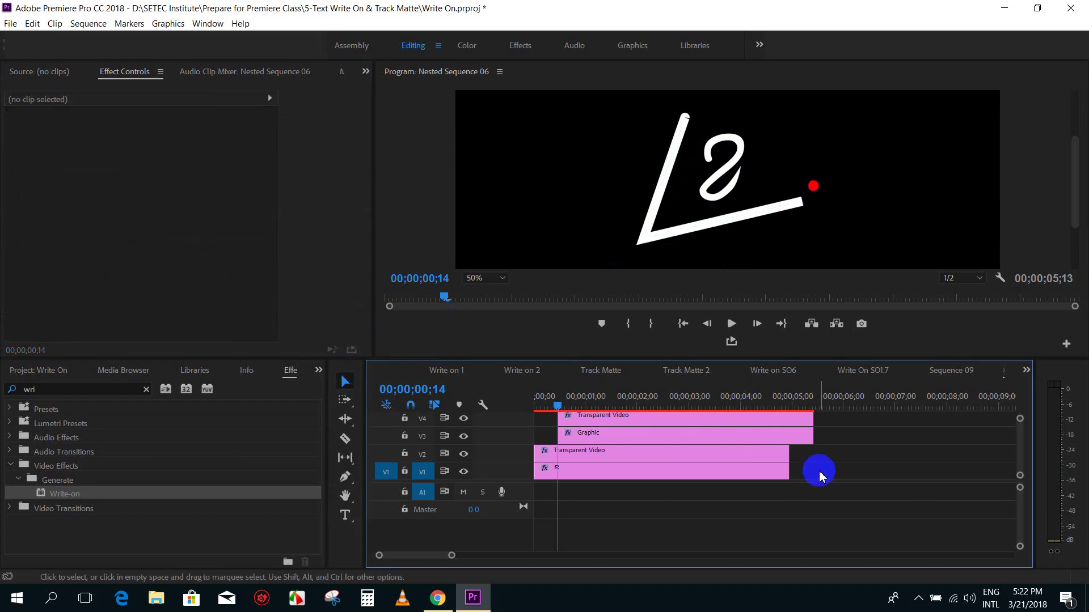
pyautogui.click(717, 419)
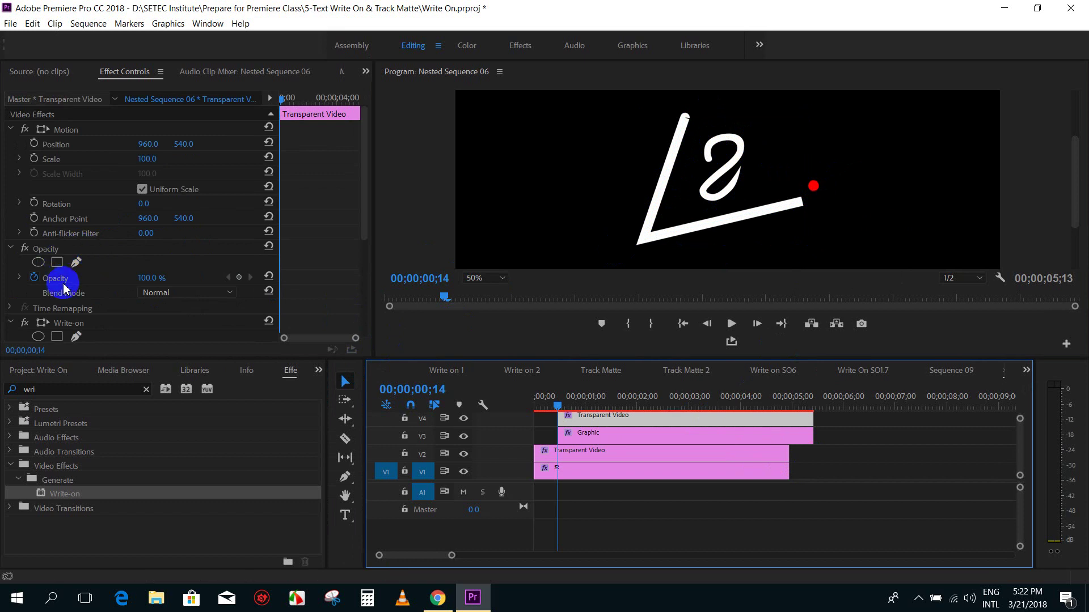
# Place the Write-on brush on the V's top tip with a stroke length of 5.0
pyautogui.scroll(-3, 63, 272)
pyautogui.click(68, 209)
pyautogui.click(815, 190)
pyautogui.moveTo(814, 193); pyautogui.dragTo(697, 113)
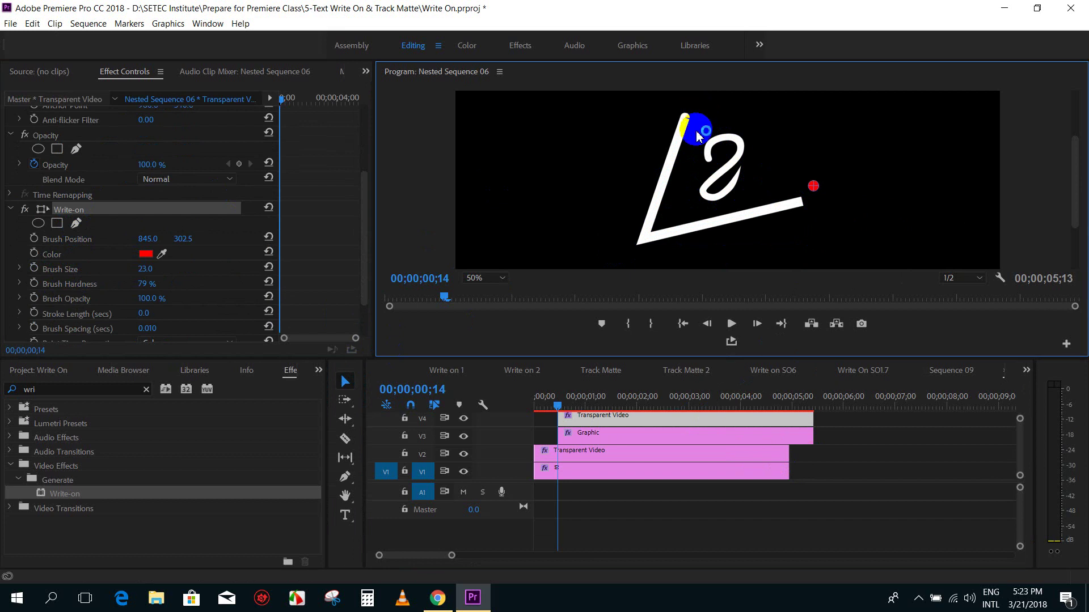
pyautogui.click(144, 313)
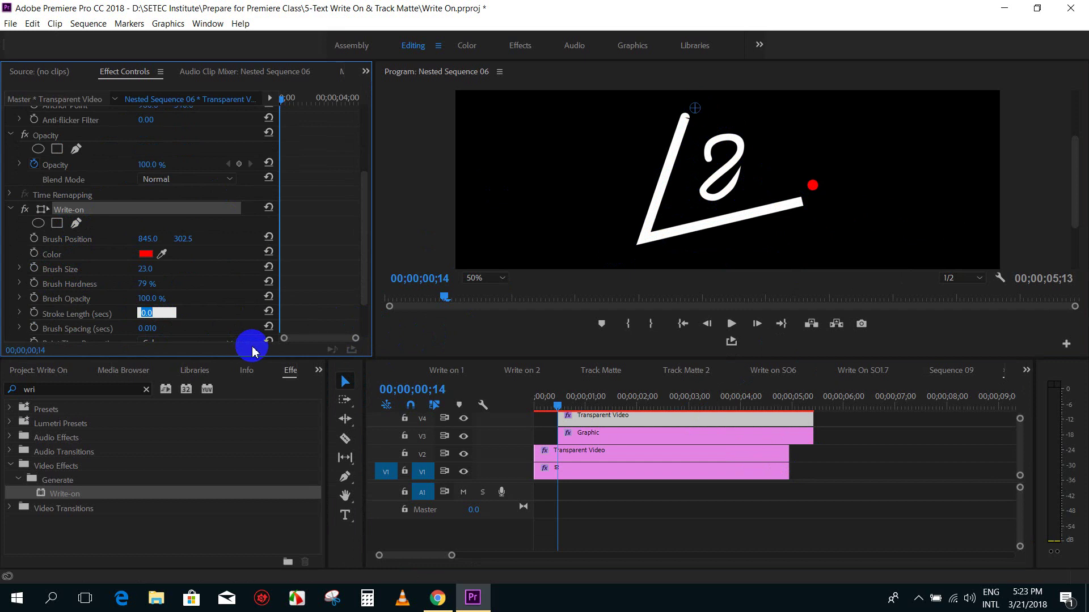
pyautogui.write('5')
pyautogui.press('Return')
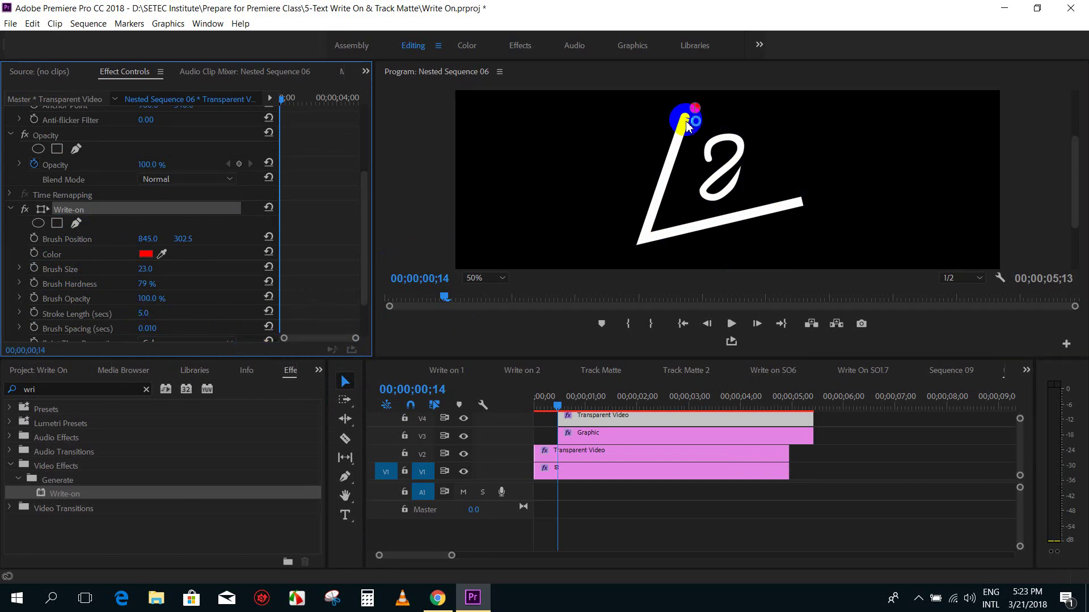
pyautogui.moveTo(697, 114); pyautogui.dragTo(690, 109)
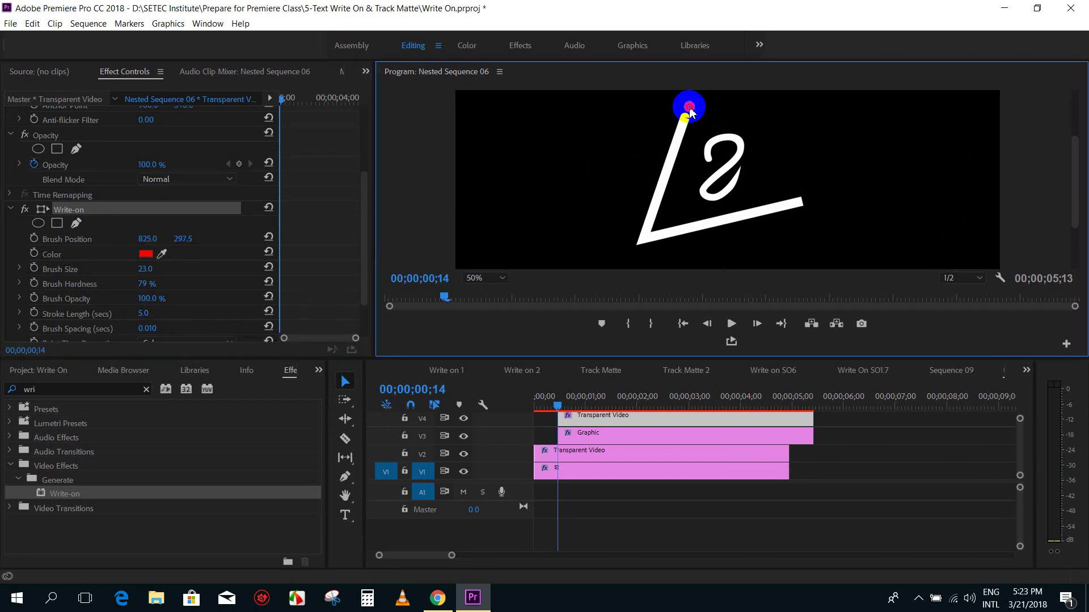
# Set the Write-on brush size to 25 and brush spacing to 0.001
pyautogui.click(146, 268)
pyautogui.write('25')
pyautogui.press('Return')
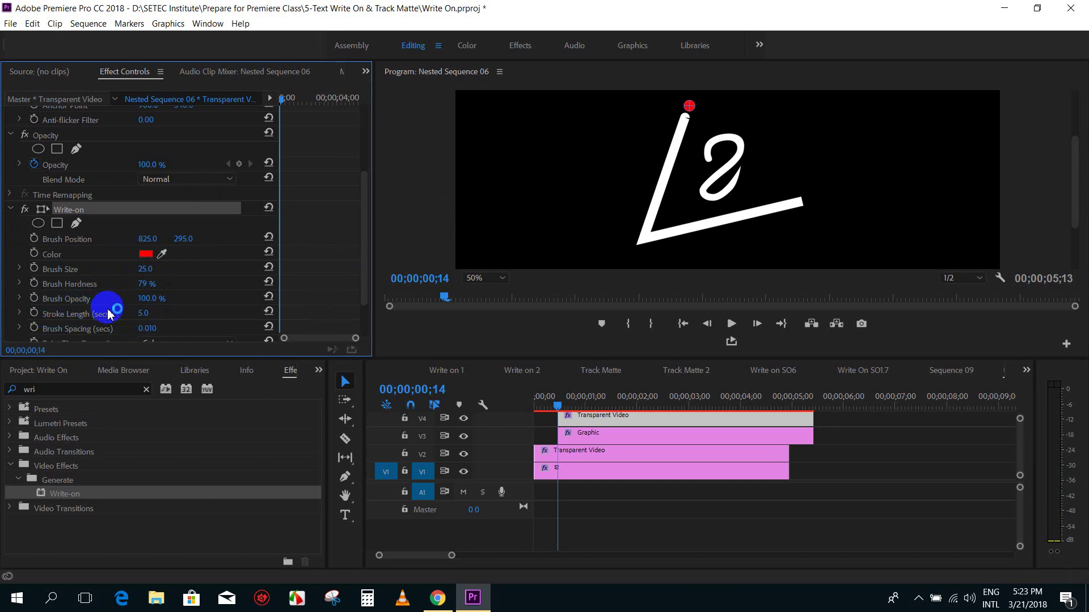
pyautogui.click(146, 328)
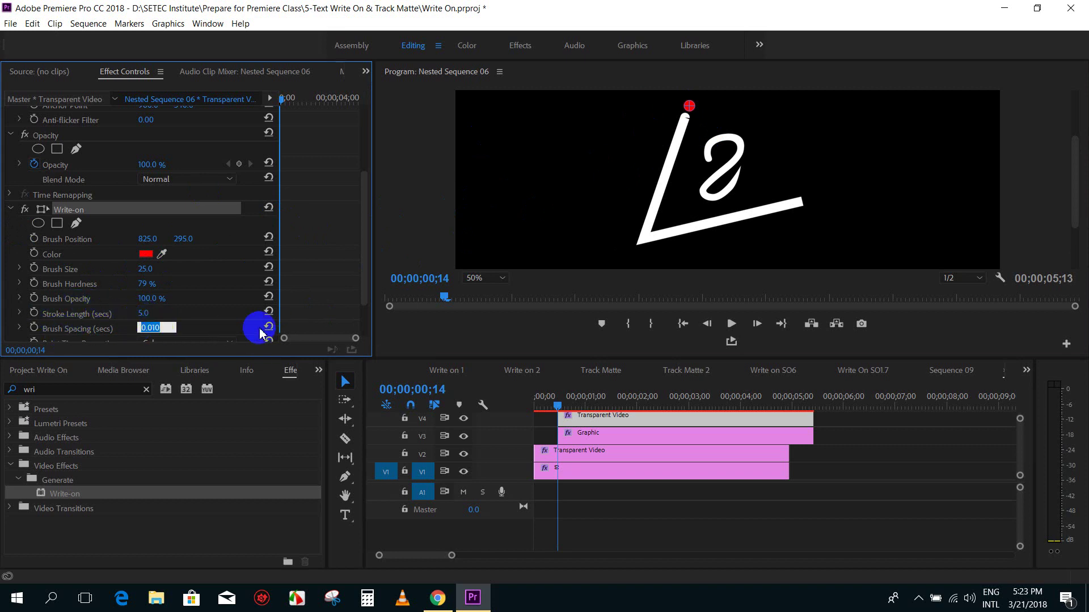
pyautogui.write('0.001')
pyautogui.press('Return')
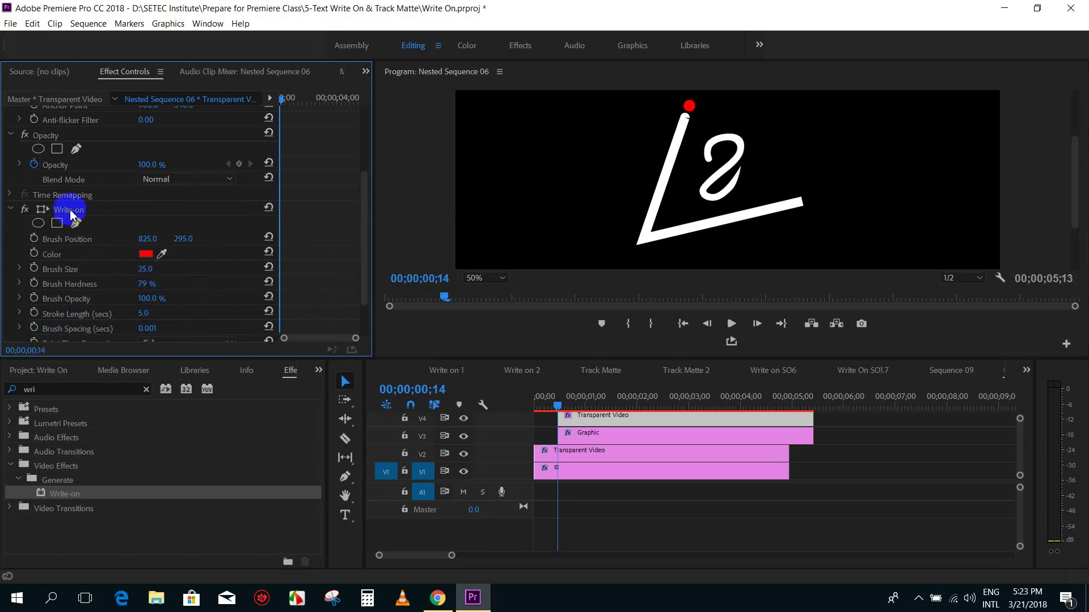
# Keyframe the Write-on brush position so the red stroke runs down the V's left arm from the top
pyautogui.click(34, 239)
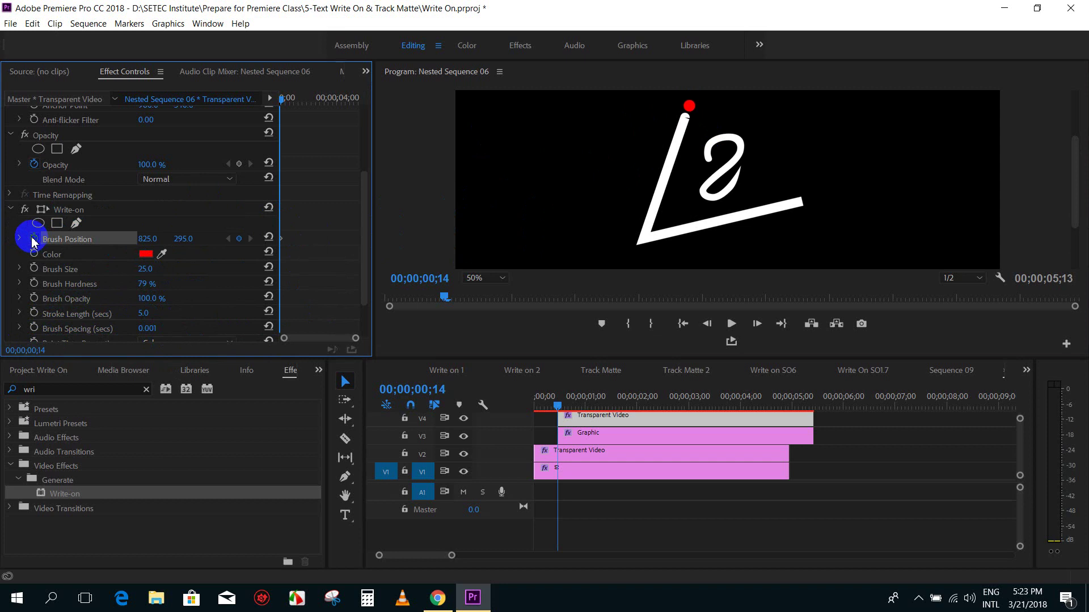
pyautogui.press('Right')
pyautogui.press('Right')
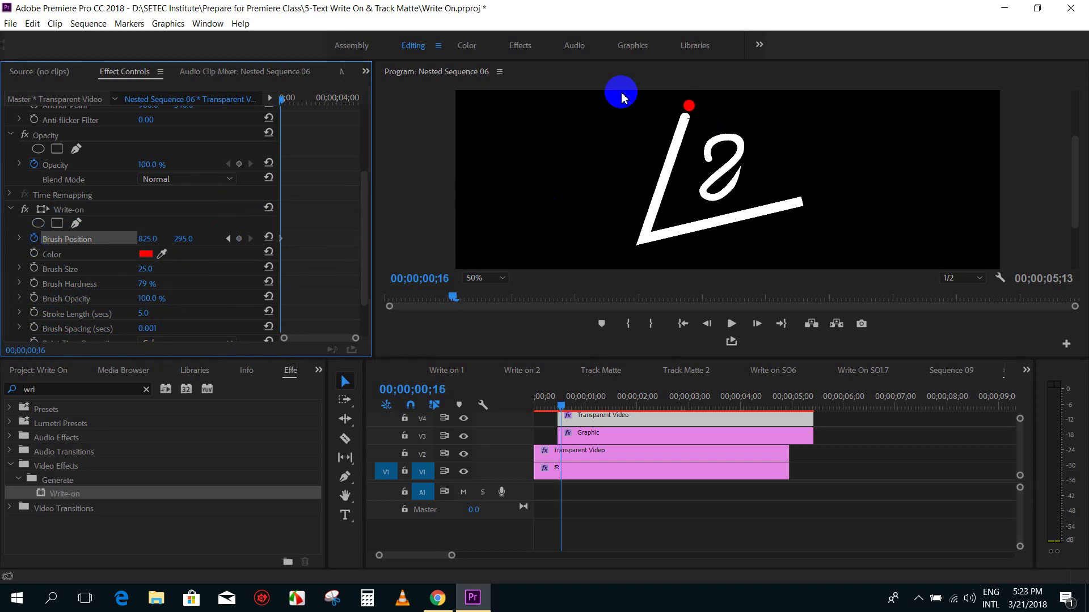
pyautogui.click(80, 209)
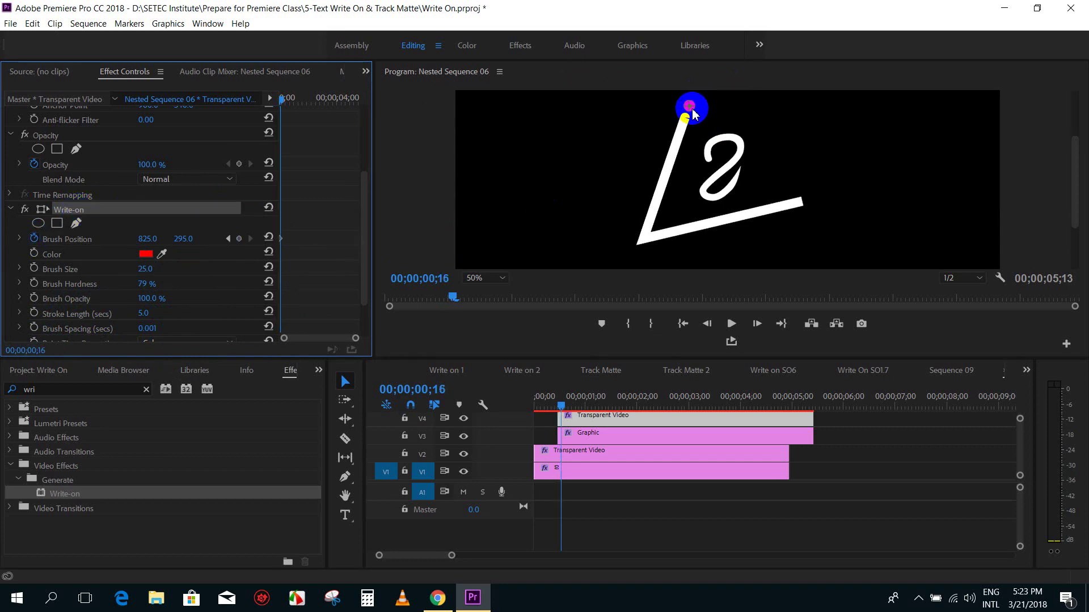
pyautogui.moveTo(693, 113)
pyautogui.mouseDown()
pyautogui.moveTo(664, 204)
pyautogui.moveTo(665, 191)
pyautogui.mouseUp()
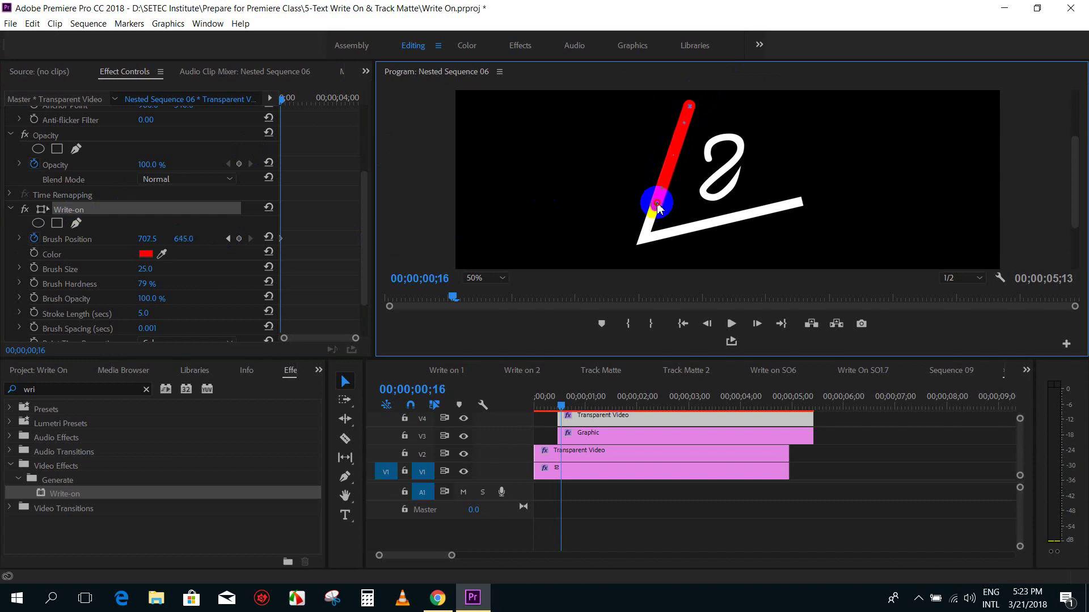
pyautogui.press('Right')
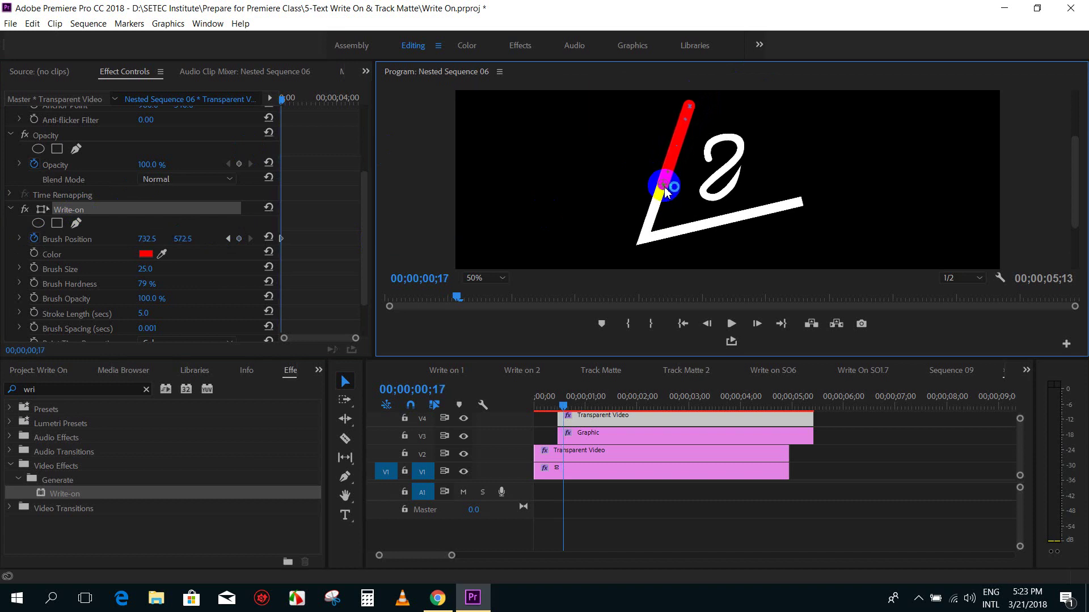
pyautogui.moveTo(666, 190)
pyautogui.mouseDown()
pyautogui.moveTo(641, 248)
pyautogui.moveTo(701, 236)
pyautogui.moveTo(652, 243)
pyautogui.mouseUp()
# Extend the brush keyframes along the bottom and right arm, ending at 1245.0, 625.0 by frame 25
pyautogui.press('Right')
pyautogui.press('Right')
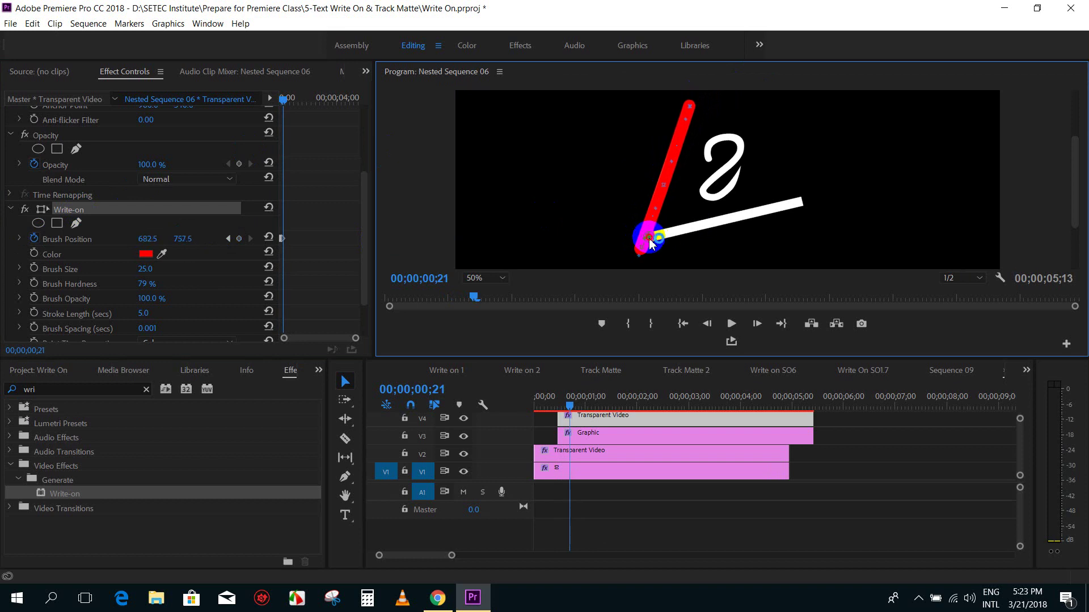
pyautogui.press('Right')
pyautogui.press('Right')
pyautogui.moveTo(657, 242)
pyautogui.mouseDown()
pyautogui.moveTo(701, 229)
pyautogui.moveTo(672, 242)
pyautogui.mouseUp()
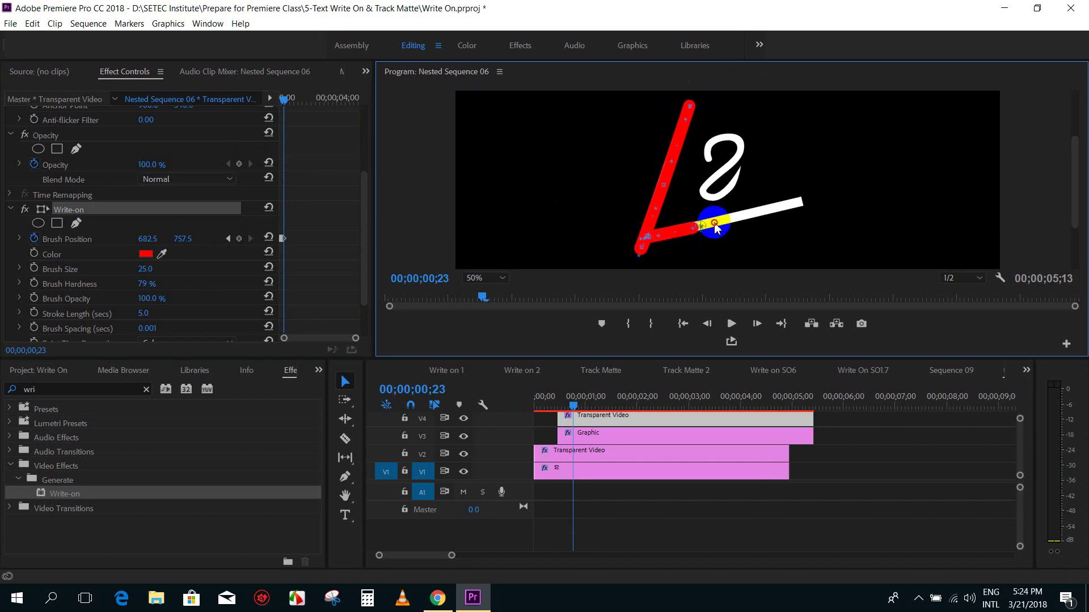
pyautogui.moveTo(671, 242); pyautogui.dragTo(728, 227)
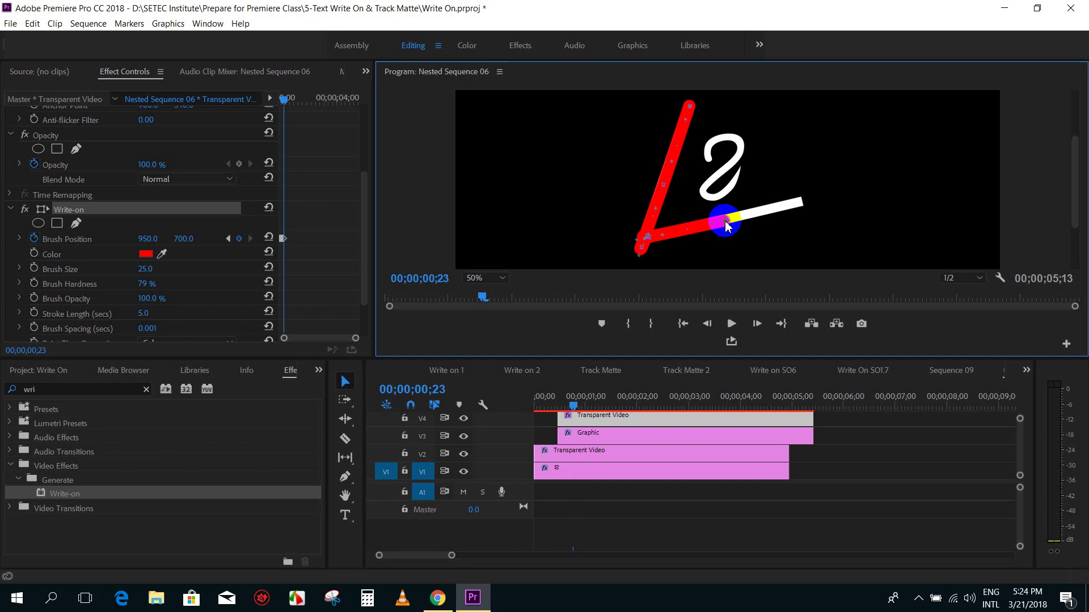
pyautogui.press('Right')
pyautogui.press('Right')
pyautogui.moveTo(728, 226); pyautogui.dragTo(809, 202)
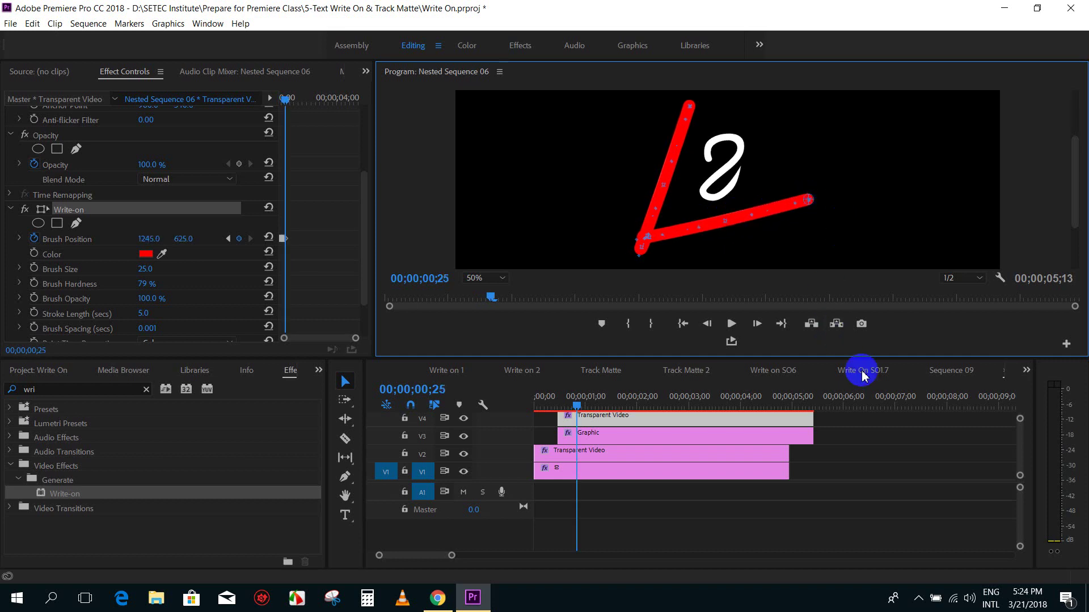
pyautogui.click(635, 438)
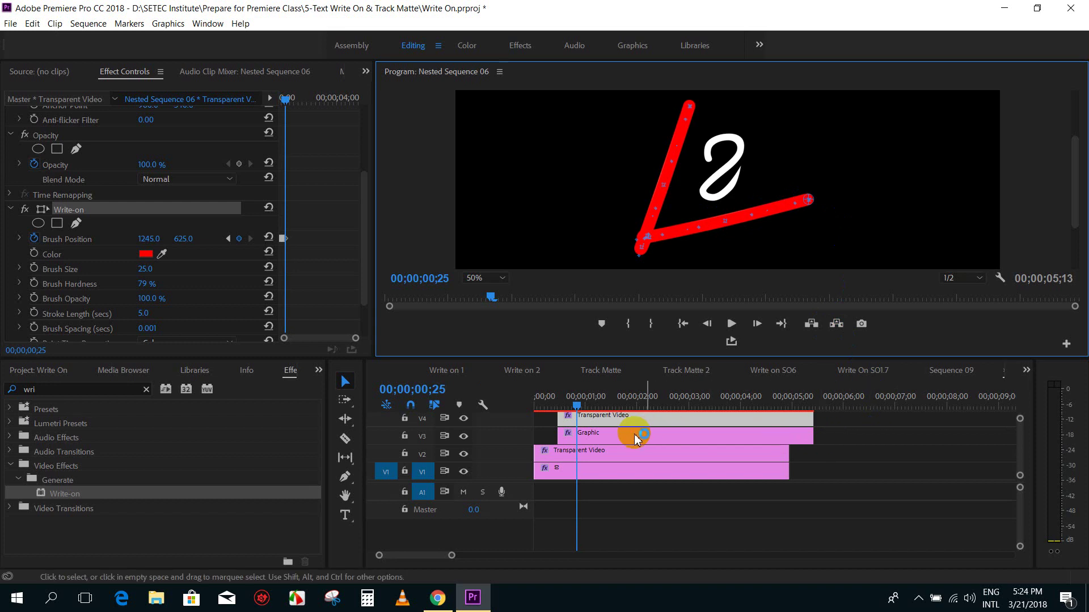
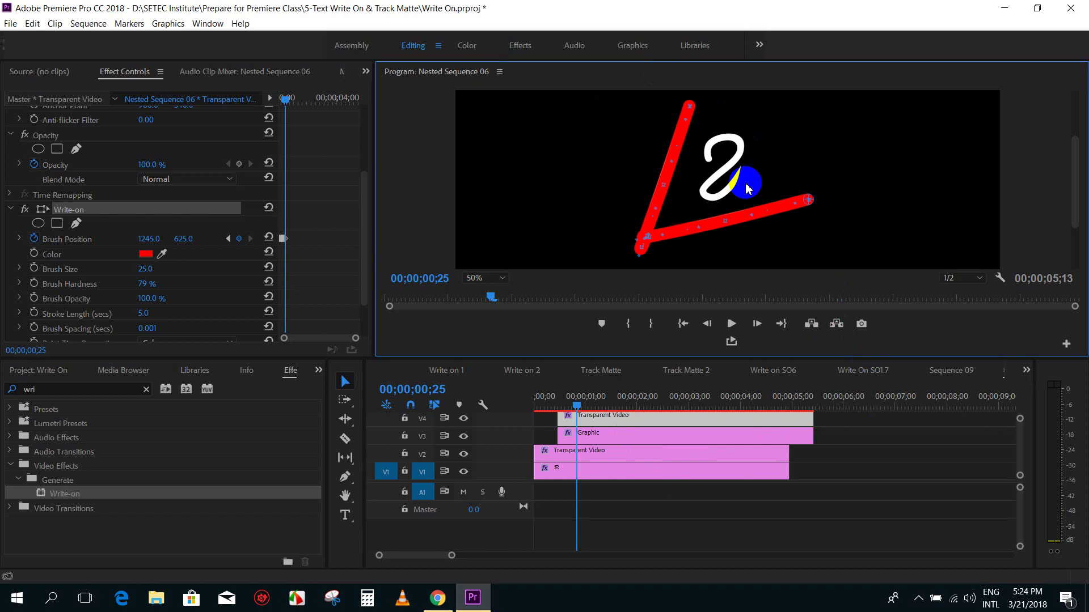
# Trace the write-on stroke path over the 2, then preview the Khmer write-on in Write on 1
pyautogui.moveTo(746, 189)
pyautogui.mouseDown()
pyautogui.moveTo(718, 171)
pyautogui.moveTo(453, 375)
pyautogui.mouseUp()
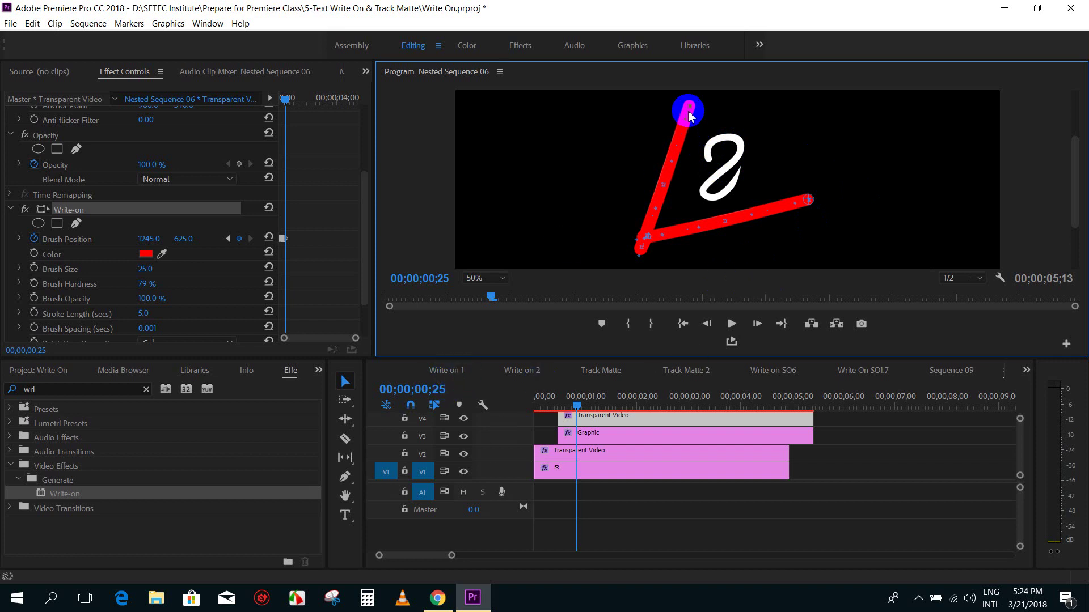
pyautogui.moveTo(641, 255); pyautogui.dragTo(733, 176)
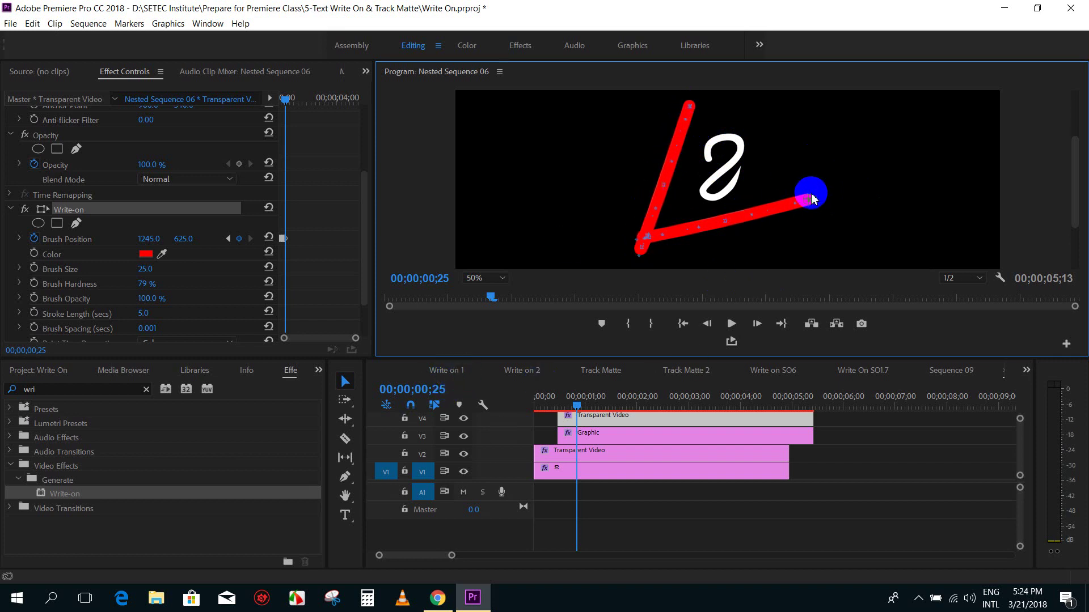
pyautogui.click(448, 372)
pyautogui.moveTo(582, 410); pyautogui.dragTo(581, 409)
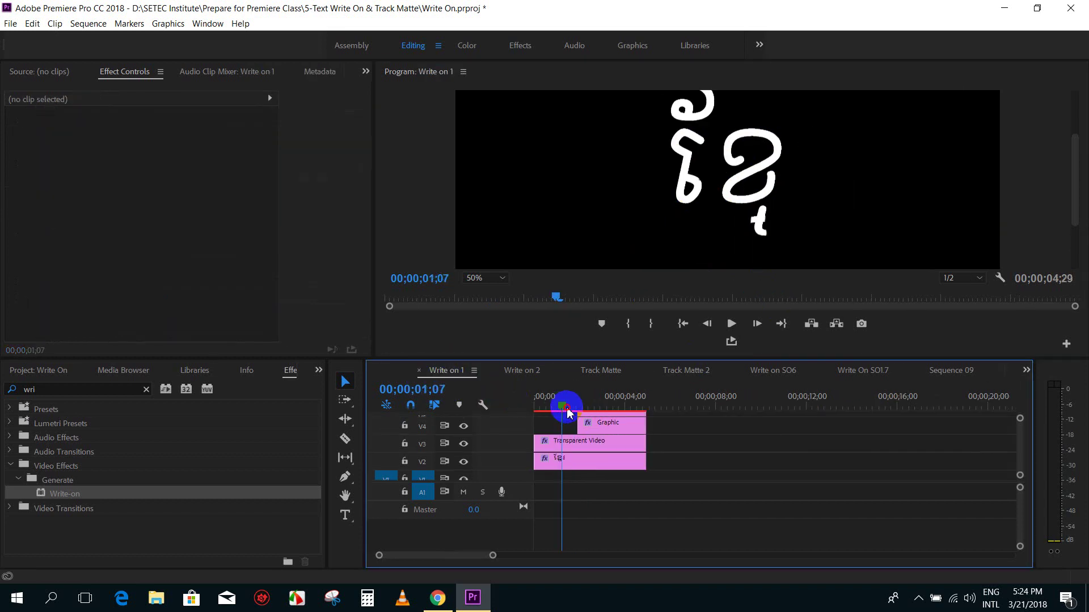
pyautogui.moveTo(733, 123)
pyautogui.mouseDown()
pyautogui.moveTo(698, 124)
pyautogui.moveTo(721, 159)
pyautogui.moveTo(790, 138)
pyautogui.mouseUp()
# Toggle the Khmer text clip's Track Matte Key off and on to compare, then switch to Sequence 09
pyautogui.click(591, 454)
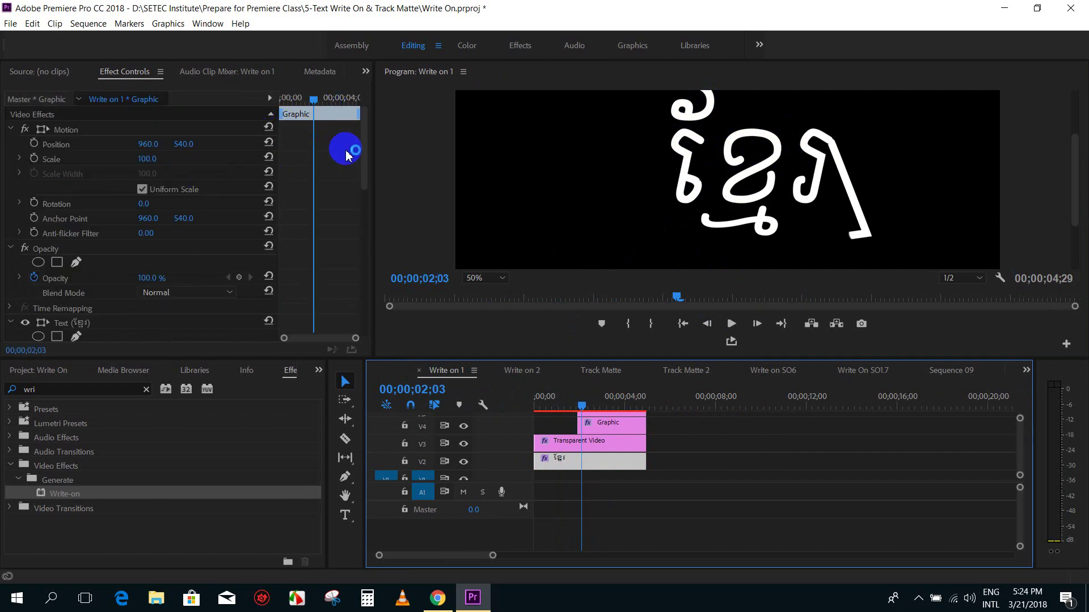
pyautogui.moveTo(364, 134); pyautogui.dragTo(364, 297)
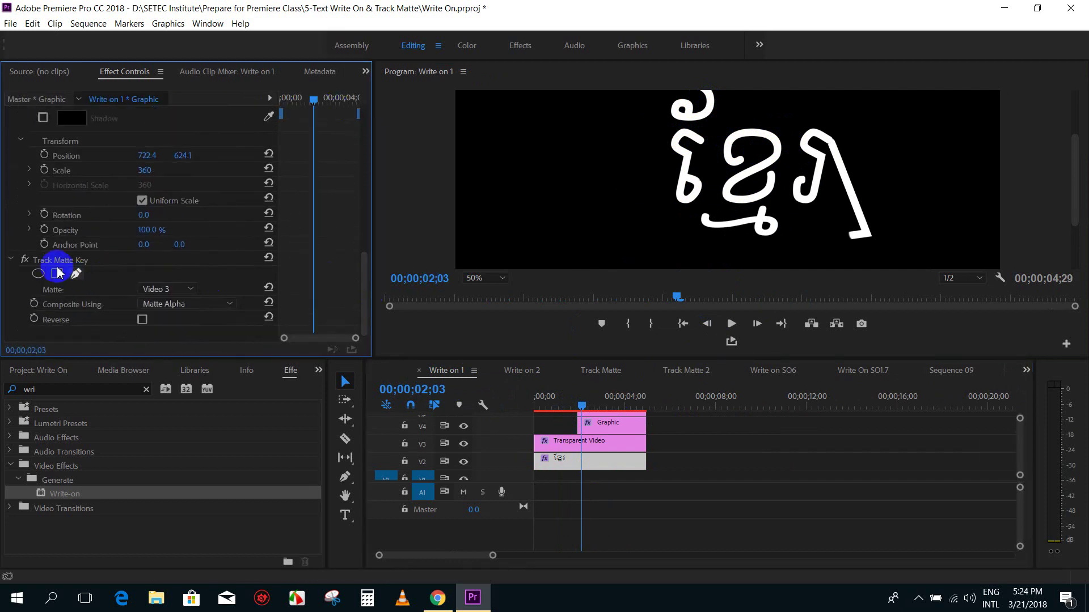
pyautogui.click(25, 260)
pyautogui.click(786, 191)
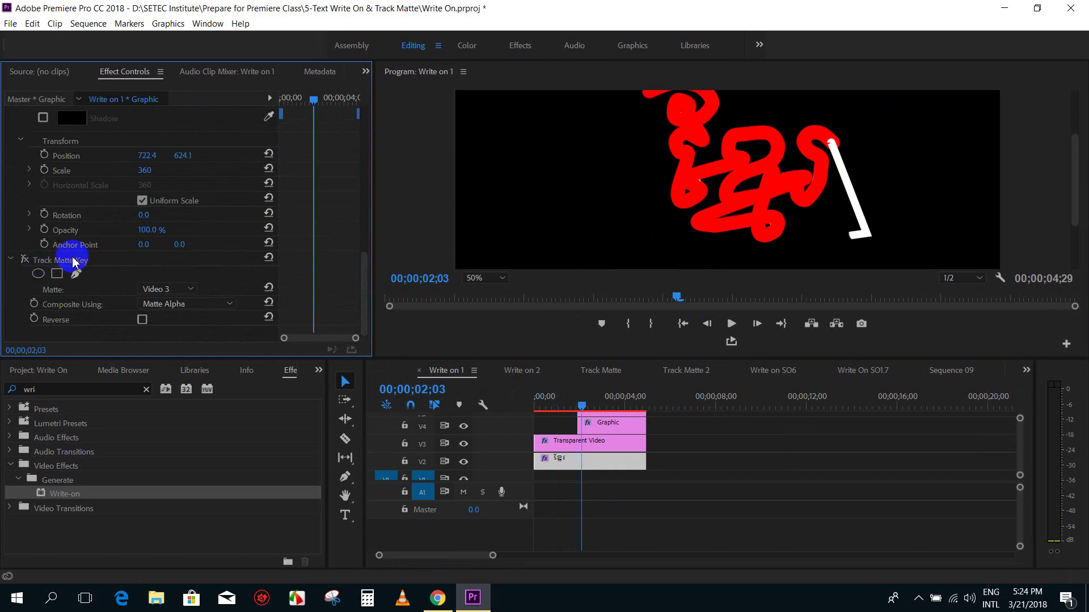
pyautogui.click(29, 260)
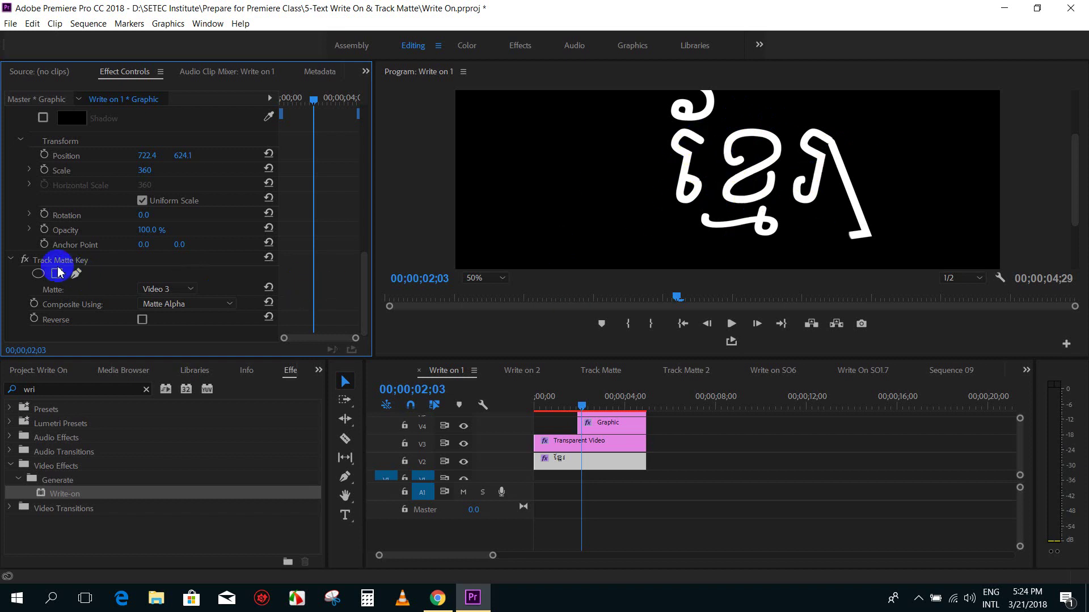
pyautogui.click(24, 260)
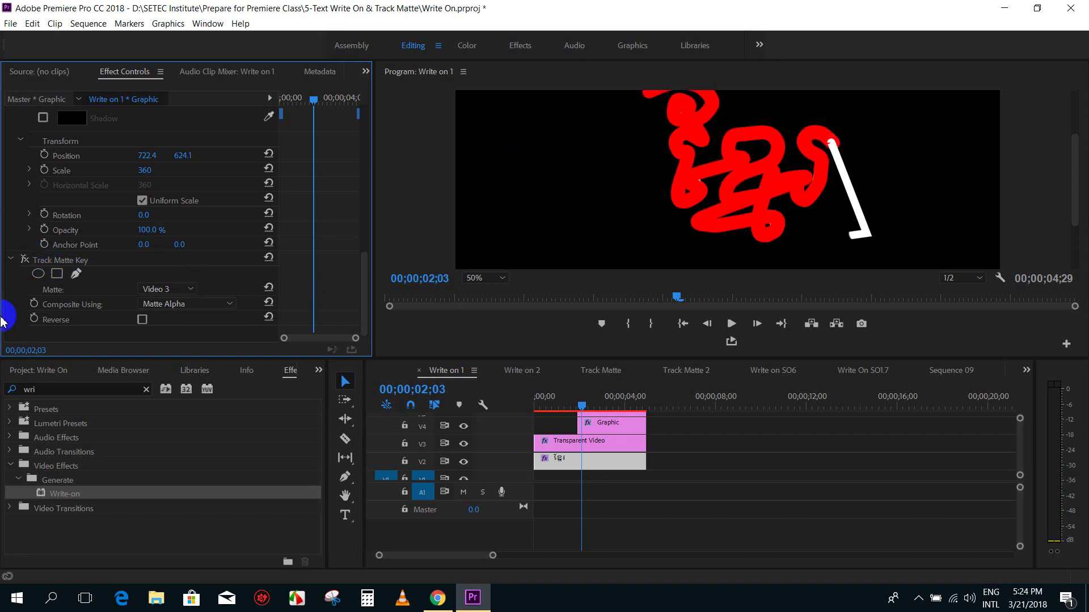
pyautogui.click(25, 259)
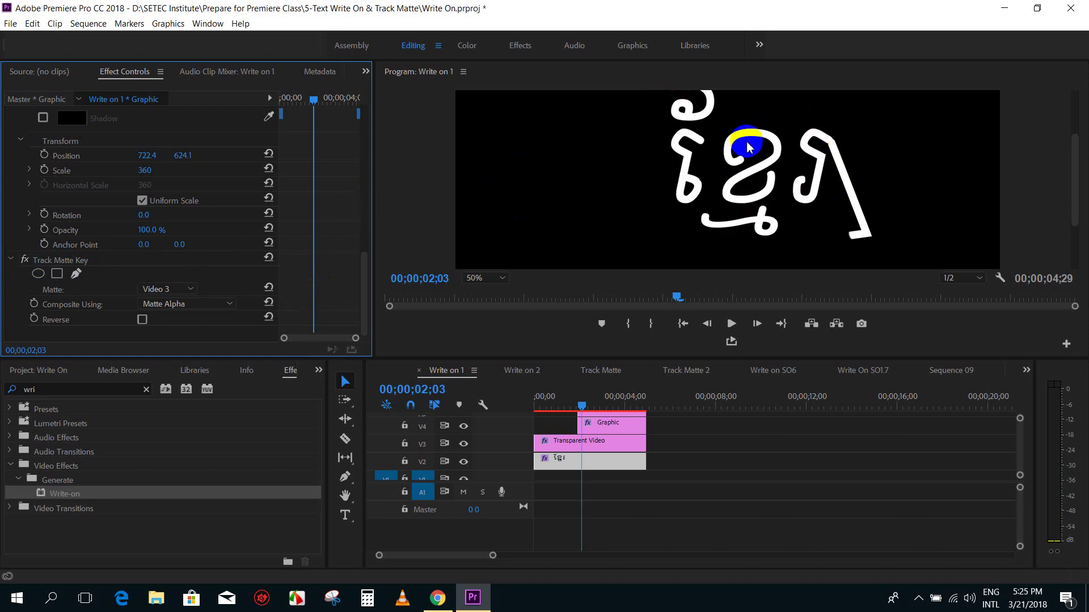
pyautogui.click(958, 371)
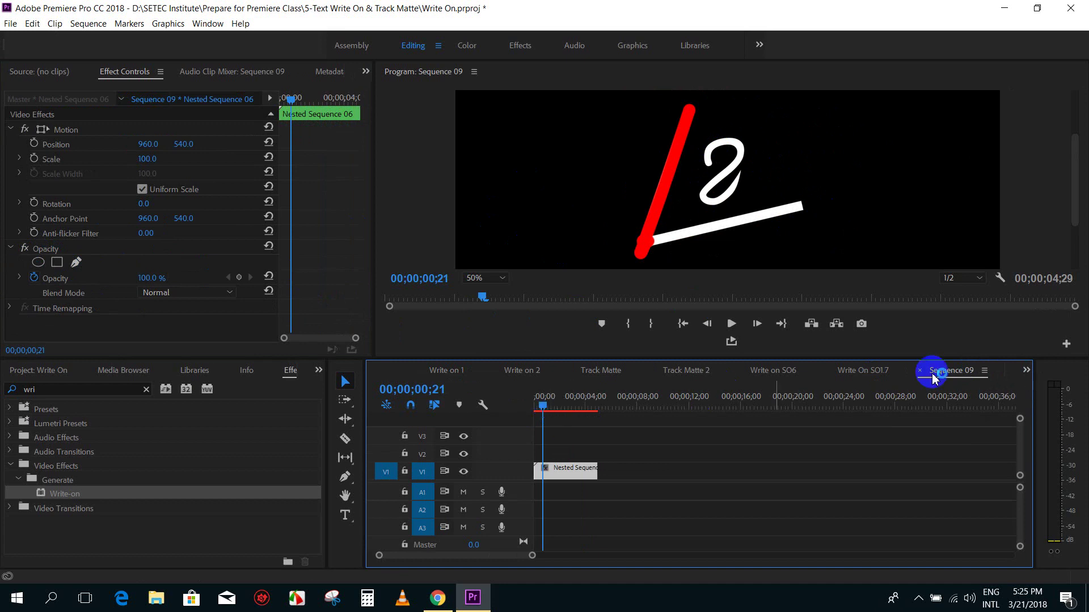
# In Nested Sequence 06, advance the playhead past 00;00;00;16 and select the Graphic clip on V3
pyautogui.click(1026, 370)
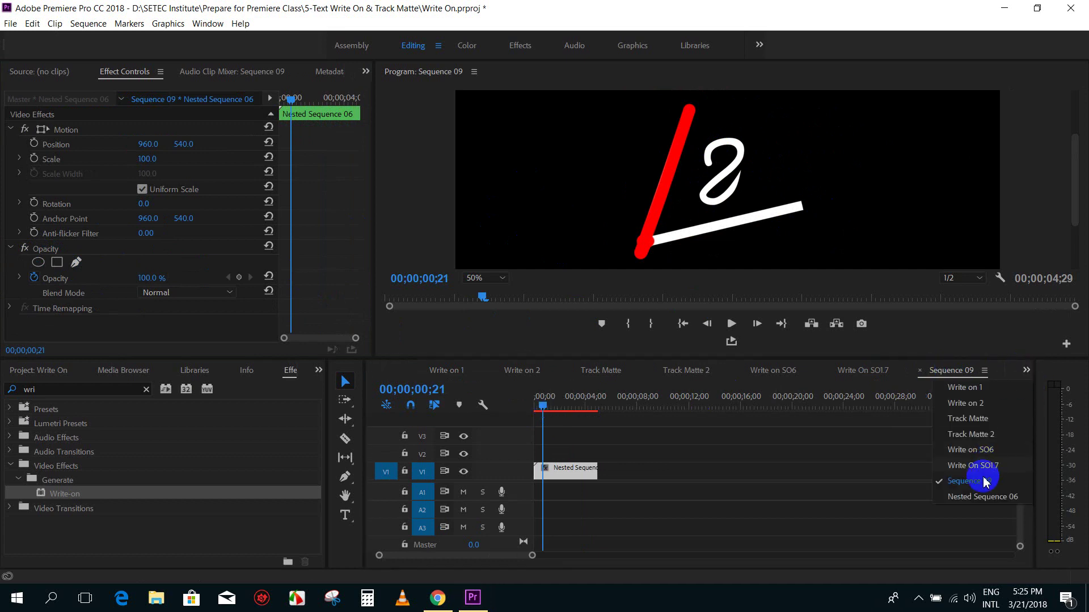
pyautogui.click(972, 497)
pyautogui.click(564, 406)
pyautogui.moveTo(566, 407); pyautogui.dragTo(591, 406)
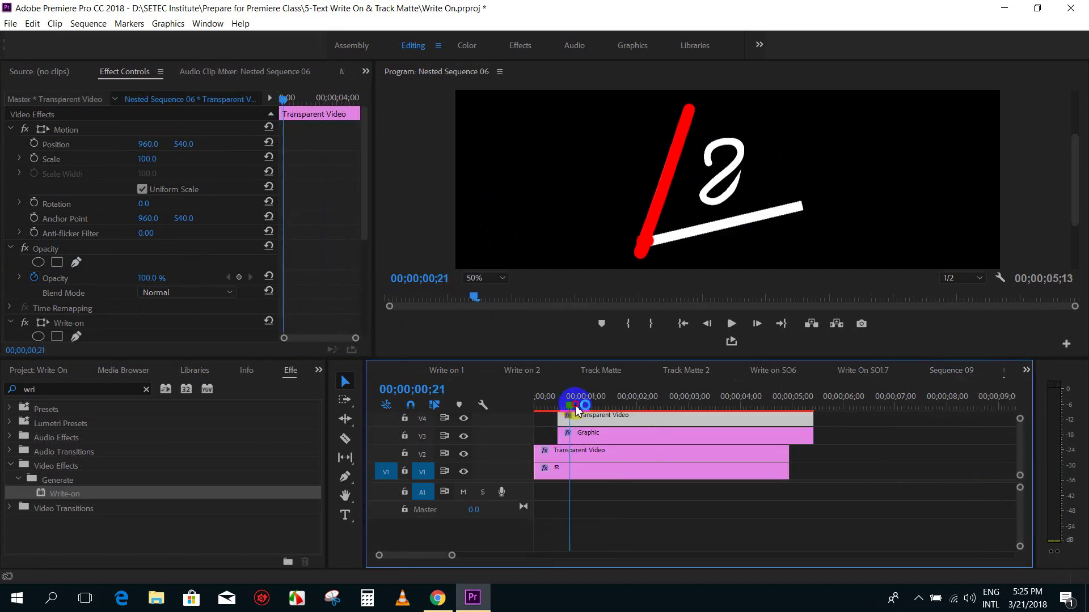
pyautogui.click(606, 442)
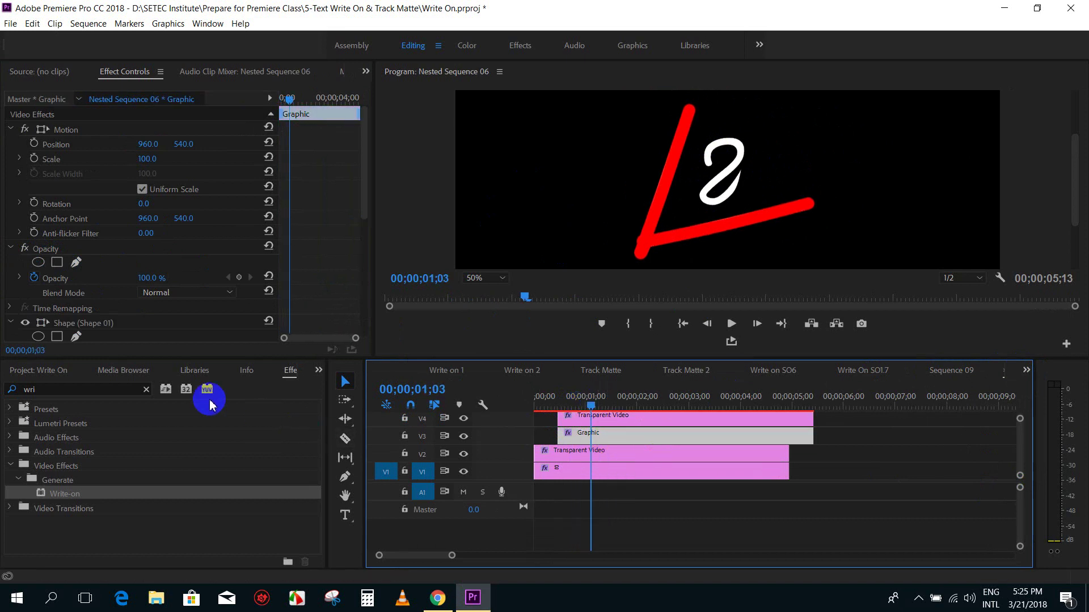
# Apply Track Matte Key to the Graphic clip with Matte set to Video 4
pyautogui.click(149, 391)
pyautogui.click(114, 390)
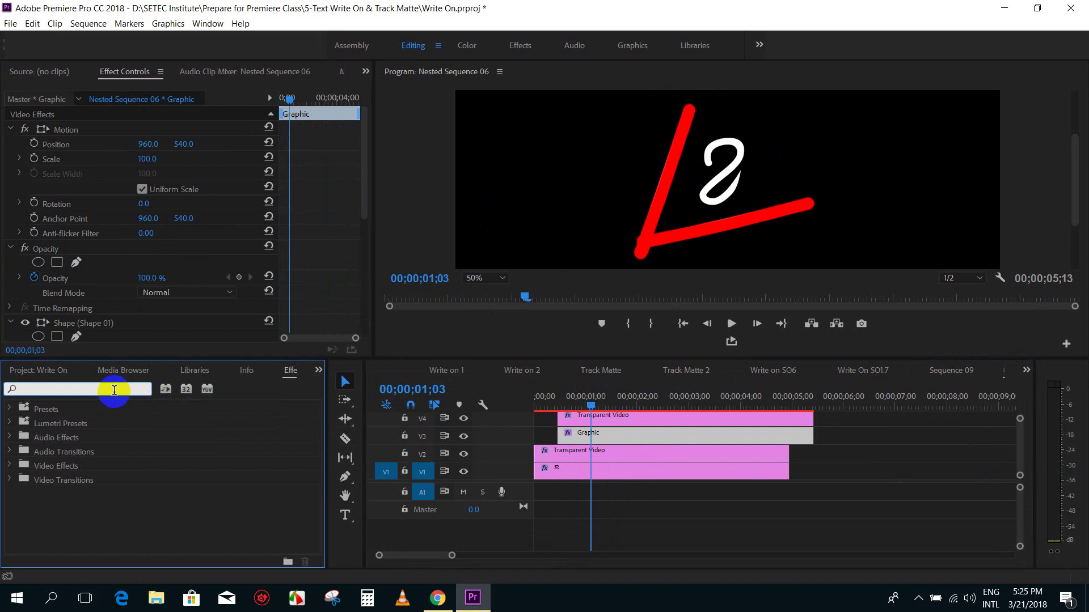
pyautogui.write('track')
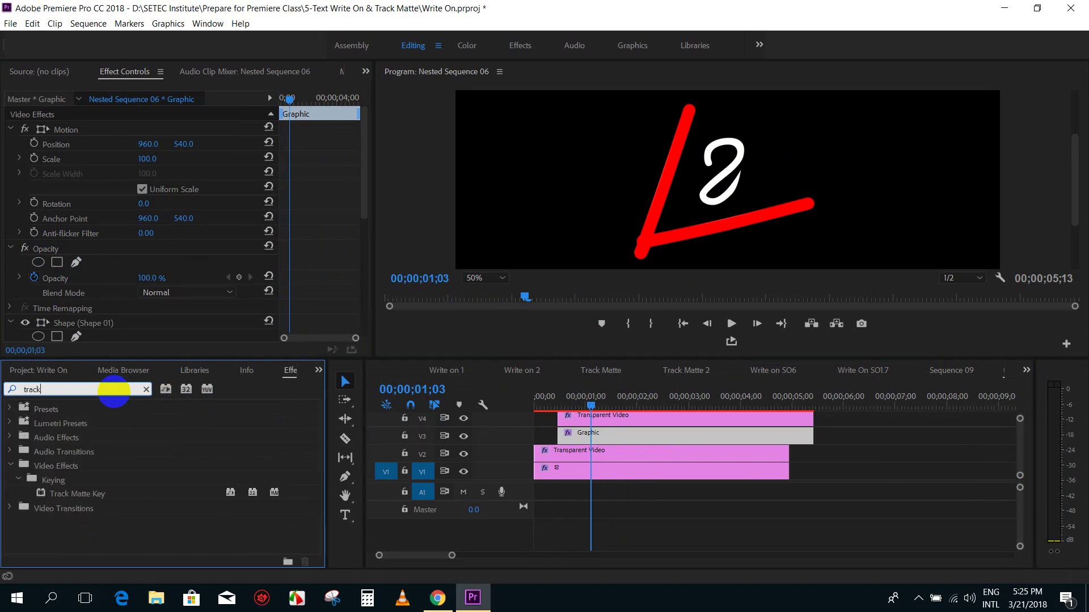
pyautogui.moveTo(56, 493); pyautogui.dragTo(603, 440)
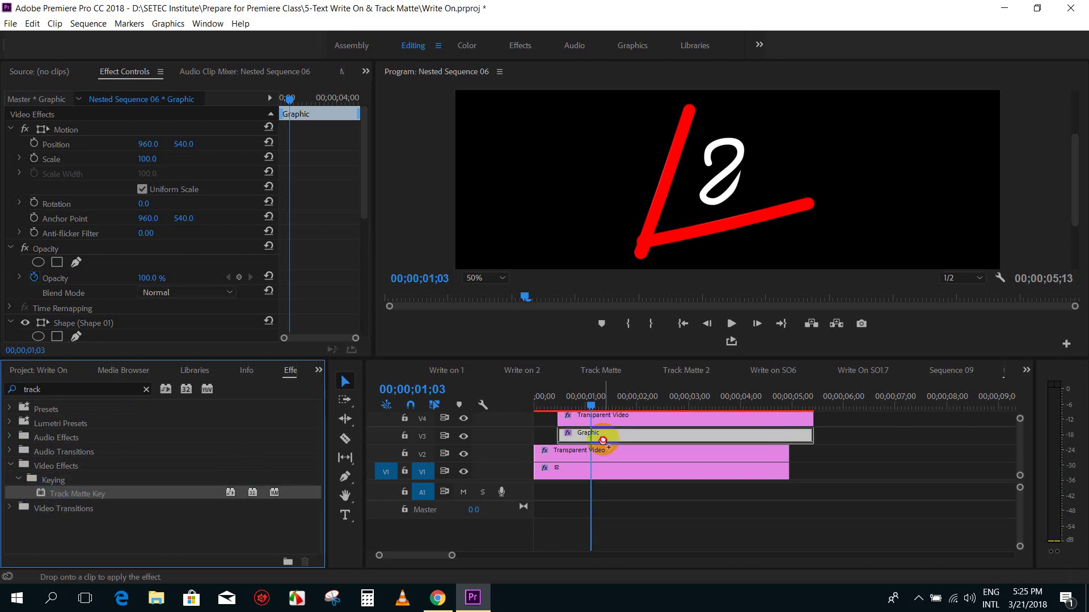
pyautogui.moveTo(603, 440); pyautogui.dragTo(603, 440)
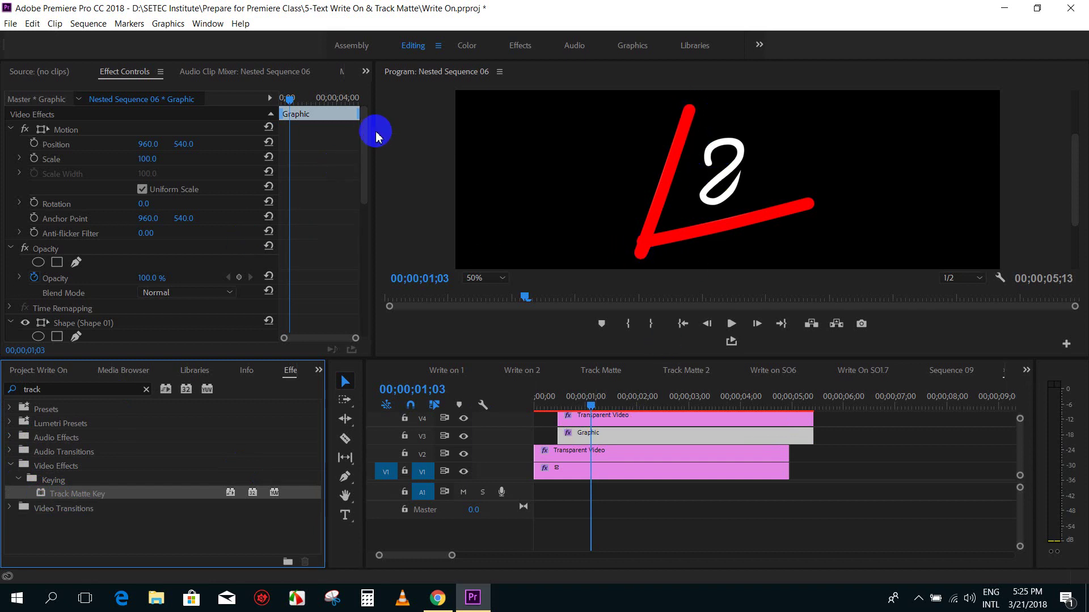
pyautogui.moveTo(365, 128); pyautogui.dragTo(372, 284)
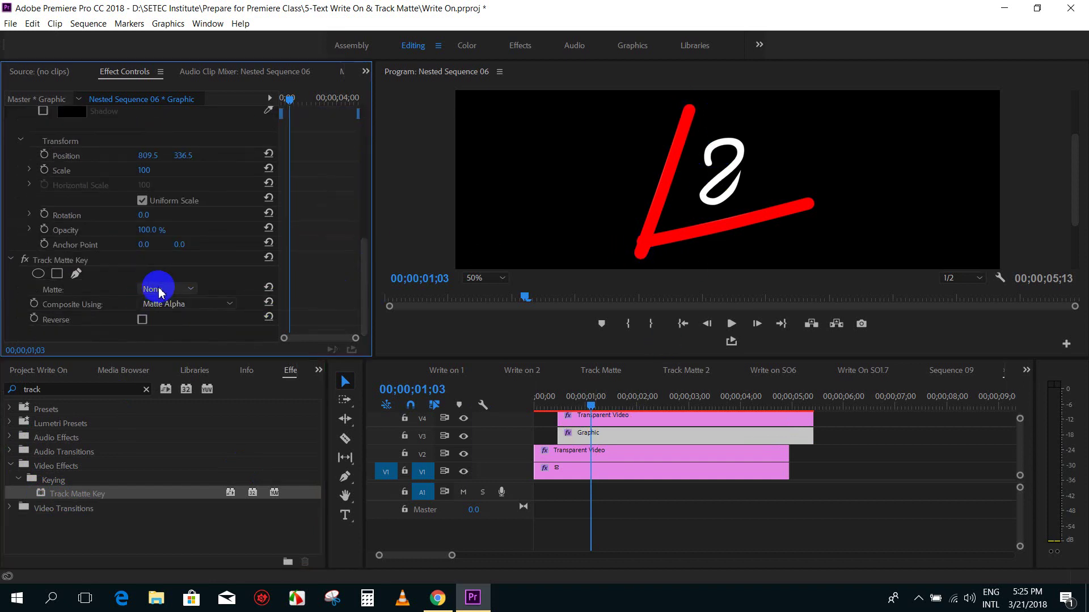
pyautogui.click(160, 289)
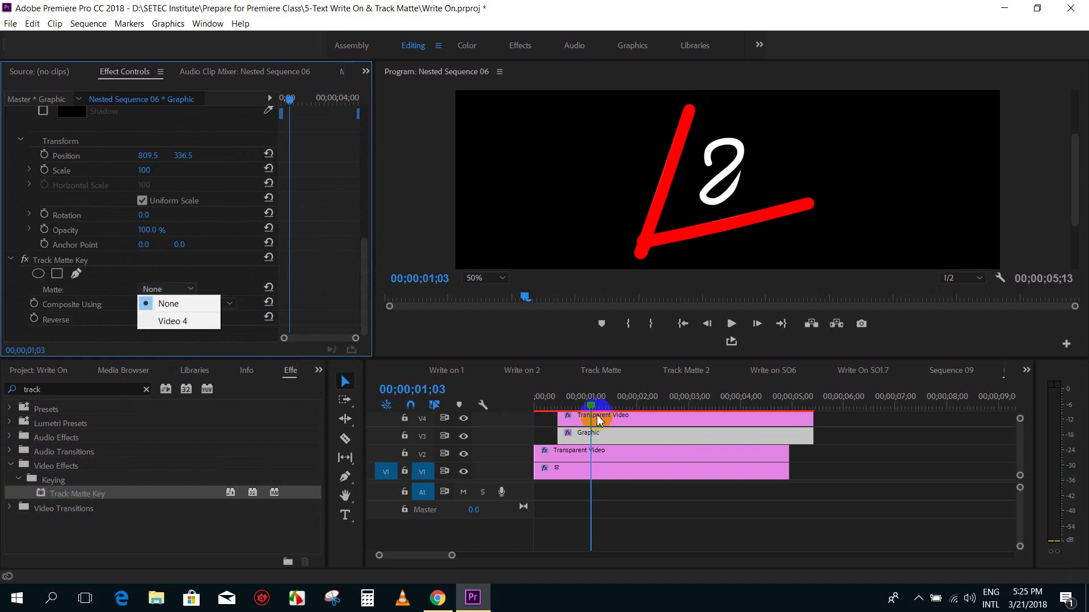
pyautogui.click(176, 321)
pyautogui.moveTo(564, 396)
pyautogui.mouseDown()
pyautogui.moveTo(570, 406)
pyautogui.moveTo(515, 409)
pyautogui.mouseUp()
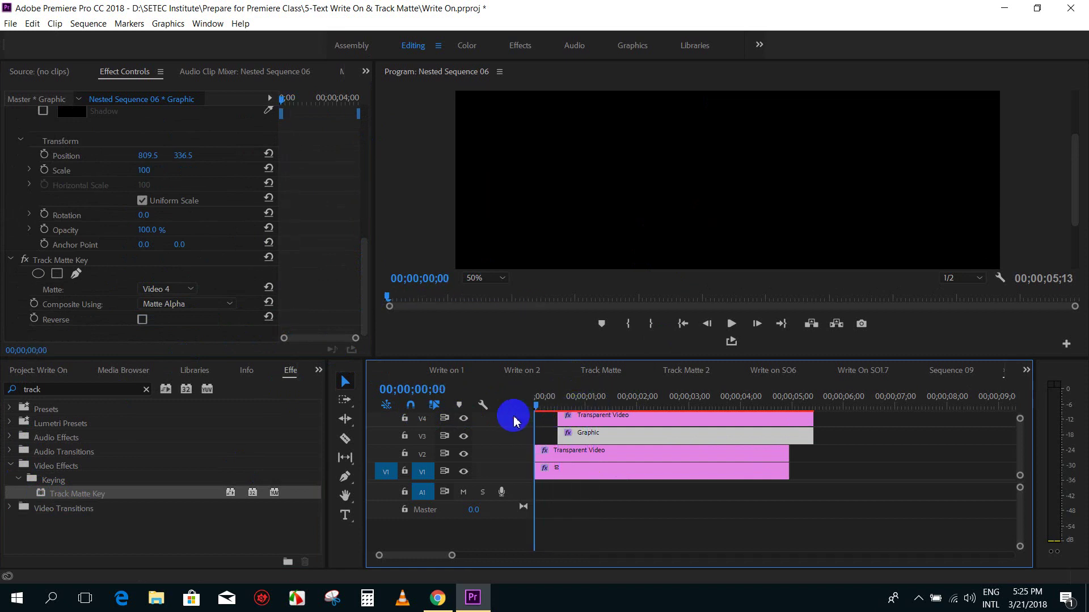
# Play and scrub the white write-on animation, save the project, and zoom the timeline out
pyautogui.press('space')
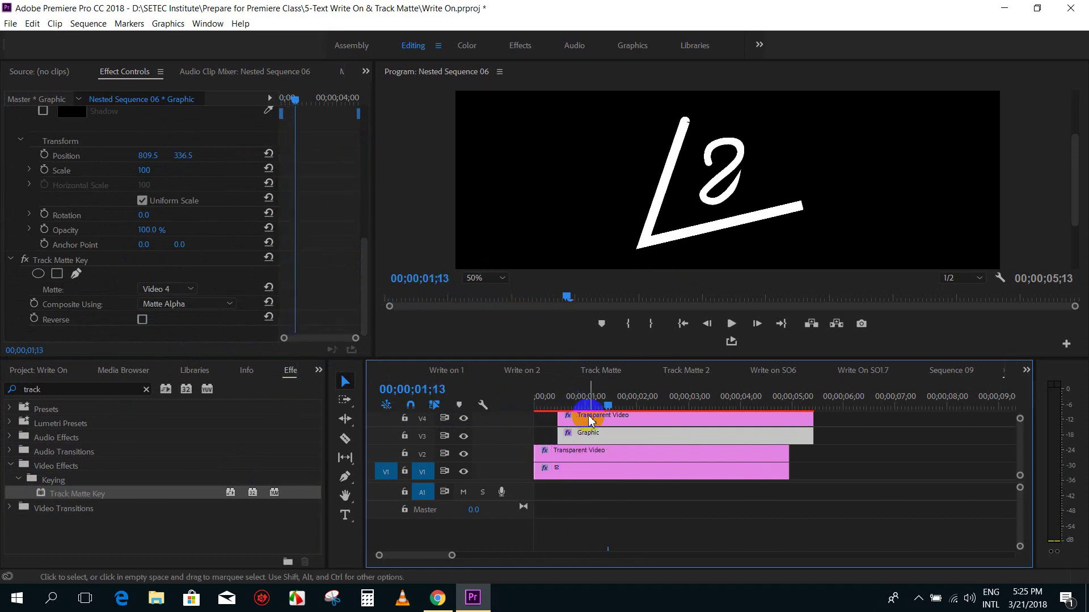
pyautogui.moveTo(581, 406); pyautogui.dragTo(536, 406)
pyautogui.press('space')
pyautogui.moveTo(626, 400); pyautogui.dragTo(538, 397)
pyautogui.click(955, 440)
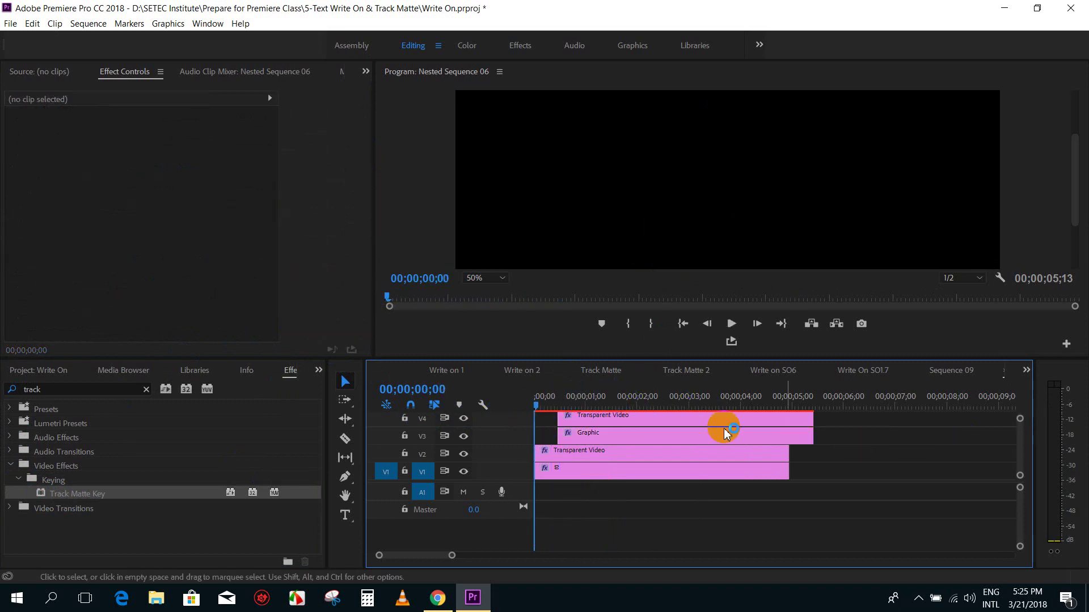
pyautogui.moveTo(539, 406); pyautogui.dragTo(616, 418)
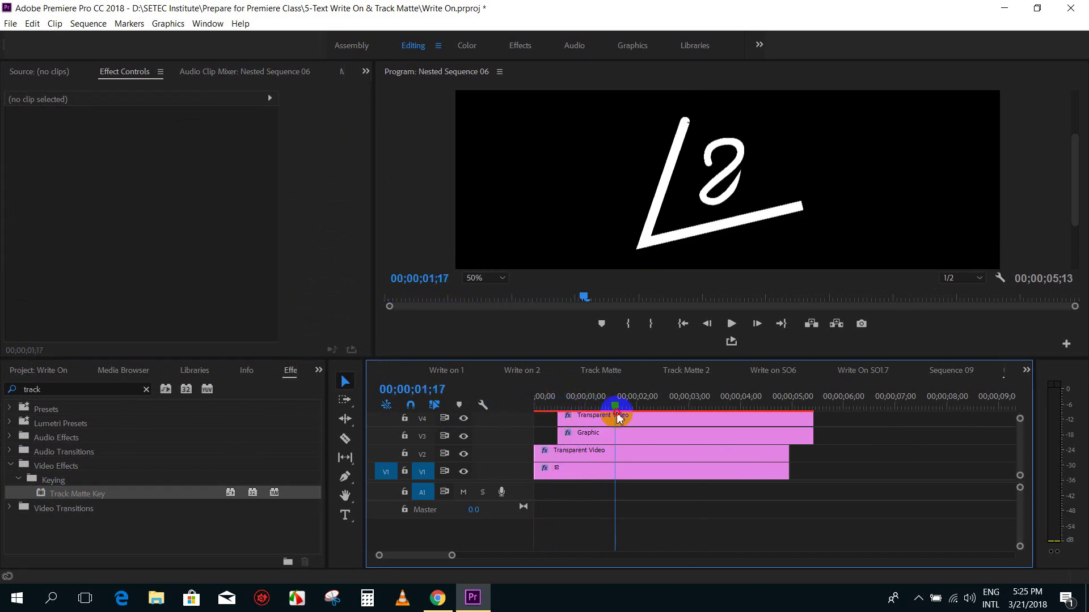
pyautogui.moveTo(653, 400)
pyautogui.mouseDown()
pyautogui.moveTo(789, 407)
pyautogui.moveTo(788, 419)
pyautogui.mouseUp()
pyautogui.hotkey('ctrl', 's')
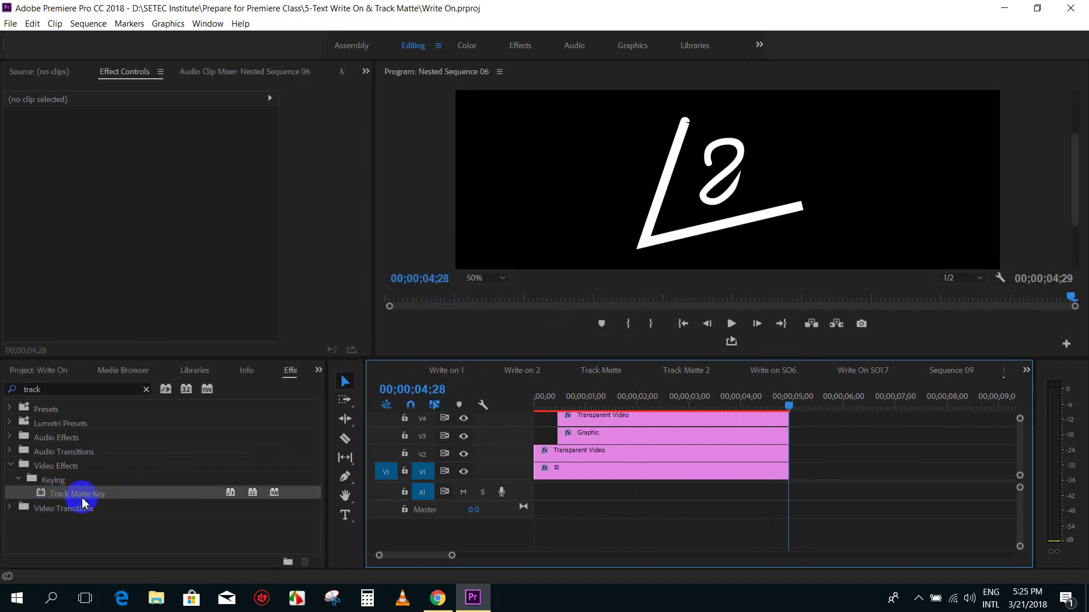
pyautogui.press('-')
pyautogui.press('-')
pyautogui.press('-')
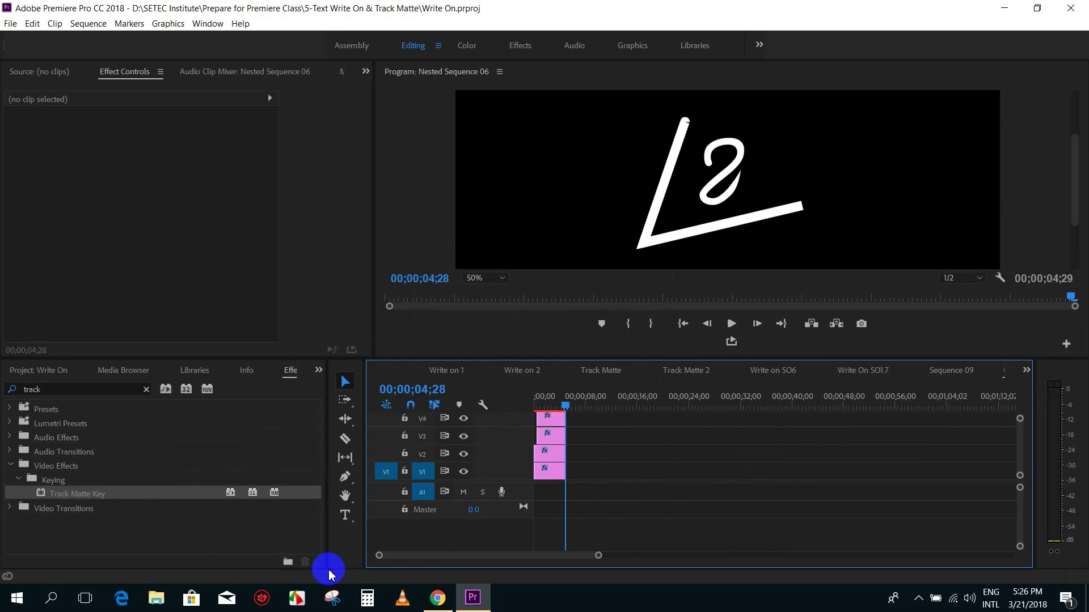
# Create a new DSLR 1080p30 sequence named 'Track Matte Key SO3'
pyautogui.click(319, 370)
pyautogui.click(333, 387)
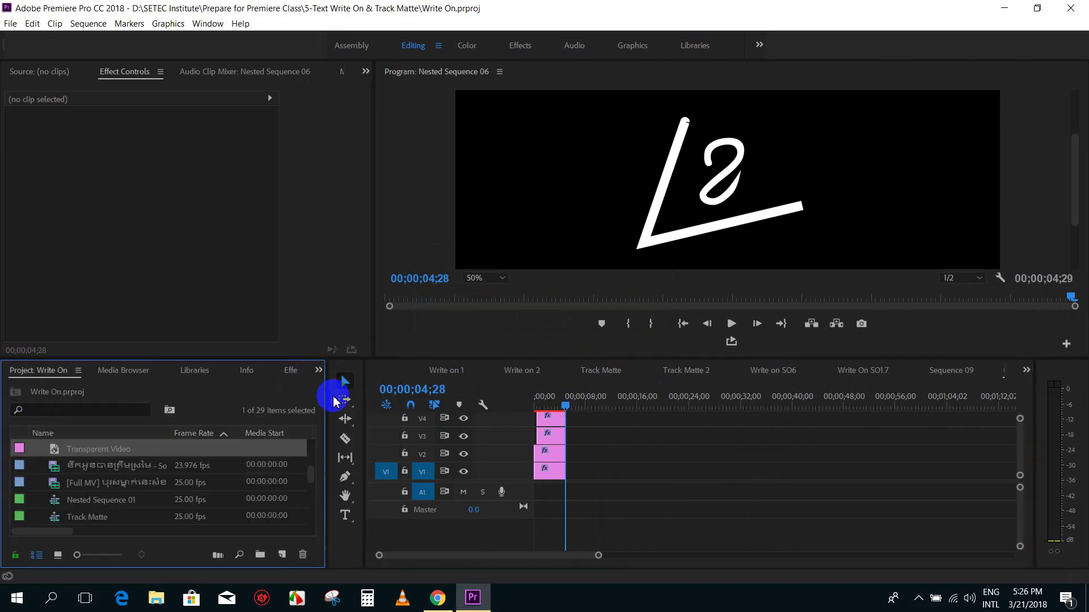
pyautogui.click(282, 555)
pyautogui.click(313, 400)
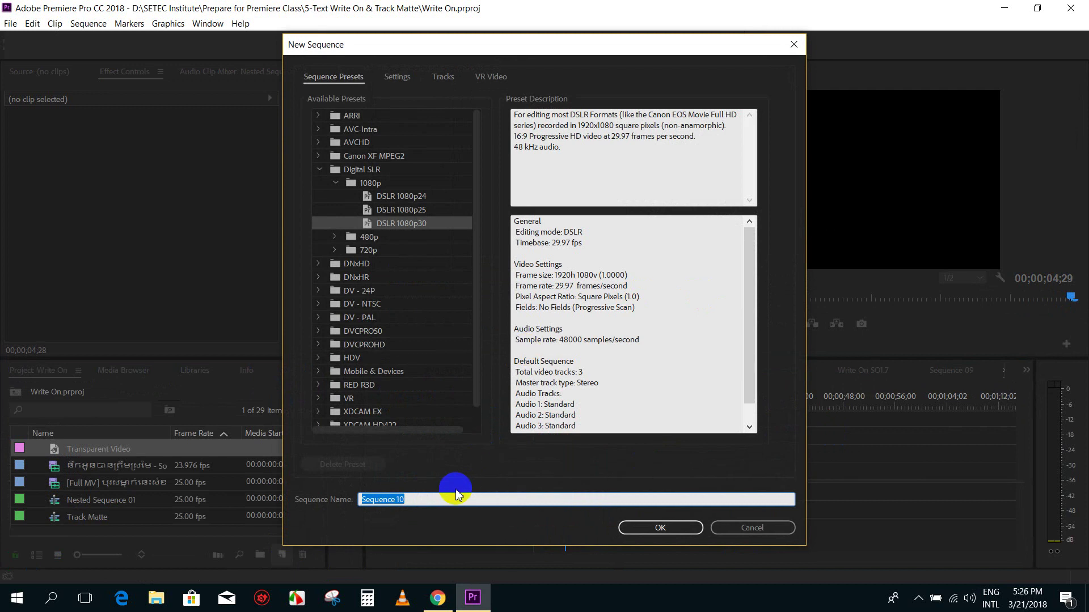
pyautogui.write('Track Matte Key SO3')
pyautogui.press('Return')
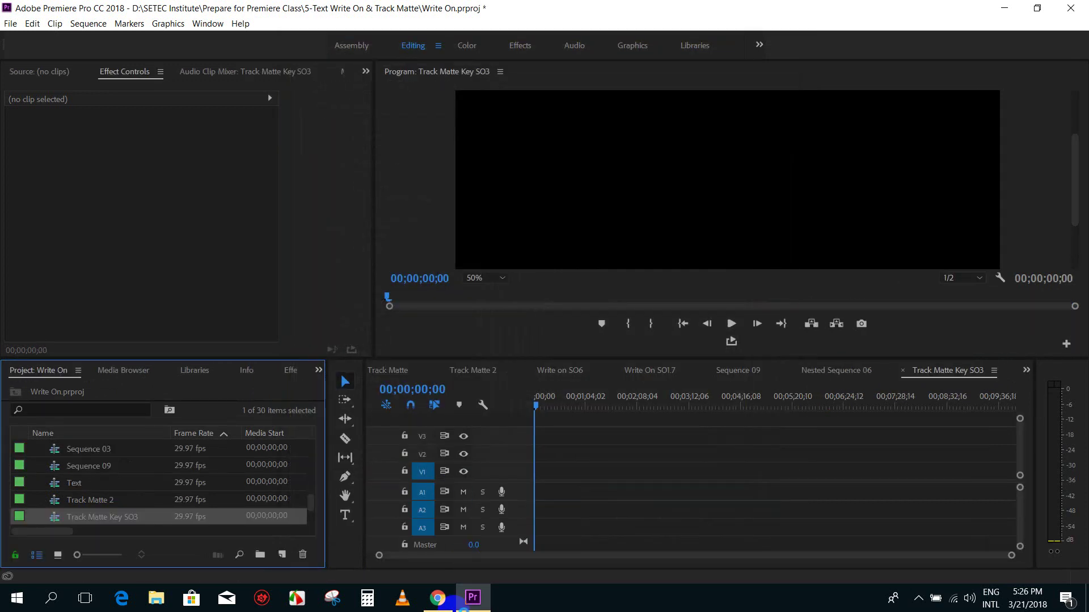
# Type a white 'SAD' title in the Program monitor
pyautogui.moveTo(540, 404); pyautogui.dragTo(523, 431)
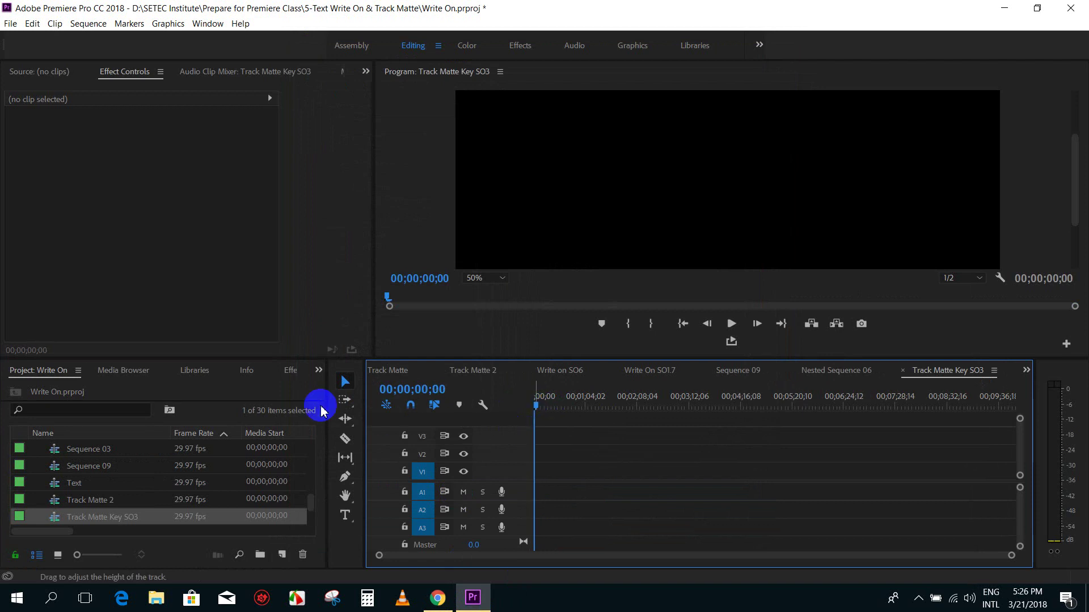
pyautogui.click(356, 520)
pyautogui.click(657, 165)
pyautogui.write('RU')
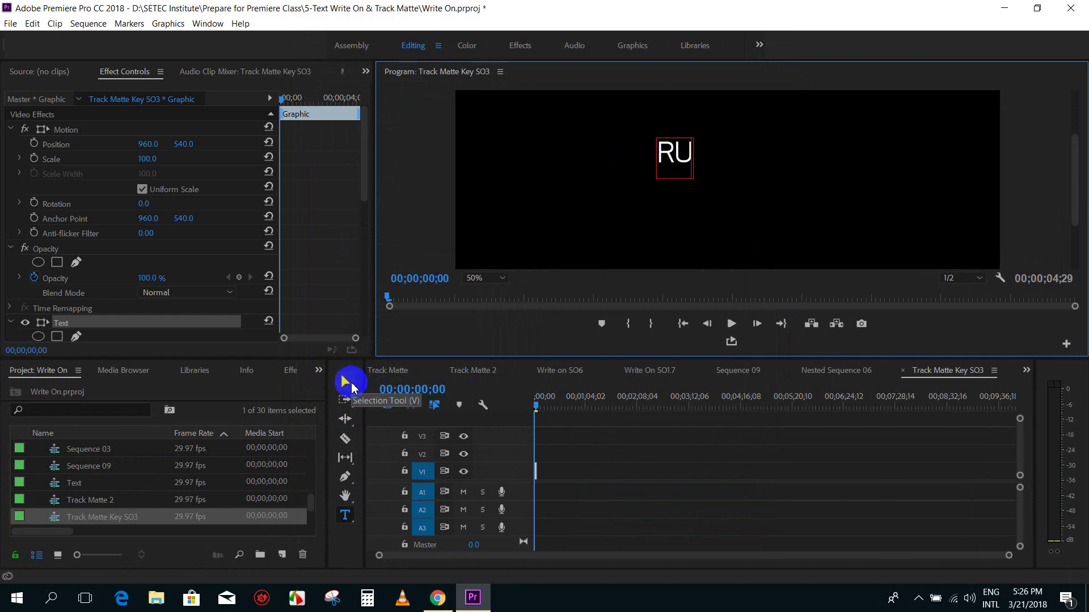
pyautogui.press('BackSpace')
pyautogui.press('BackSpace')
pyautogui.write('SAD')
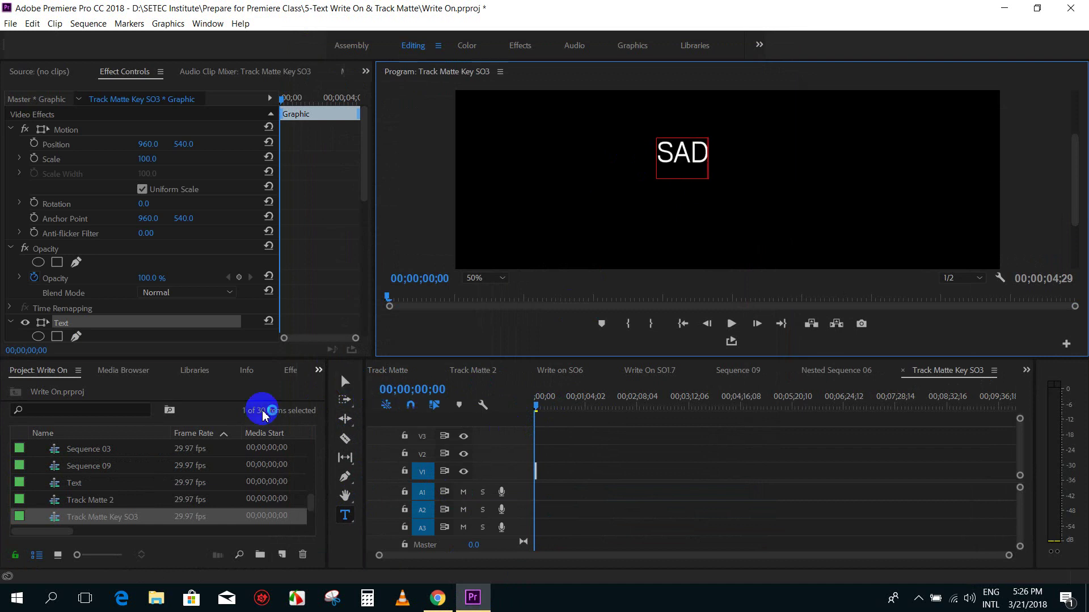
pyautogui.click(346, 382)
# Enlarge and position the SAD text box, and set the monitor zoom to 25%
pyautogui.moveTo(714, 173); pyautogui.dragTo(990, 265)
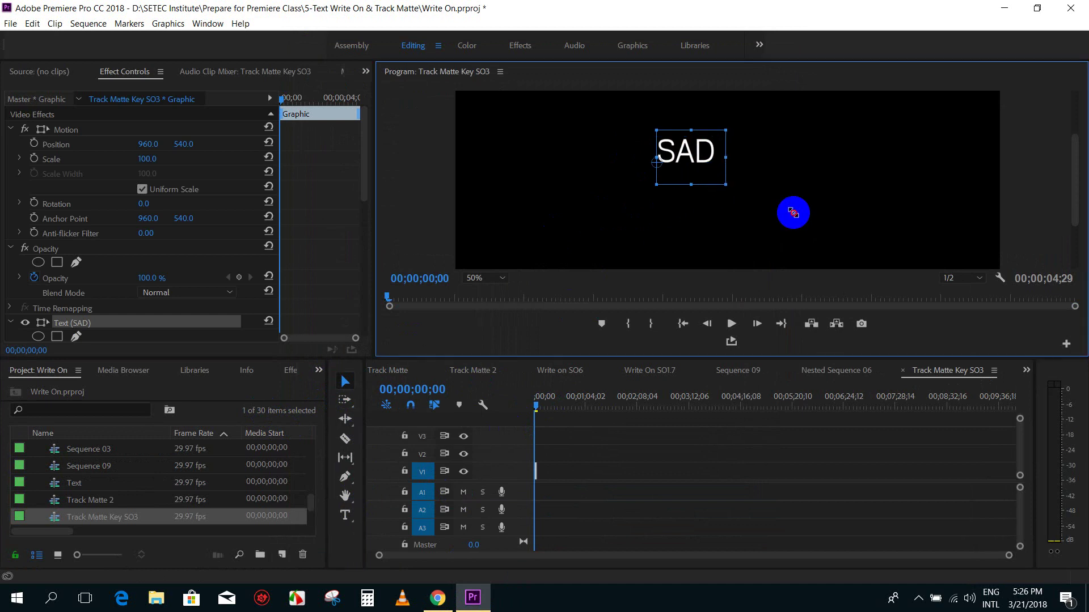
pyautogui.moveTo(681, 148); pyautogui.dragTo(680, 150)
pyautogui.click(485, 279)
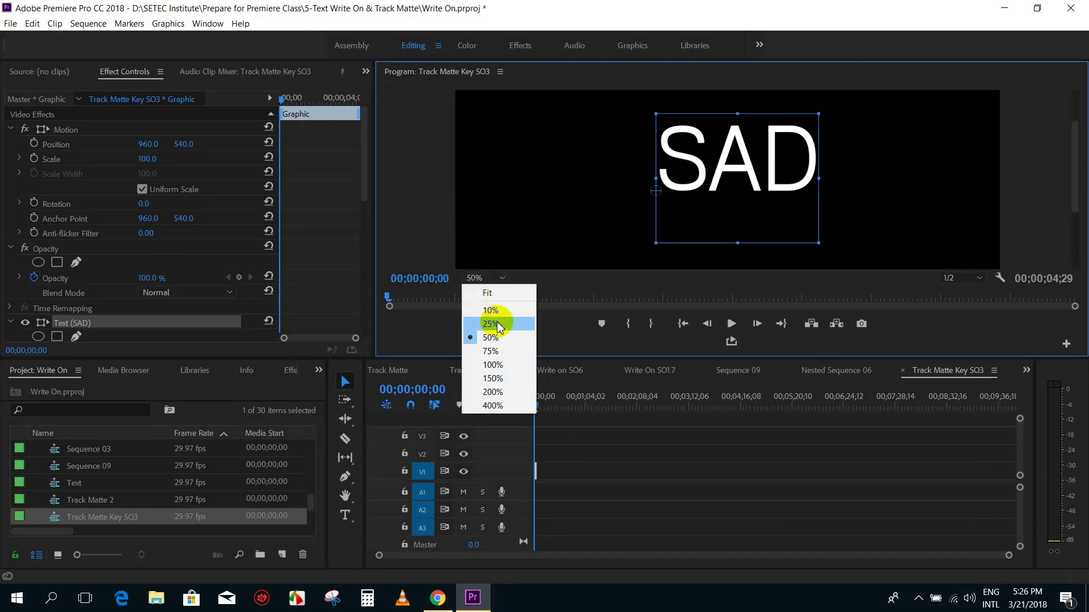
pyautogui.click(494, 333)
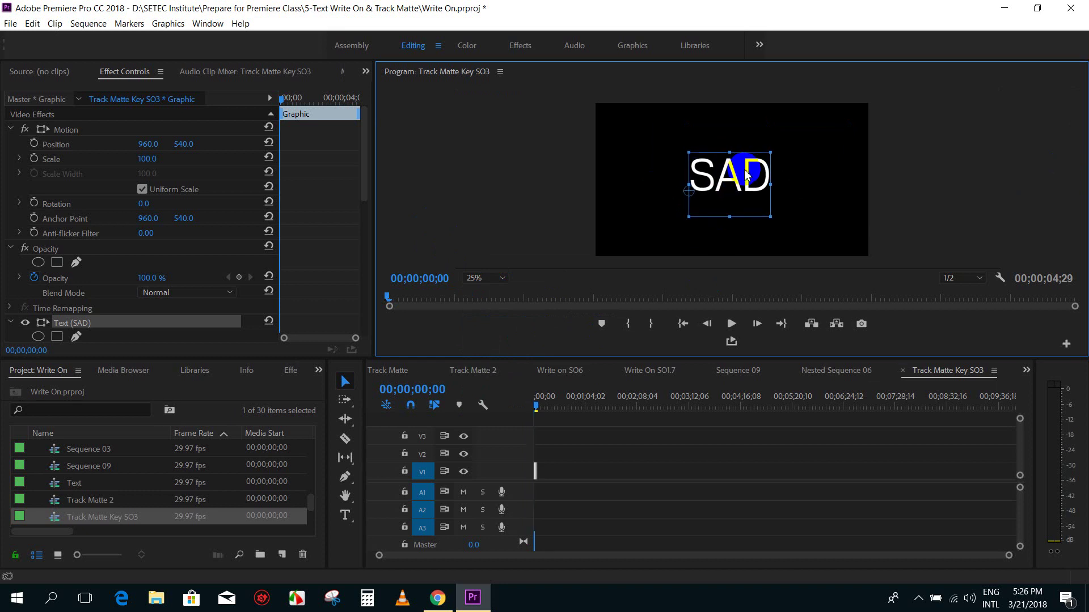
pyautogui.moveTo(745, 178)
pyautogui.mouseDown()
pyautogui.moveTo(710, 180)
pyautogui.moveTo(743, 172)
pyautogui.mouseUp()
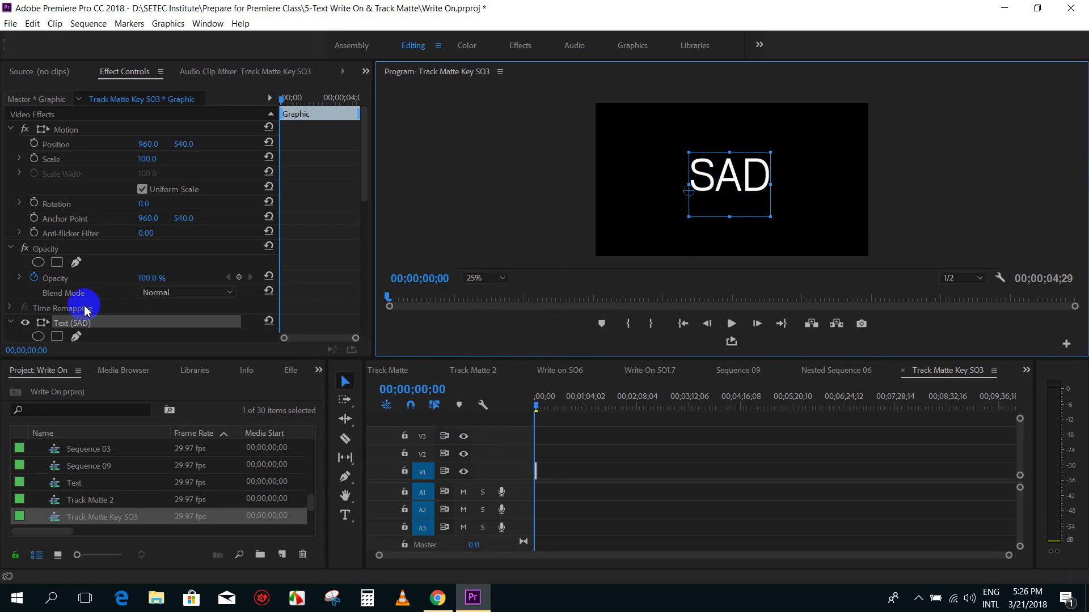
pyautogui.moveTo(363, 143); pyautogui.dragTo(365, 267)
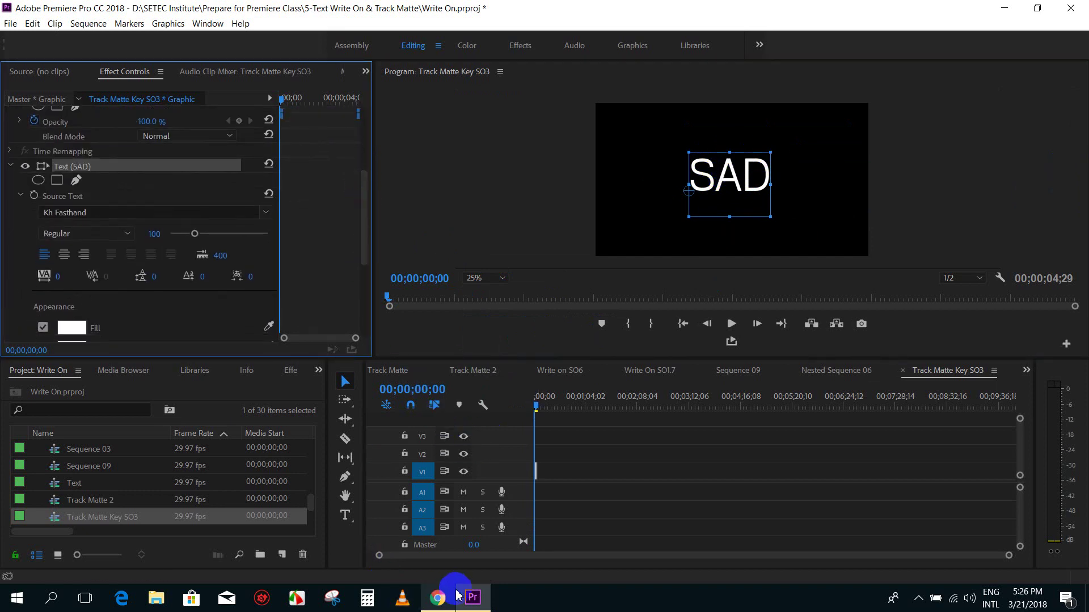
pyautogui.click(438, 599)
pyautogui.scroll(-10, 554, 432)
pyautogui.scroll(-10, 462, 379)
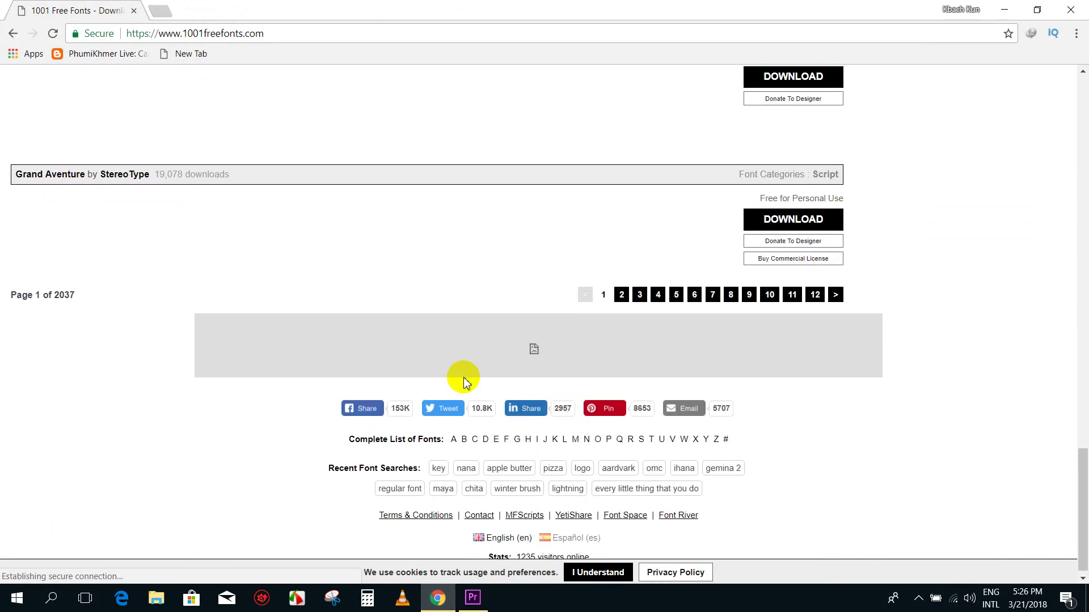
pyautogui.scroll(20, 523, 395)
pyautogui.scroll(10, 522, 395)
pyautogui.scroll(-10, 636, 239)
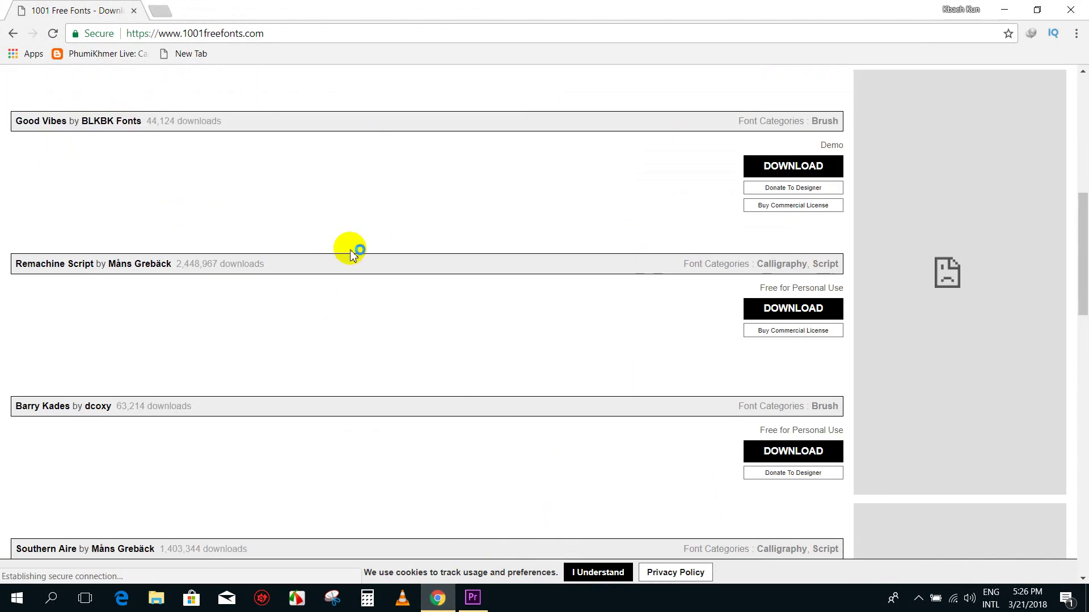
pyautogui.click(51, 34)
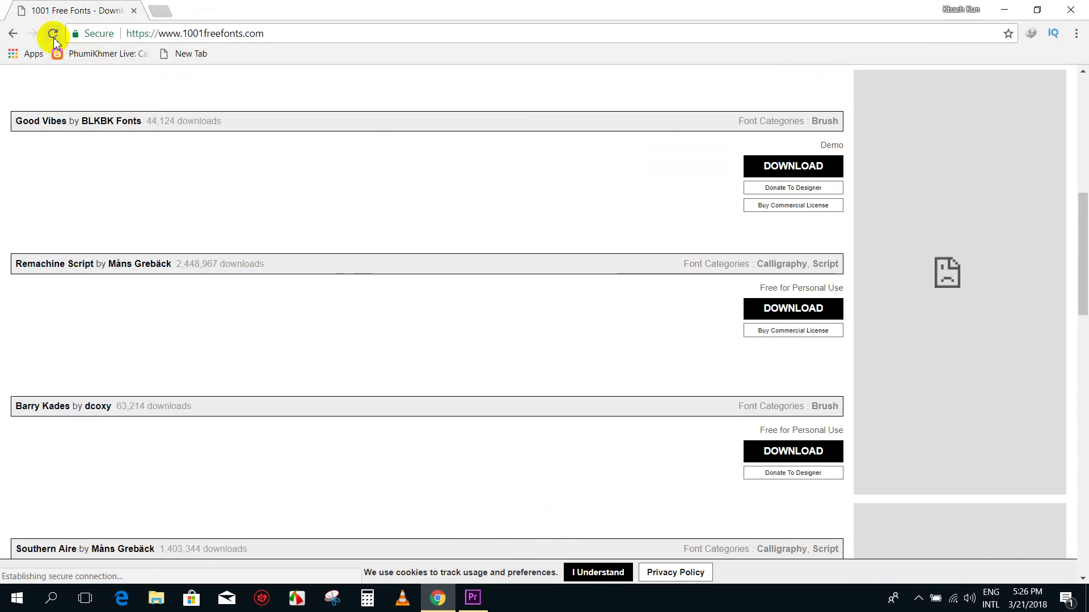
pyautogui.click(1009, 10)
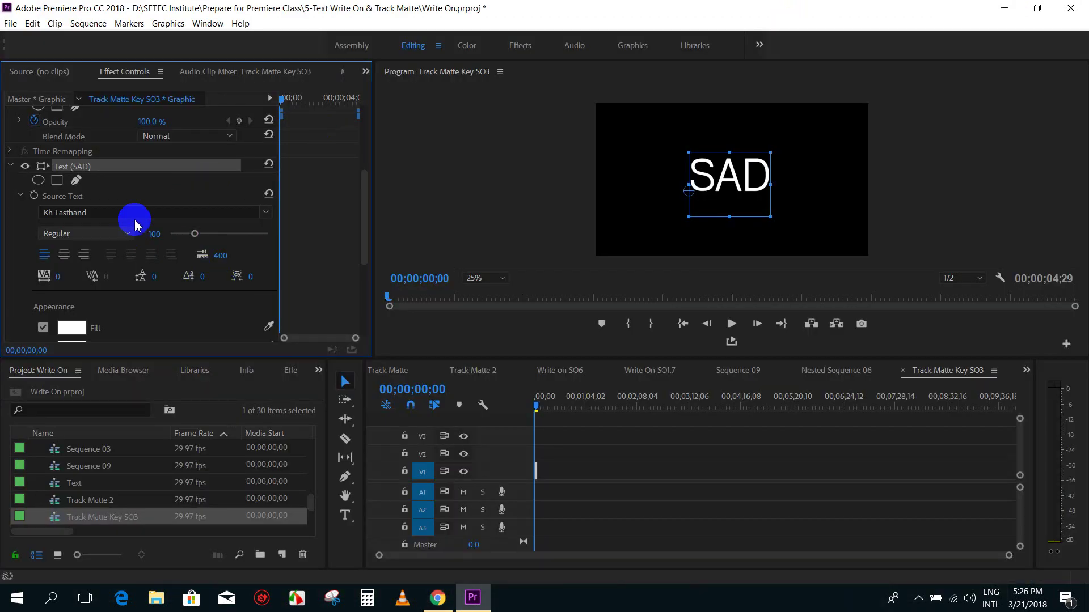
# Set SAD to the Kh MPS Jrung font, then enlarge and centre it in the frame
pyautogui.click(116, 212)
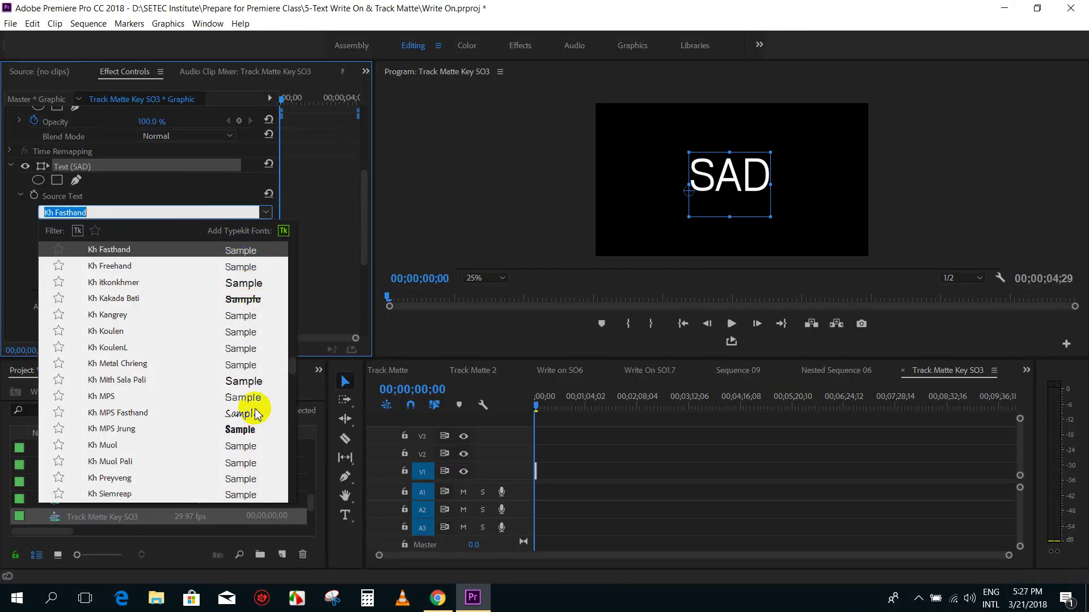
pyautogui.click(240, 429)
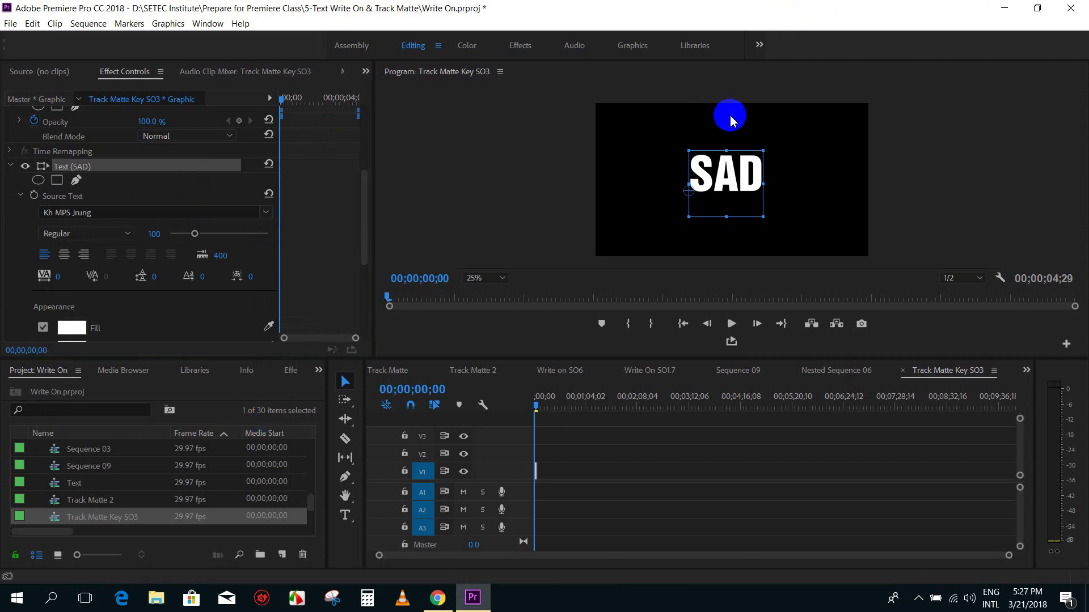
pyautogui.moveTo(764, 184); pyautogui.dragTo(838, 180)
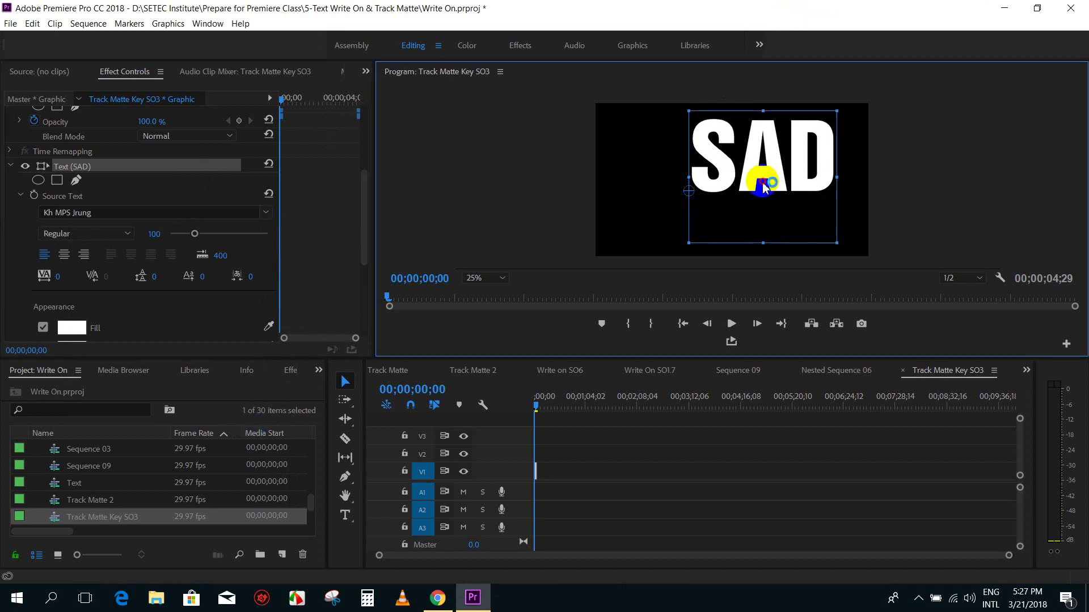
pyautogui.moveTo(760, 175); pyautogui.dragTo(718, 201)
pyautogui.moveTo(790, 257); pyautogui.dragTo(816, 280)
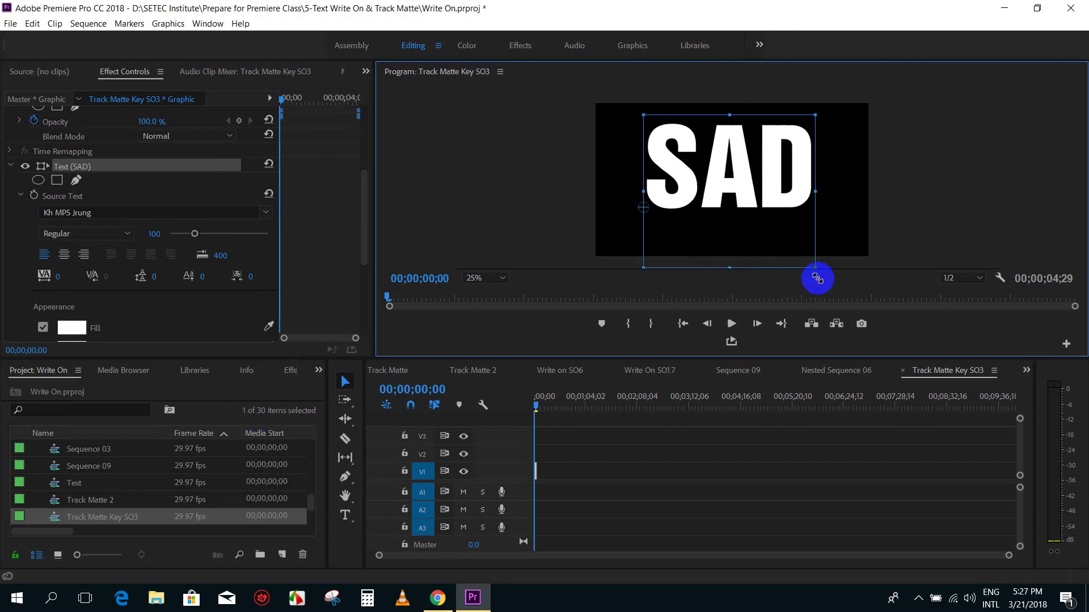
pyautogui.moveTo(754, 170); pyautogui.dragTo(760, 179)
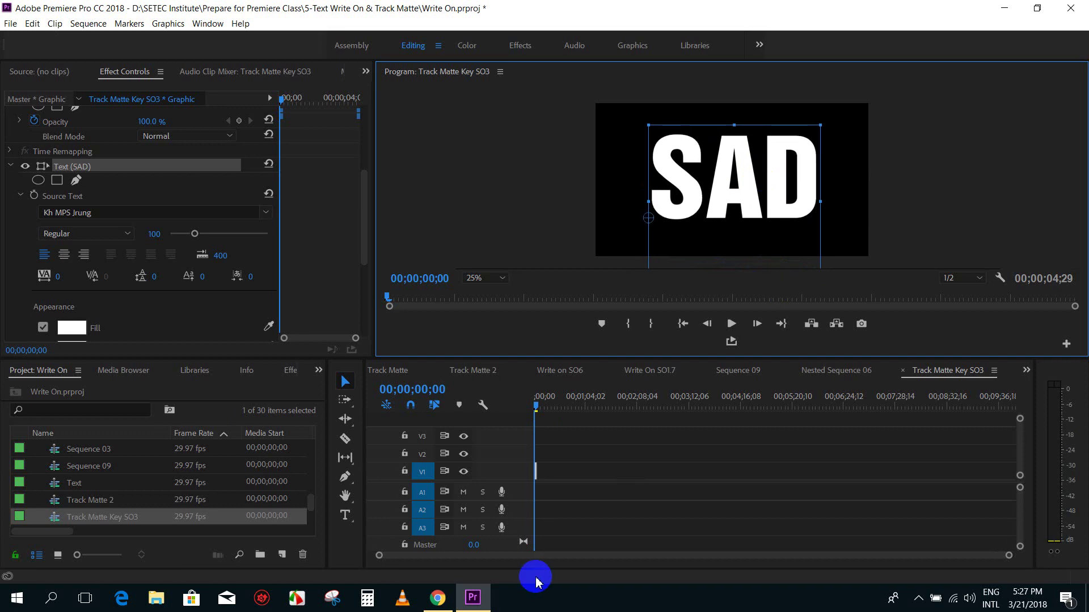
pyautogui.click(597, 483)
pyautogui.press('=')
pyautogui.press('=')
pyautogui.press('=')
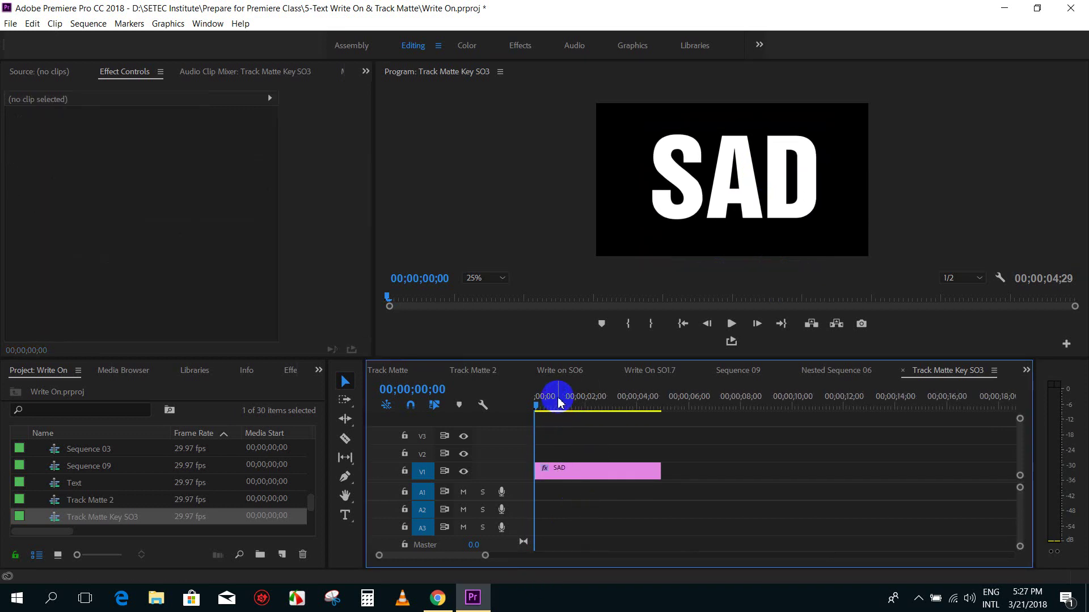
pyautogui.moveTo(542, 407); pyautogui.dragTo(536, 404)
# Add the Deng te tha Nek music video to the sequence and move SAD up to V2
pyautogui.click(554, 471)
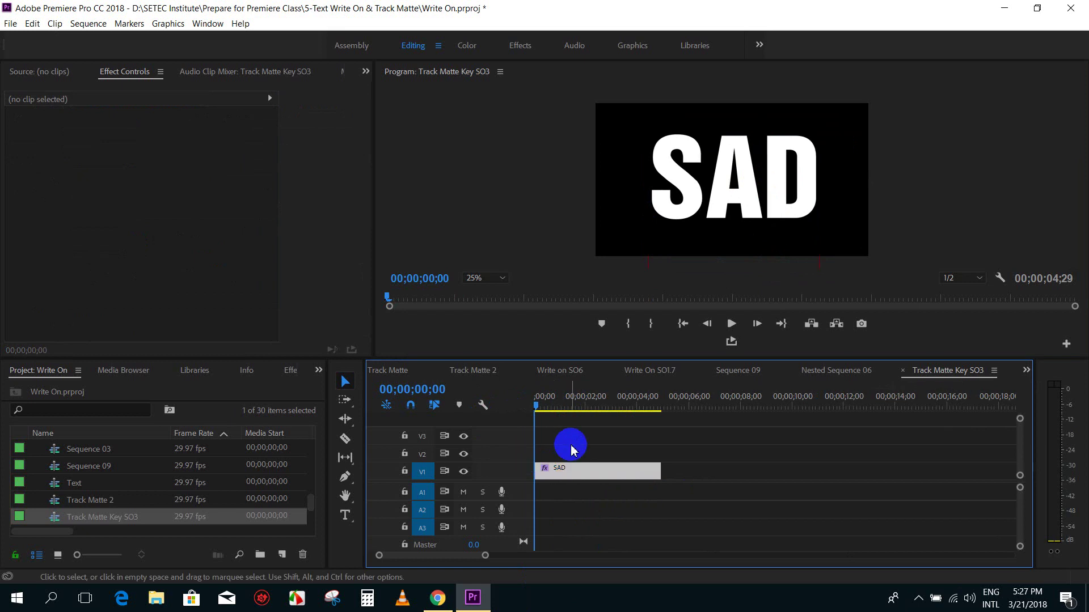
pyautogui.click(562, 465)
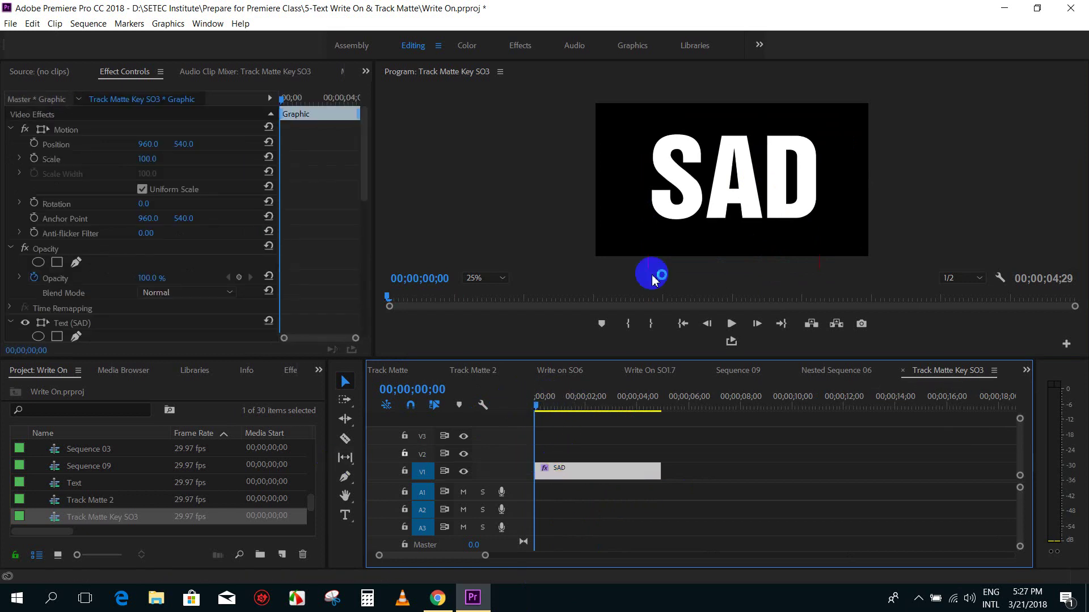
pyautogui.moveTo(311, 506)
pyautogui.mouseDown()
pyautogui.moveTo(312, 521)
pyautogui.moveTo(309, 491)
pyautogui.mouseUp()
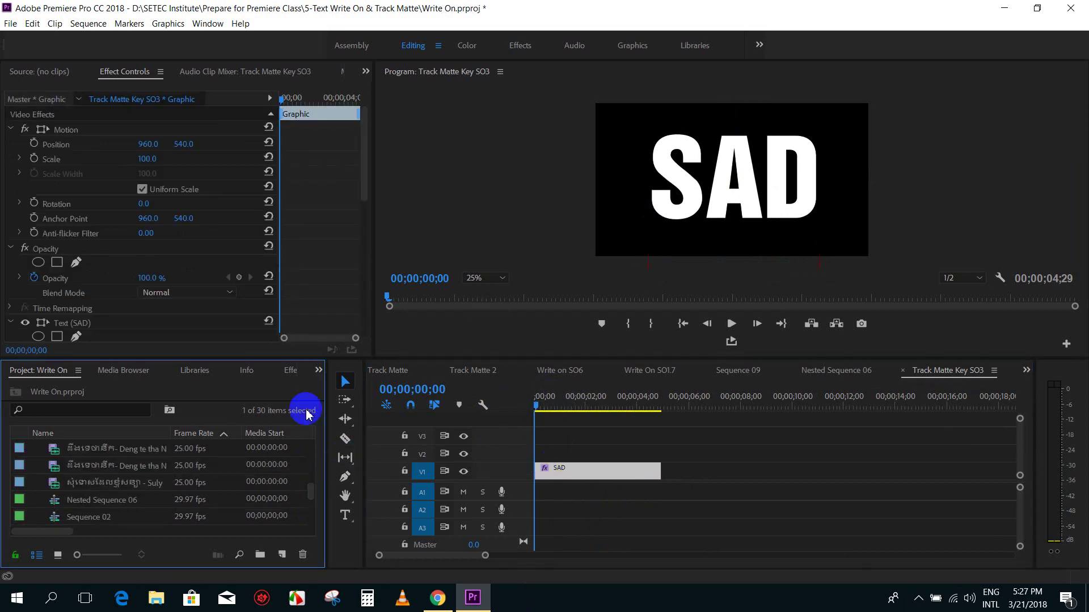
pyautogui.click(80, 471)
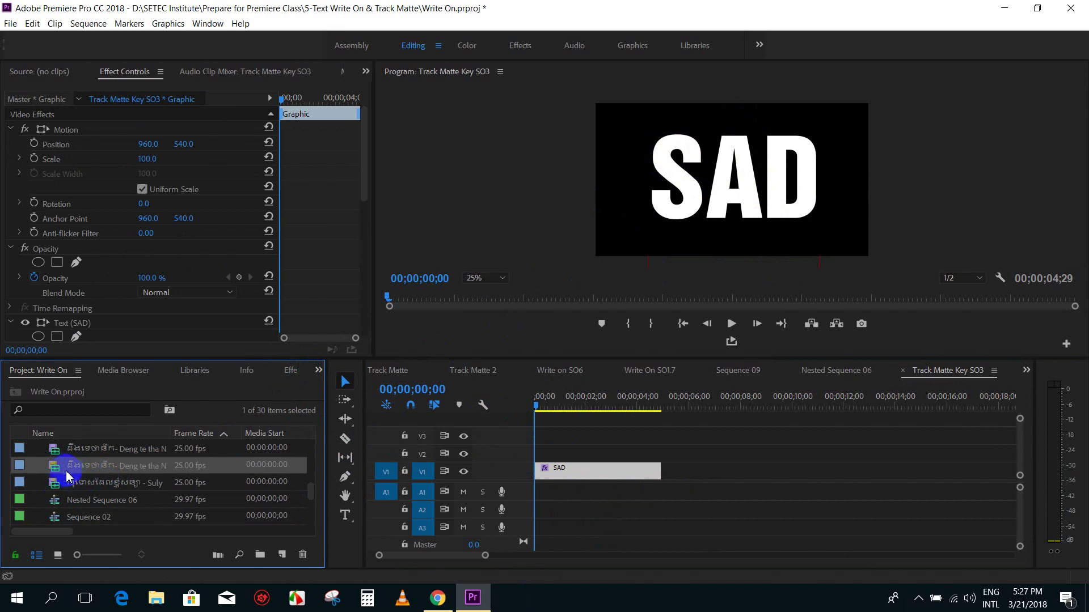
pyautogui.moveTo(697, 451); pyautogui.dragTo(726, 466)
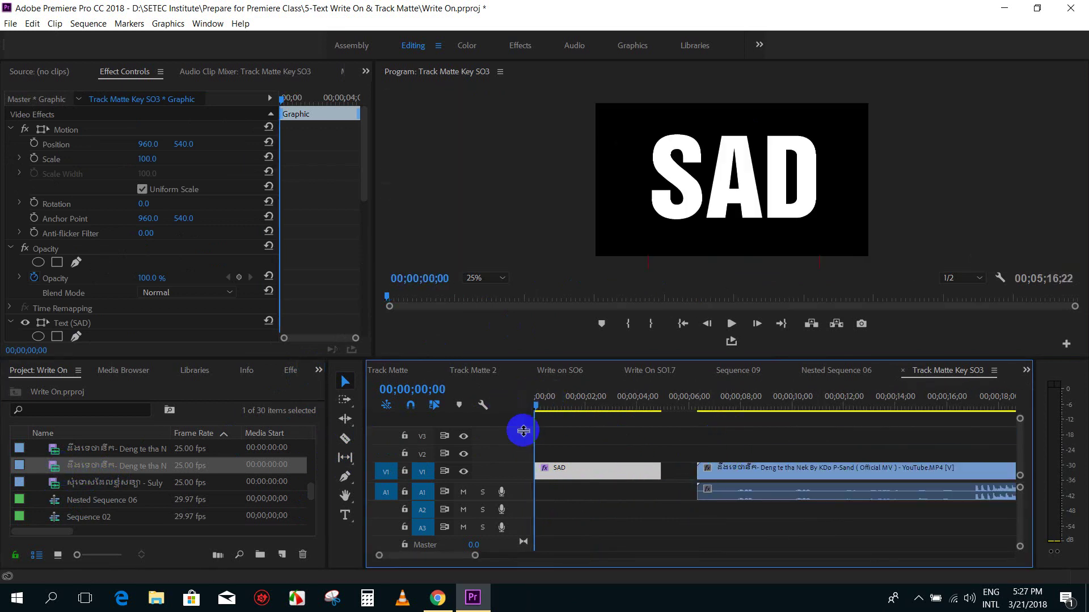
pyautogui.moveTo(571, 478); pyautogui.dragTo(540, 468)
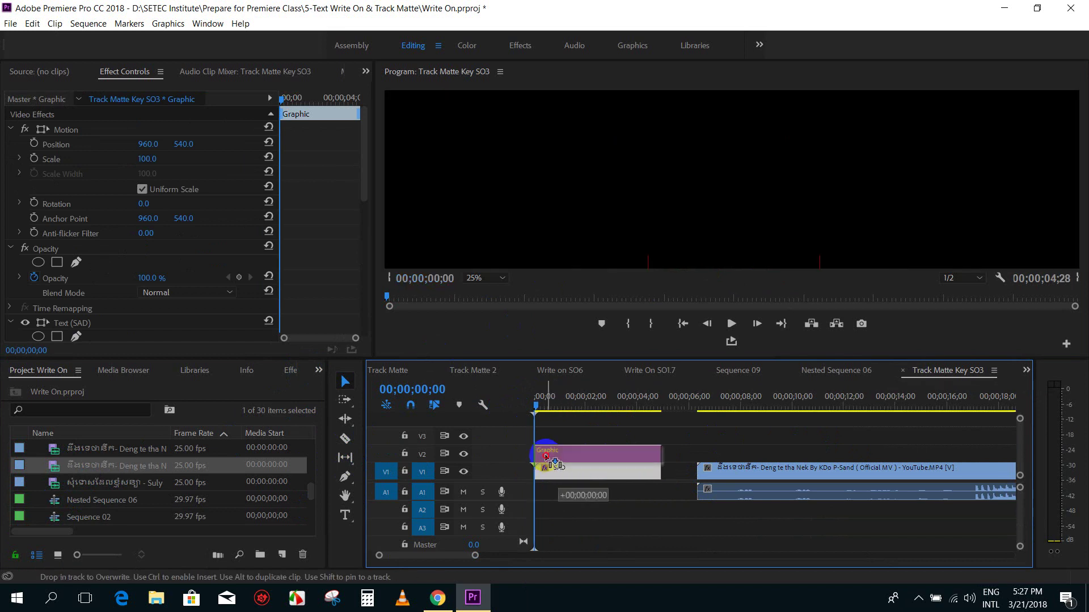
# Trim the music video's start and scale it to fill the frame
pyautogui.click(708, 469)
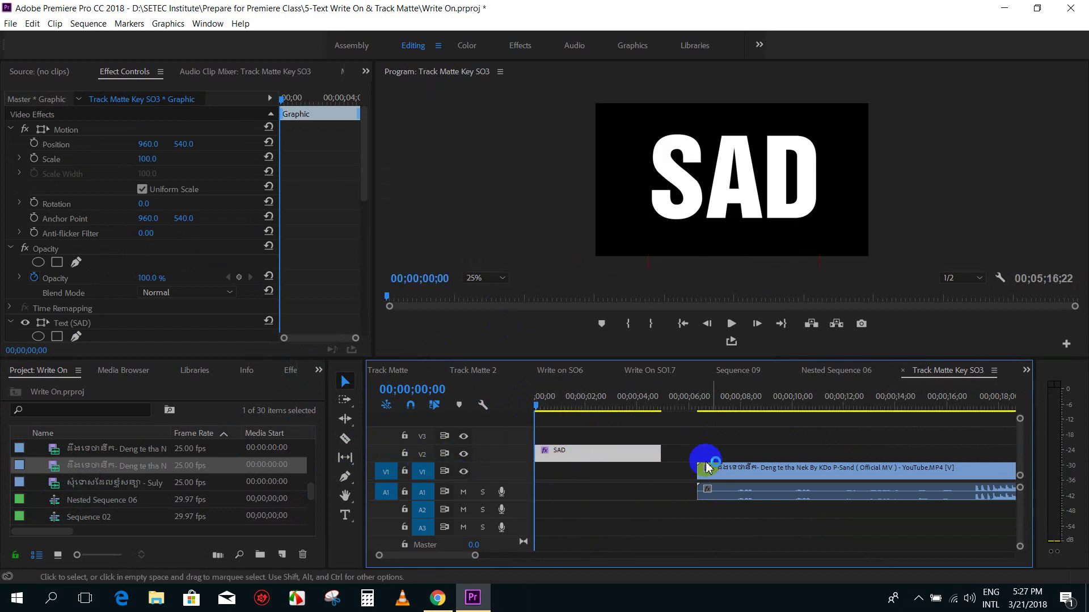
pyautogui.moveTo(703, 470)
pyautogui.mouseDown()
pyautogui.moveTo(985, 486)
pyautogui.moveTo(710, 485)
pyautogui.mouseUp()
pyautogui.moveTo(960, 473)
pyautogui.mouseDown()
pyautogui.moveTo(763, 440)
pyautogui.moveTo(800, 403)
pyautogui.mouseUp()
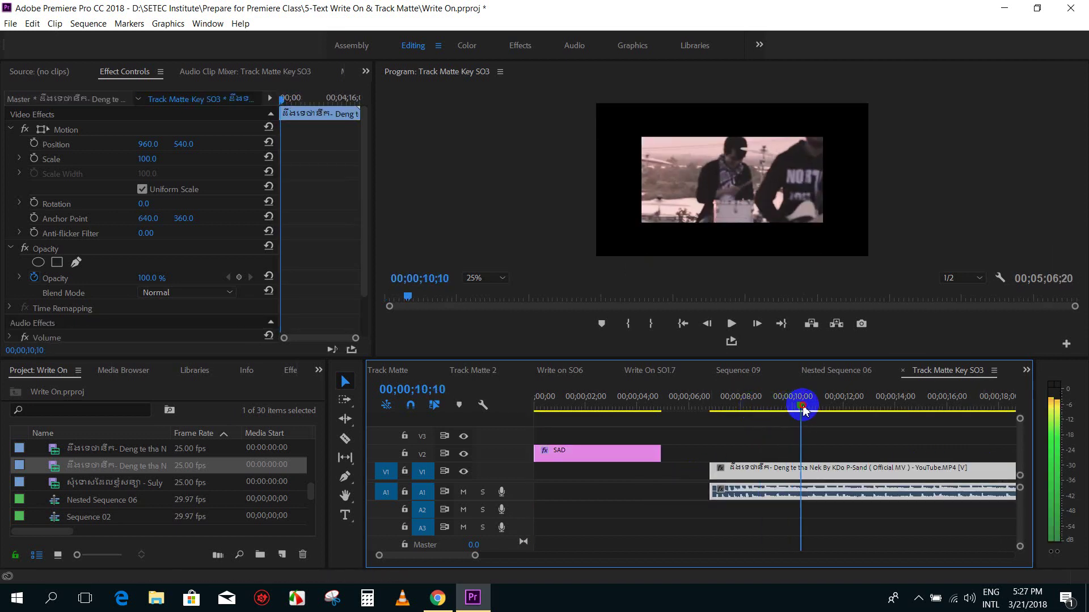
pyautogui.moveTo(706, 469); pyautogui.dragTo(823, 479)
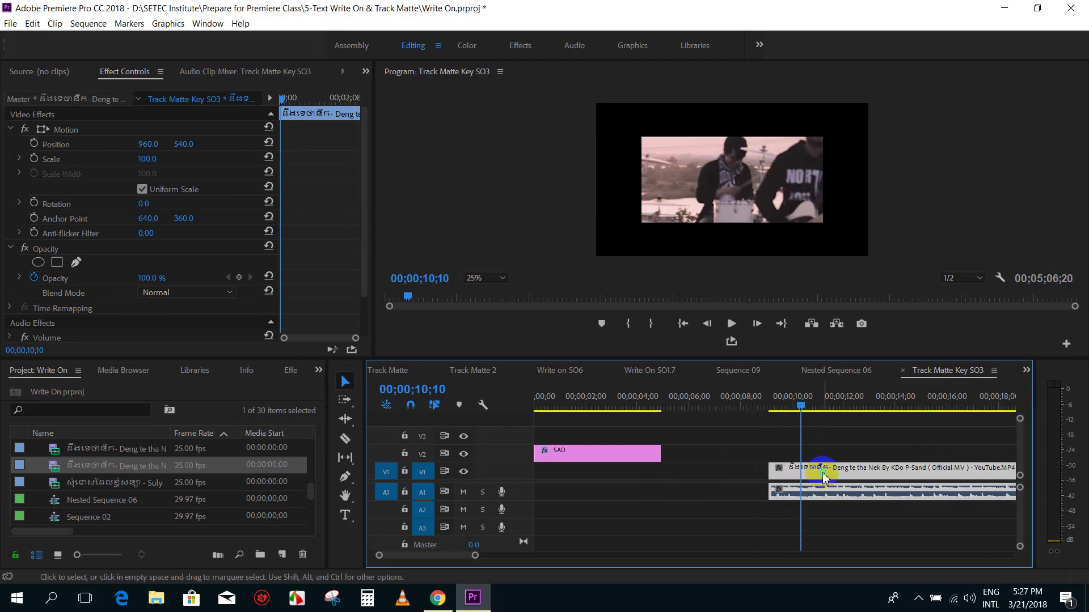
pyautogui.rightClick(823, 479)
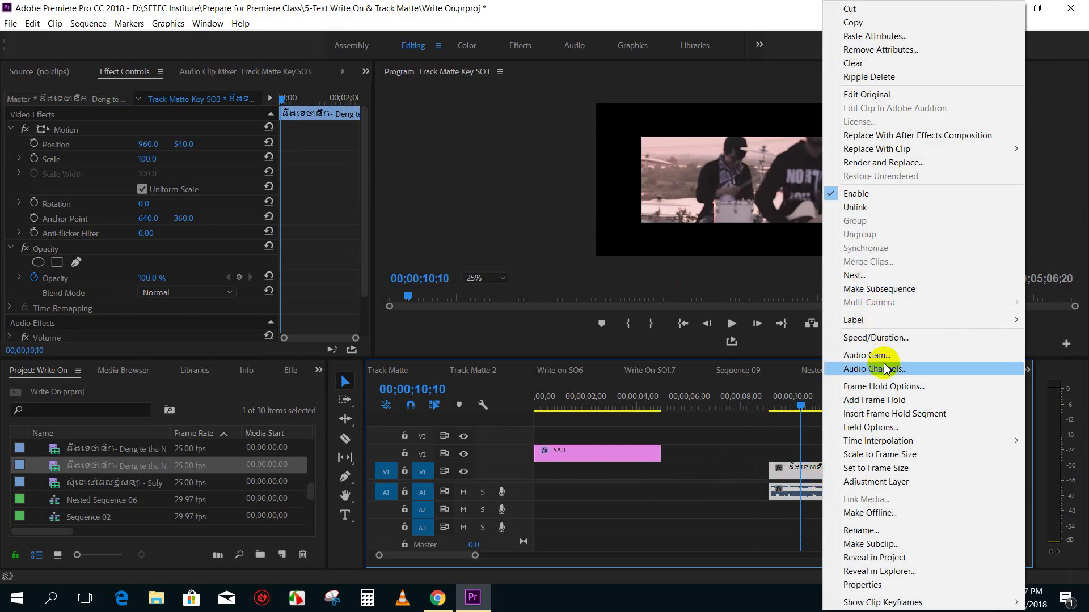
pyautogui.click(906, 455)
# Slide the music video to the sequence start and scrub to preview SAD over it
pyautogui.click(859, 533)
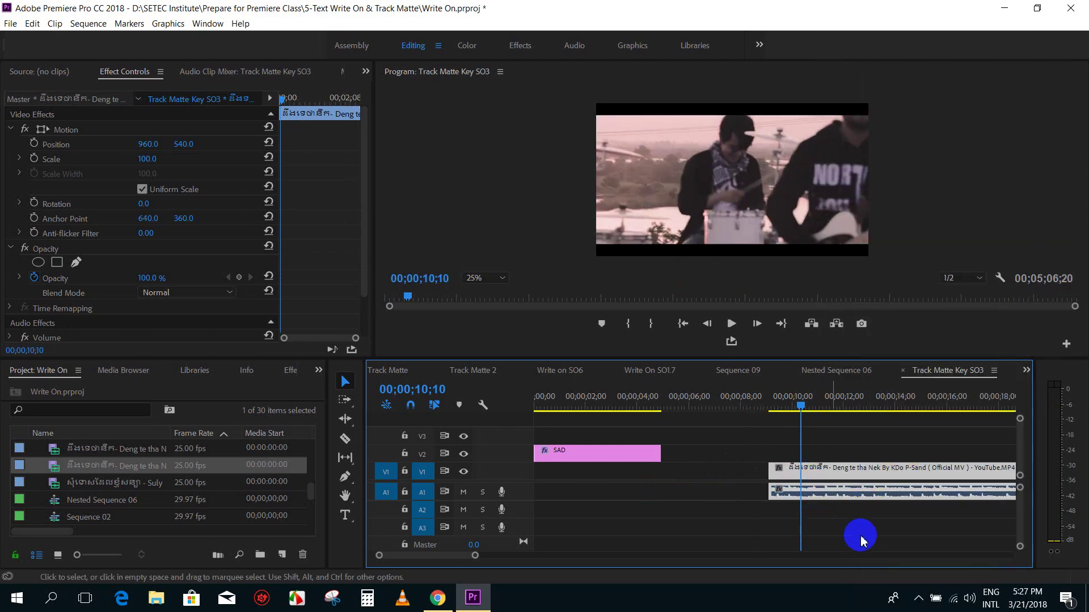
pyautogui.moveTo(850, 497); pyautogui.dragTo(553, 492)
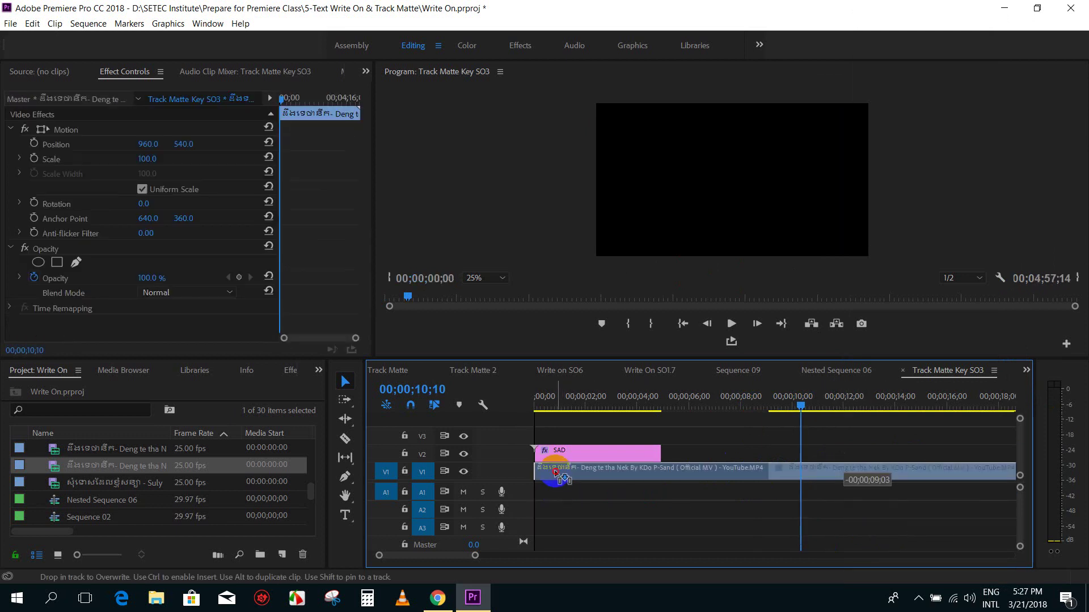
pyautogui.click(539, 404)
pyautogui.moveTo(541, 403); pyautogui.dragTo(649, 404)
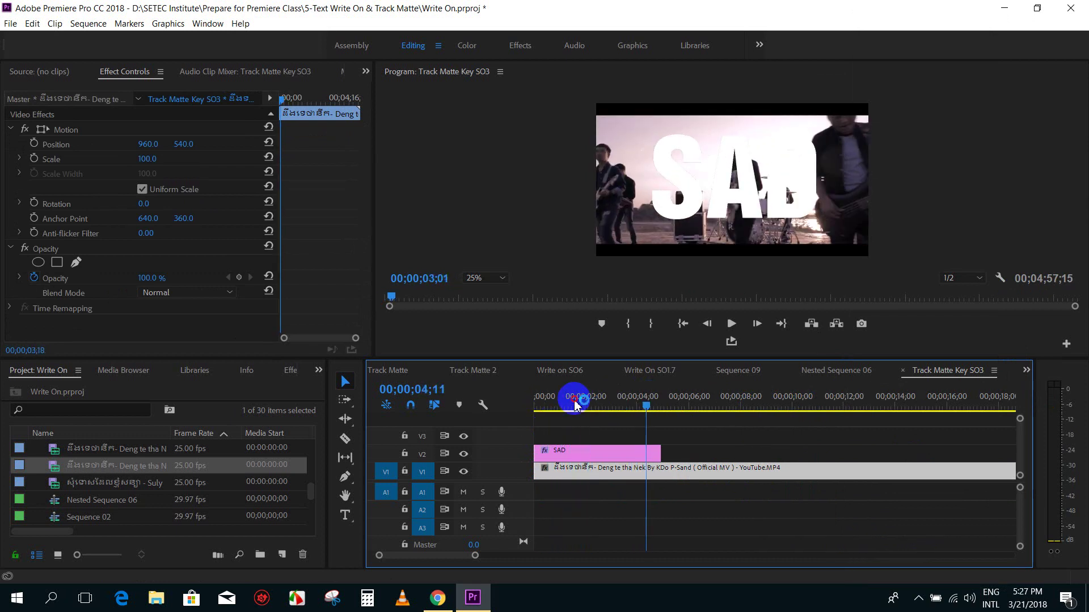
pyautogui.moveTo(648, 401); pyautogui.dragTo(564, 404)
pyautogui.click(608, 483)
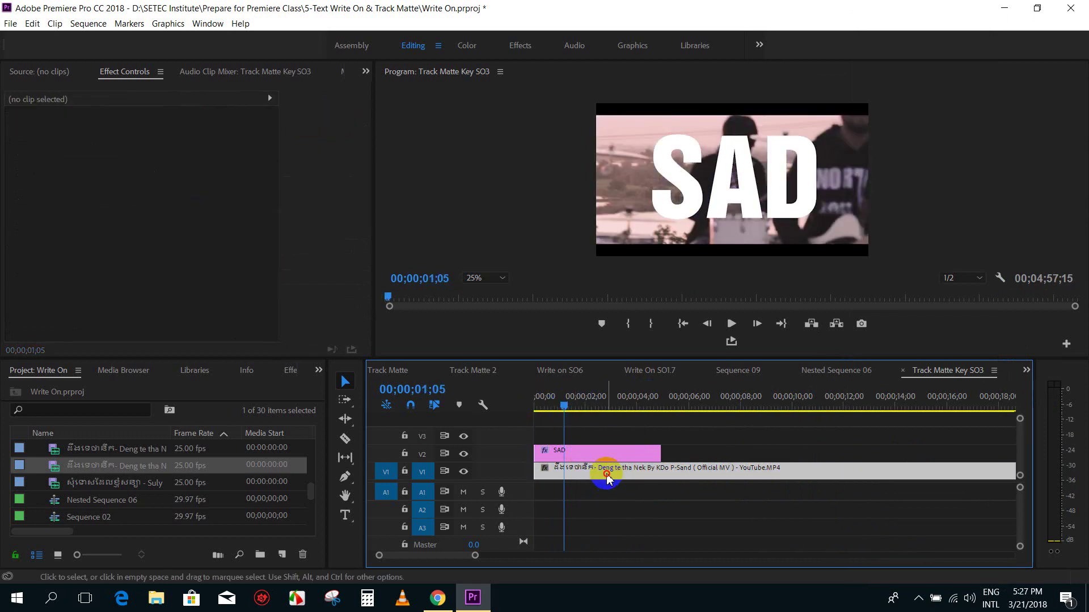
# Apply Track Matte Key to the V1 music video with Matte set to Video 2
pyautogui.click(295, 371)
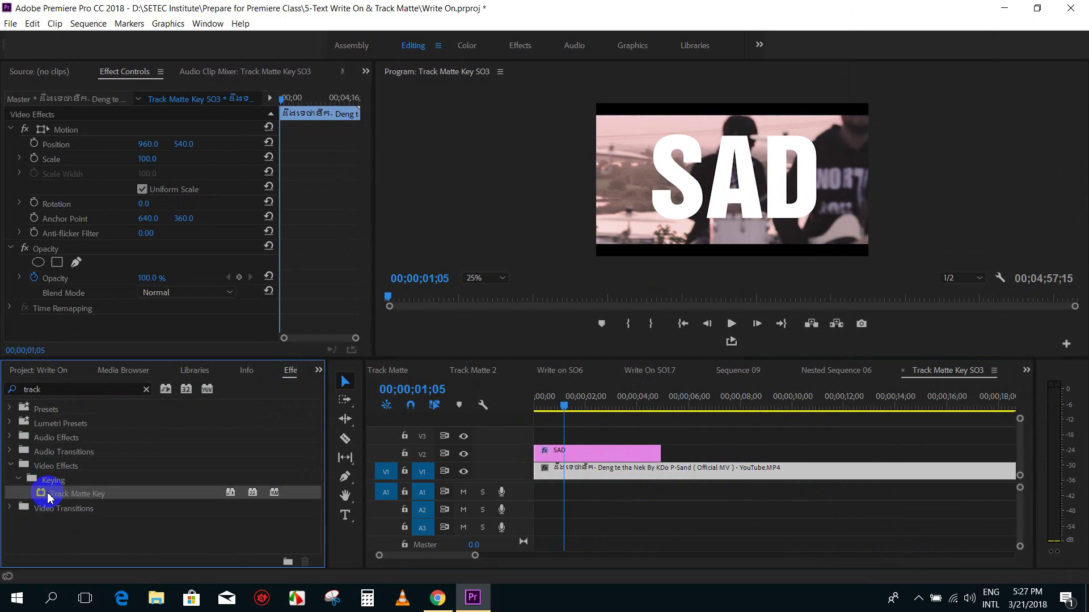
pyautogui.moveTo(727, 413); pyautogui.dragTo(571, 476)
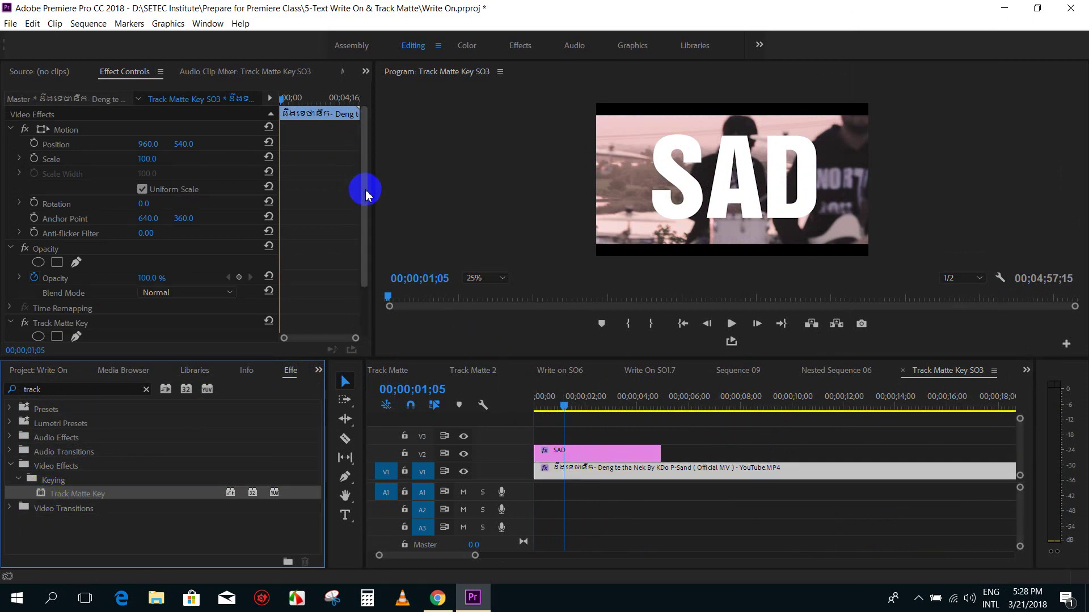
pyautogui.scroll(-3, 359, 233)
pyautogui.click(73, 260)
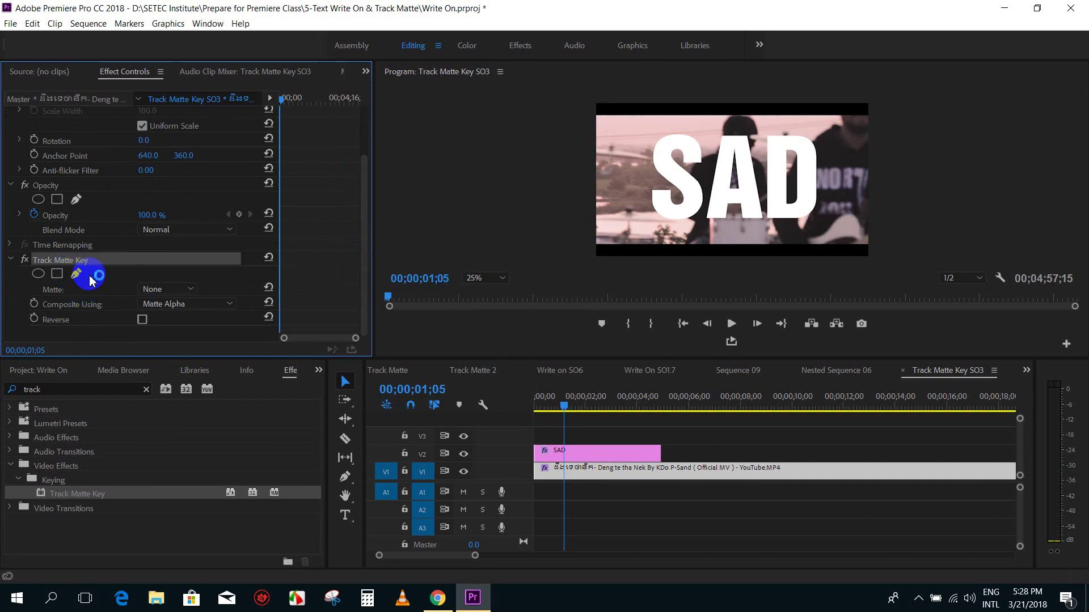
pyautogui.click(170, 289)
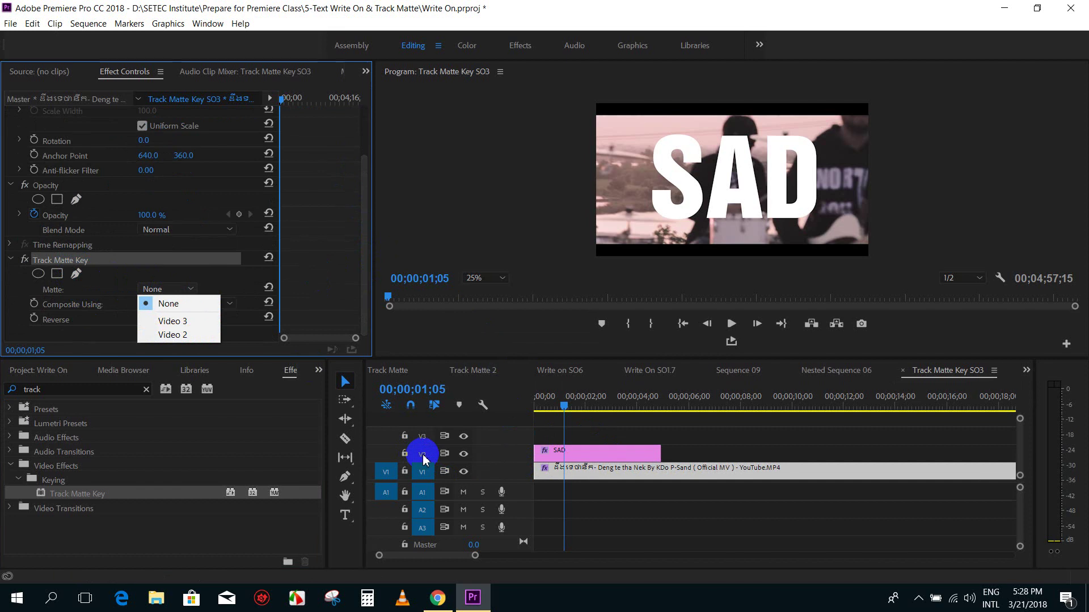
pyautogui.click(173, 335)
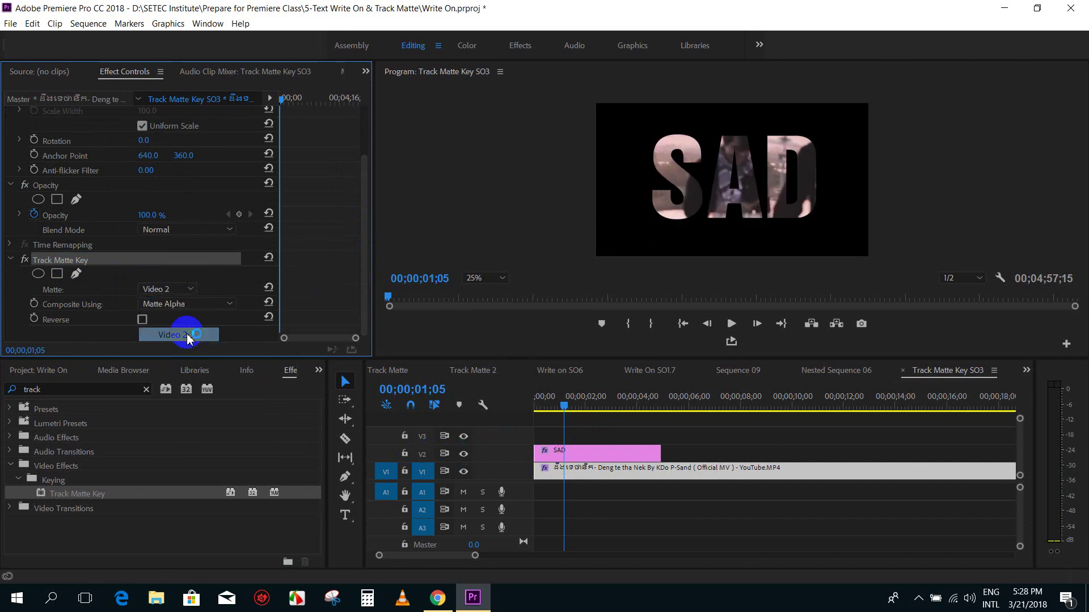
# Play the sequence from the start to preview the footage inside SAD
pyautogui.moveTo(564, 405); pyautogui.dragTo(535, 407)
pyautogui.press('space')
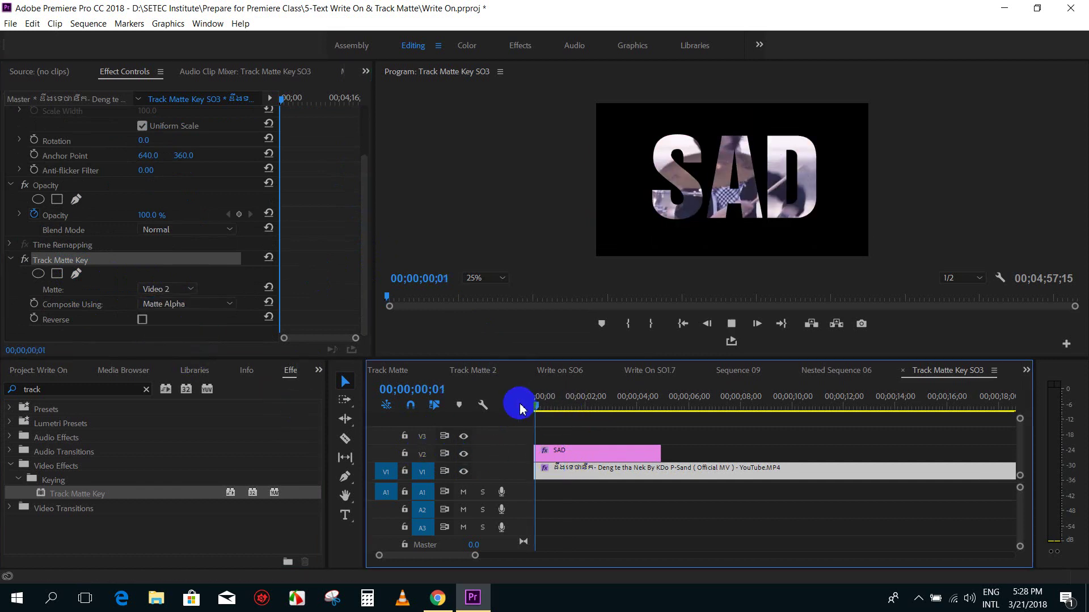
pyautogui.moveTo(554, 403); pyautogui.dragTo(533, 404)
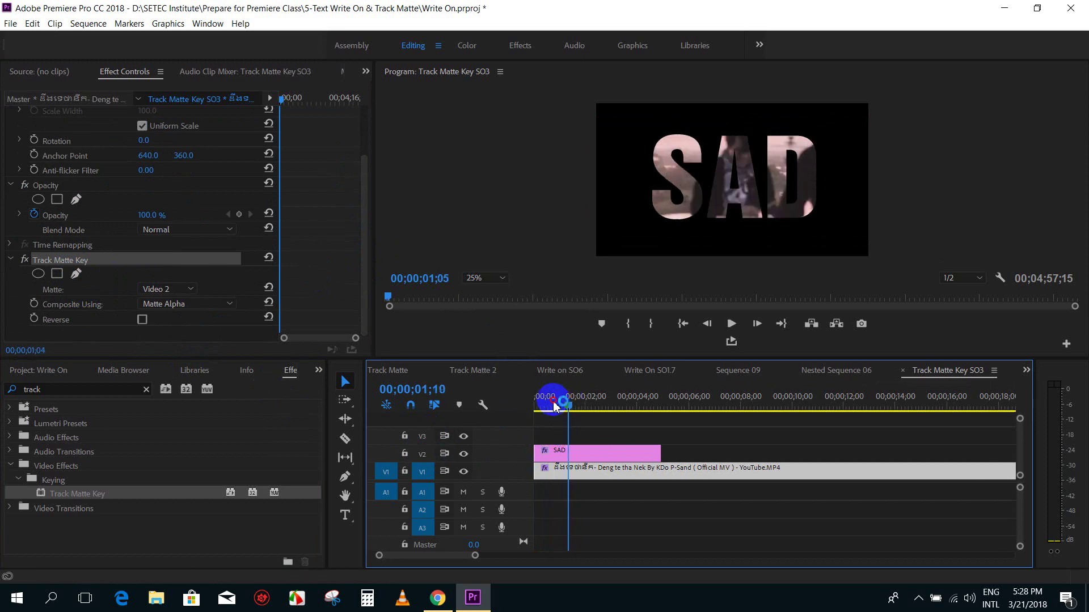
pyautogui.click(559, 459)
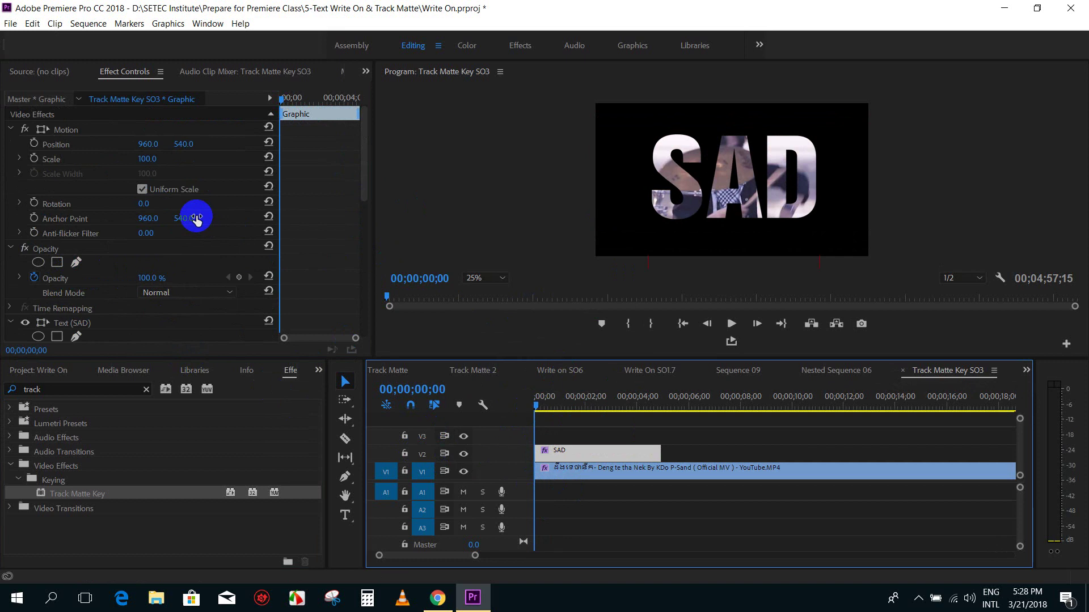
# Scale SAD to 77% and cut the music video at 00;00;05;18, deleting the rest
pyautogui.moveTo(147, 159)
pyautogui.mouseDown()
pyautogui.moveTo(215, 164)
pyautogui.moveTo(98, 175)
pyautogui.mouseUp()
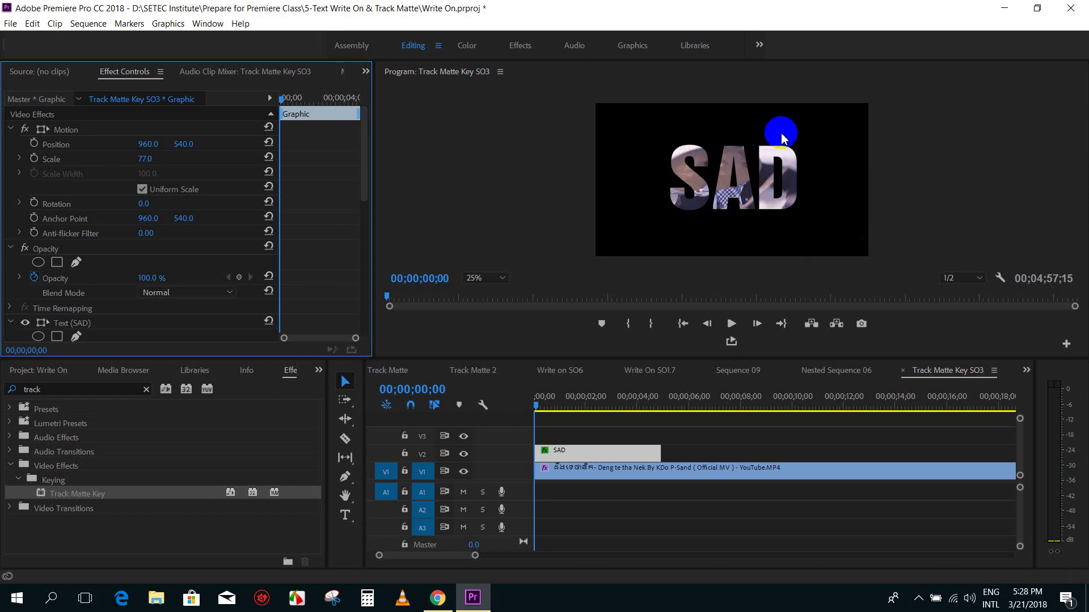
pyautogui.click(483, 418)
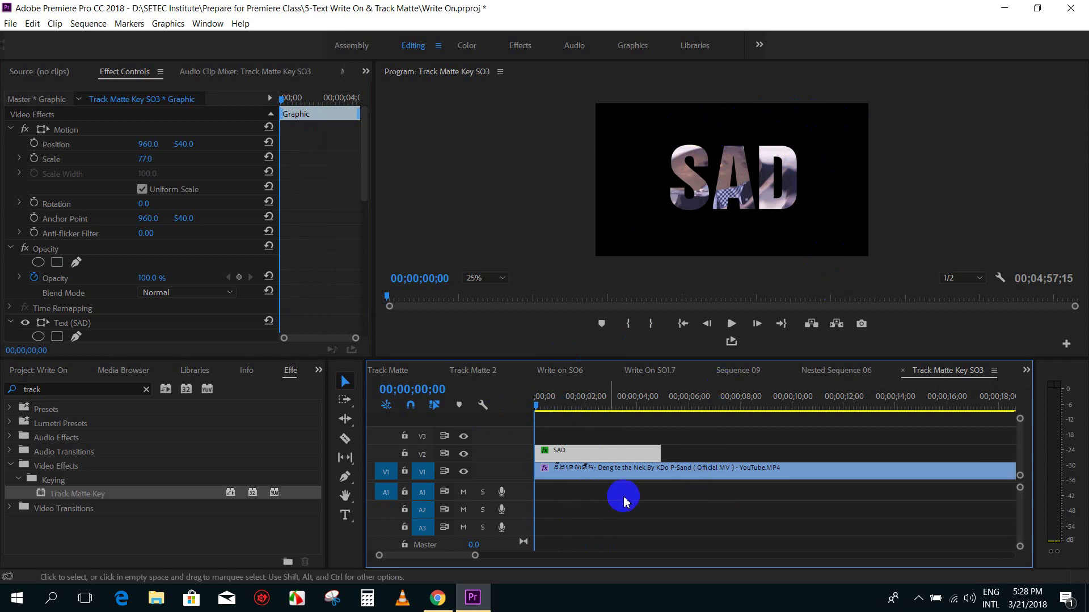
pyautogui.click(679, 403)
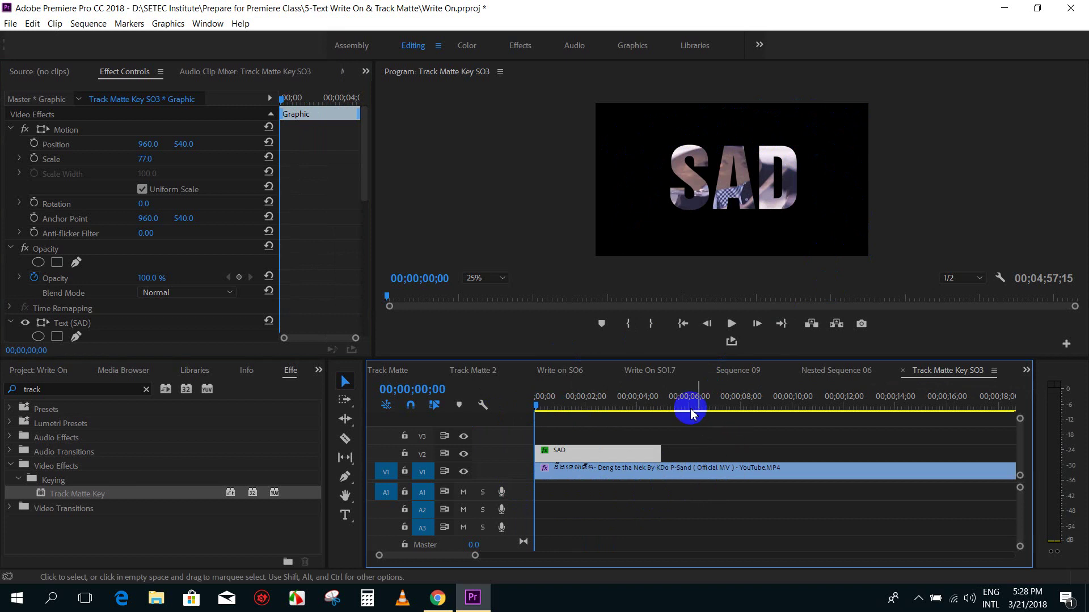
pyautogui.click(723, 470)
pyautogui.hotkey('ctrl', 'k')
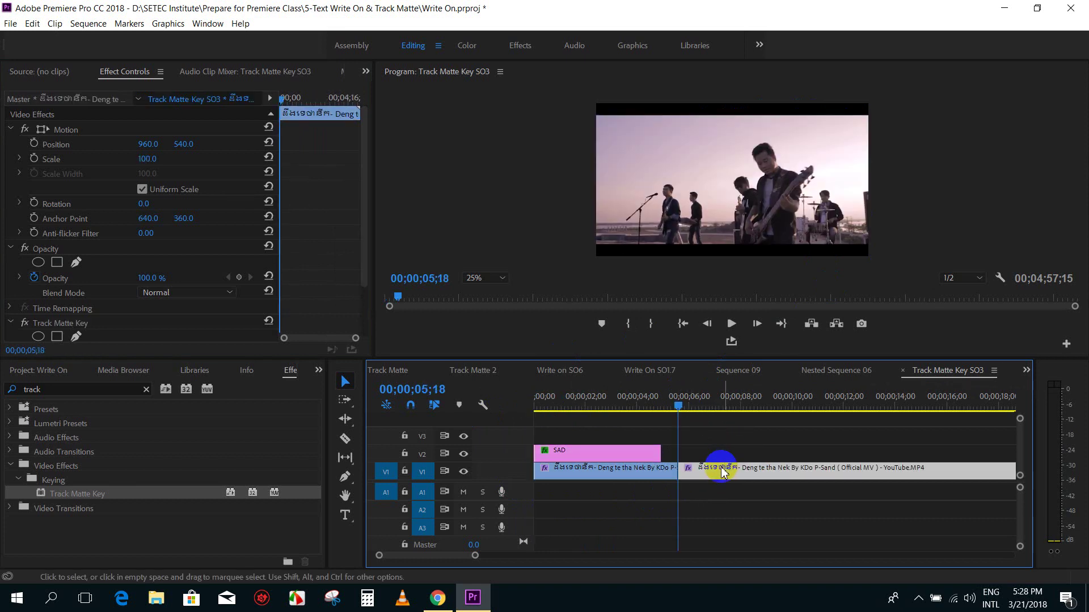
pyautogui.doubleClick(722, 472)
pyautogui.press('Delete')
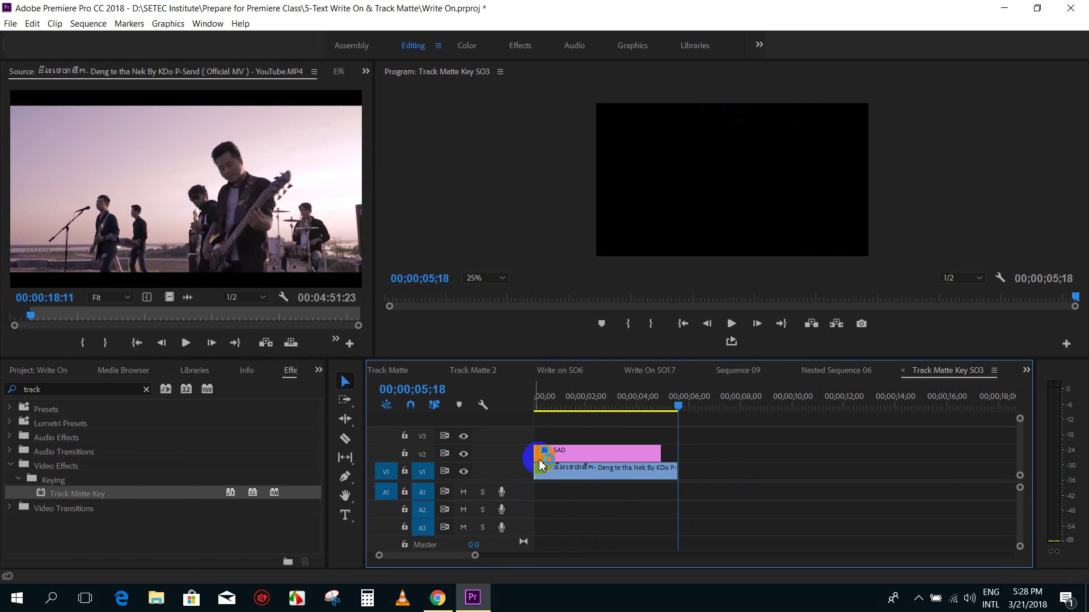
# Return to the sequence start and select the SAD text clip
pyautogui.click(573, 395)
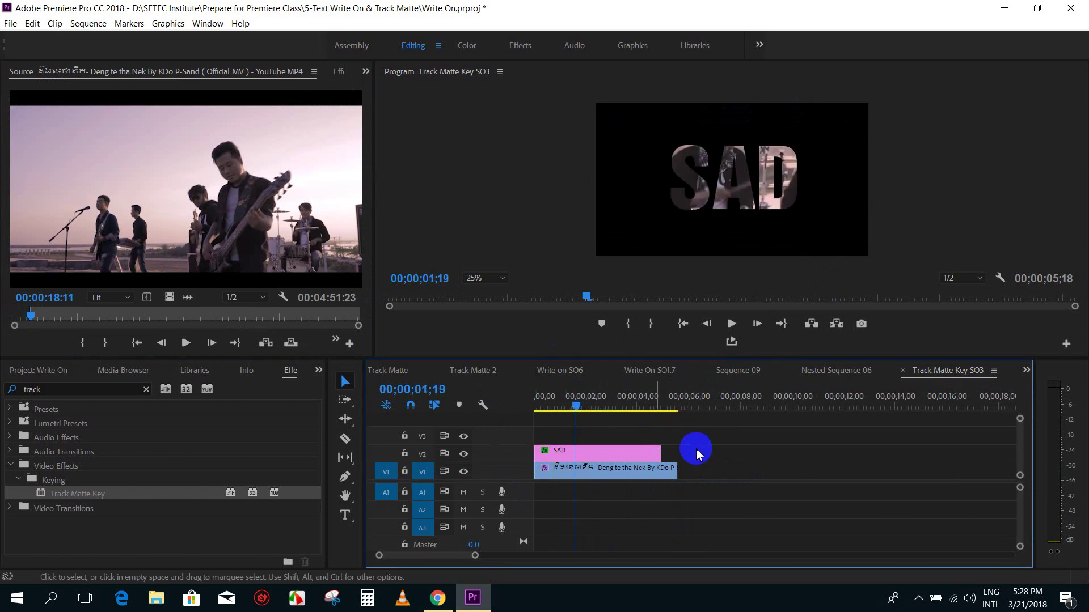
pyautogui.click(561, 408)
pyautogui.moveTo(562, 410); pyautogui.dragTo(544, 407)
pyautogui.moveTo(638, 455); pyautogui.dragTo(558, 466)
pyautogui.click(715, 466)
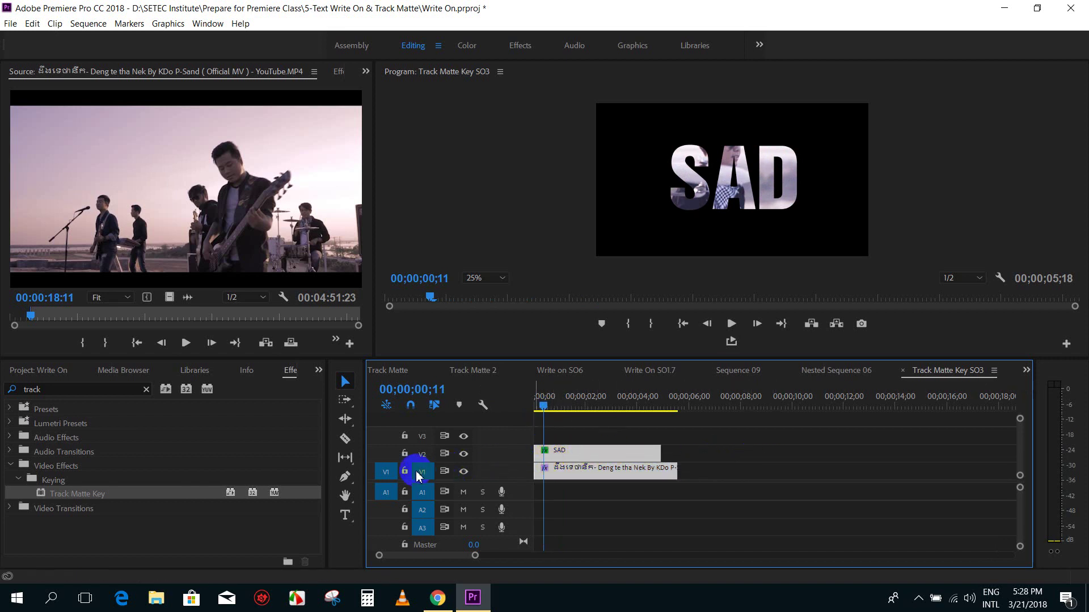
pyautogui.click(580, 457)
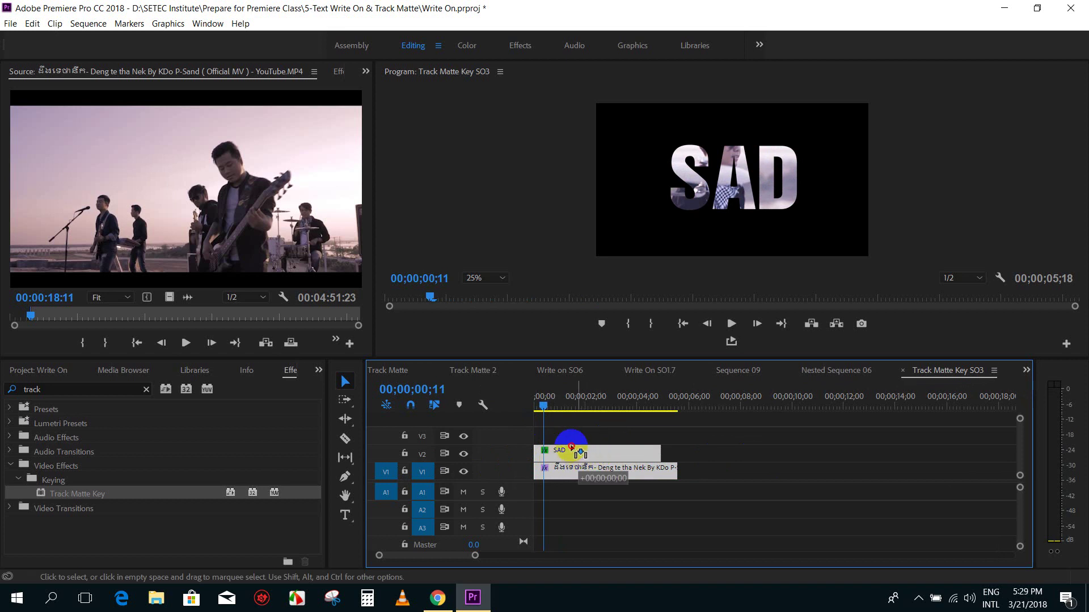
# Move SAD up to V3 and the music video up to V2
pyautogui.moveTo(579, 454); pyautogui.dragTo(578, 450)
pyautogui.moveTo(569, 441); pyautogui.dragTo(567, 448)
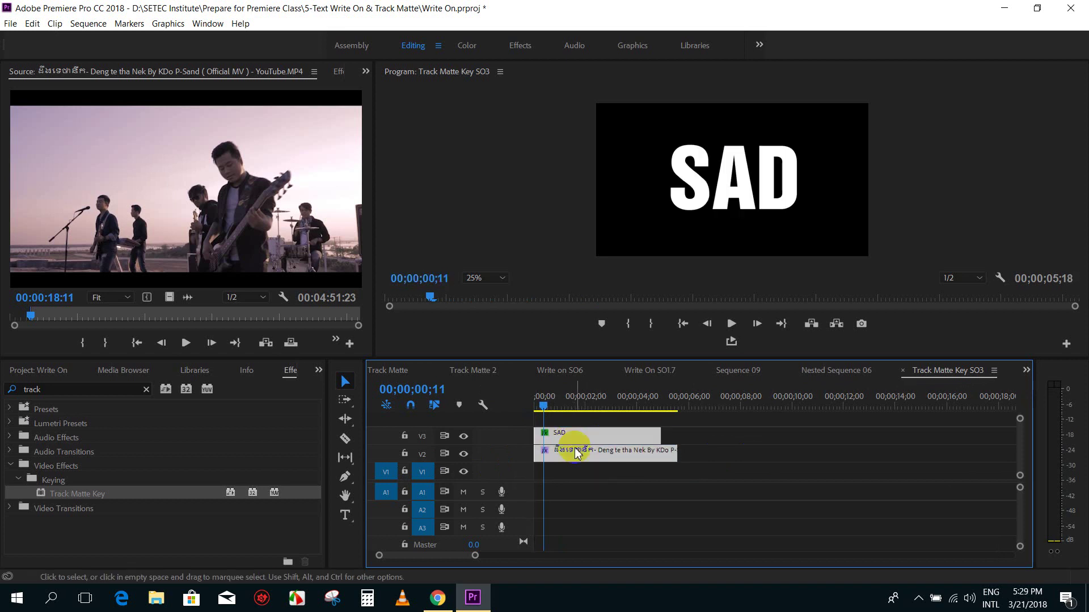
pyautogui.moveTo(544, 403)
pyautogui.mouseDown()
pyautogui.moveTo(580, 402)
pyautogui.moveTo(566, 403)
pyautogui.mouseUp()
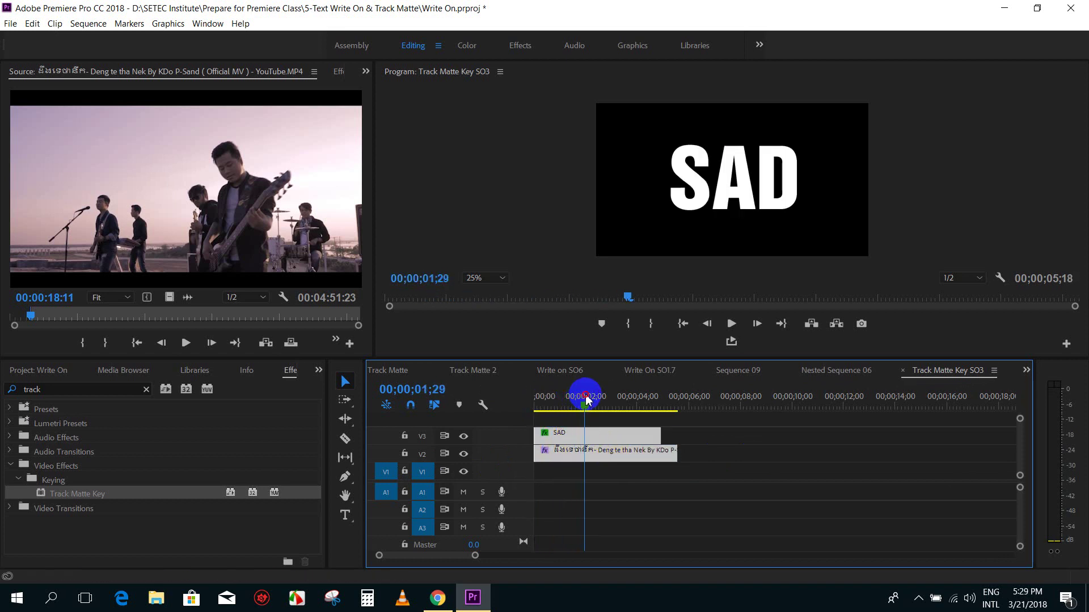
pyautogui.moveTo(742, 454); pyautogui.dragTo(542, 433)
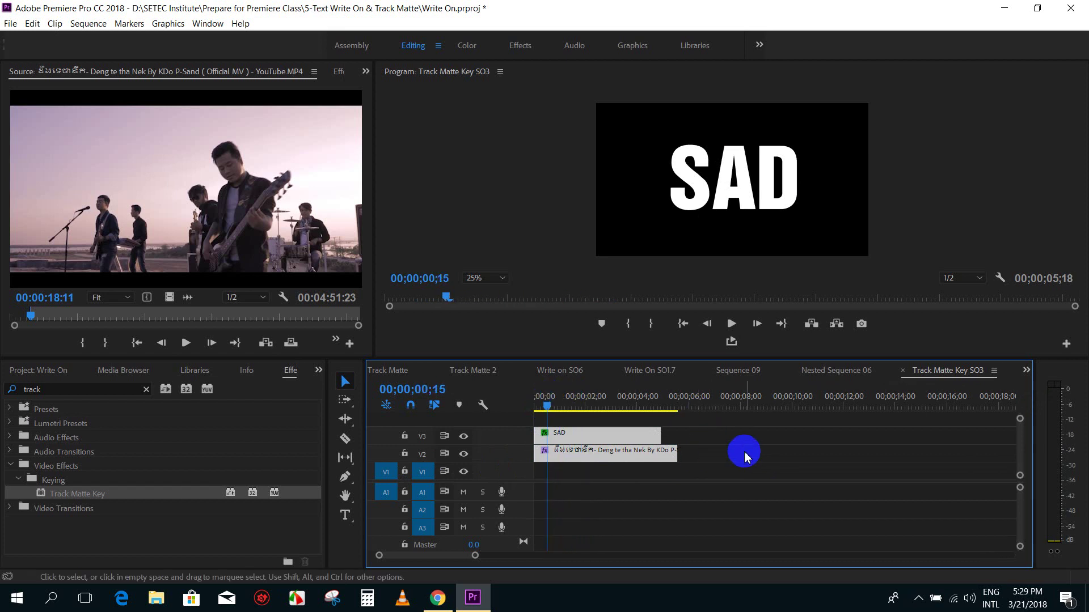
pyautogui.keyDown('shift'); pyautogui.click(566, 457); pyautogui.keyUp('shift')
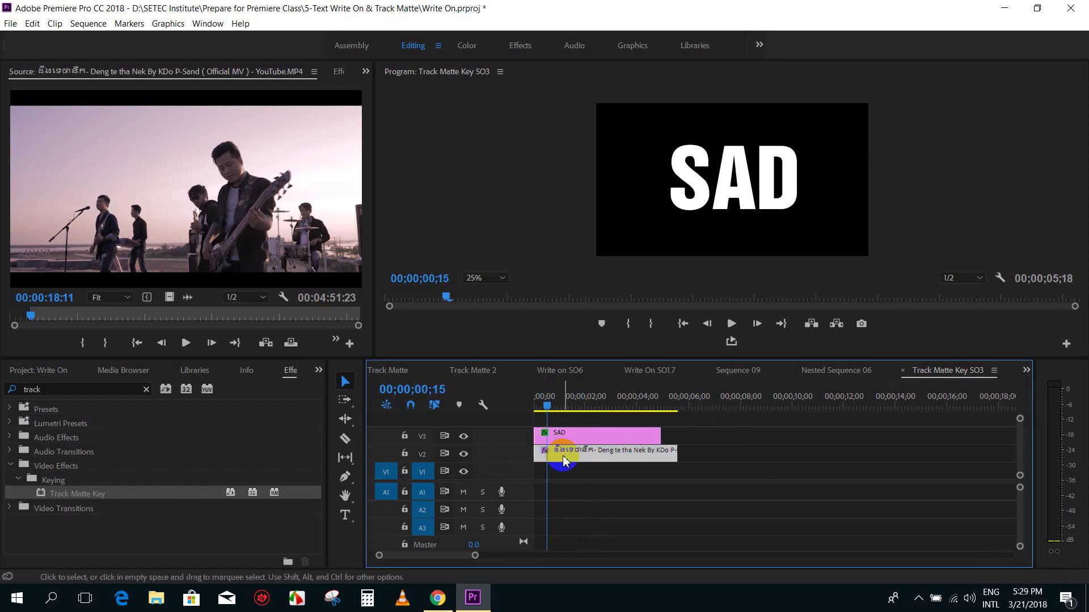
# Set the music video's Track Matte Key Matte to Video 3 and check the filled letters
pyautogui.click(339, 71)
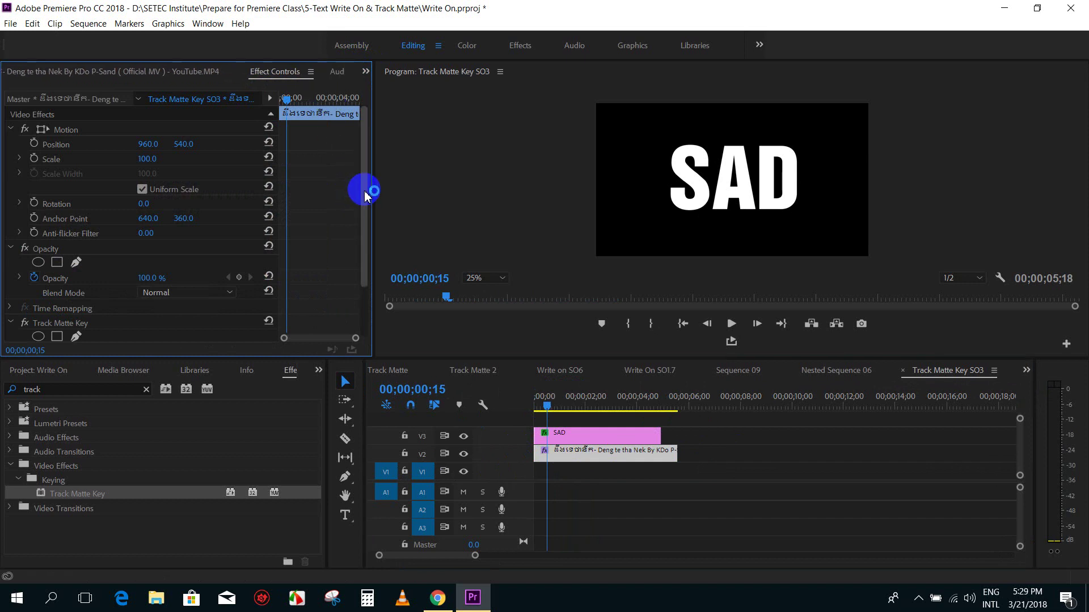
pyautogui.moveTo(355, 170); pyautogui.dragTo(365, 284)
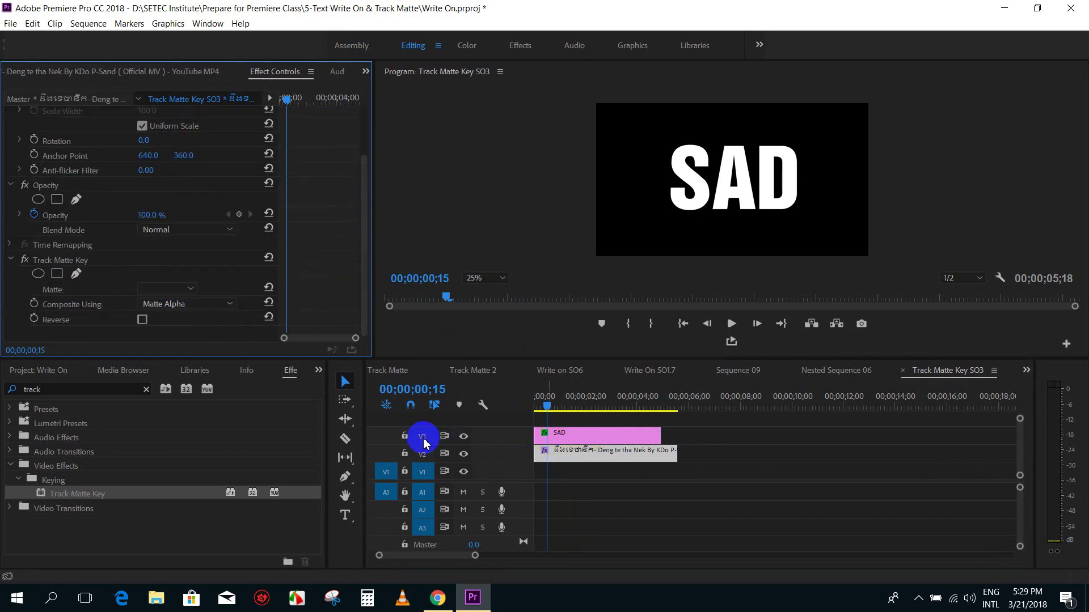
pyautogui.click(167, 288)
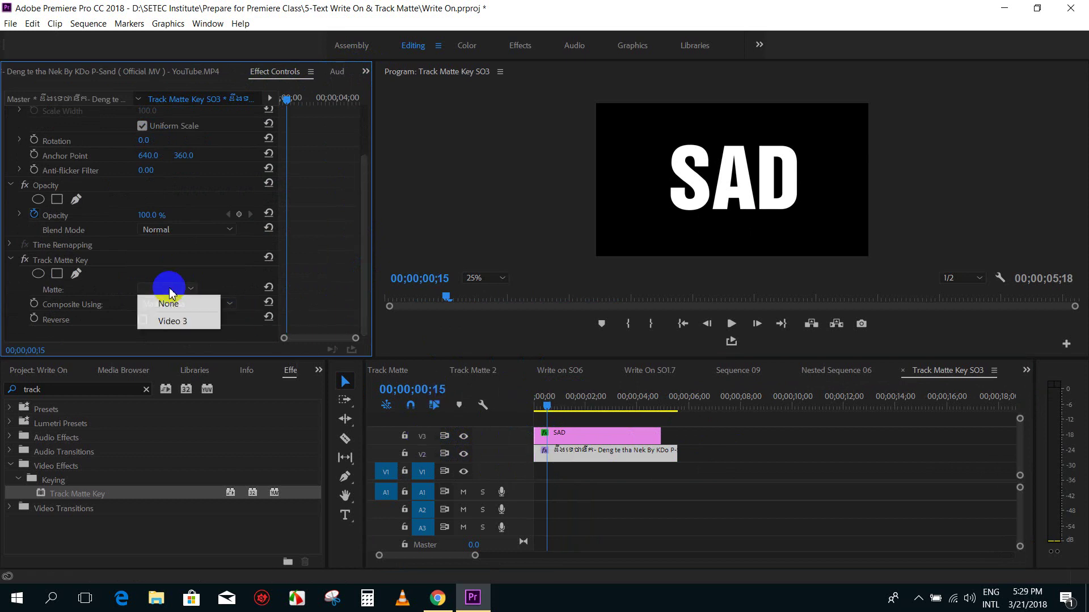
pyautogui.click(172, 322)
pyautogui.moveTo(536, 401); pyautogui.dragTo(559, 406)
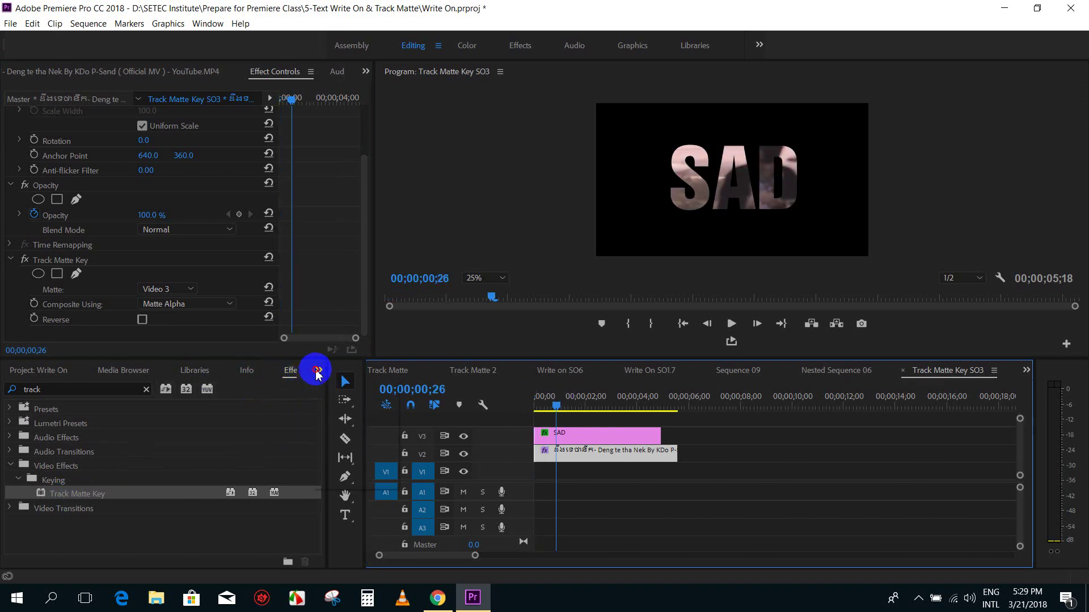
# Add the Suly Pheng music video to track V1 and zoom out the timeline to show the whole clip
pyautogui.click(319, 370)
pyautogui.click(338, 386)
pyautogui.moveTo(86, 491); pyautogui.dragTo(728, 483)
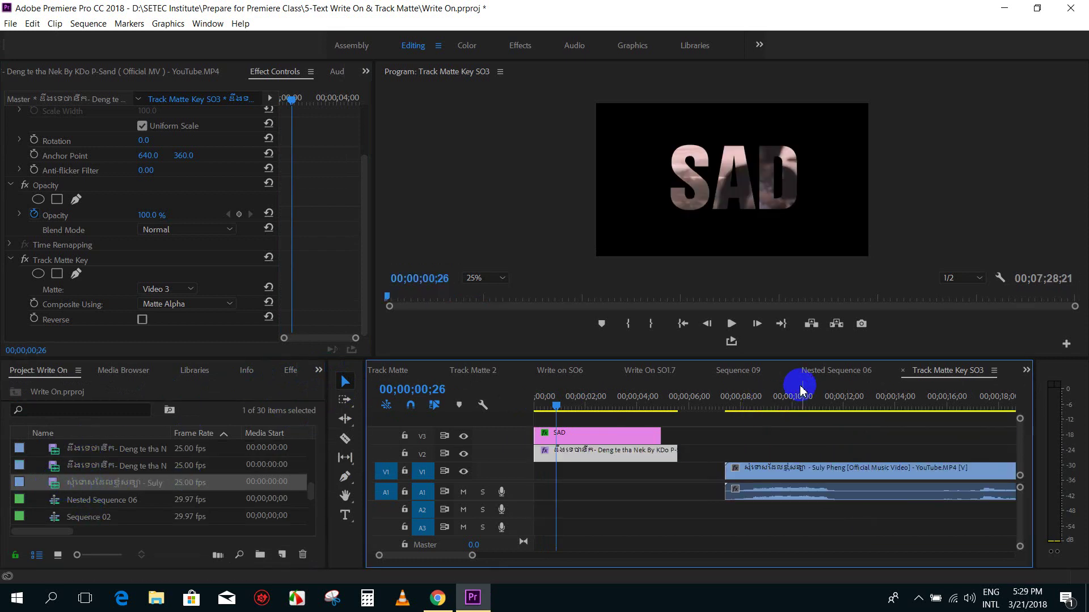
pyautogui.moveTo(760, 397); pyautogui.dragTo(895, 425)
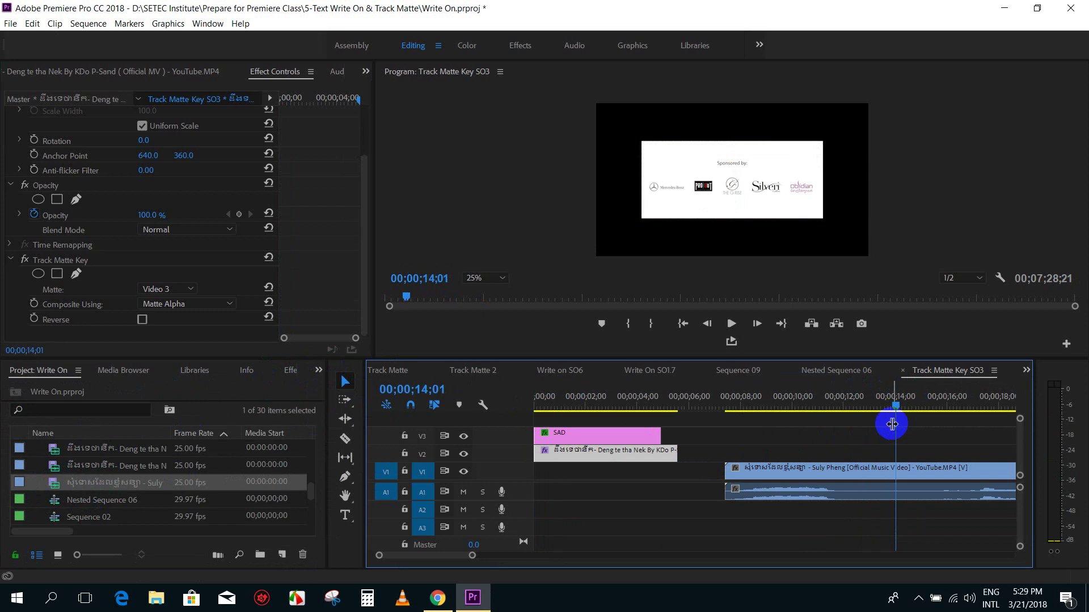
pyautogui.press('-')
pyautogui.moveTo(895, 425)
pyautogui.mouseDown()
pyautogui.moveTo(842, 399)
pyautogui.moveTo(919, 397)
pyautogui.mouseUp()
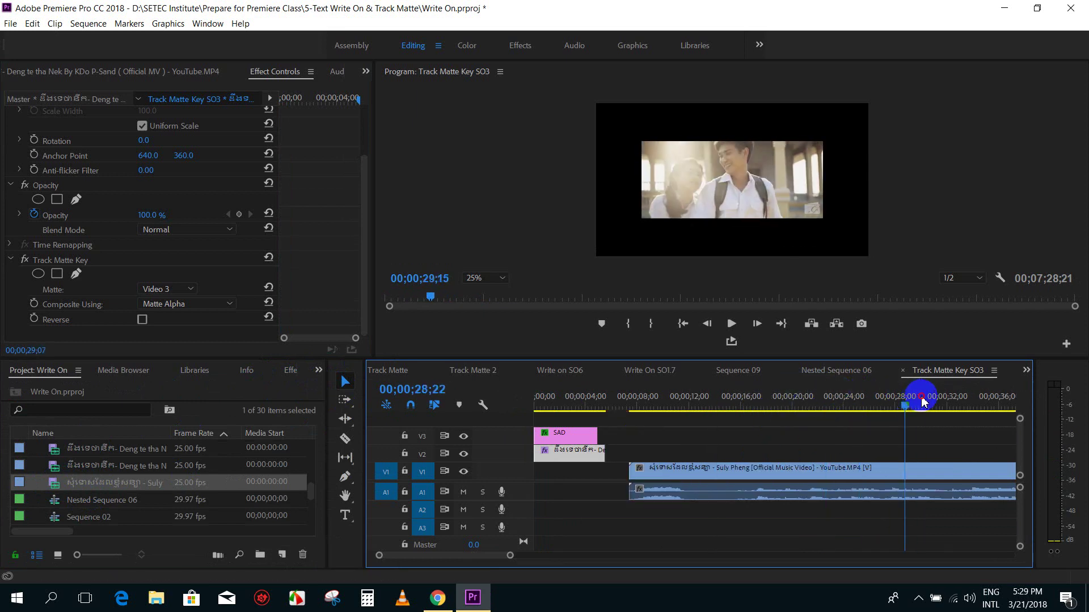
pyautogui.moveTo(633, 469)
pyautogui.mouseDown()
pyautogui.moveTo(933, 468)
pyautogui.moveTo(705, 484)
pyautogui.mouseUp()
pyautogui.click(703, 399)
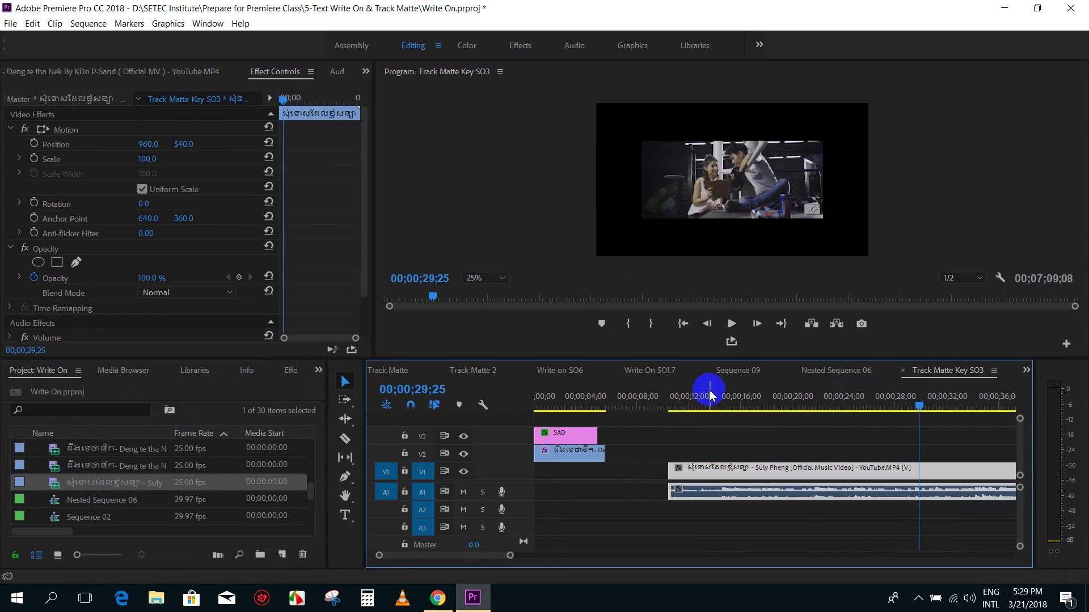
# Apply Scale to Frame Size to the V1 clip, move it to 00;00, and preview
pyautogui.rightClick(718, 481)
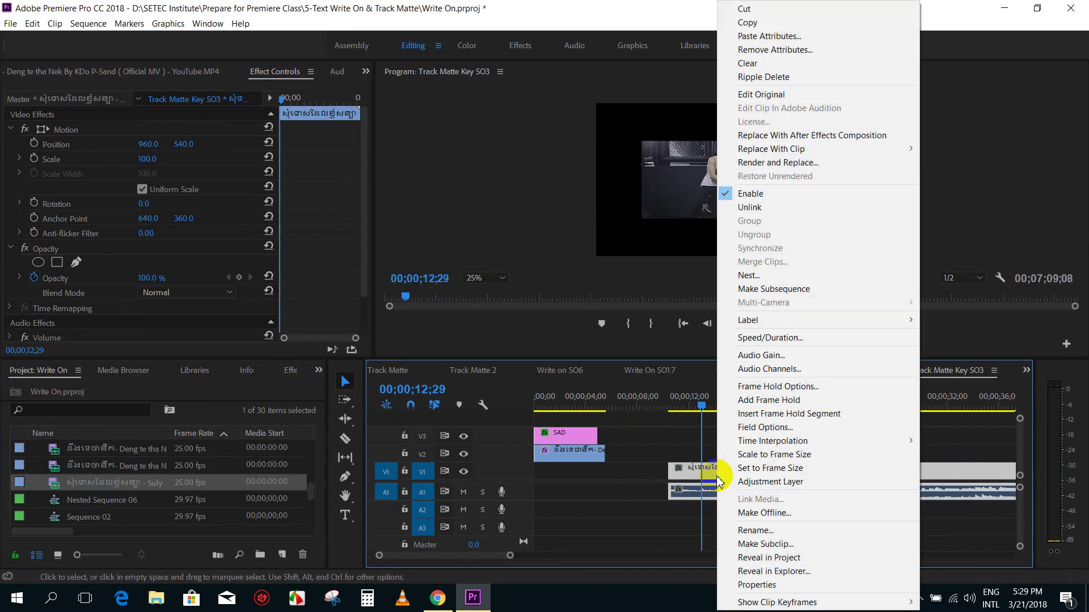
pyautogui.click(817, 457)
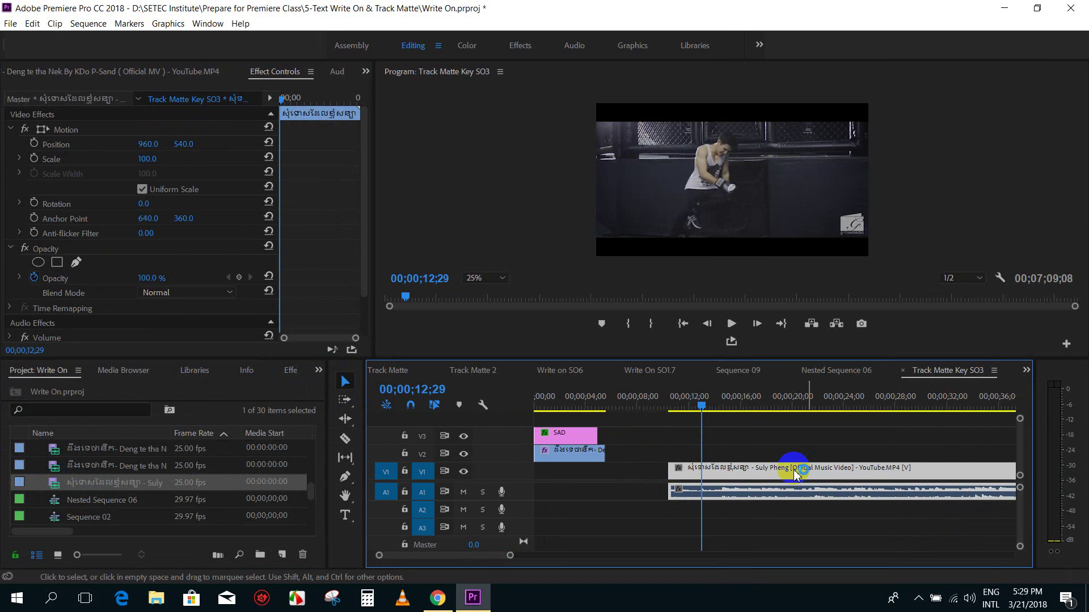
pyautogui.rightClick(748, 475)
pyautogui.click(713, 482)
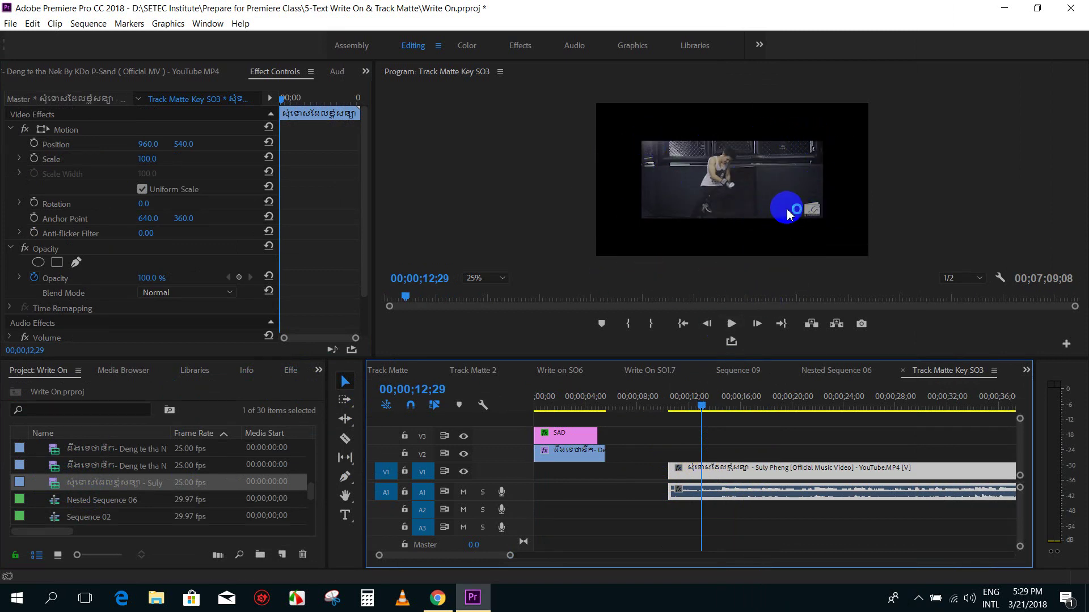
pyautogui.rightClick(733, 471)
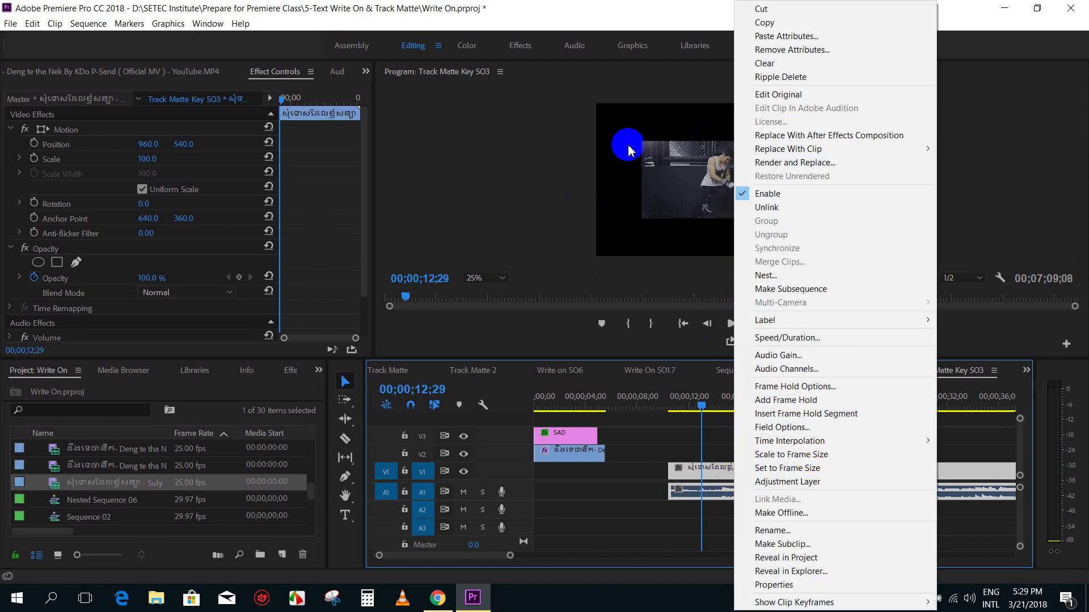
pyautogui.click(822, 453)
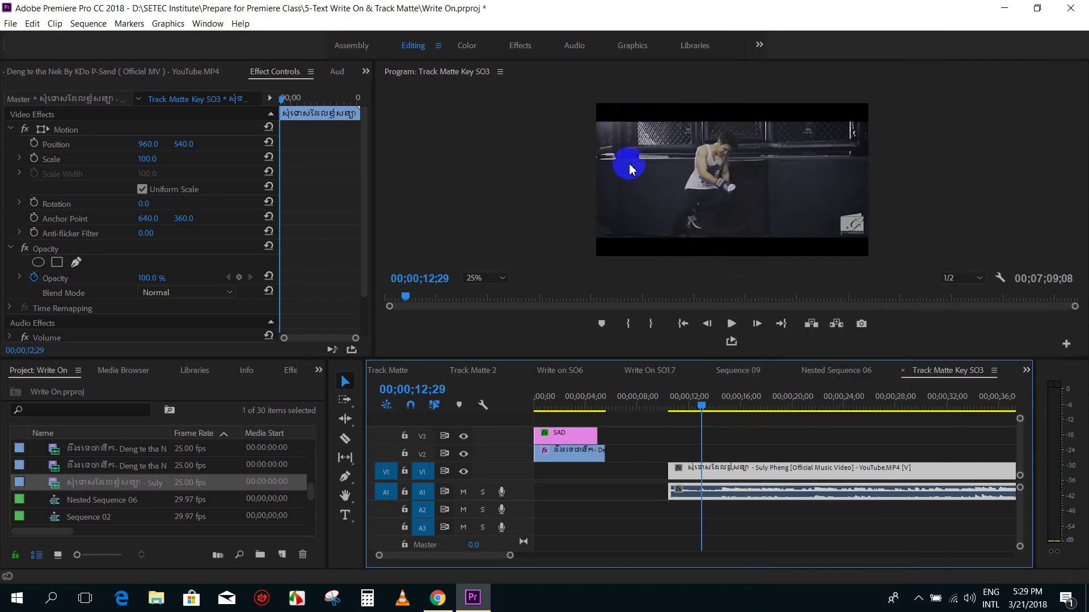
pyautogui.moveTo(709, 472)
pyautogui.mouseDown()
pyautogui.moveTo(549, 401)
pyautogui.moveTo(522, 403)
pyautogui.mouseUp()
pyautogui.press('space')
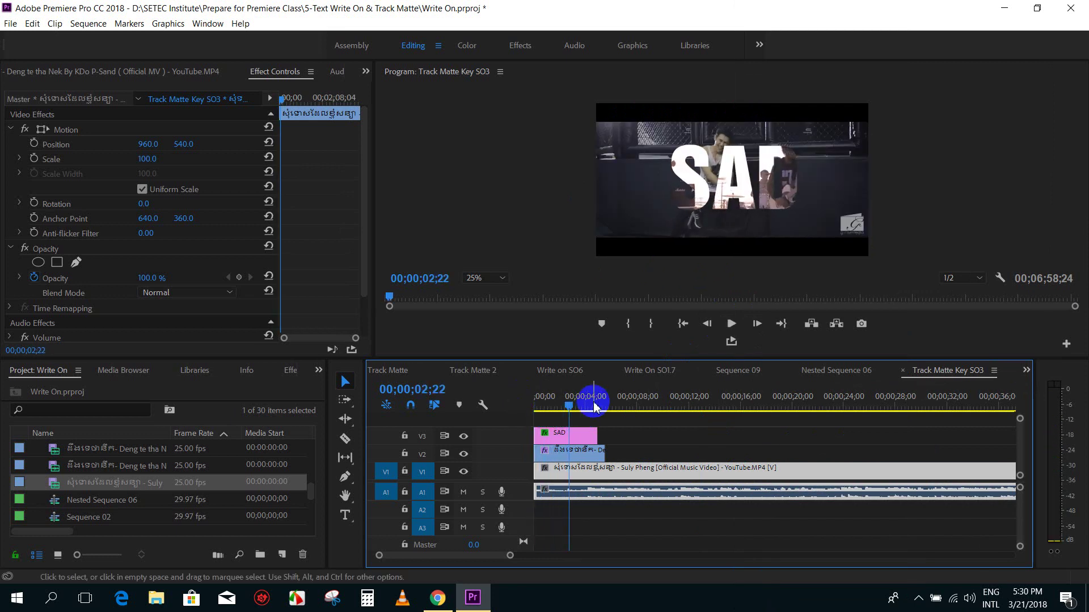
# Stop playback and return the playhead to the first frame, undoing the stray background scale change
pyautogui.click(544, 411)
pyautogui.press('=')
pyautogui.press('=')
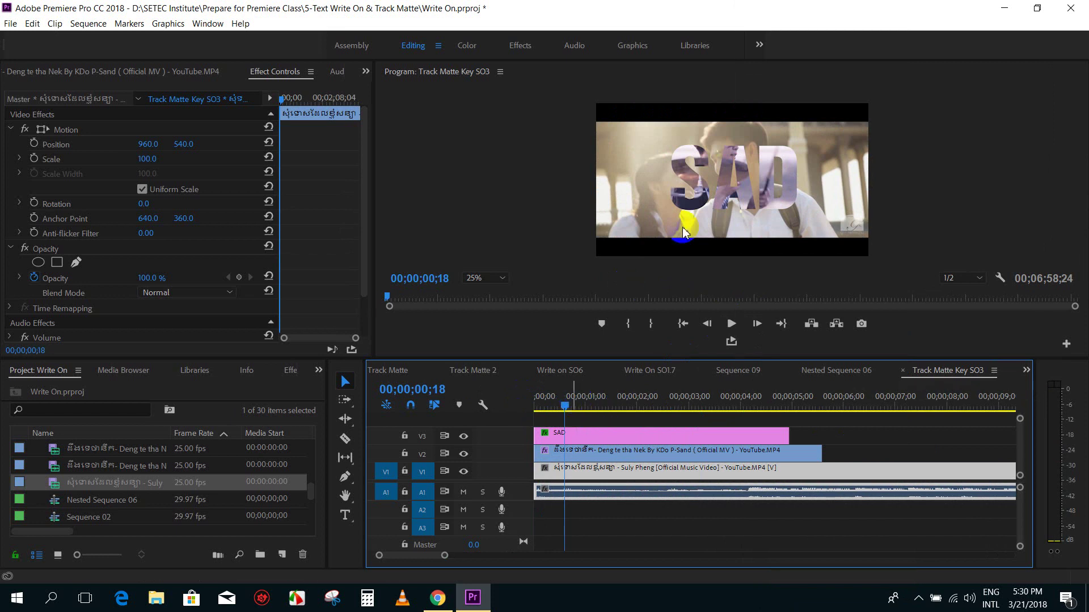
pyautogui.moveTo(560, 404); pyautogui.dragTo(532, 405)
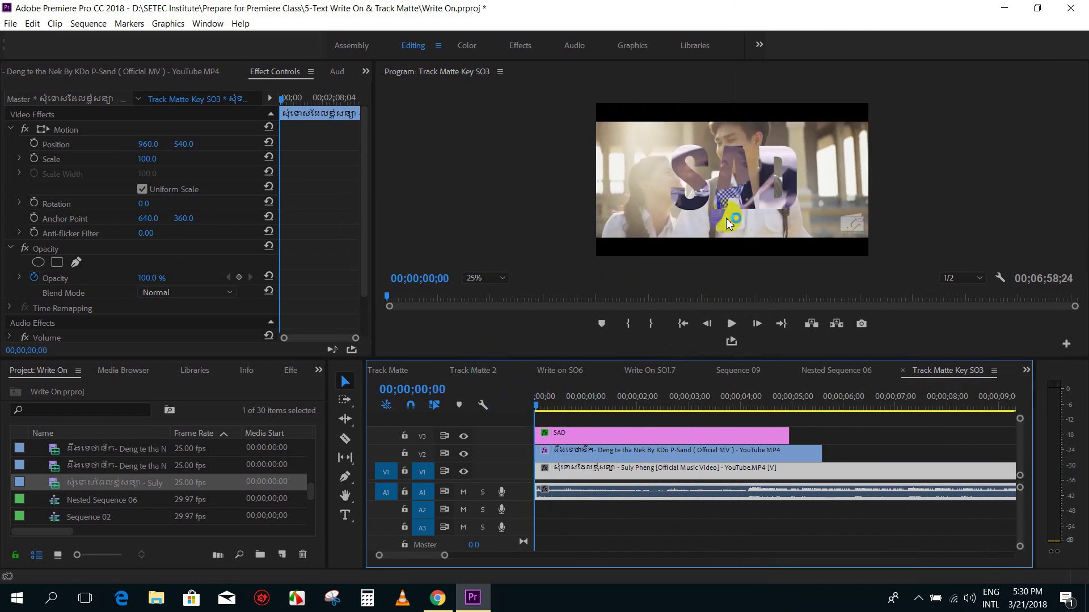
pyautogui.moveTo(149, 159); pyautogui.dragTo(174, 163)
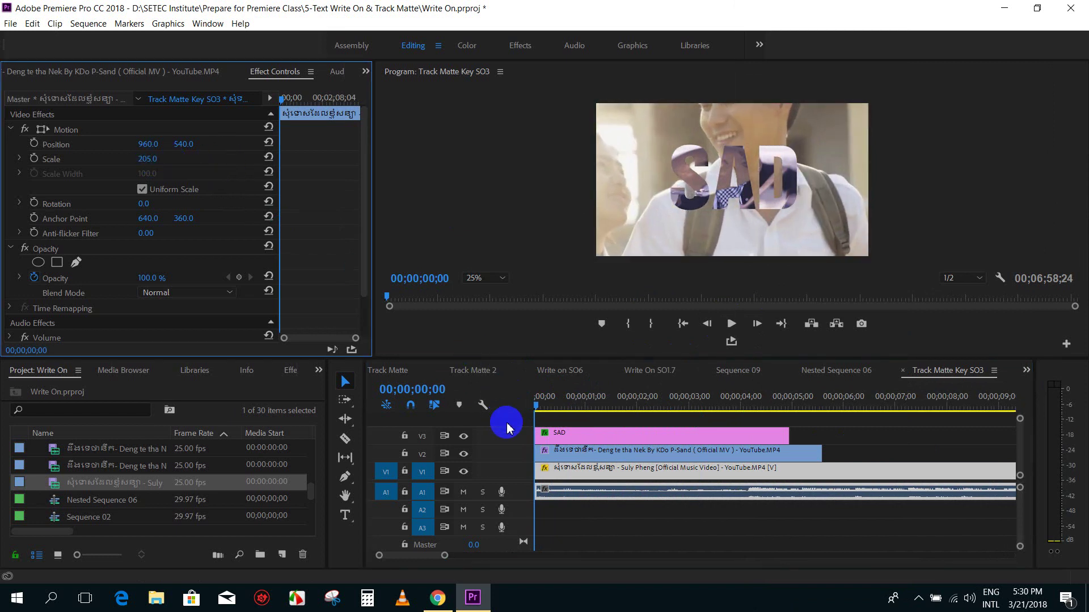
pyautogui.hotkey('ctrl', 'z')
# Set the V2 clip's Scale to 135 in Effect Controls and play back the SAD text
pyautogui.click(571, 450)
pyautogui.moveTo(150, 159); pyautogui.dragTo(361, 168)
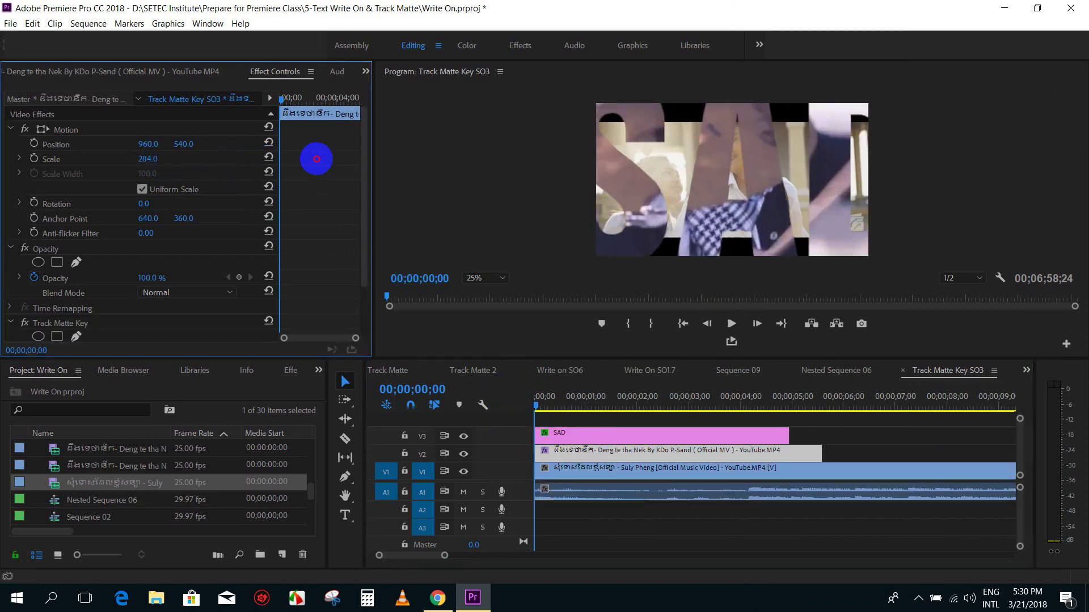
pyautogui.moveTo(165, 189); pyautogui.dragTo(186, 202)
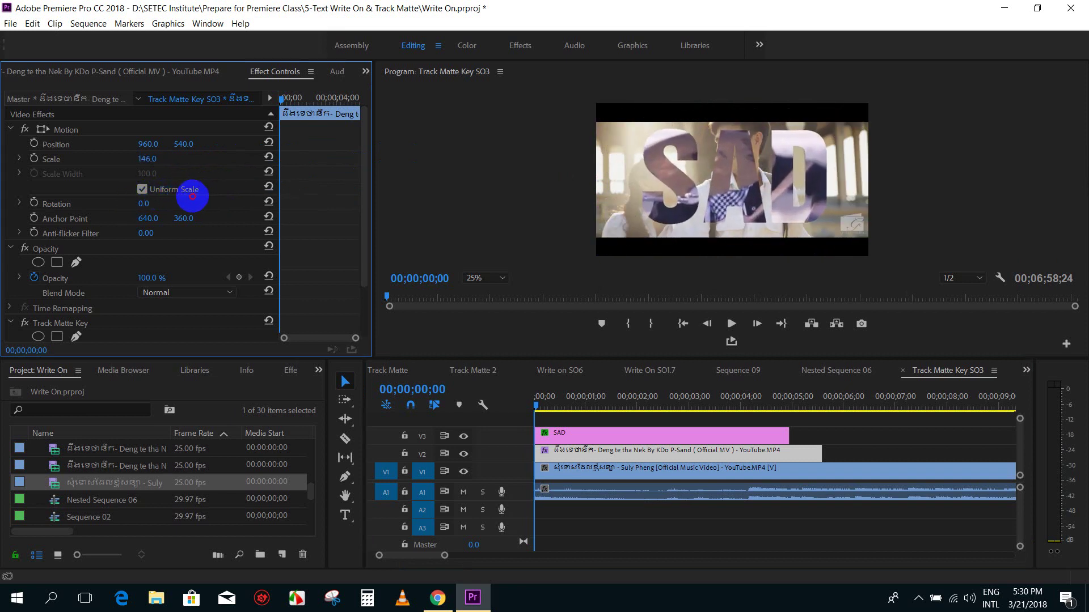
pyautogui.click(541, 403)
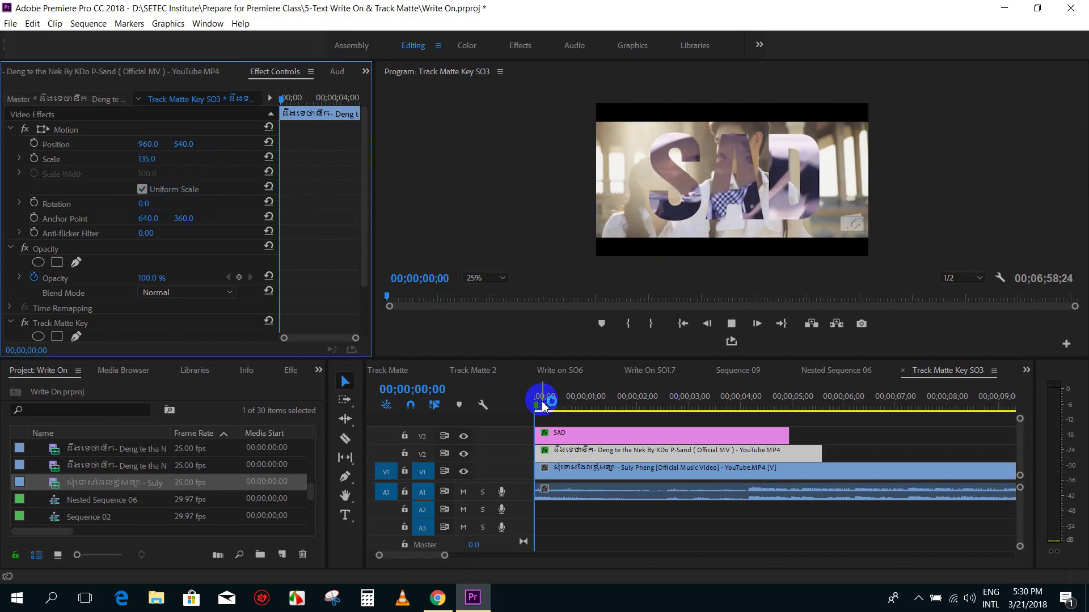
pyautogui.press('space')
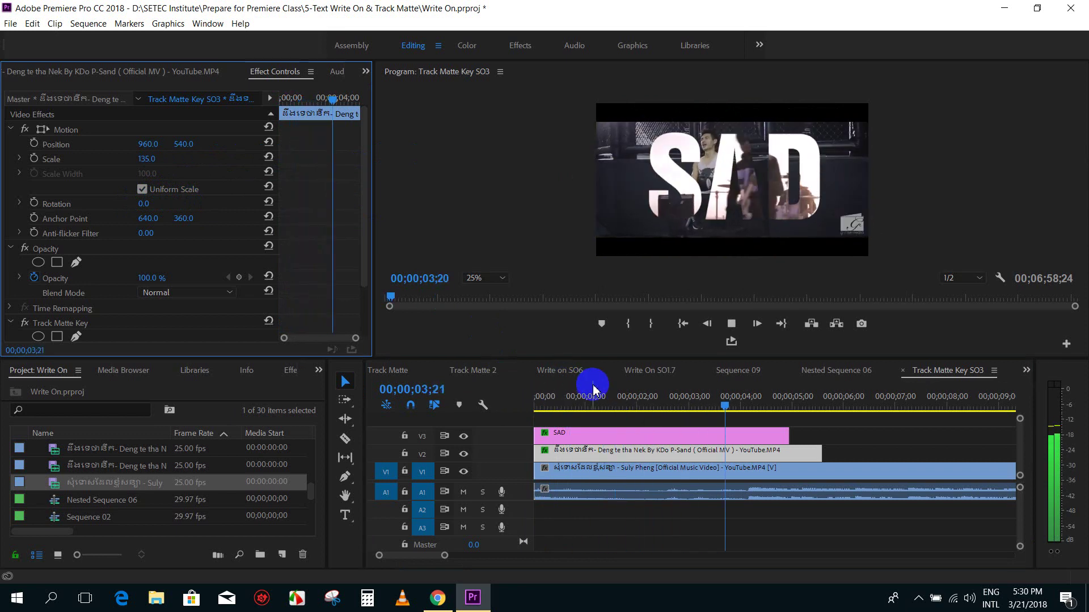
pyautogui.moveTo(593, 391); pyautogui.dragTo(629, 397)
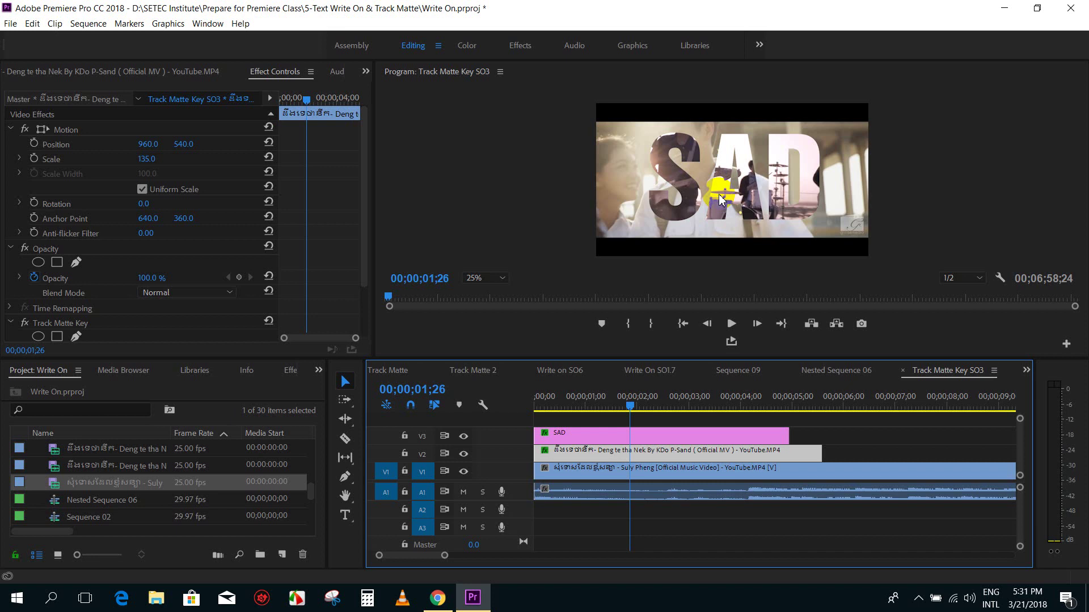
pyautogui.moveTo(720, 200); pyautogui.dragTo(634, 410)
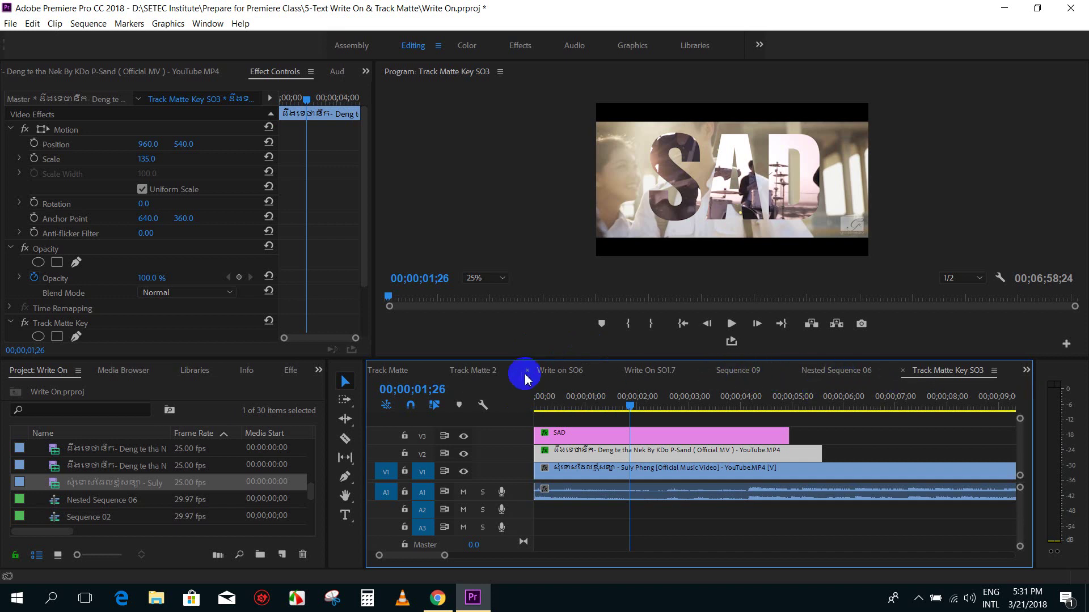
pyautogui.click(472, 370)
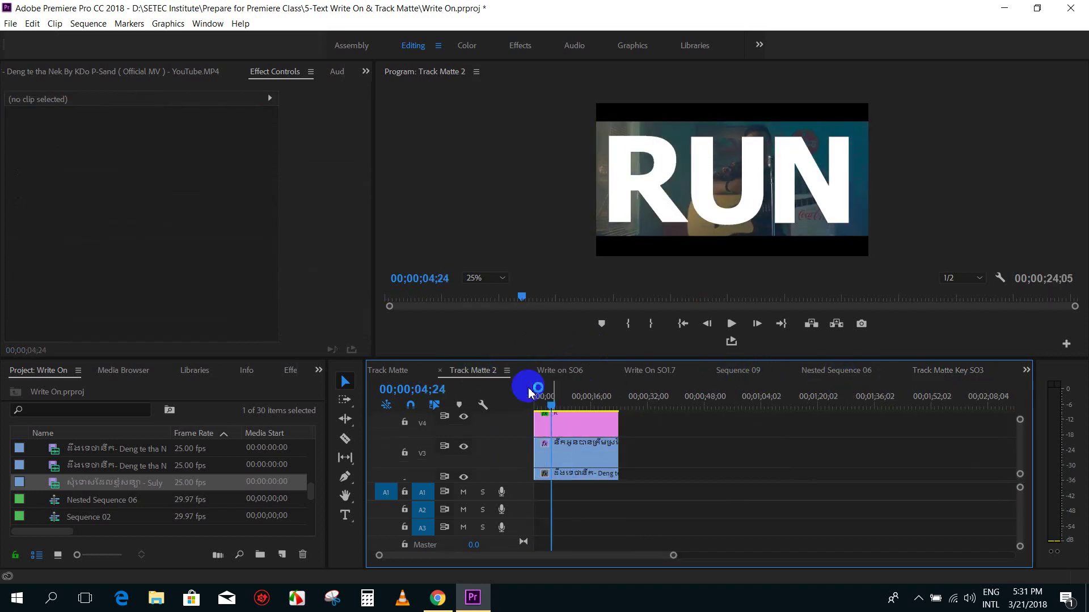
pyautogui.click(393, 370)
pyautogui.click(958, 372)
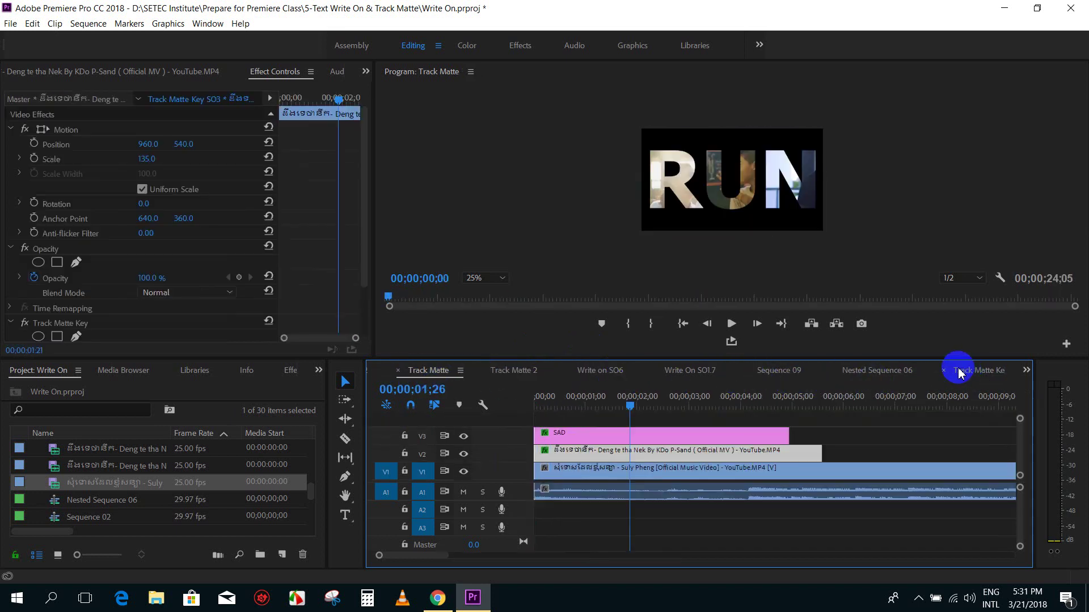
pyautogui.click(895, 370)
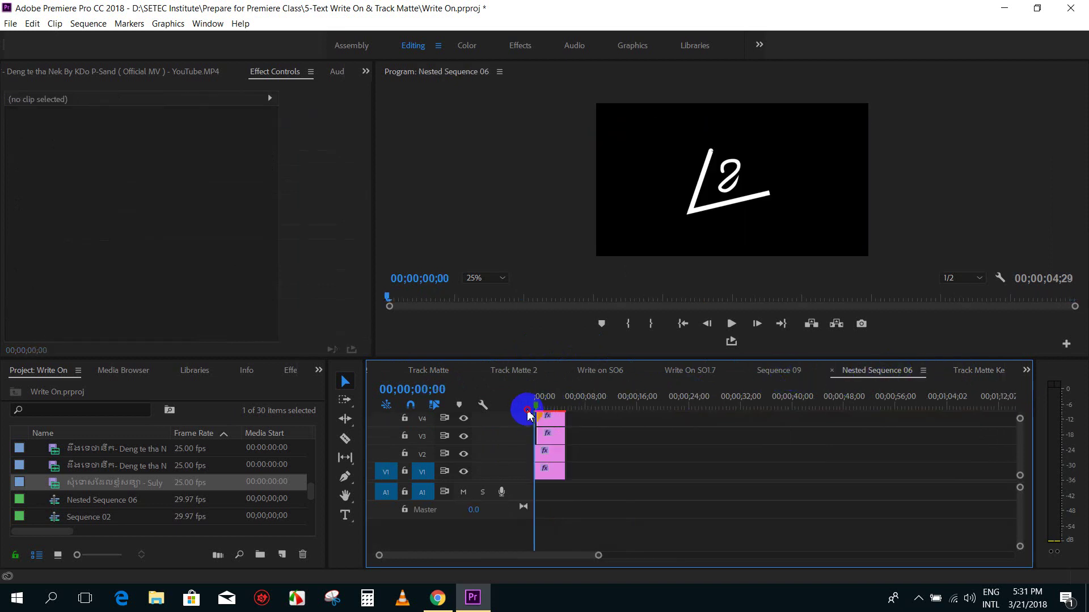
pyautogui.click(956, 371)
pyautogui.click(632, 408)
pyautogui.moveTo(631, 409); pyautogui.dragTo(665, 409)
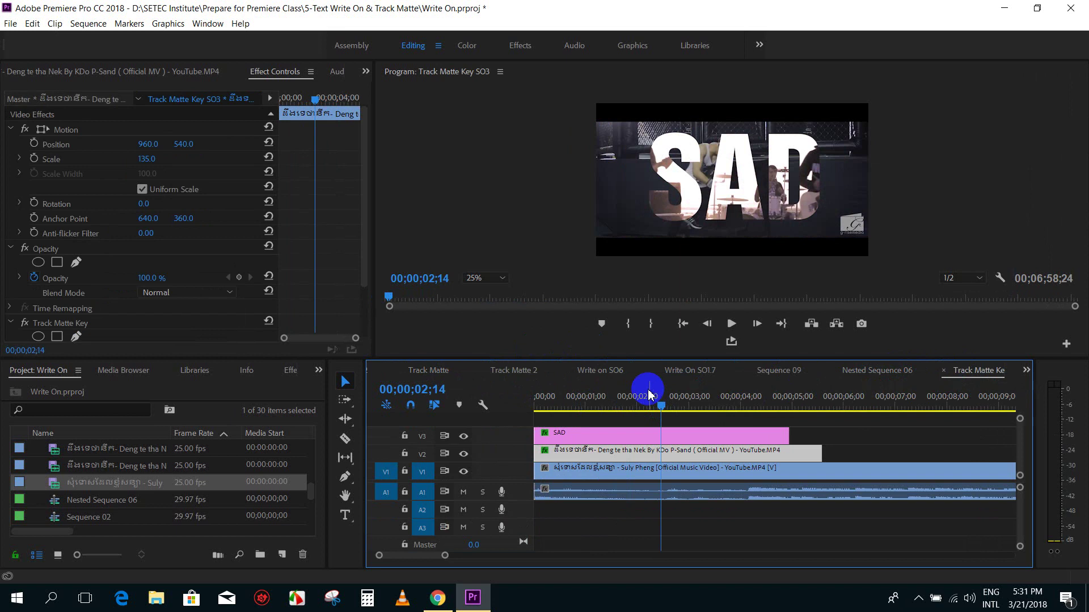
# Close Premiere Pro, saving the changes to Write On.prproj
pyautogui.click(1070, 8)
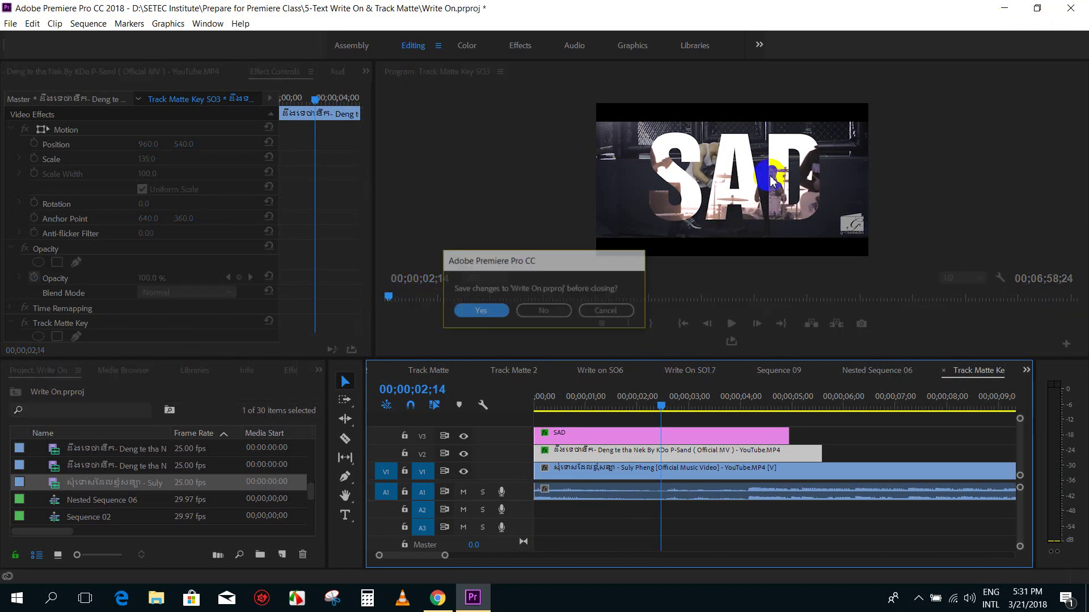
pyautogui.click(492, 311)
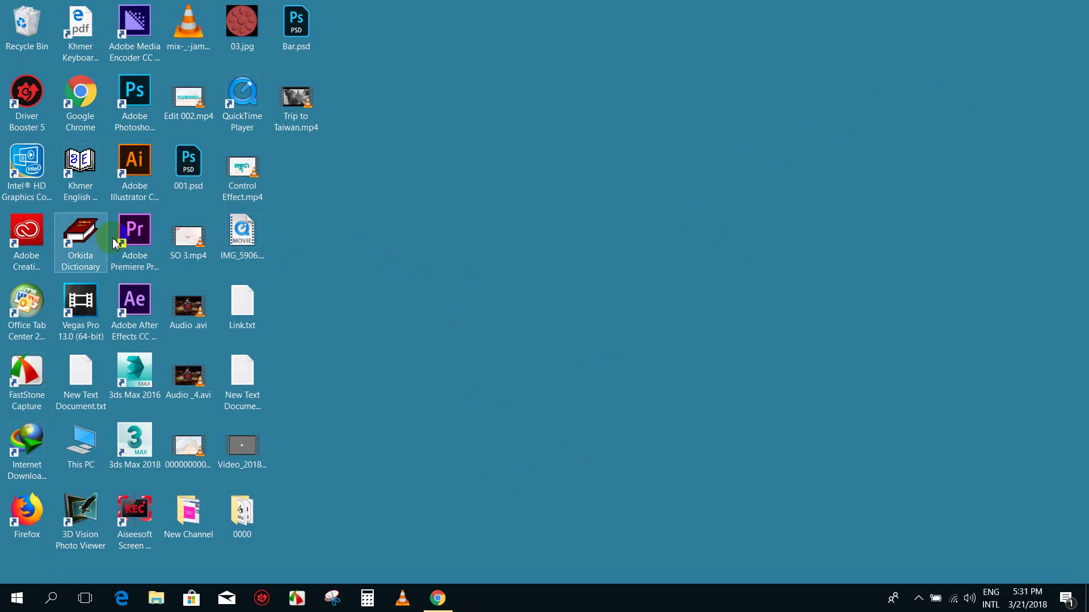
# Launch Premiere Pro CC 2018 from its desktop shortcut and open This PC in File Explorer
pyautogui.click(141, 237)
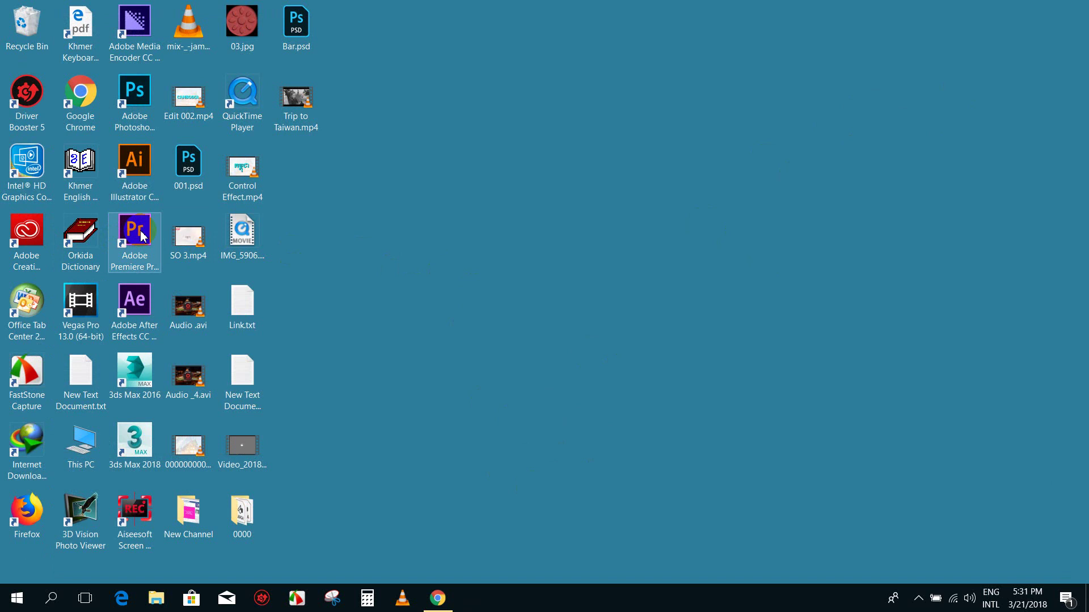
pyautogui.click(142, 237)
pyautogui.doubleClick(142, 237)
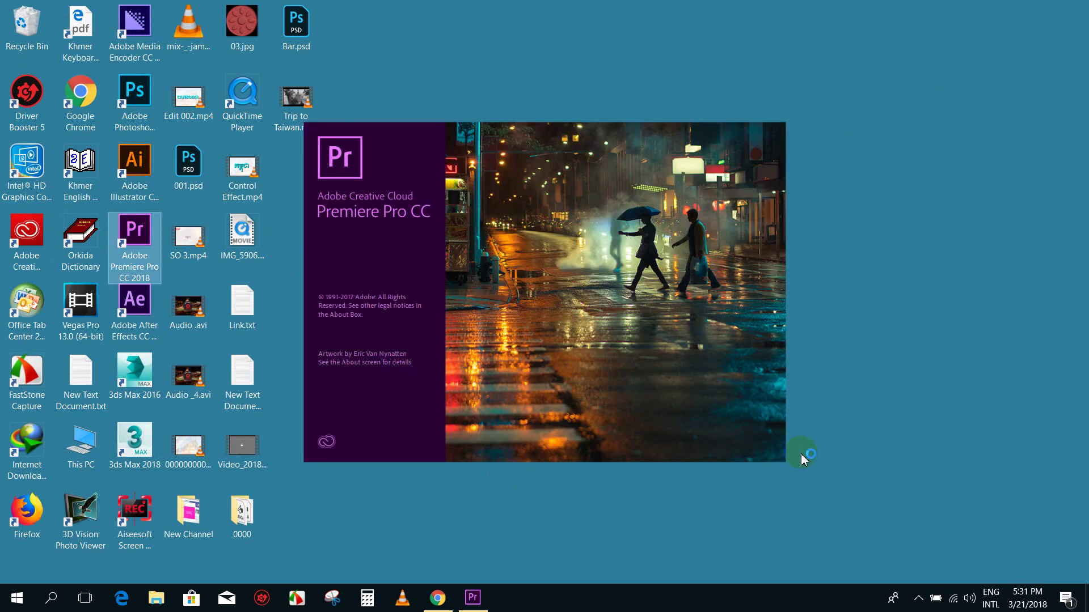
pyautogui.doubleClick(81, 446)
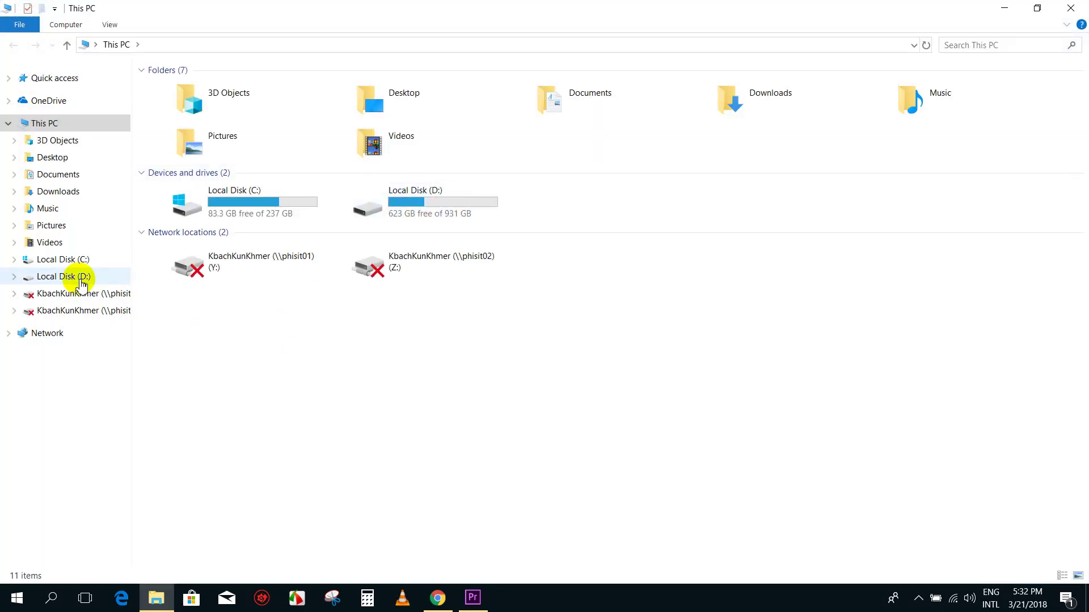